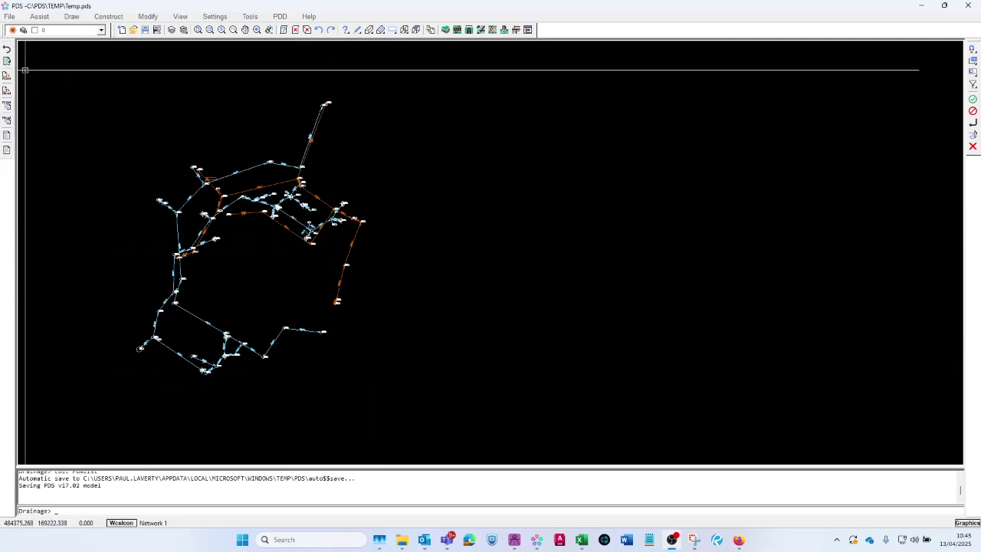
Start generating a drainage section for network 1, with the corridor defined by digitised start and end manholes and a corridor width of 8.
left_click(7, 49)
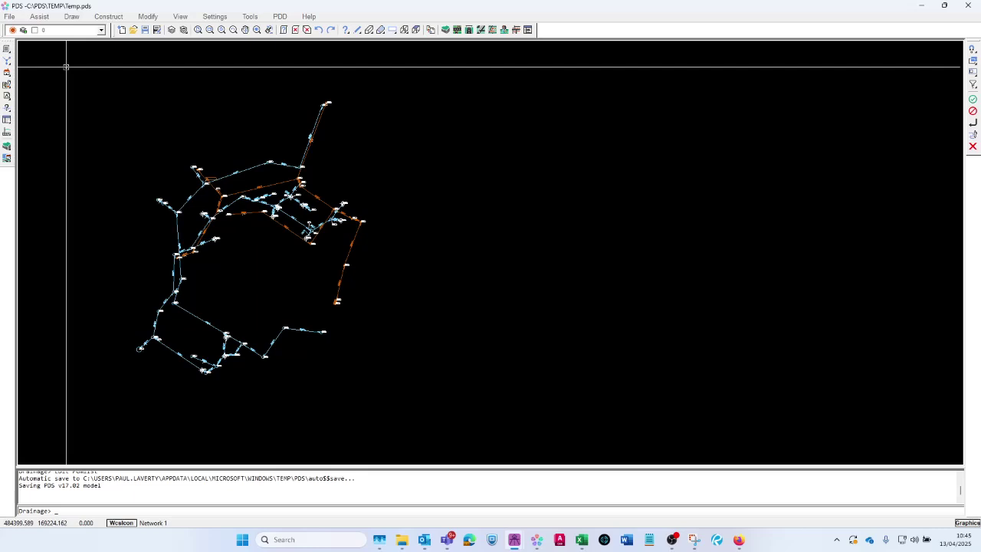
left_click(7, 134)
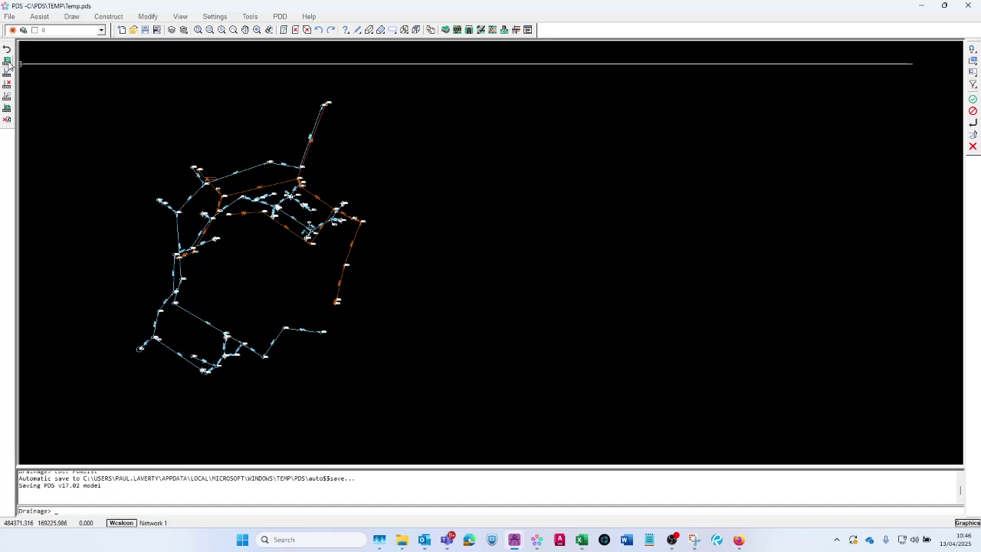
left_click(7, 62)
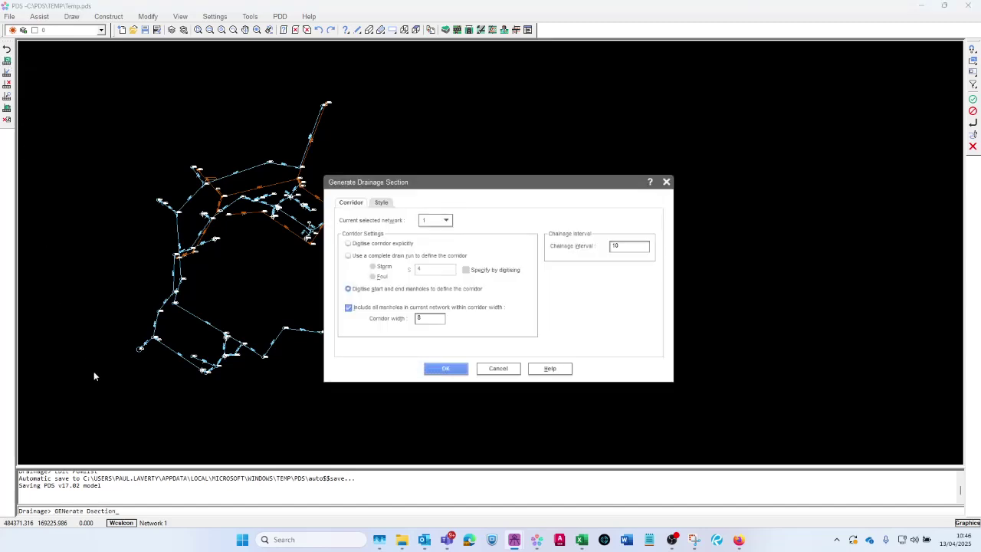
left_click(383, 203)
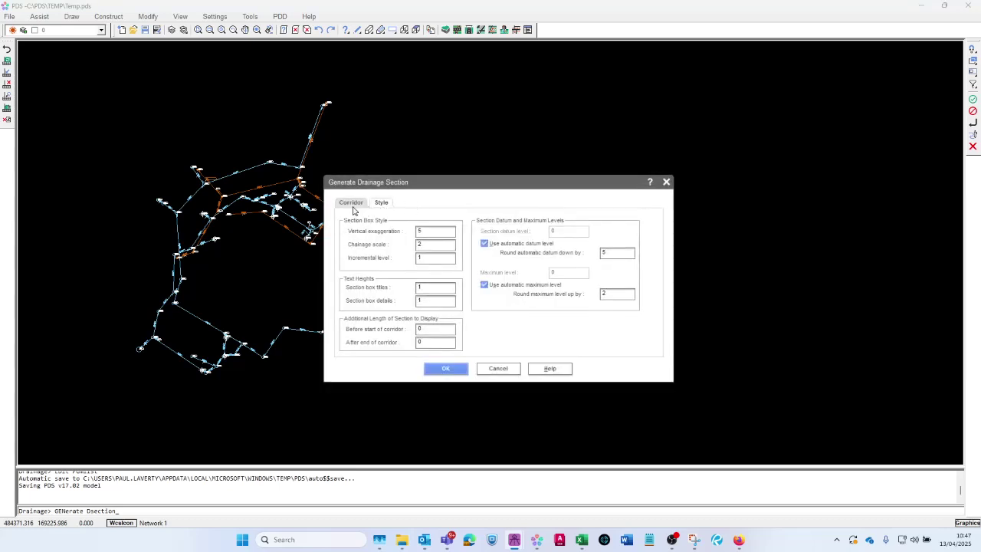
left_click(355, 205)
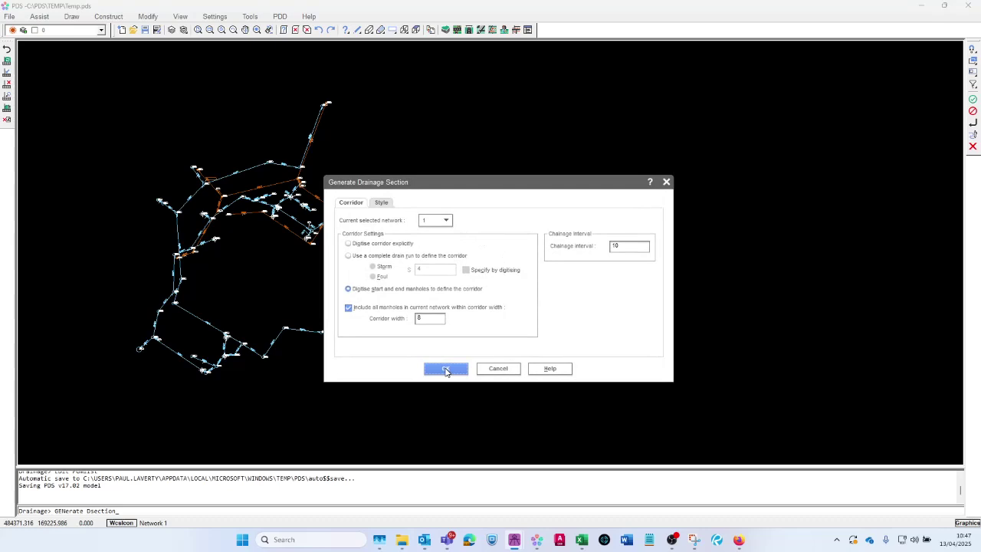
left_click(445, 370)
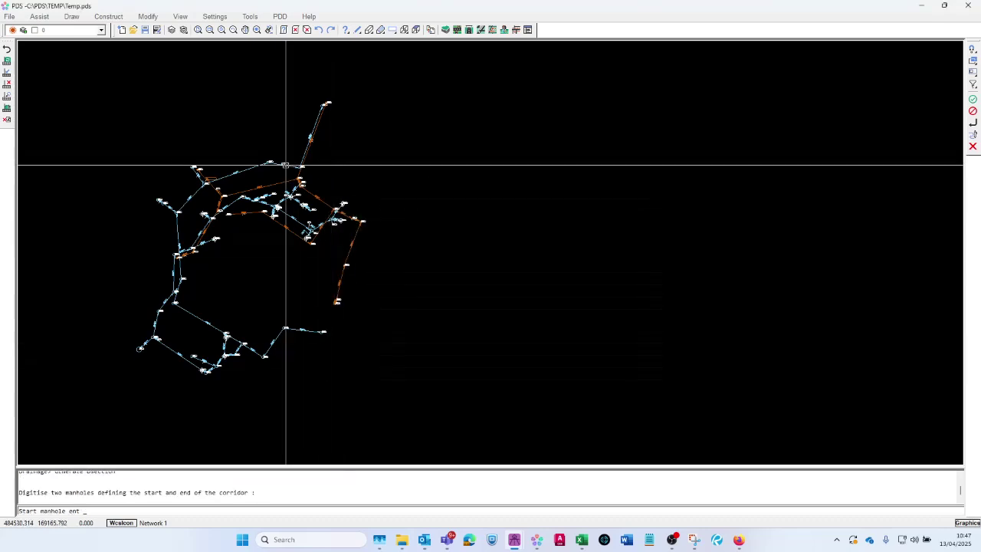
Try to generate the section between the network's upper central manhole and the lower one below it, placing the section box in the empty area beside the network.
left_click(271, 164)
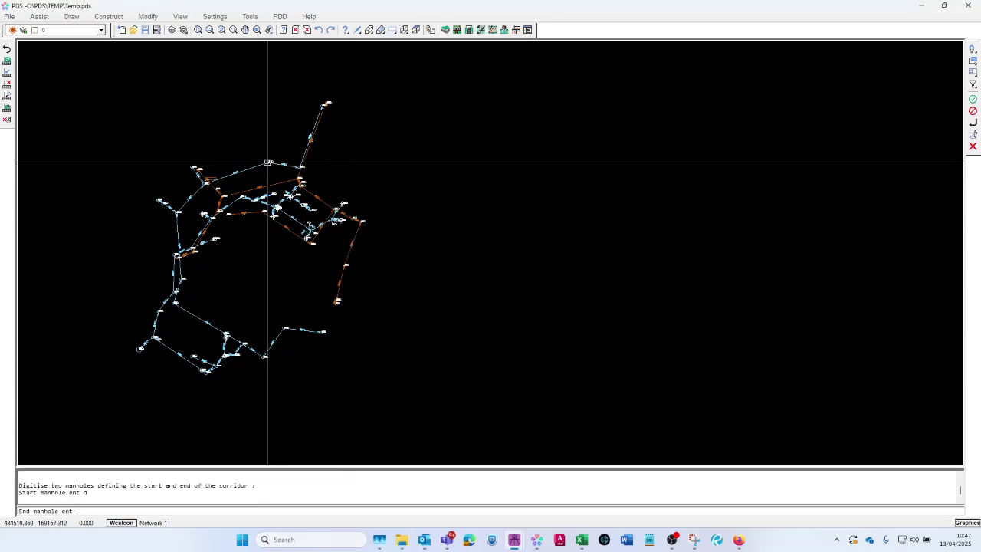
left_click(284, 329)
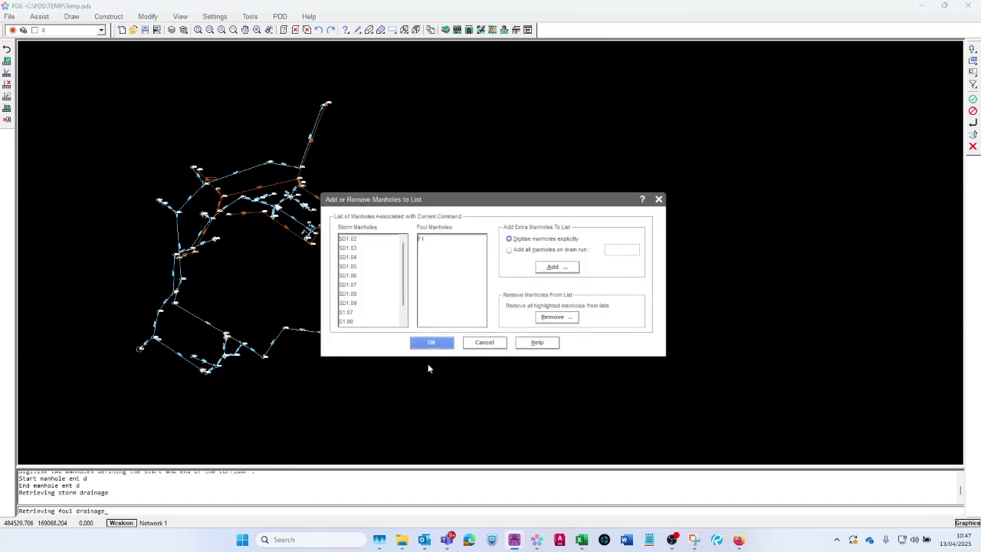
left_click(429, 343)
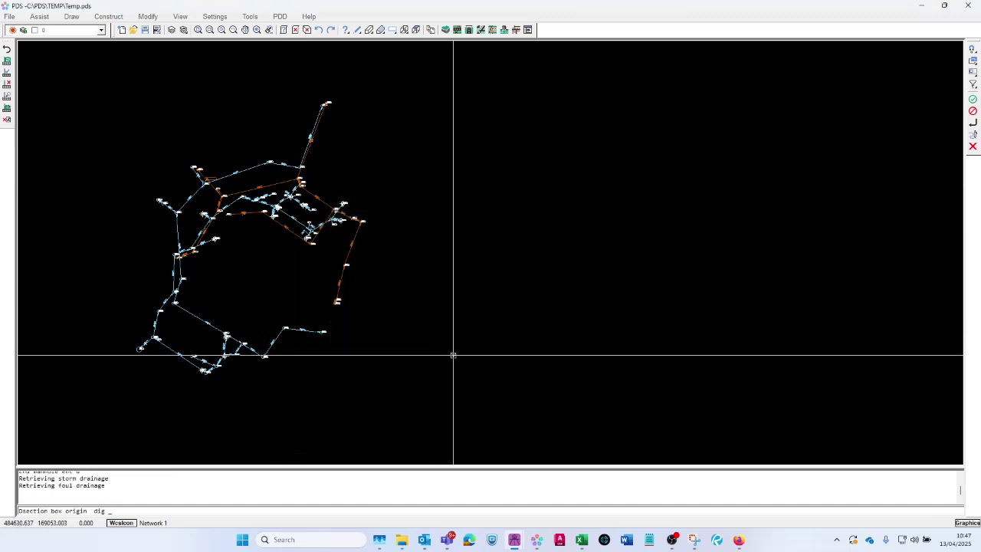
left_click(498, 232)
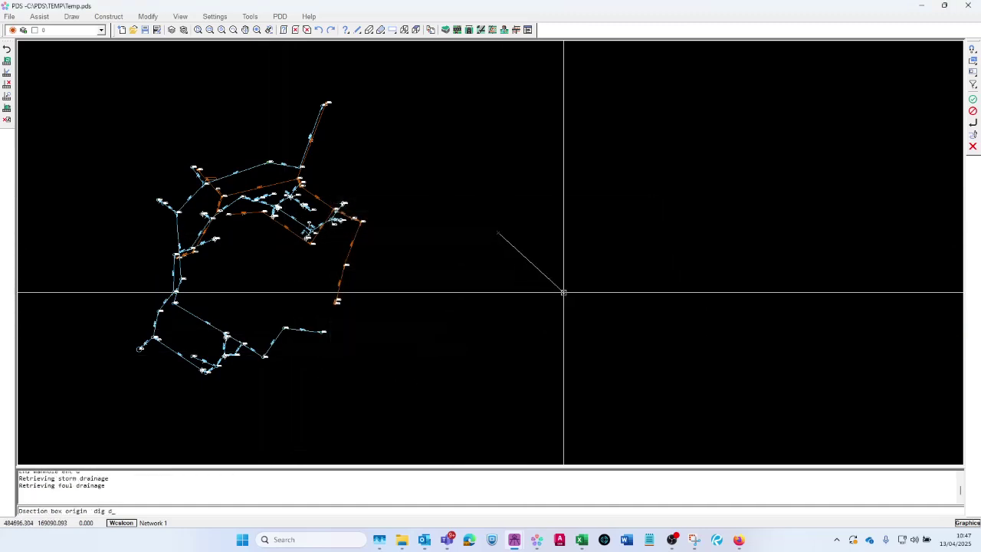
right_click(638, 292)
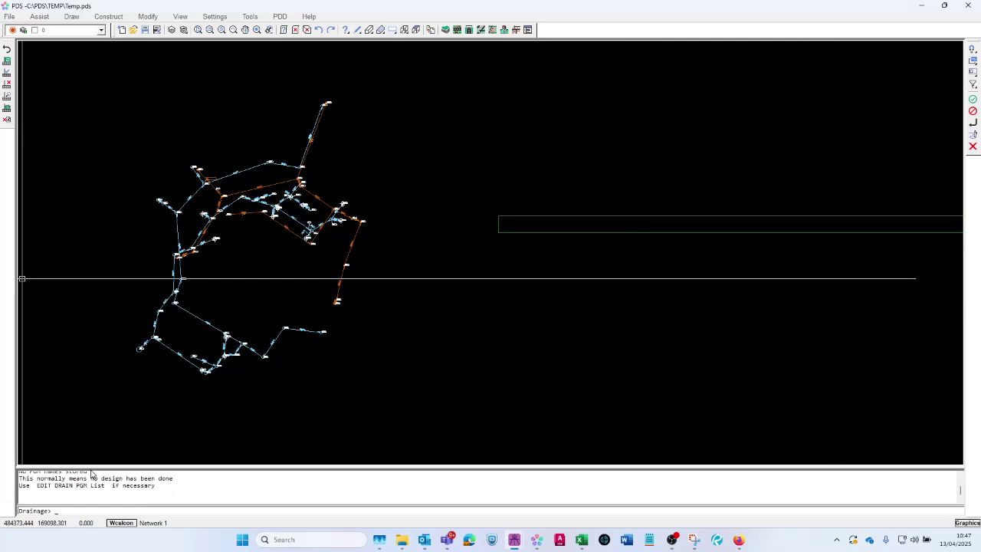
left_click_drag(96, 442, 96, 443)
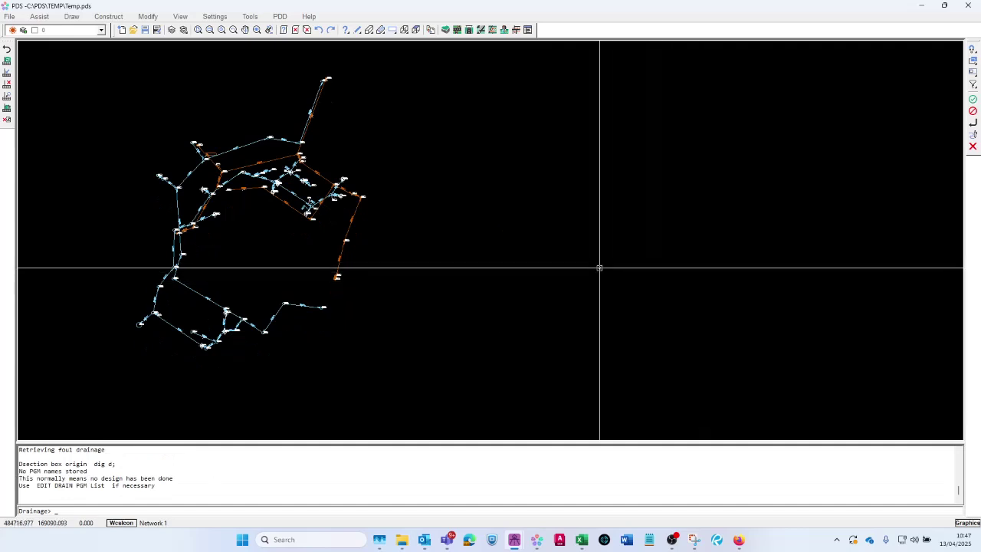
Try to generate another drainage section along the lower storm run, from its western manhole to the manhole near its eastern end, accepting the manhole list.
left_click(7, 60)
left_click(446, 369)
left_click(174, 278)
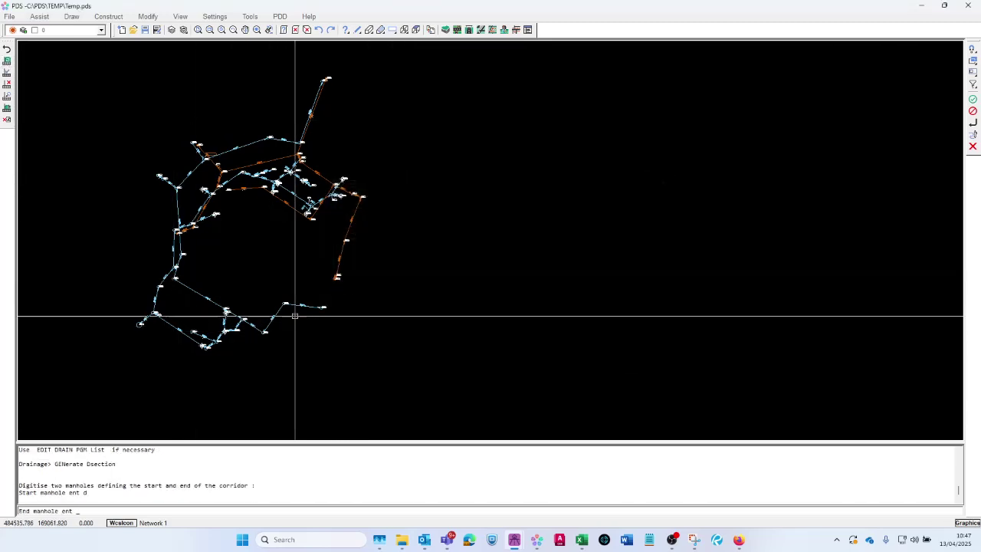
left_click(286, 302)
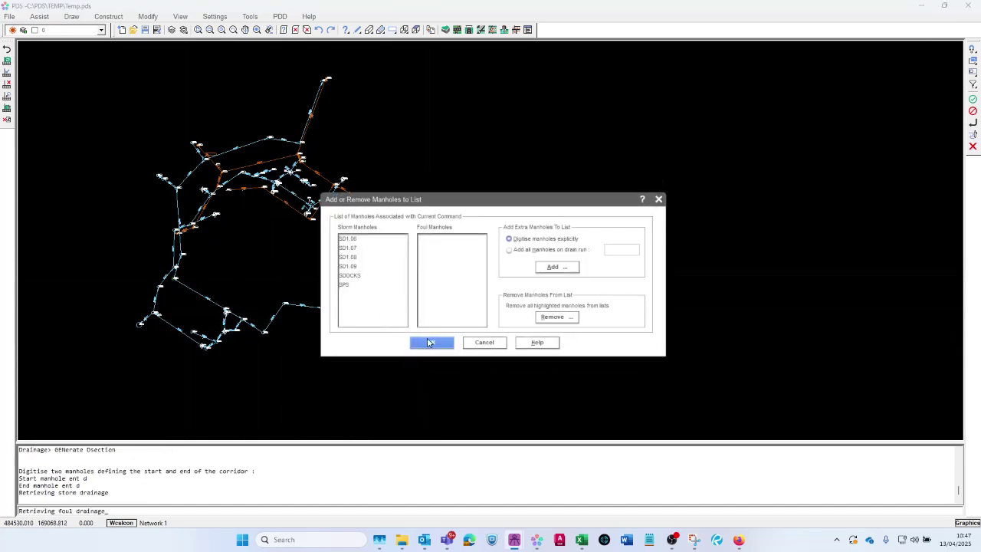
left_click(429, 342)
left_click(525, 289)
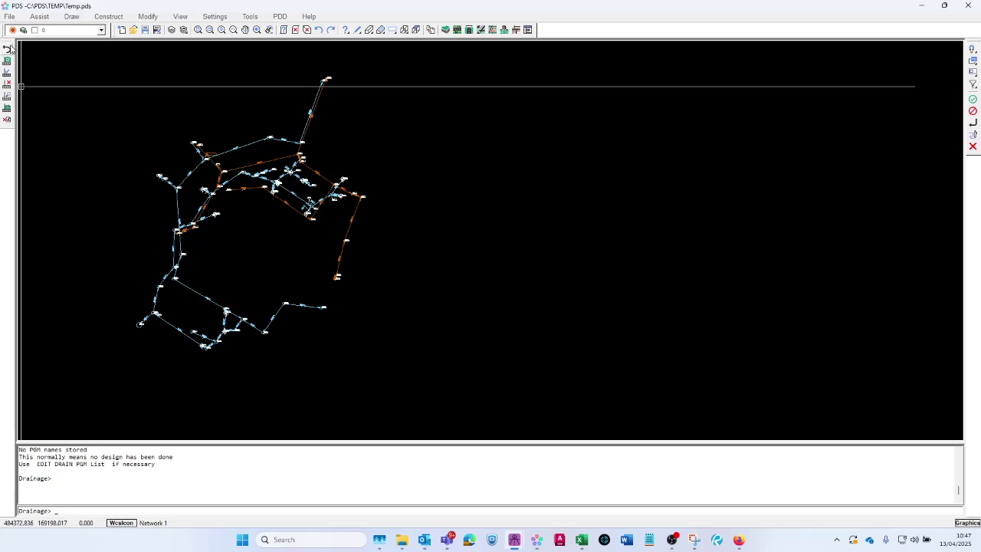
Edit the drainage PGM list and add "2.9856-ccl-xx-00-m3-c-4261 pro ground lvl.dgm" to the storm networks.
left_click(9, 49)
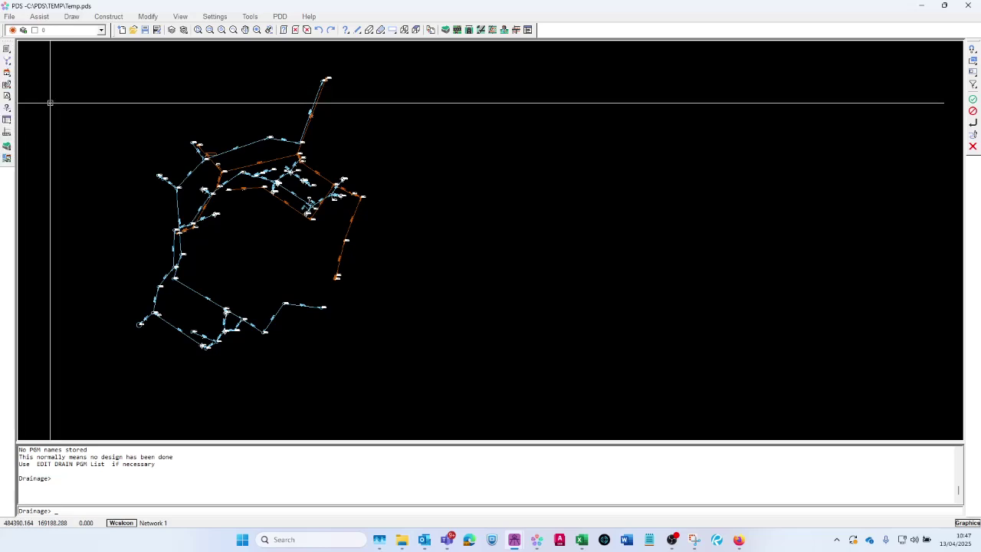
left_click(7, 84)
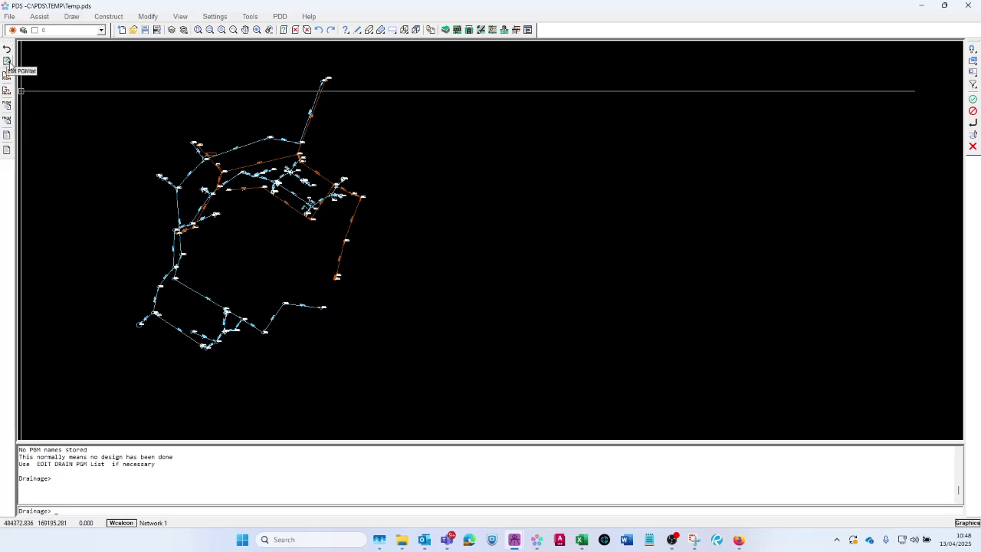
left_click(7, 62)
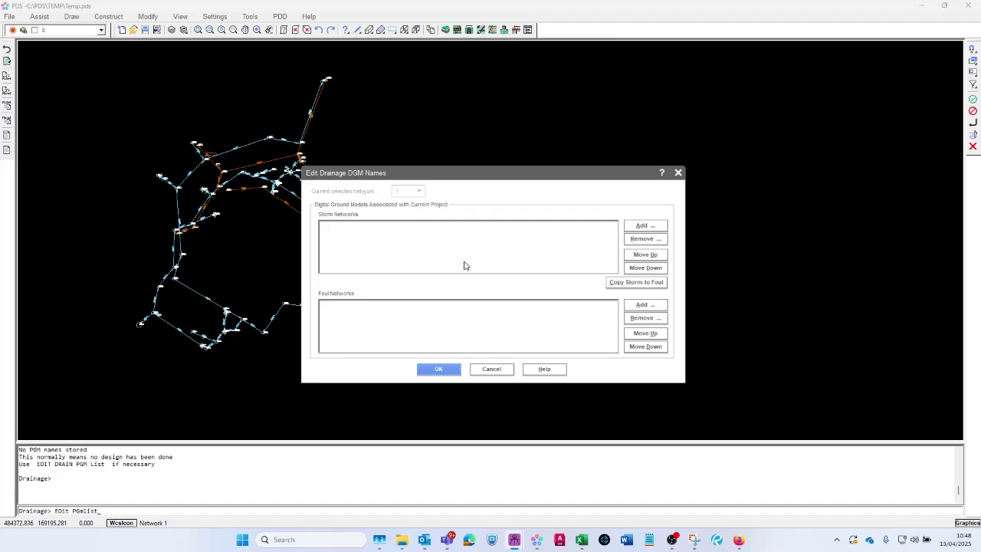
left_click(643, 226)
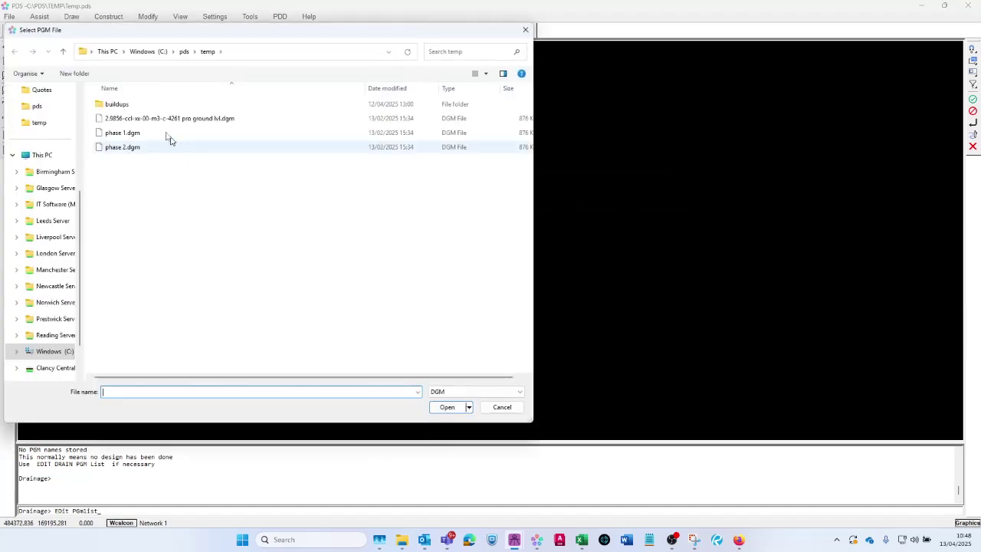
left_click(224, 120)
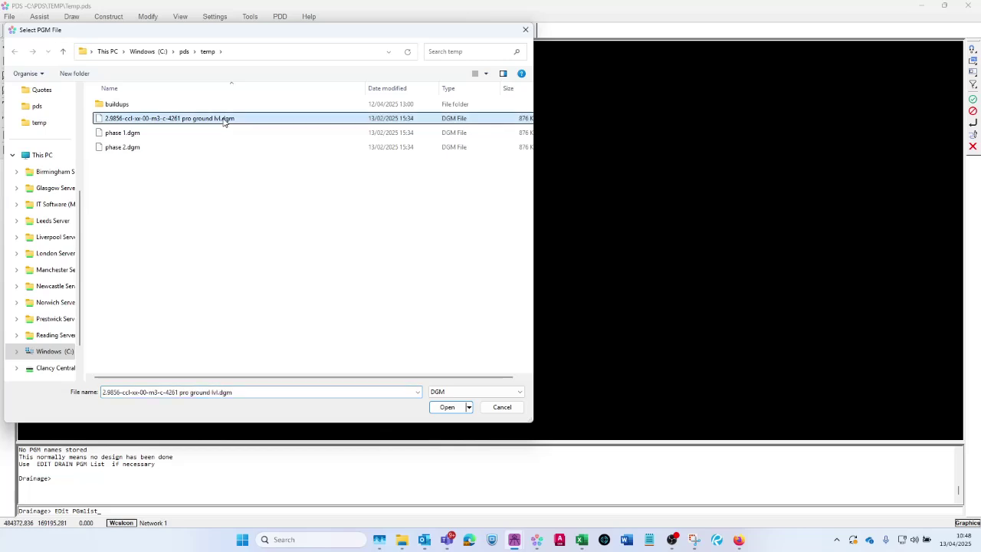
left_click(444, 409)
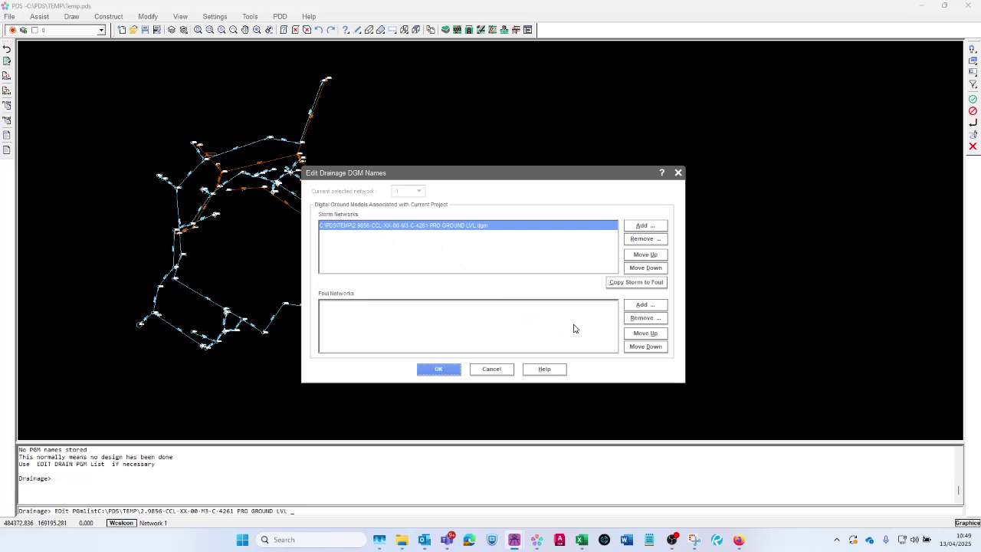
Add phase 2.dgm to the foul networks' ground models and remove it again.
left_click(644, 306)
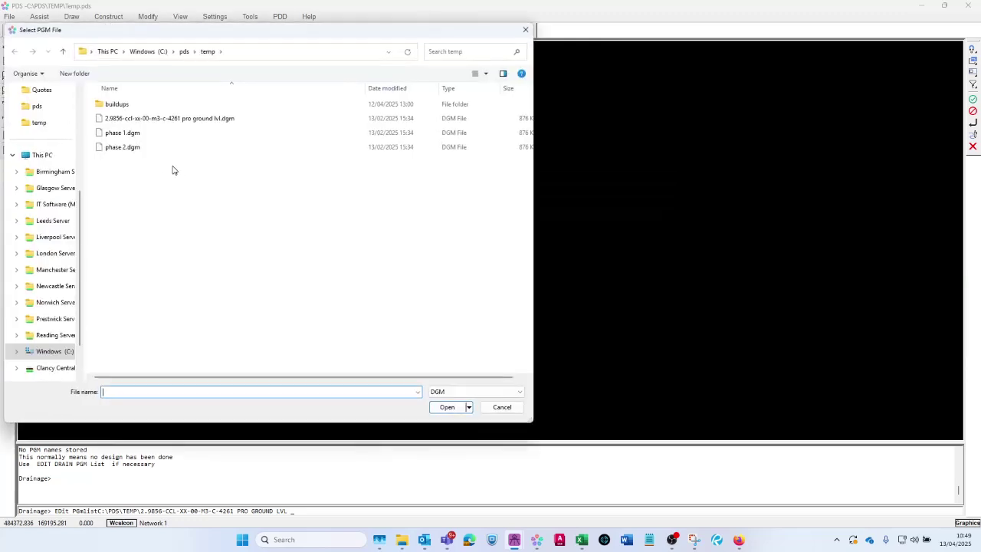
left_click(132, 150)
left_click(441, 409)
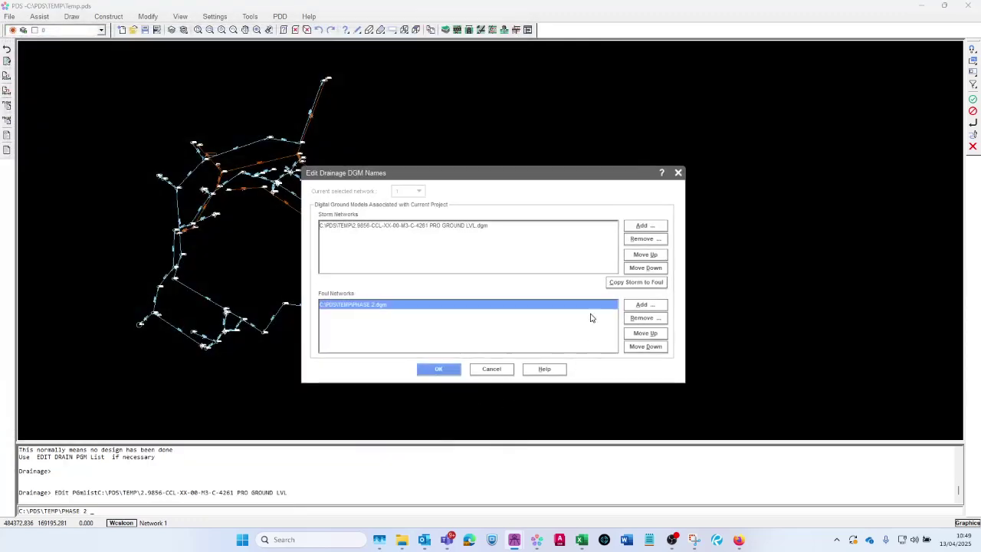
left_click(640, 318)
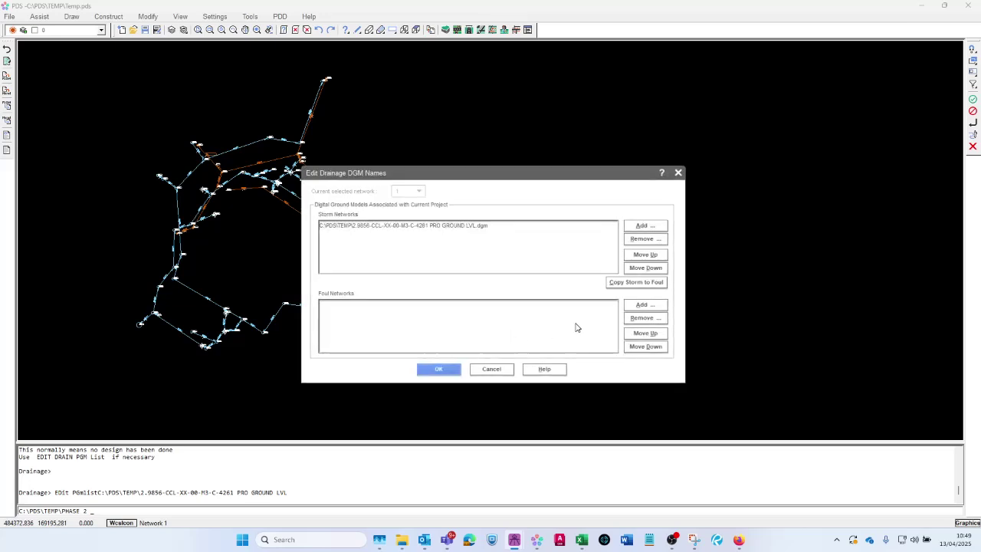
Add the pro ground lvl DGM to the foul networks manually and remove it again.
left_click(634, 305)
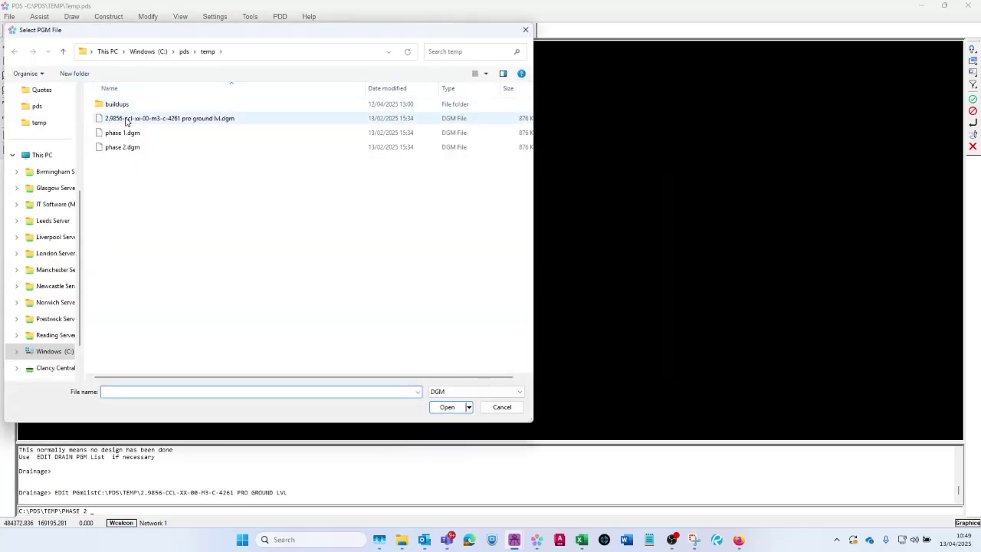
left_click(176, 118)
left_click(446, 407)
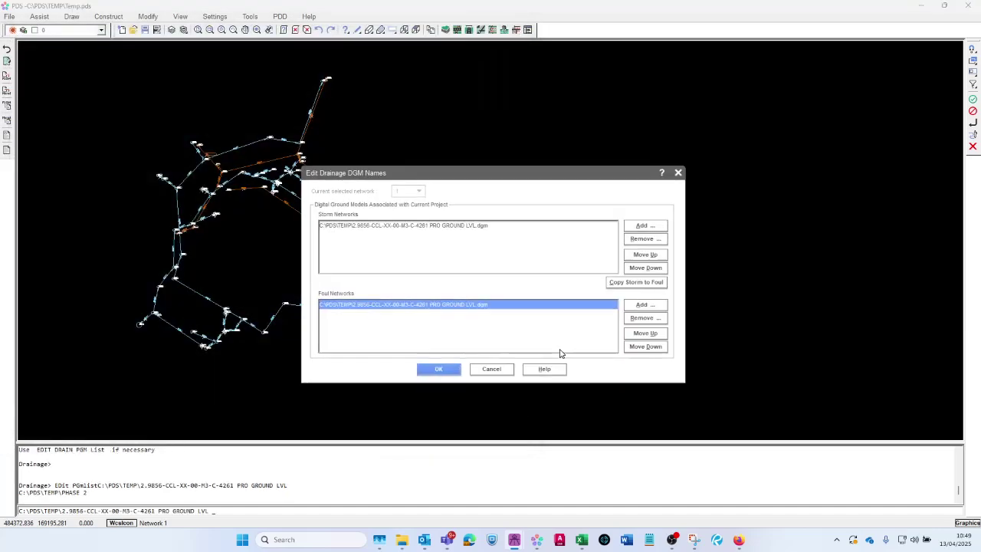
left_click(641, 318)
Add phase 1.dgm to the foul networks, replacing it by copying the storm ground model list to foul.
left_click(641, 305)
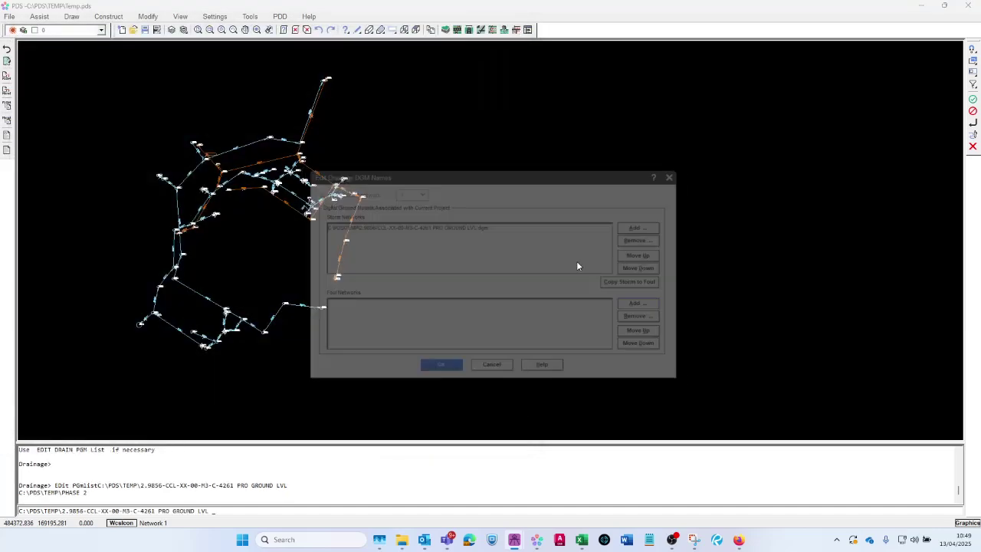
left_click(108, 133)
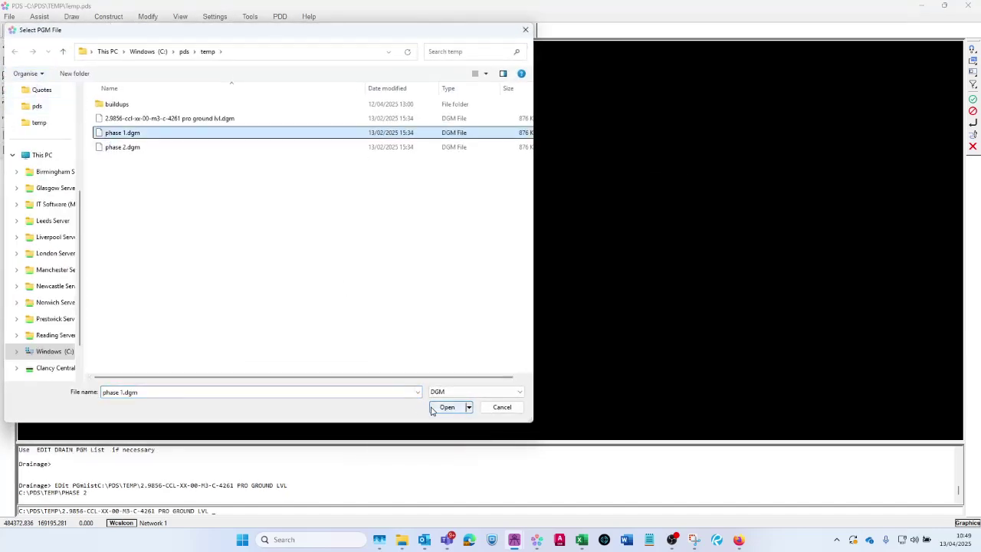
left_click(432, 407)
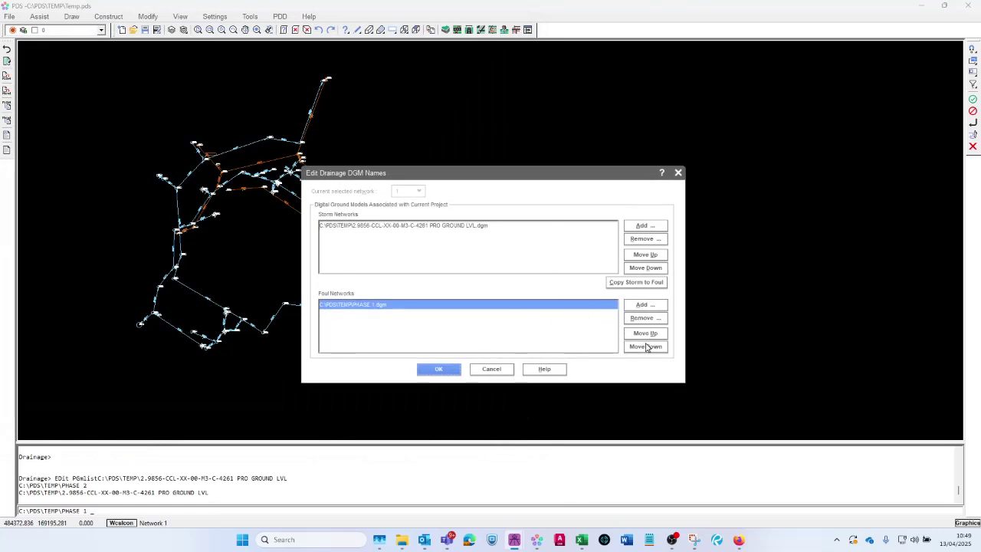
left_click(633, 282)
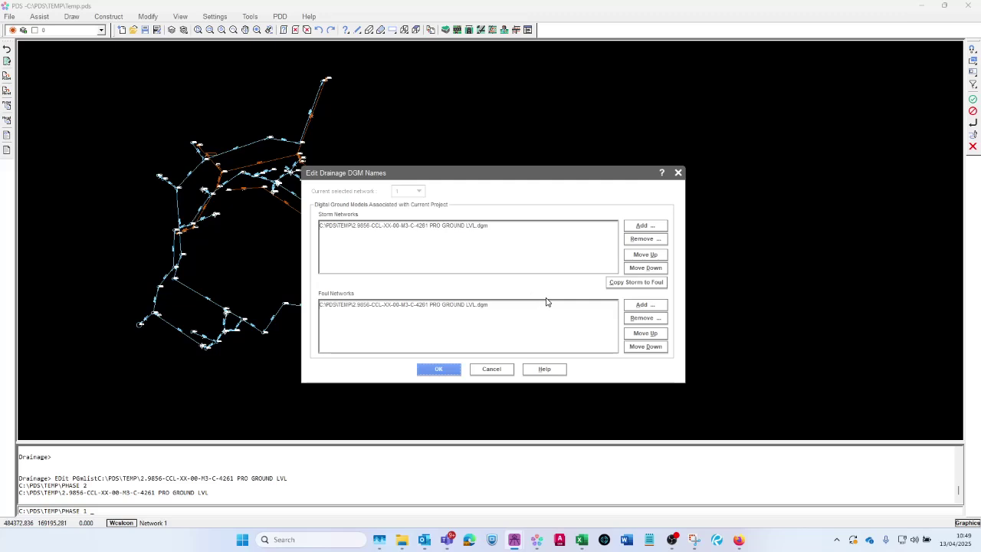
Add phase 1.dgm as a second ground model for the foul networks and remove it again.
left_click(646, 304)
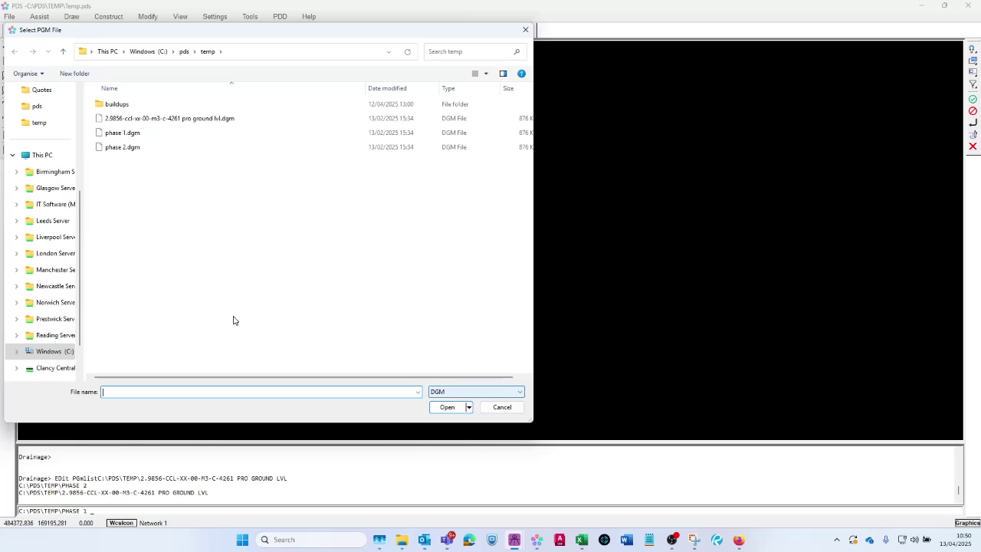
mouse_move(213, 37)
left_mouse_down()
mouse_move(561, 132)
mouse_move(616, 131)
left_mouse_up()
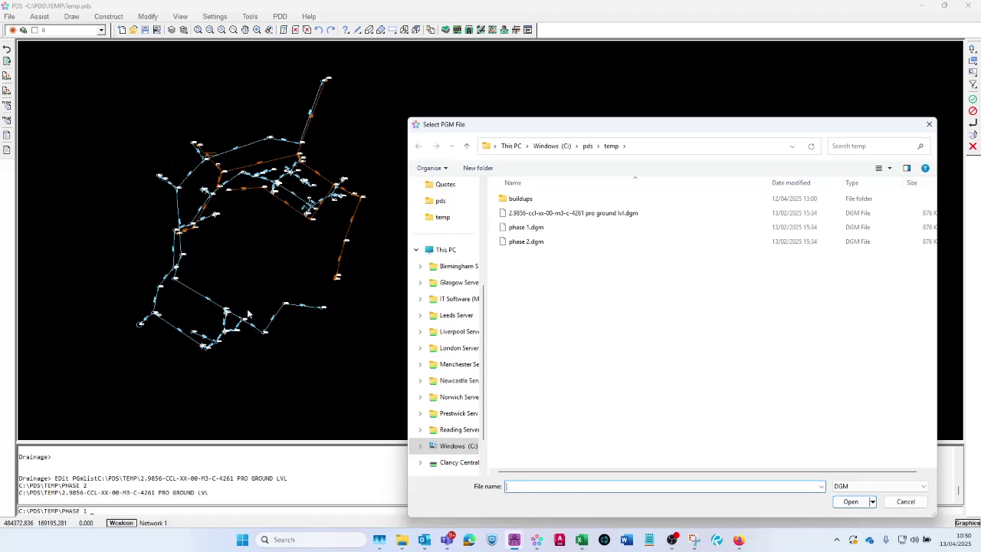
left_click(537, 229)
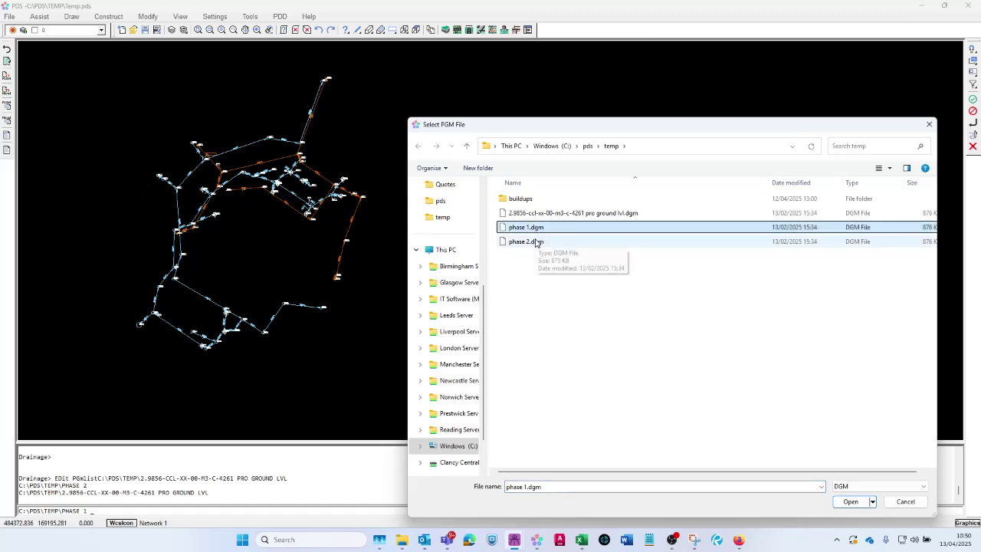
left_click(849, 501)
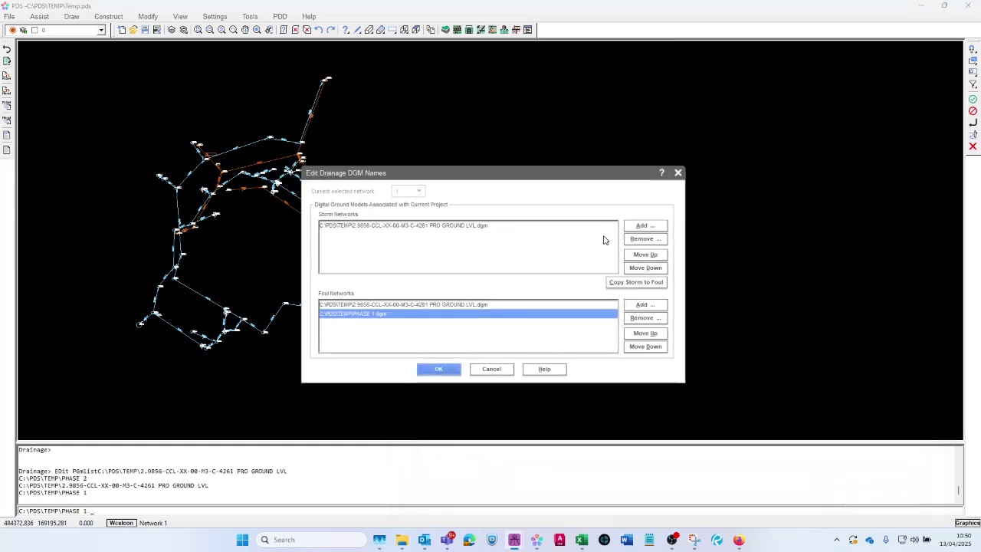
left_click(649, 318)
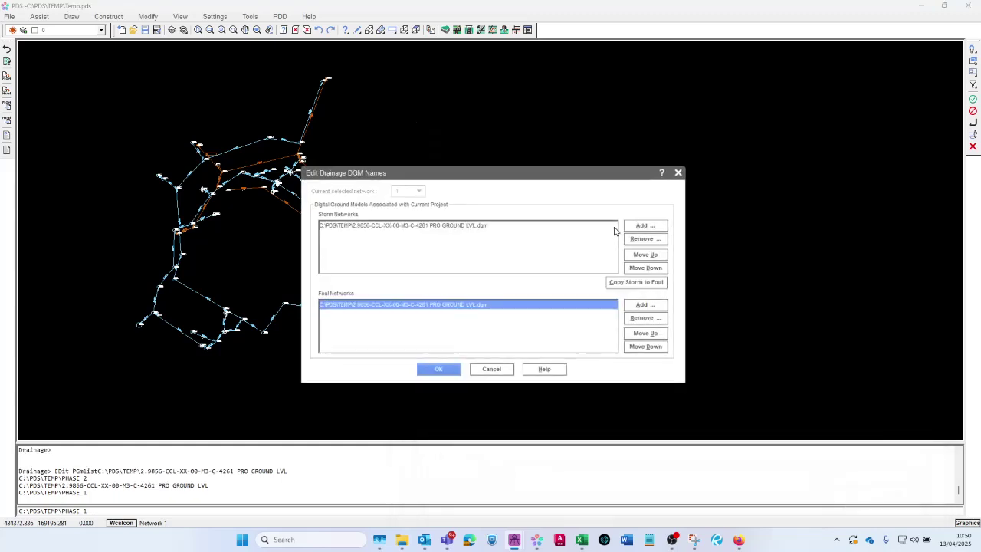
Add phase 1.dgm and phase 2.dgm to the storm networks' ground models.
left_click(613, 225)
left_click(642, 225)
left_click(526, 228)
left_click(842, 502)
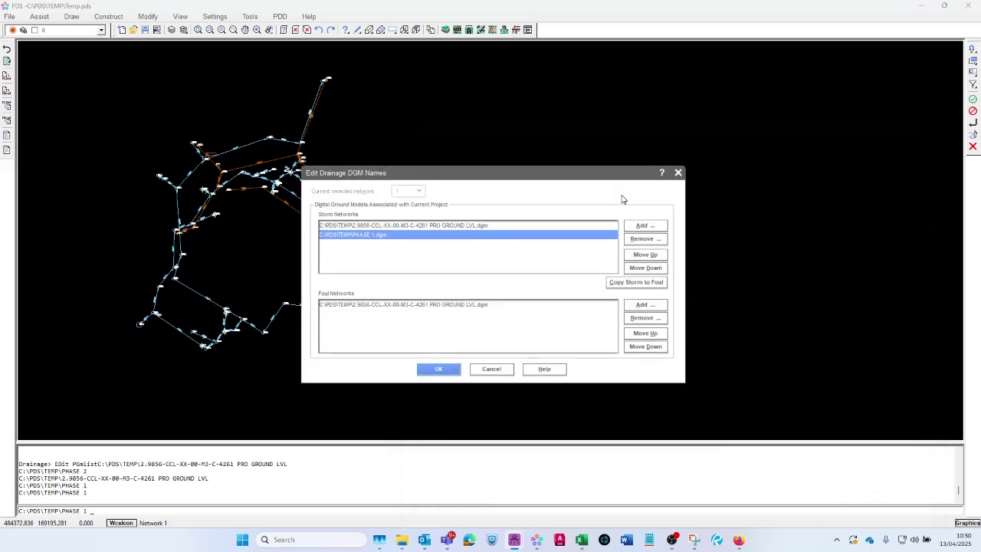
left_click(642, 227)
left_click(524, 242)
left_click(851, 501)
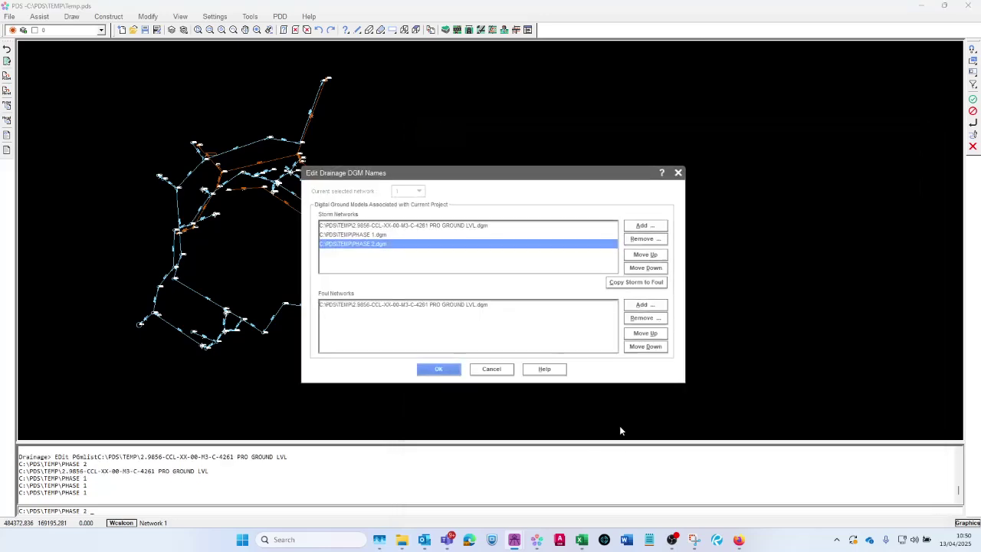
Move phase 2.dgm above phase 1.dgm in the storm ground model order and back below it.
left_click(651, 256)
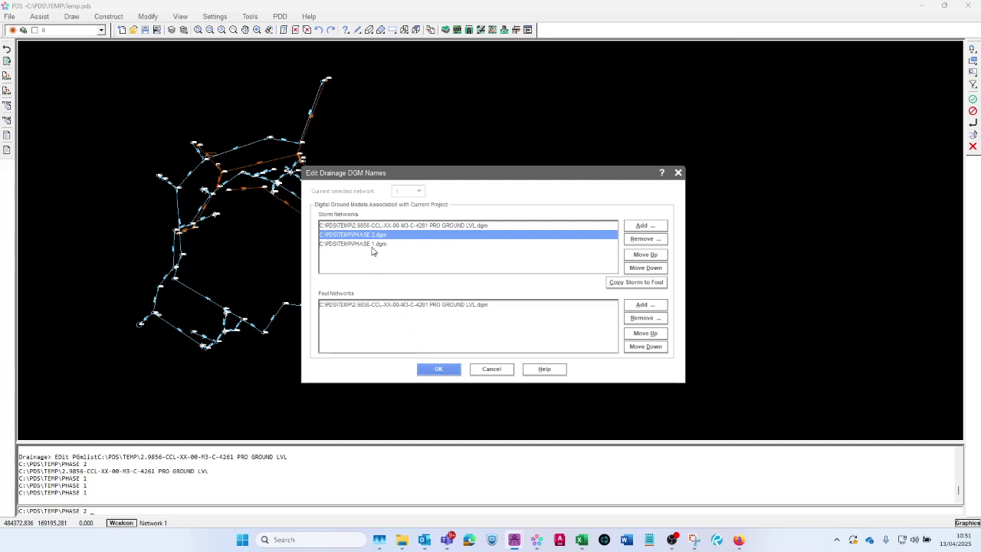
left_click(646, 268)
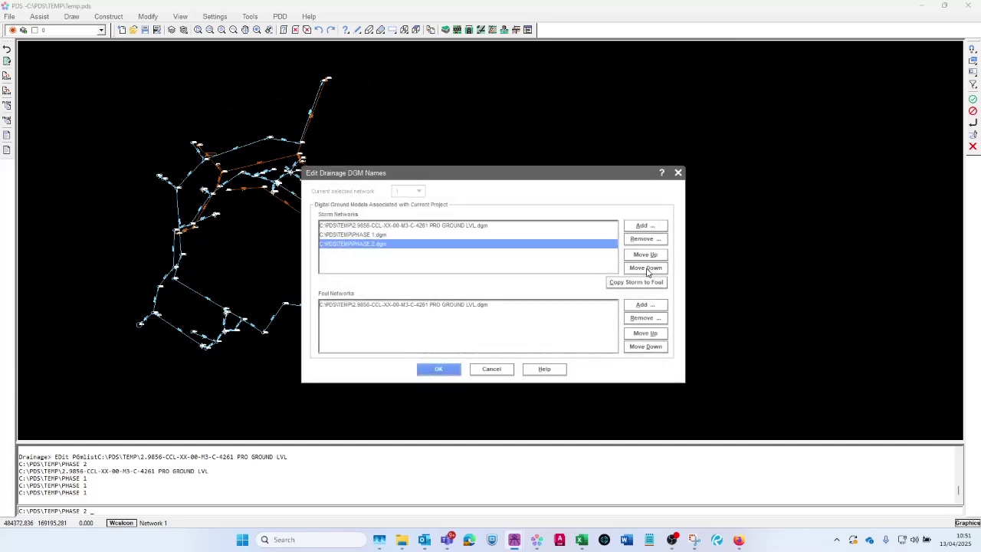
left_click(435, 226)
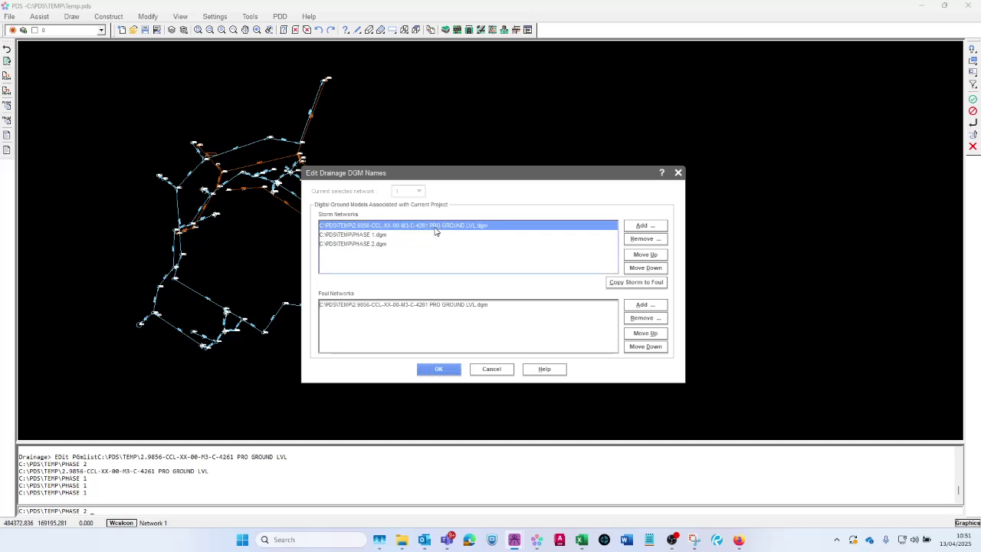
left_click(357, 237)
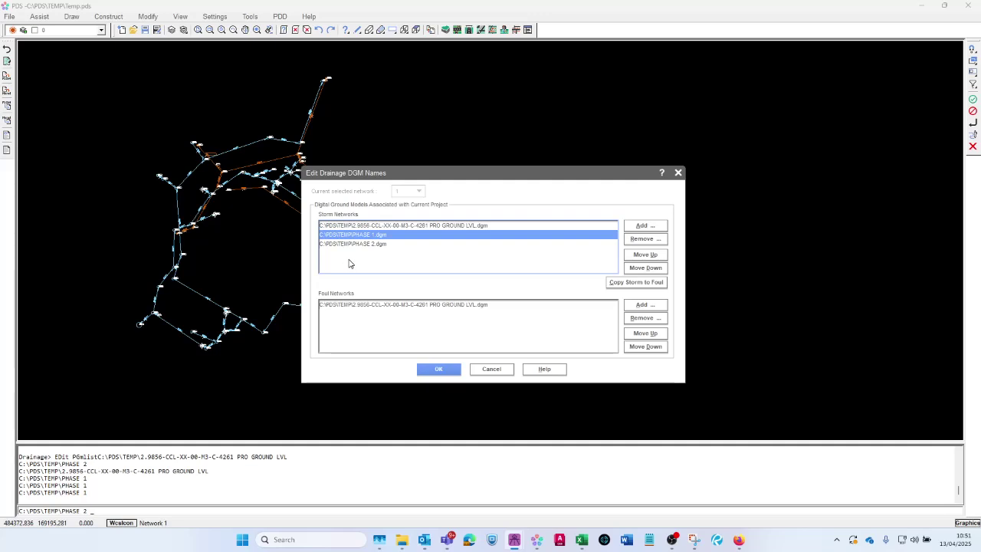
left_click_drag(420, 177, 553, 157)
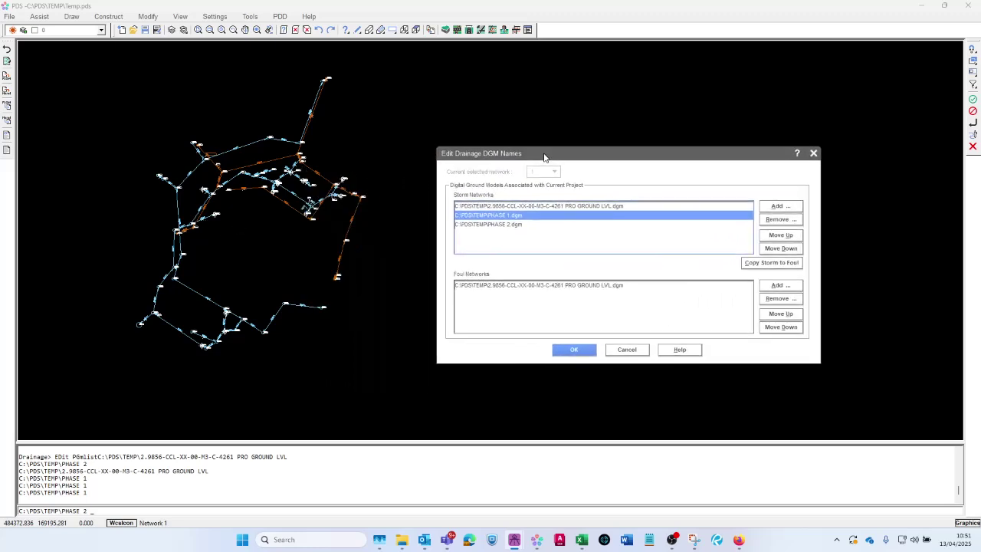
Move phase 1.dgm to the first place among the storm ground models and copy the storm list to foul.
left_click(492, 208)
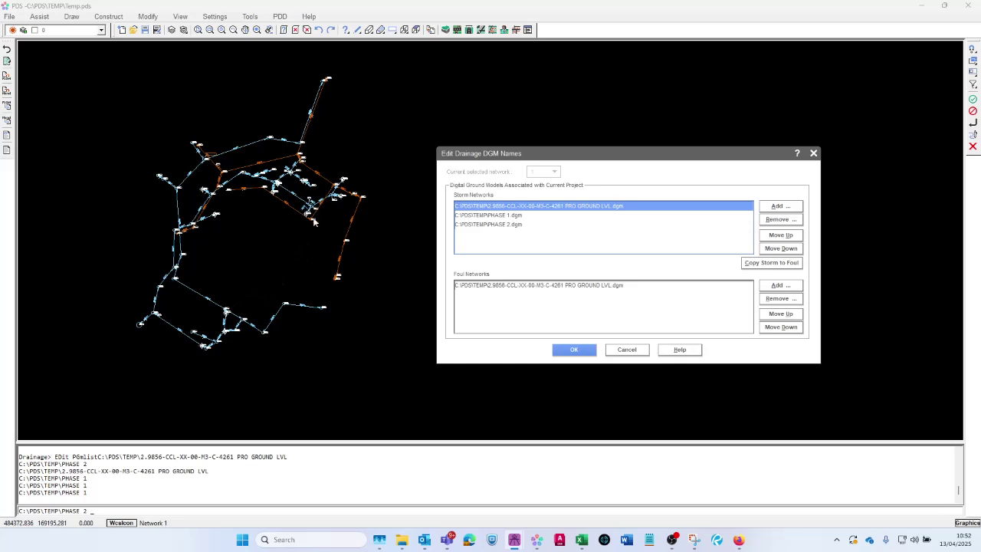
left_click(490, 216)
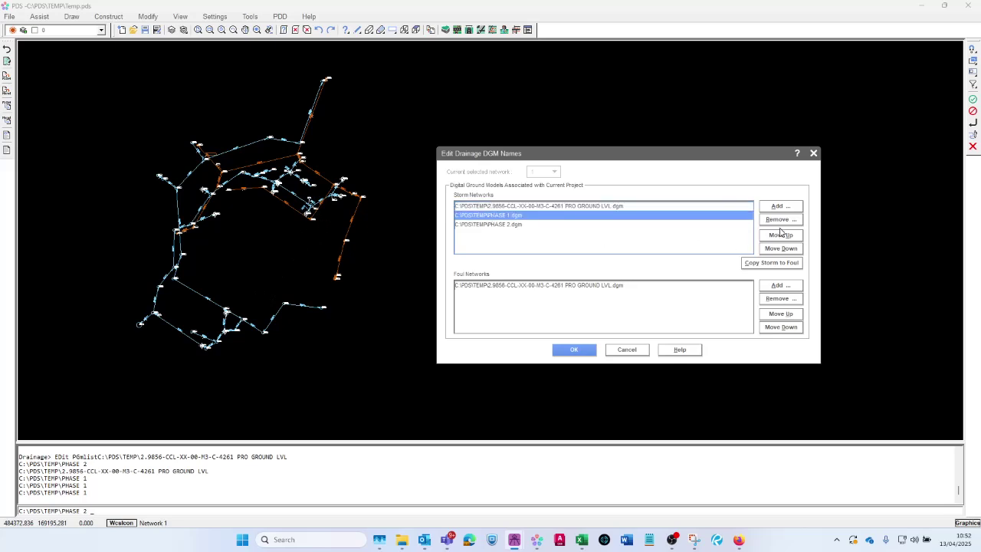
left_click(781, 236)
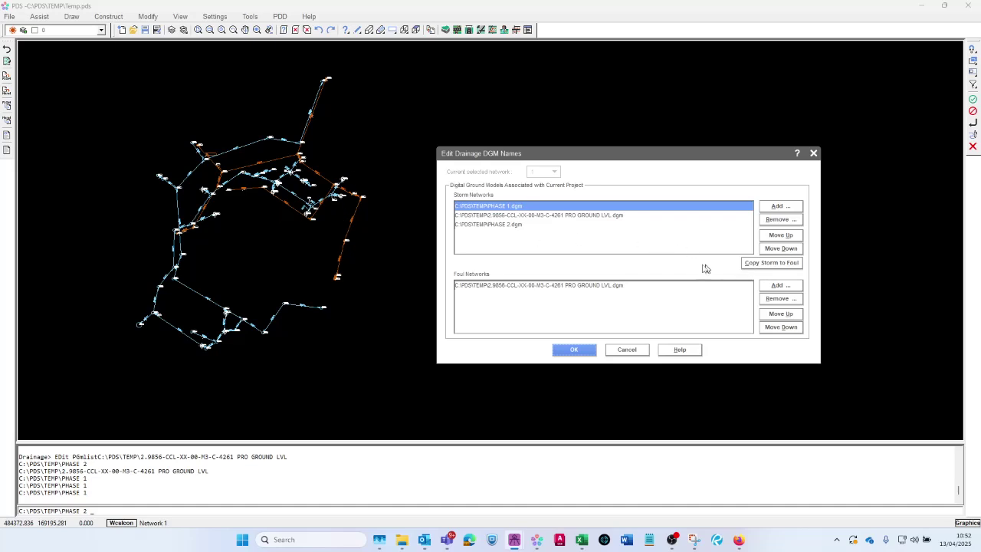
left_click(771, 263)
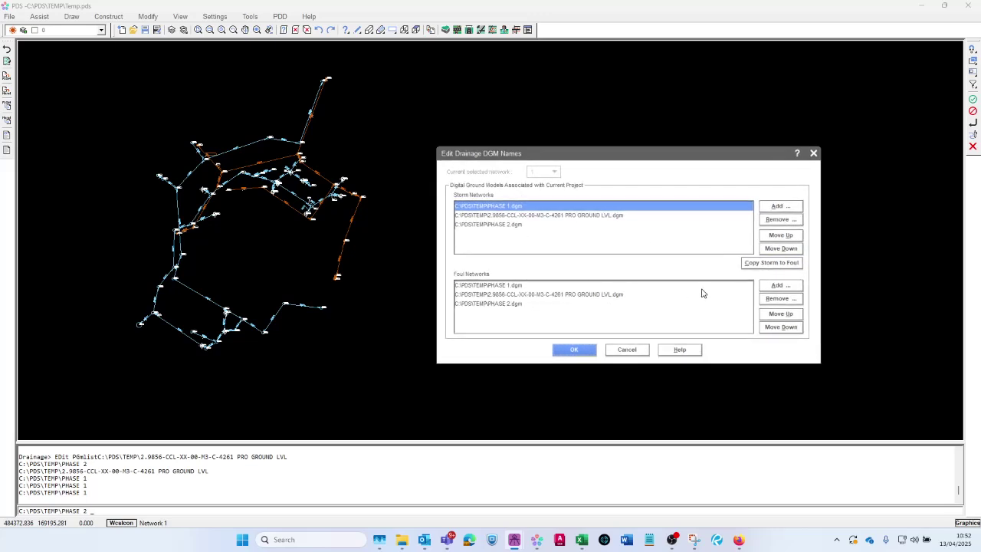
Replace all storm ground models with 2.9856-ccl-xx-00-m3-c-4261 pro ground lvl.dgm, copying that list to the foul networks.
left_click(772, 220)
left_click(773, 220)
left_click(773, 220)
left_click(776, 206)
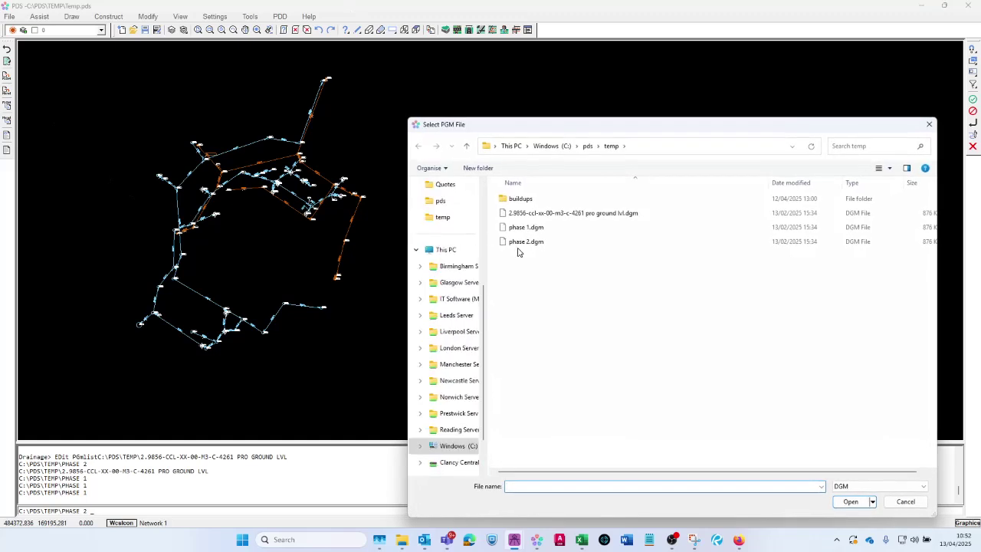
left_click(559, 214)
left_click(861, 507)
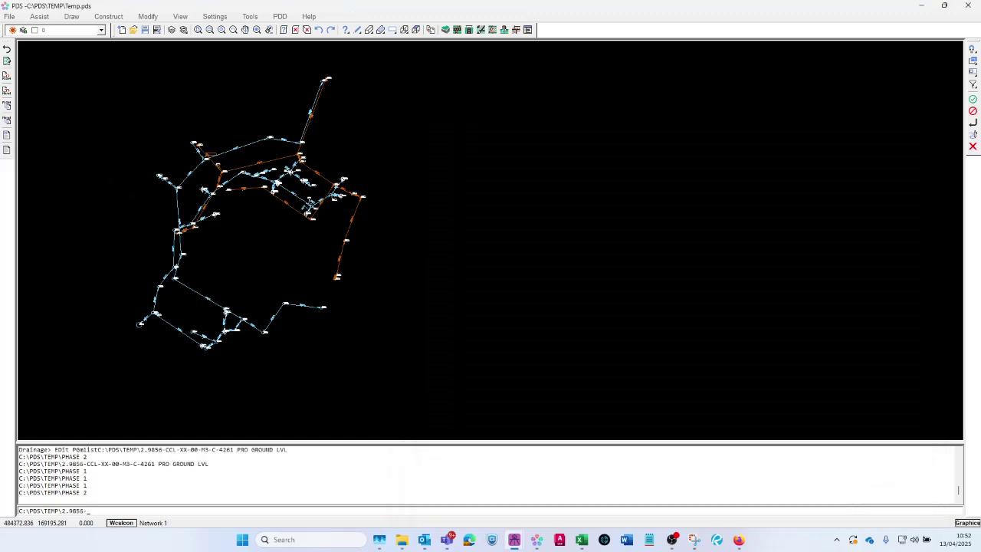
left_click(787, 265)
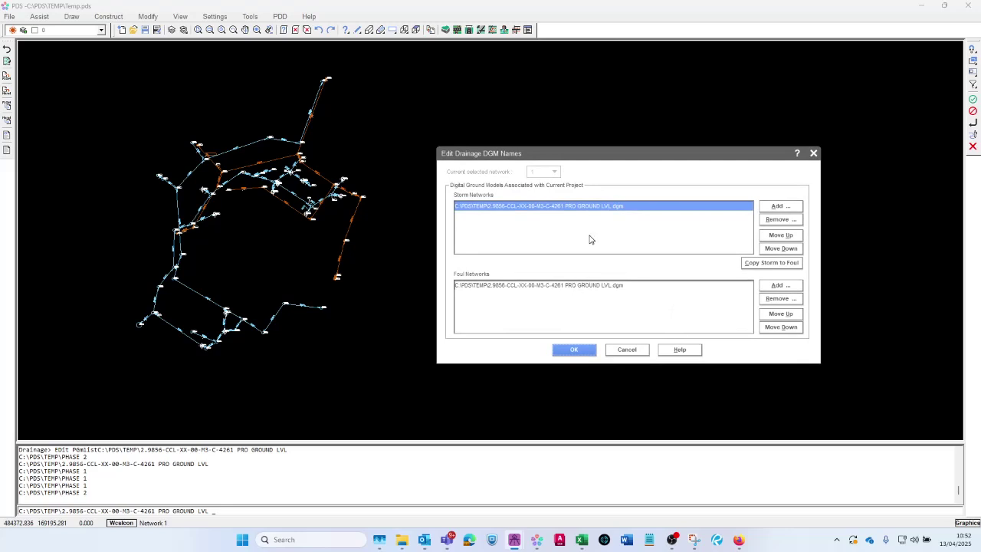
left_click(574, 350)
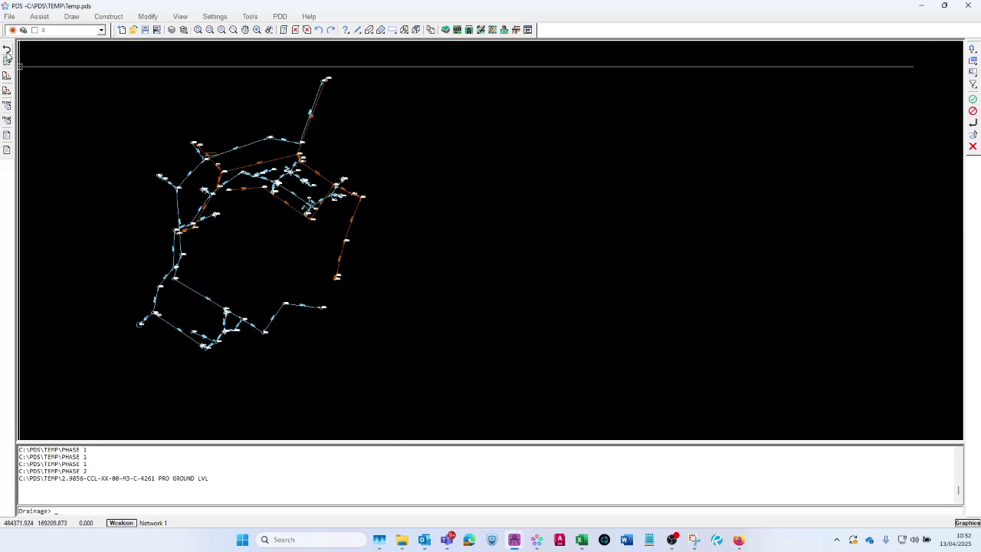
Generate a drainage section from the northernmost manhole to the manhole at the south-east end, placing its box east of the networks.
left_click(7, 52)
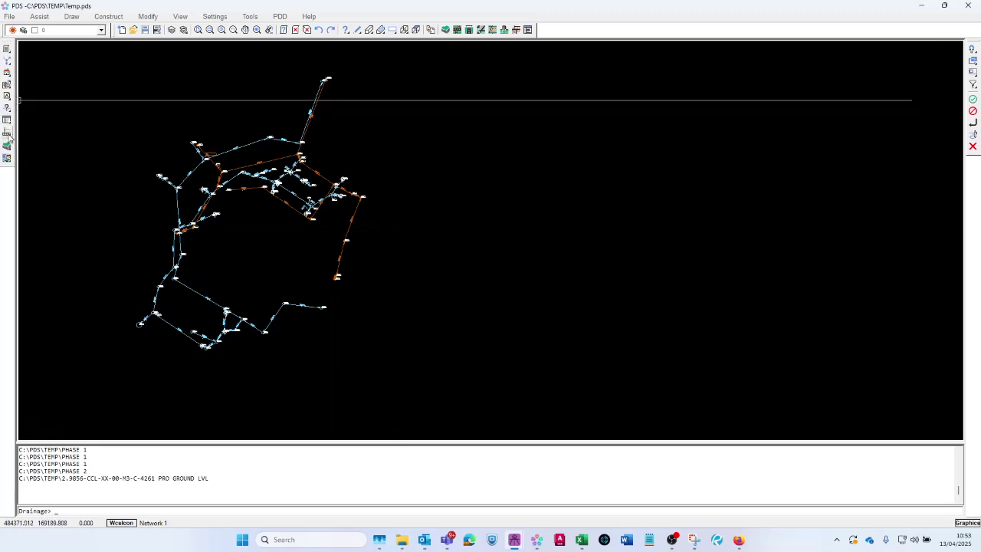
left_click(7, 132)
left_click(7, 62)
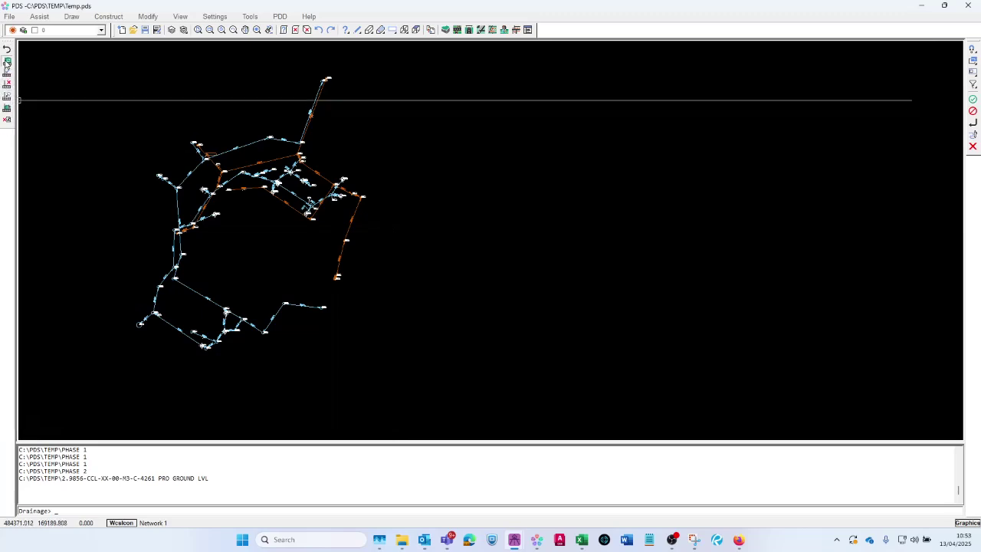
left_click(559, 339)
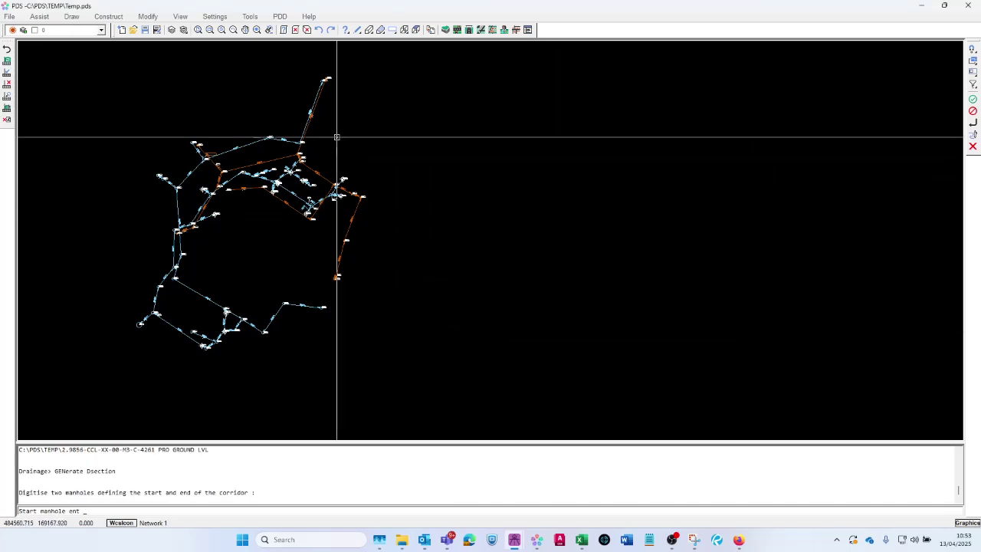
left_click(325, 79)
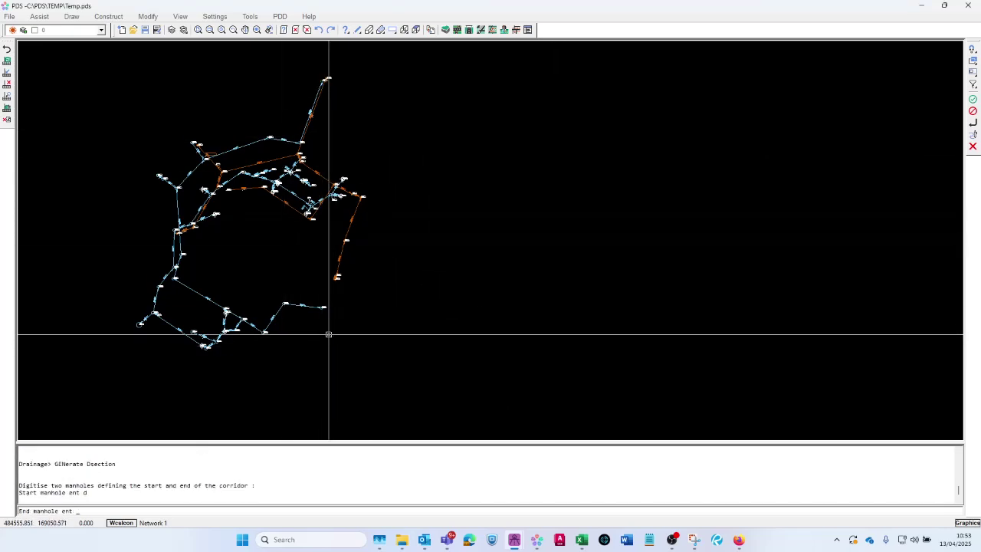
left_click(322, 302)
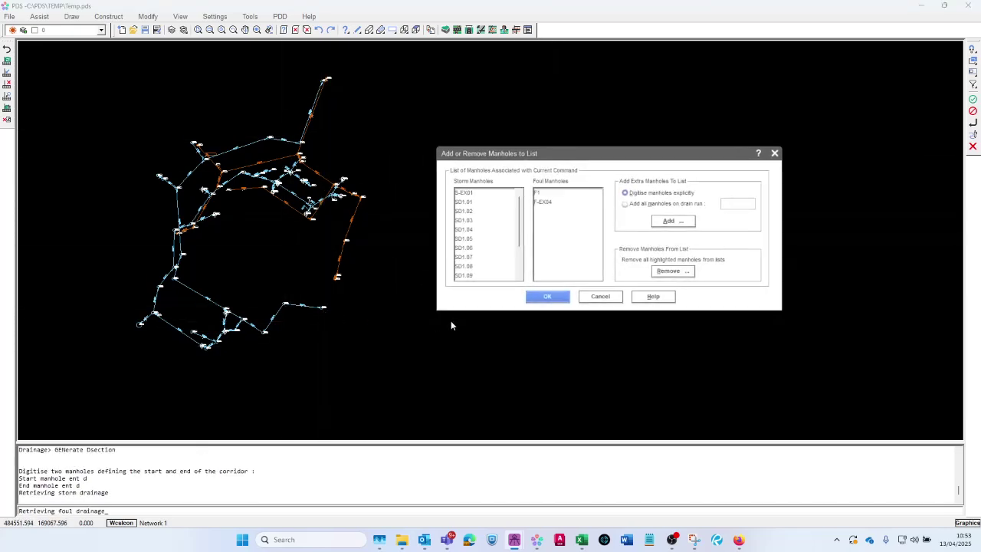
left_click(546, 297)
left_click(513, 273)
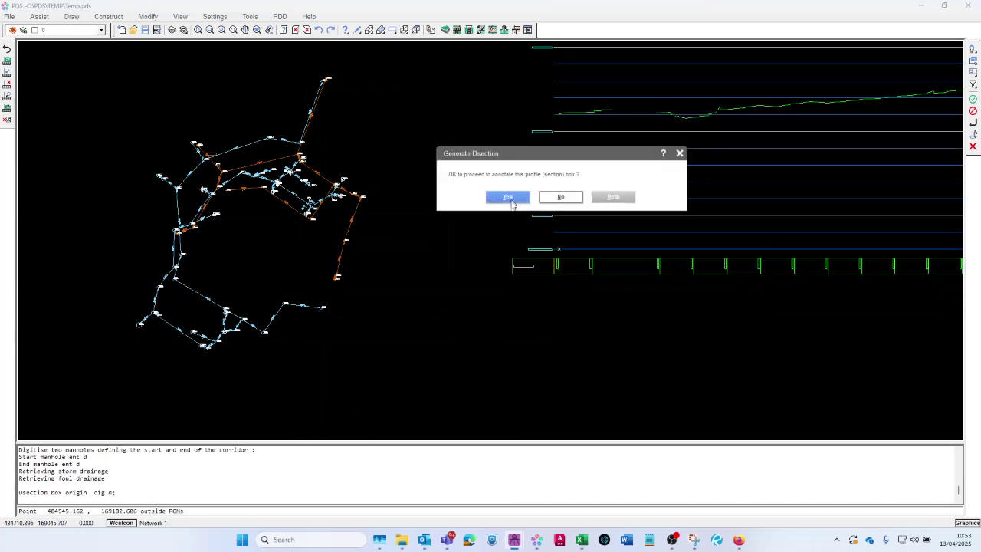
Annotate the section box and display crossing pipes from all networks, including pipes assigned to this profile and all crossing services.
left_click(509, 198)
left_click(463, 312)
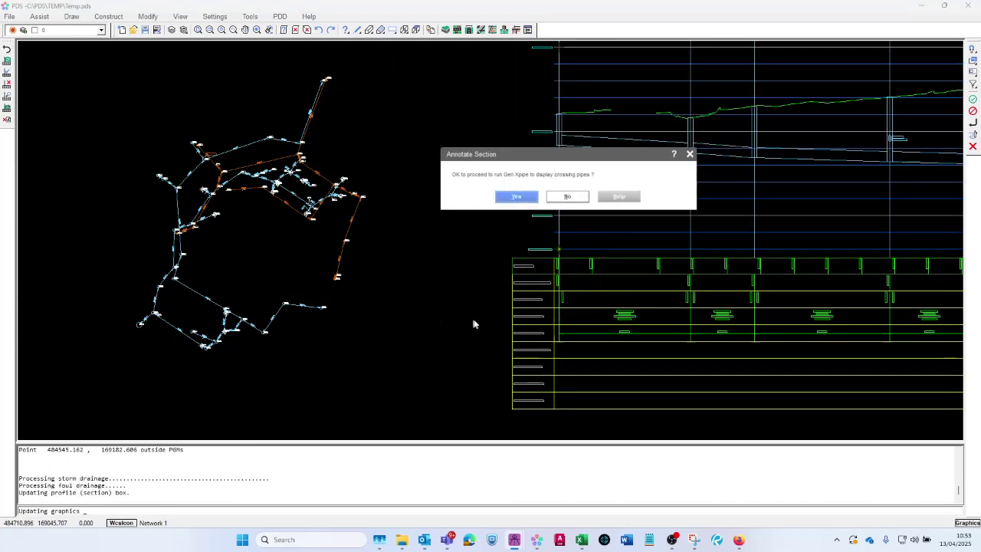
left_click(514, 198)
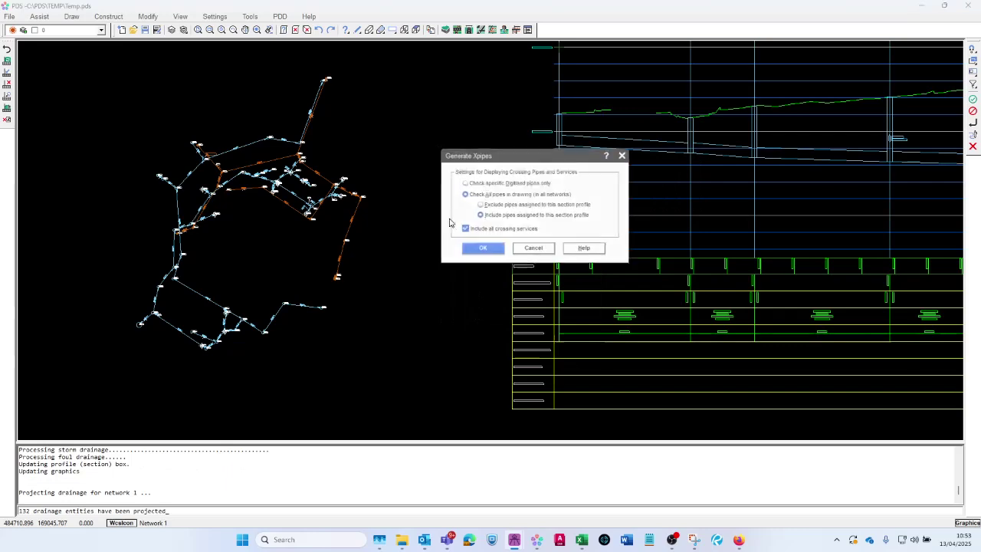
left_click(481, 249)
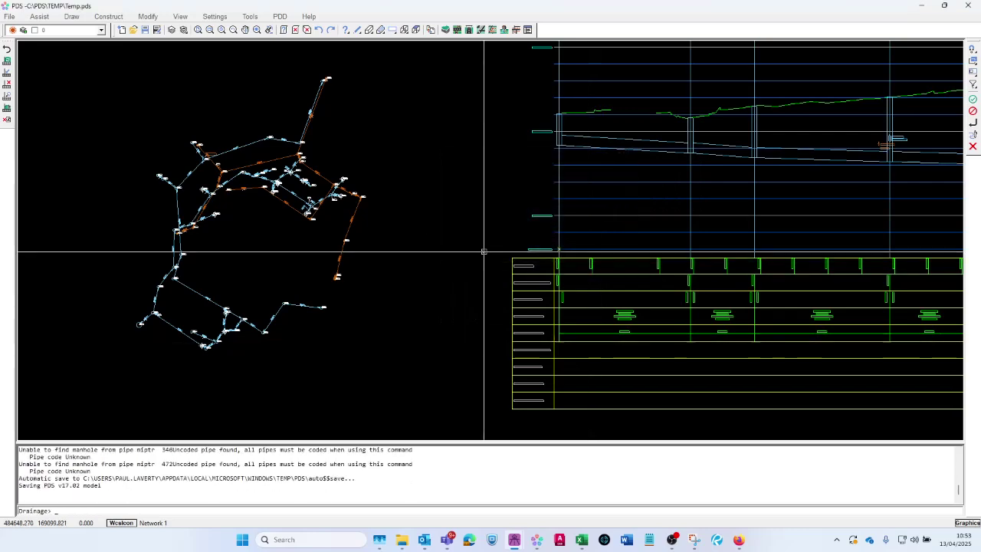
Examine the whole generated long section and review the ground model list assigned to the drainage networks.
scroll(481, 253, "down", 5)
scroll(482, 235, "up", 5)
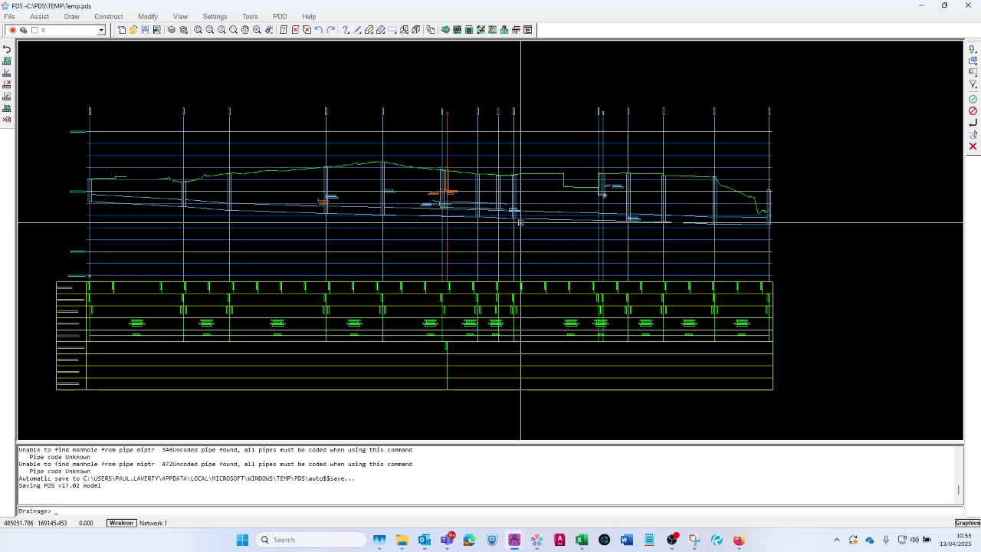
left_click(8, 59)
left_click(6, 86)
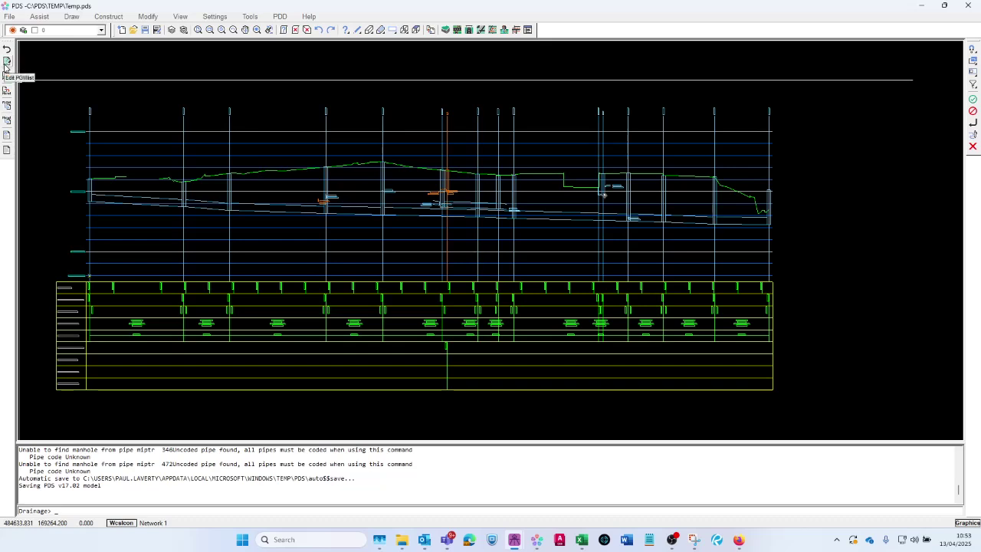
left_click(6, 66)
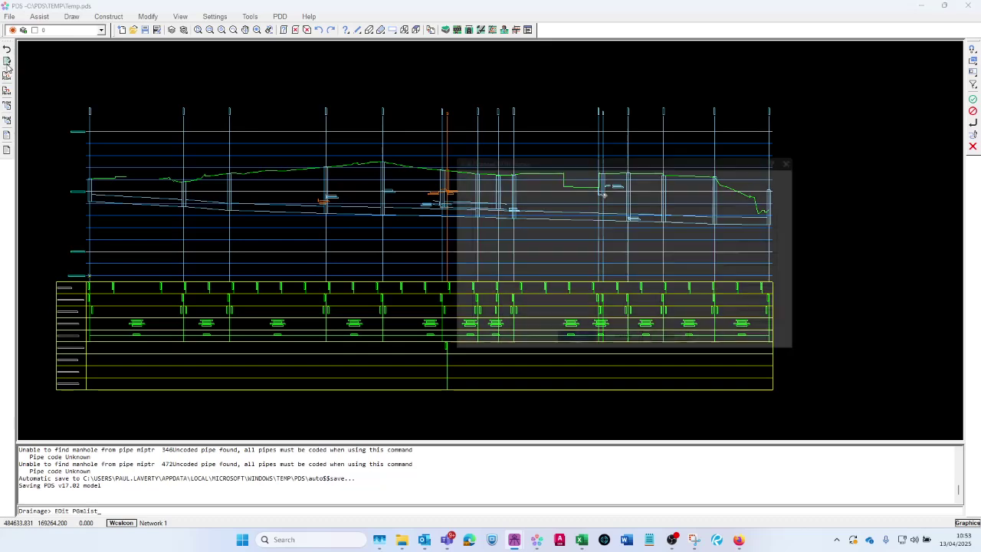
left_click(576, 350)
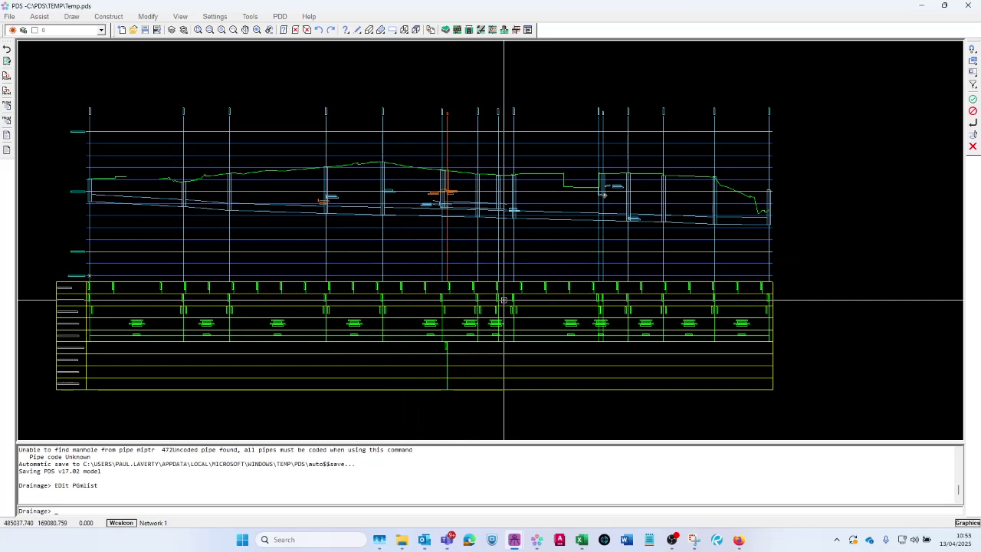
Delete the generated long section (profile) box by selecting its ground level table.
left_click(7, 50)
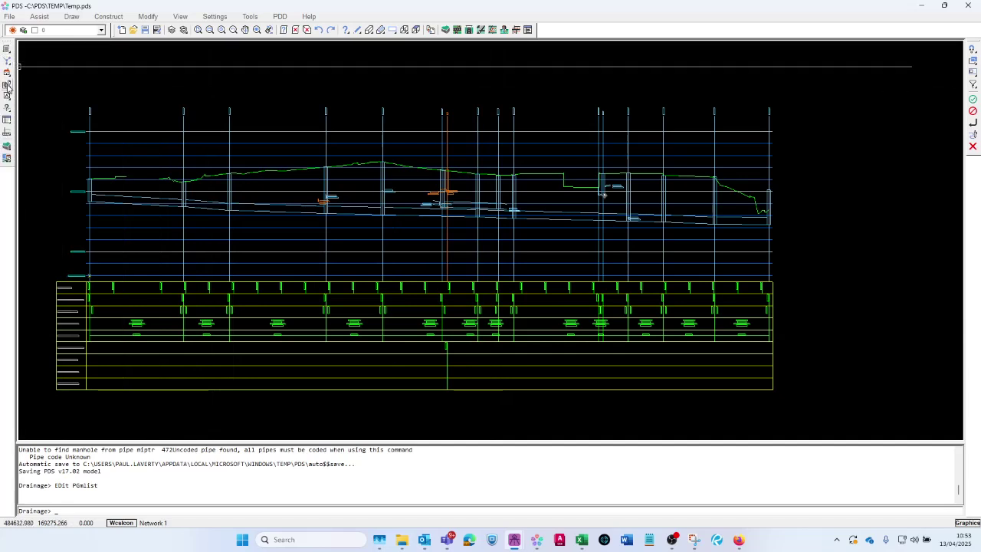
left_click(7, 132)
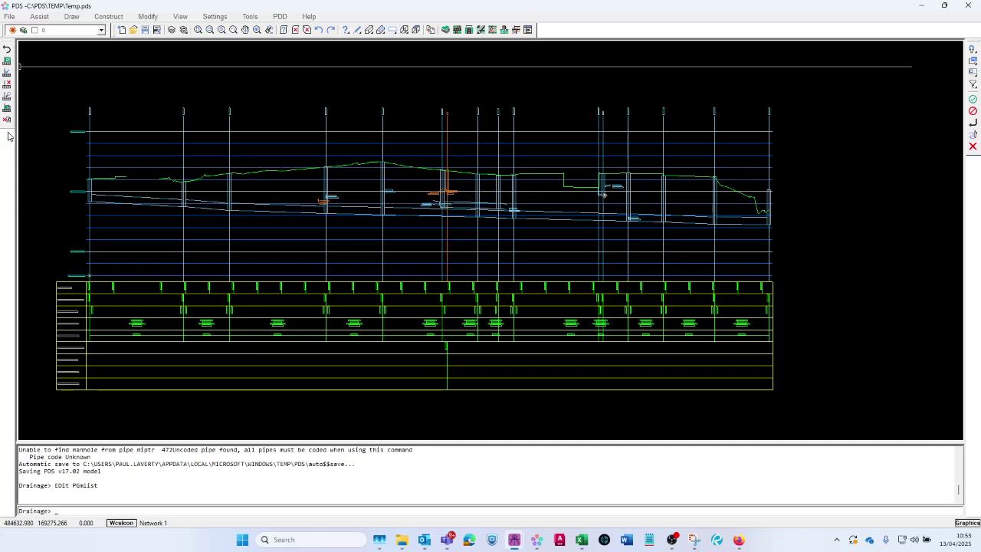
left_click(7, 86)
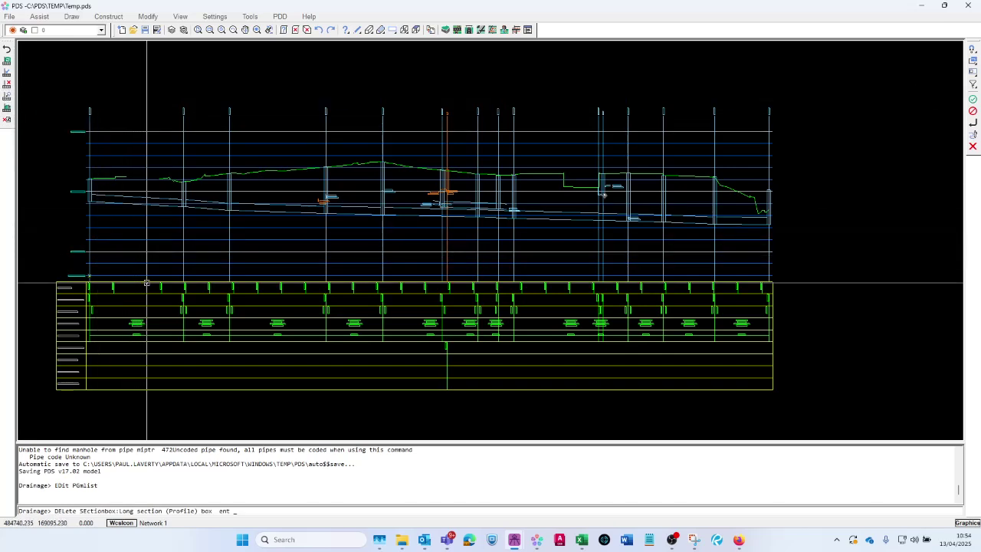
type("d")
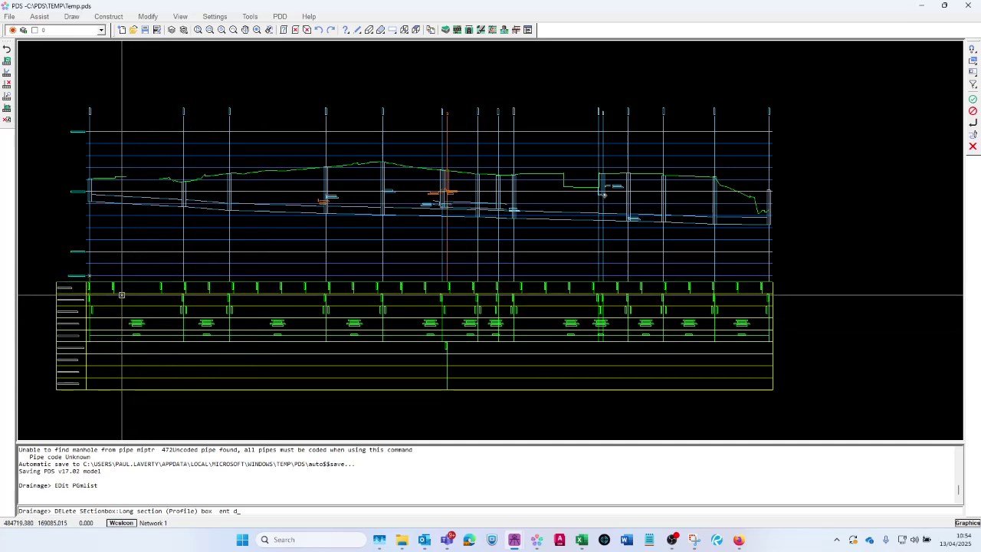
scroll(121, 295, "up", 1)
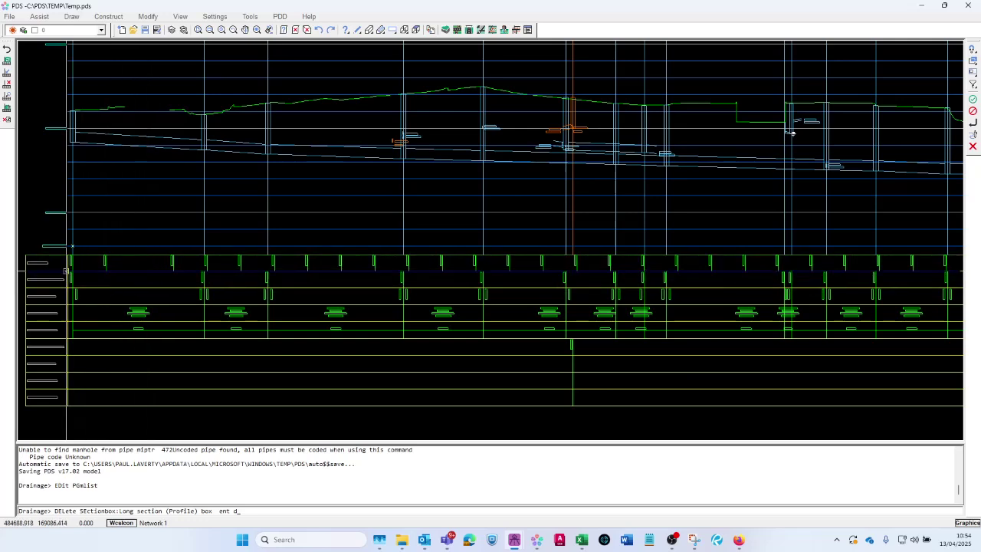
scroll(42, 270, "up", 3)
scroll(43, 270, "up", 1)
scroll(77, 267, "down", 1)
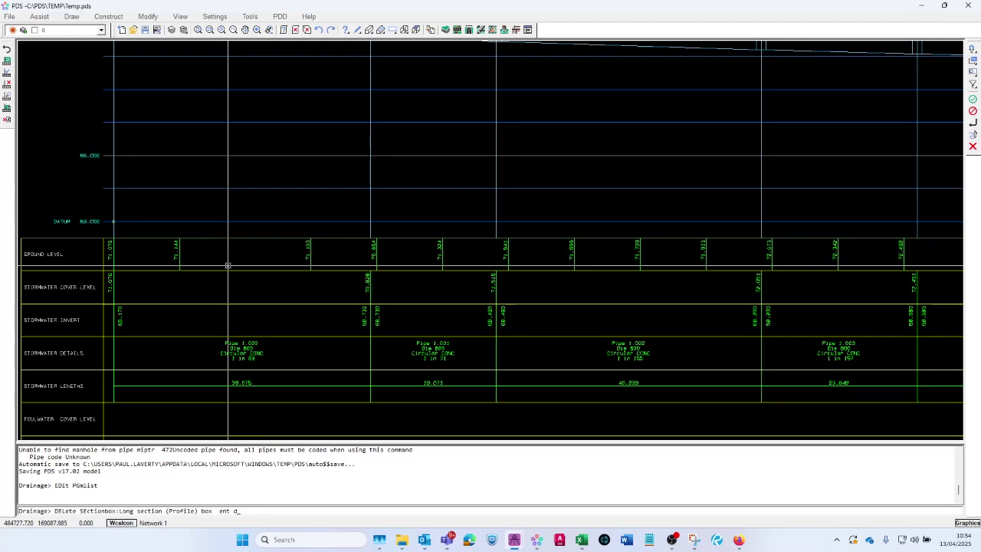
scroll(285, 256, "down", 5)
key("Return")
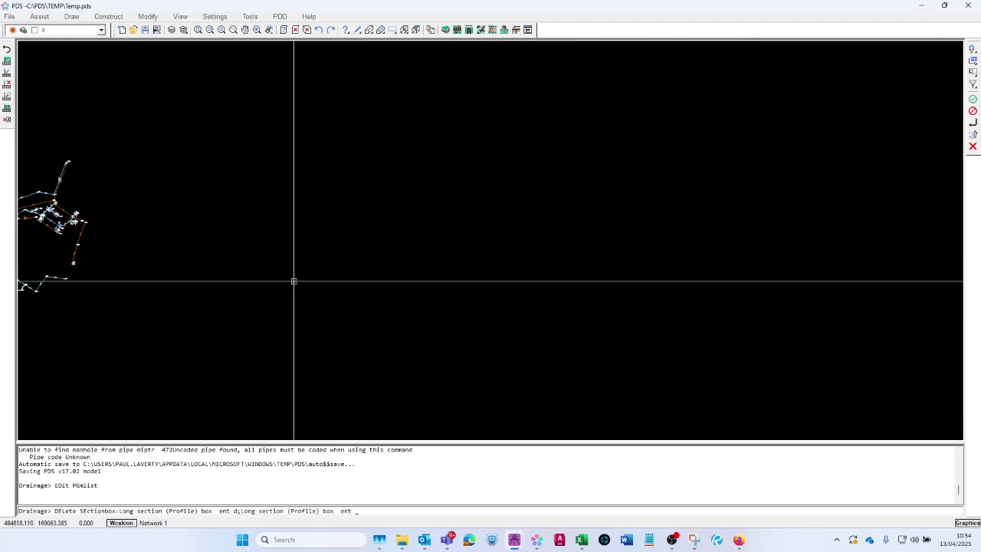
Start generating a drainage section and set the text heights of its section box titles and details to 2.
left_click(7, 62)
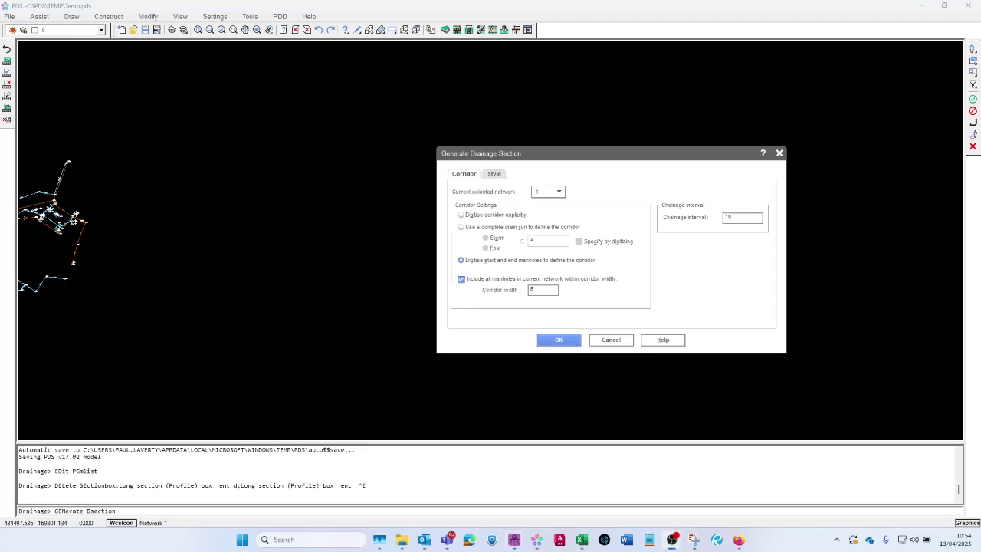
left_click(494, 174)
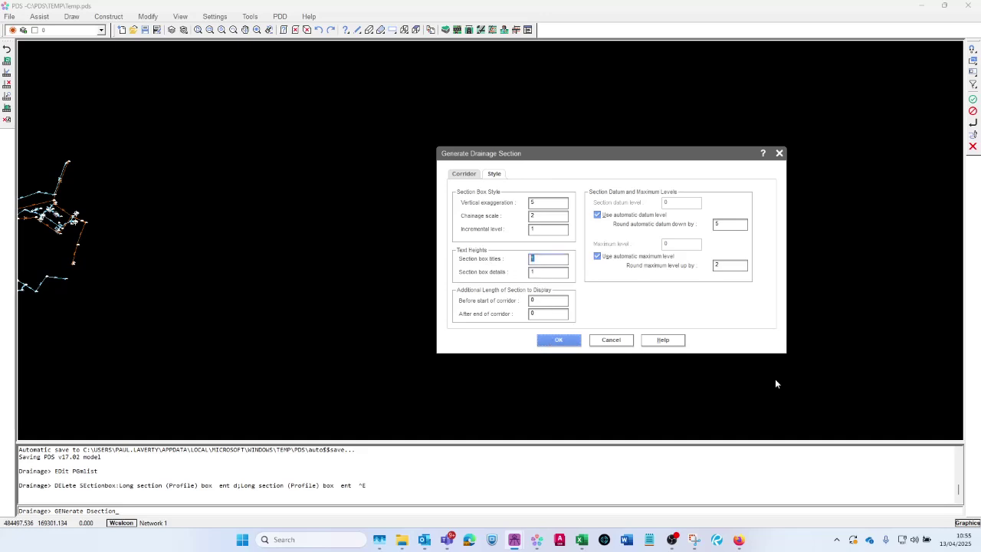
type("2")
key("Tab")
type("2")
Try a chainage scale of 1 with a vertical exaggeration of 10 for the section box style.
left_click(534, 216)
type("1")
left_click_drag(539, 217, 492, 222)
type("1")
left_click(538, 202)
key("Tab")
type("2")
key("BackSpace")
type("10")
left_click_drag(545, 217, 488, 222)
type("1")
left_click_drag(532, 202, 526, 203)
type("10")
Set the section box's vertical exaggeration to 5 and its chainage scale to 2.
left_click_drag(537, 203, 520, 203)
type("5")
left_click(542, 215)
key("BackSpace")
type("2")
left_click(532, 202)
Define the corridor by digitised start and end manholes on network 1, without including all manholes within the corridor width.
left_click(460, 176)
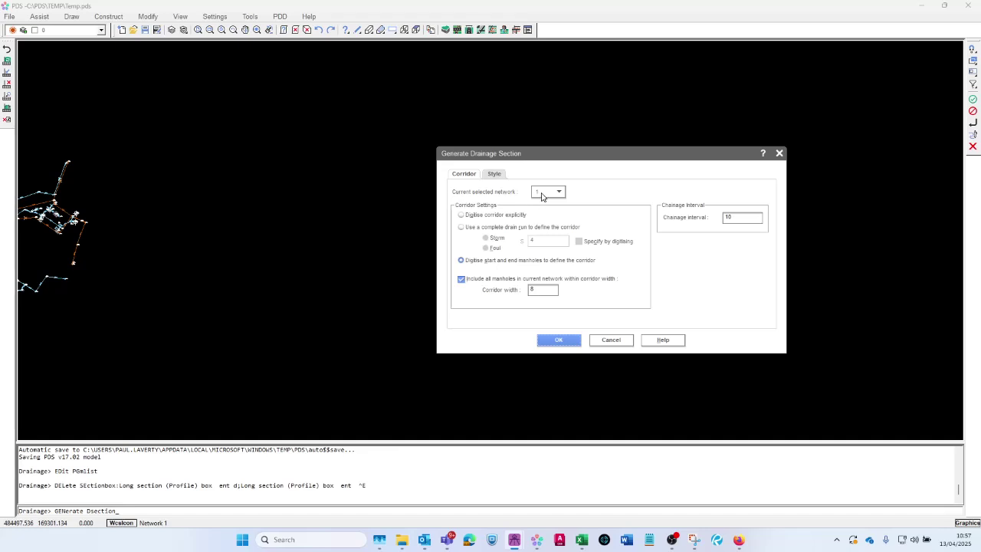
left_click(542, 193)
left_click(541, 205)
left_click(485, 281)
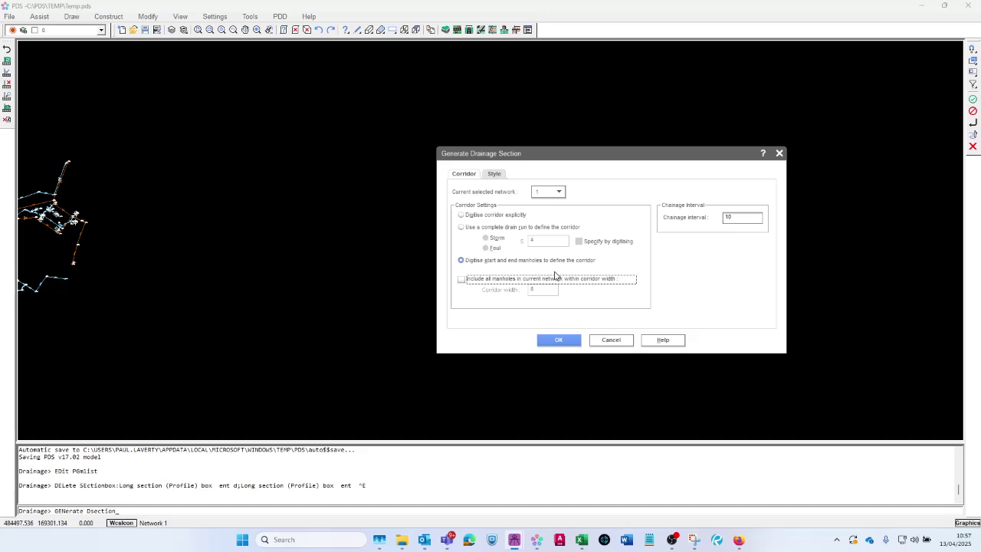
left_click(559, 339)
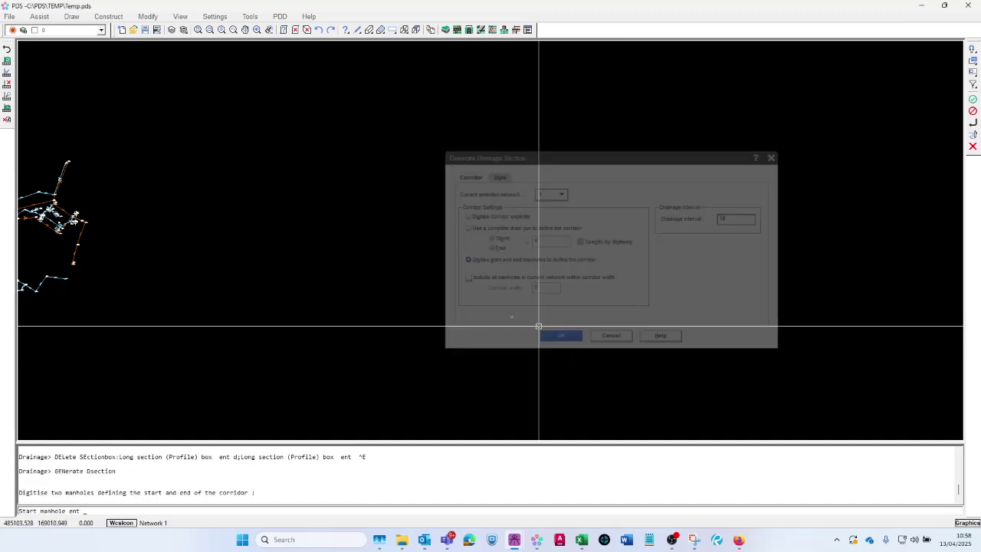
Pick the northernmost storm manhole as the corridor start and the storm manhole at the south-east end as its end.
scroll(265, 237, "up", 6)
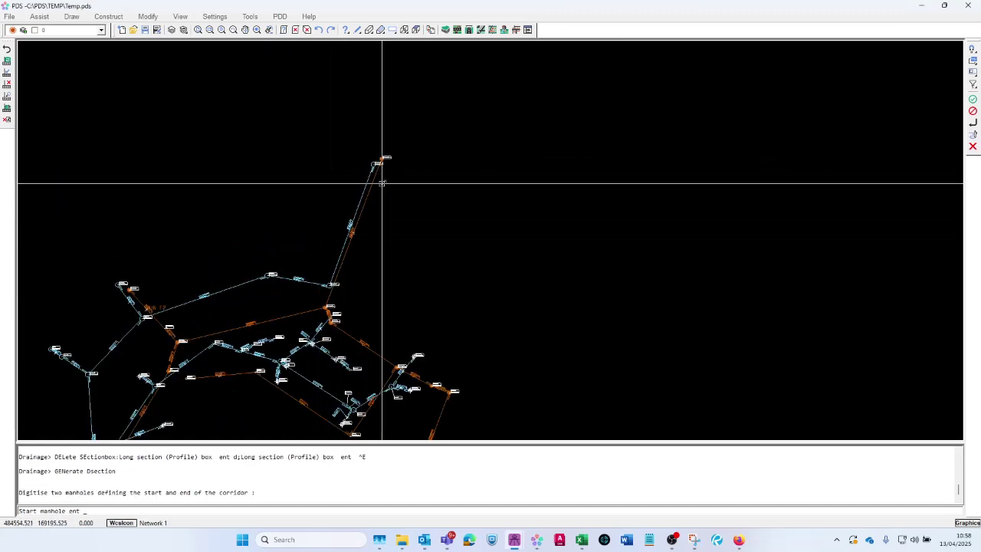
left_click(377, 162)
scroll(336, 176, "down", 3)
scroll(314, 306, "up", 3)
left_click(331, 282)
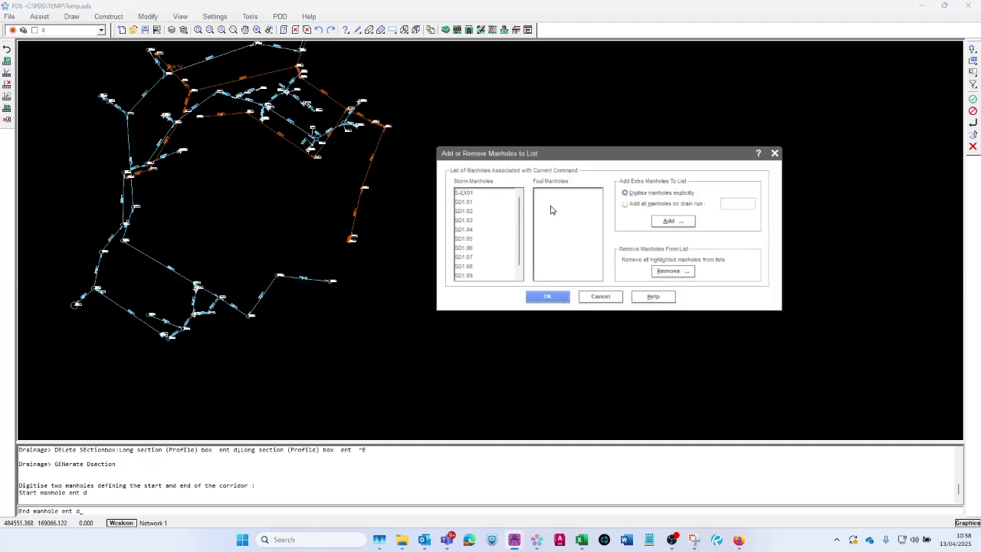
Remove storm manholes SD1.09 and SD1.10 from the list of manholes associated with the section.
scroll(519, 243, "down", 1)
left_click(496, 266)
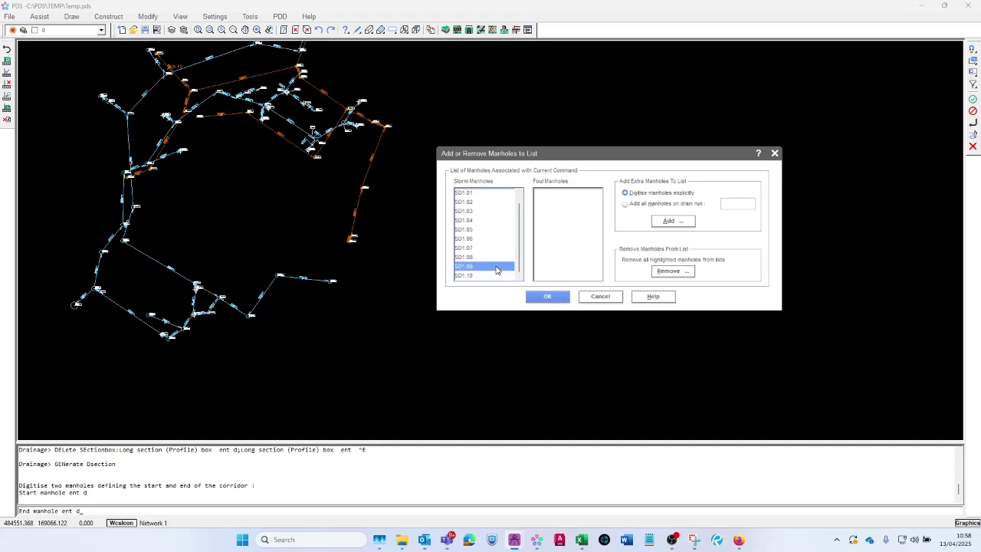
left_click(669, 271)
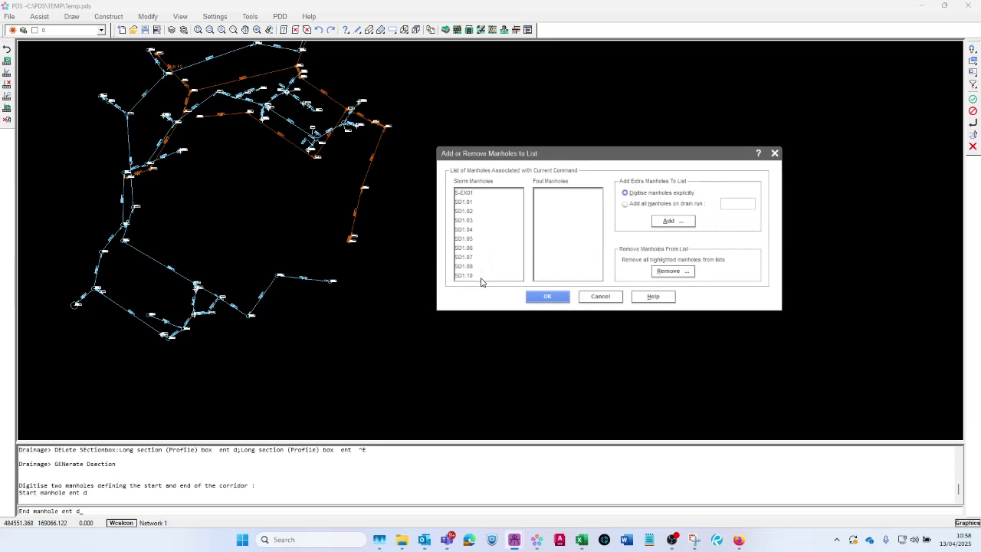
left_click(472, 276)
left_click(684, 272)
Remove storm manhole SD1.07 from the list and add it back by digitising it on the network plan.
left_click(471, 258)
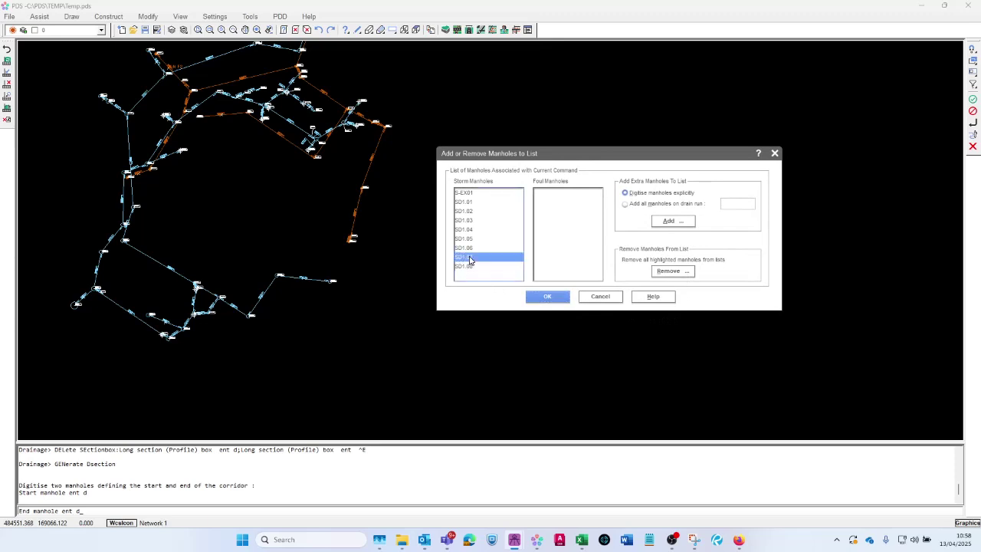
left_click(678, 272)
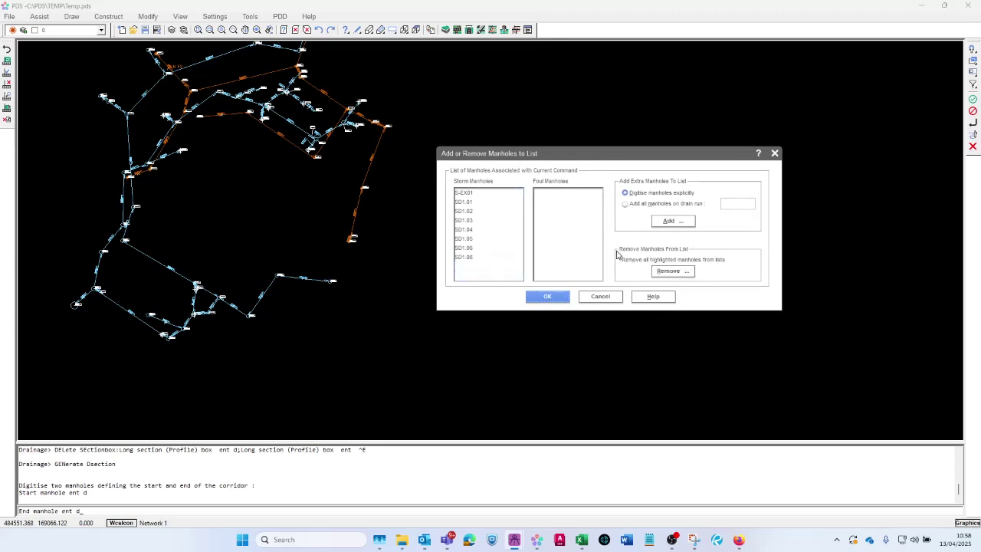
left_click(669, 221)
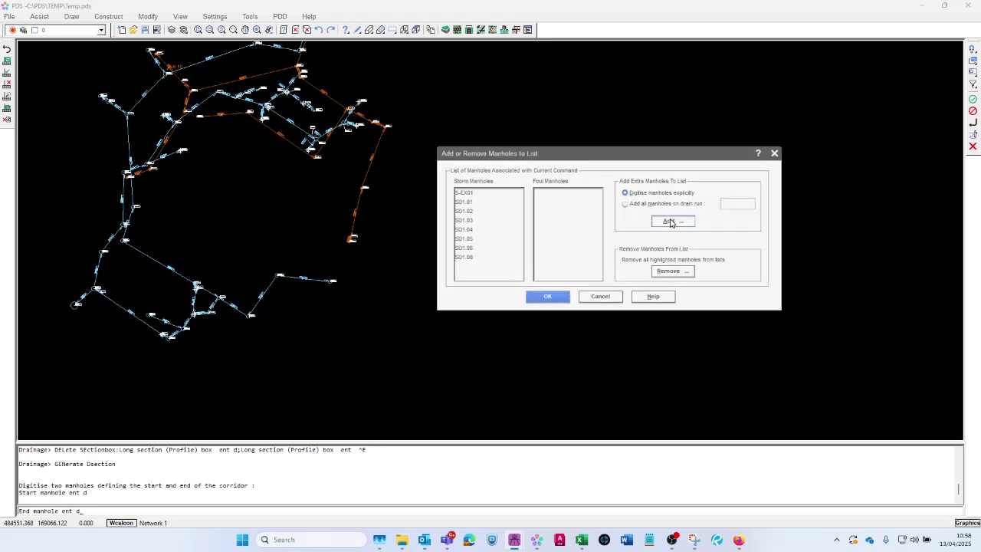
scroll(250, 340, "up", 5)
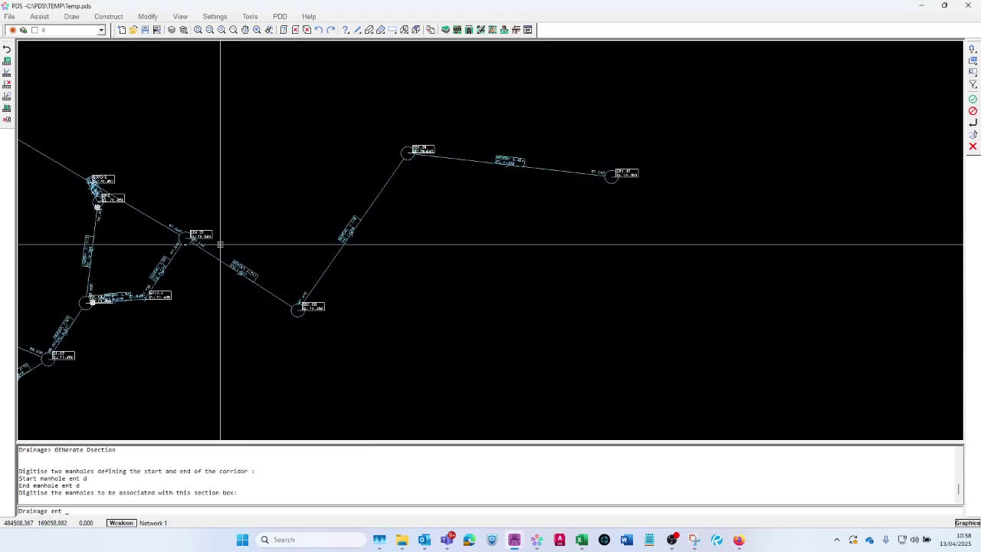
scroll(219, 235, "up", 2)
left_click(175, 243)
right_click(268, 364)
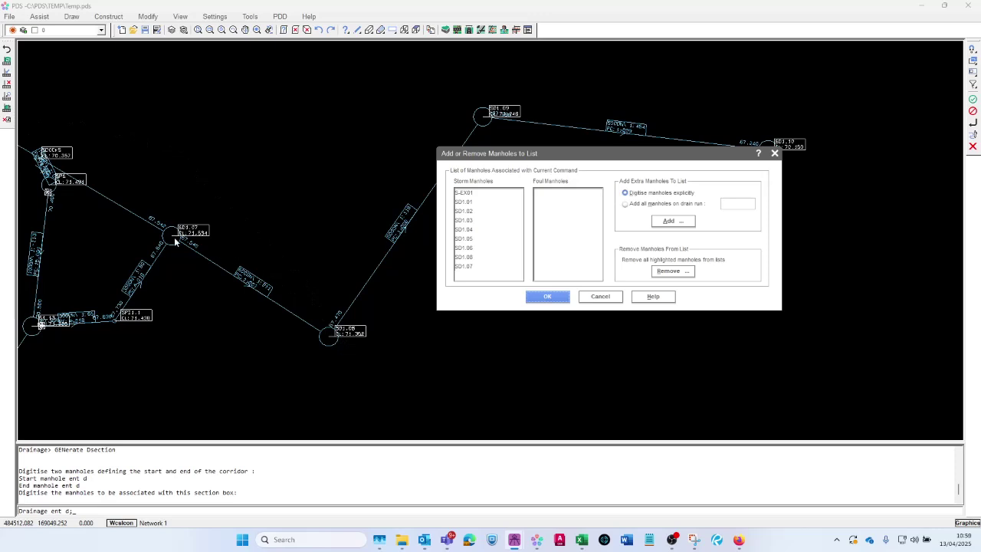
Remove storm manhole SD1.08 from the list and digitise it again so that it follows SD1.07.
left_click(463, 257)
left_click(666, 271)
left_click(668, 222)
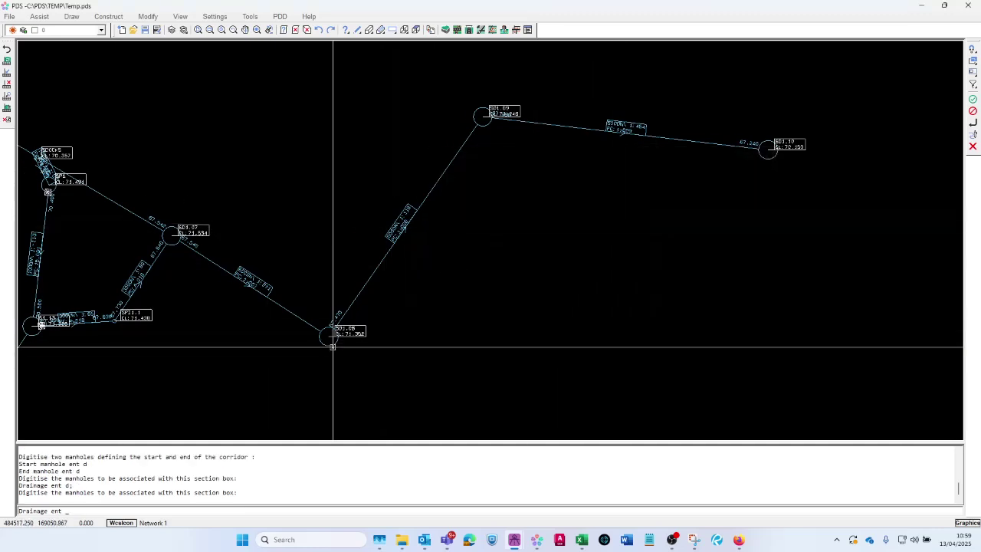
right_click(476, 338)
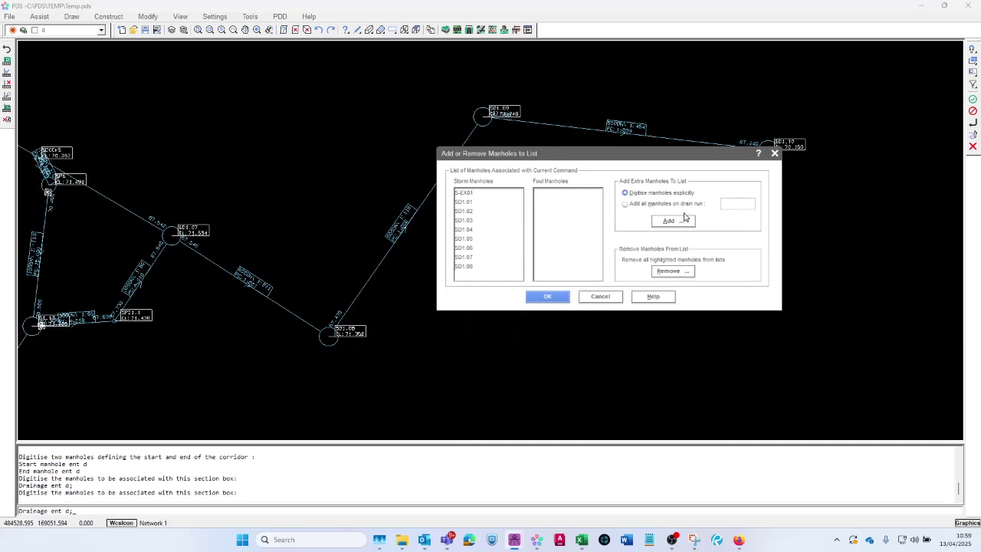
Accept the storm manhole list and place the drainage section box east of the networks.
left_click(542, 299)
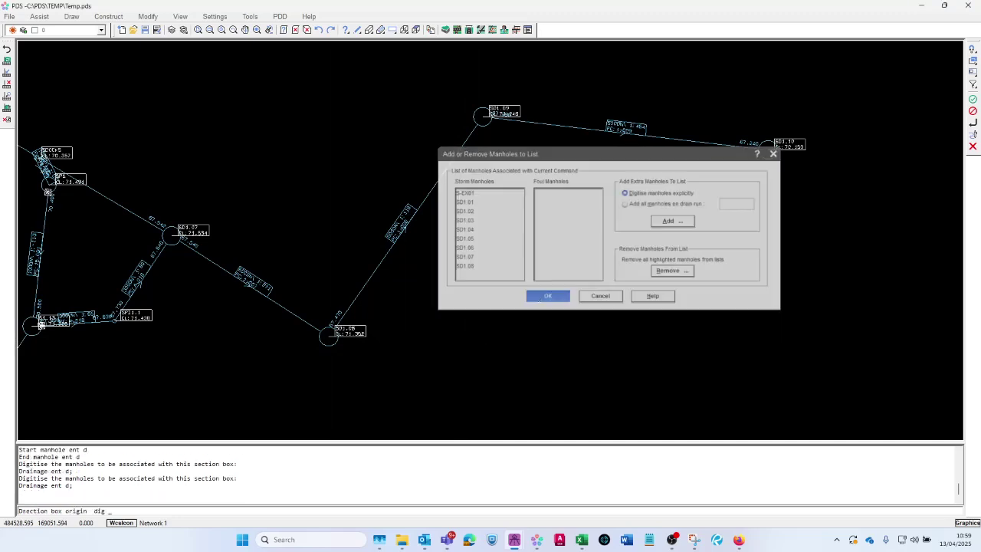
scroll(280, 235, "down", 5)
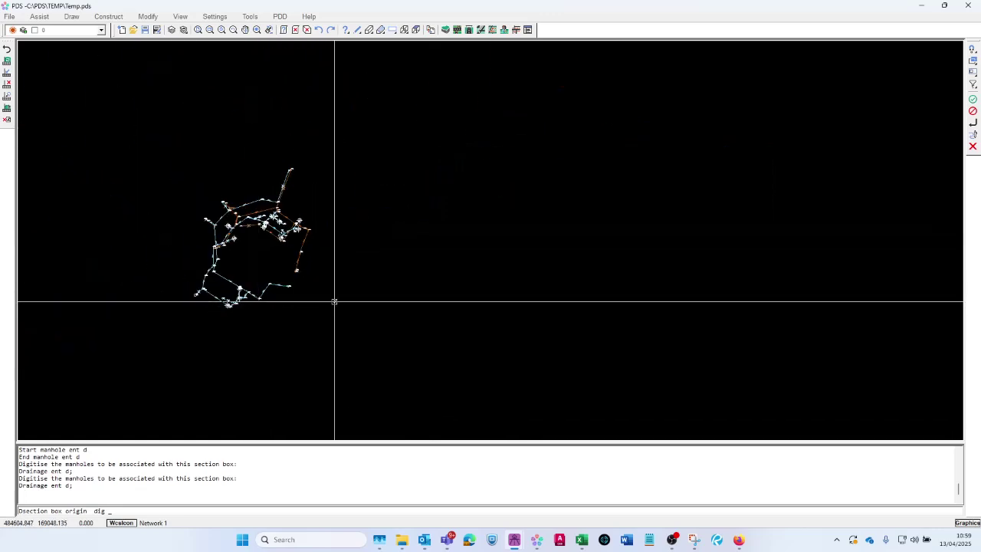
left_click(416, 245)
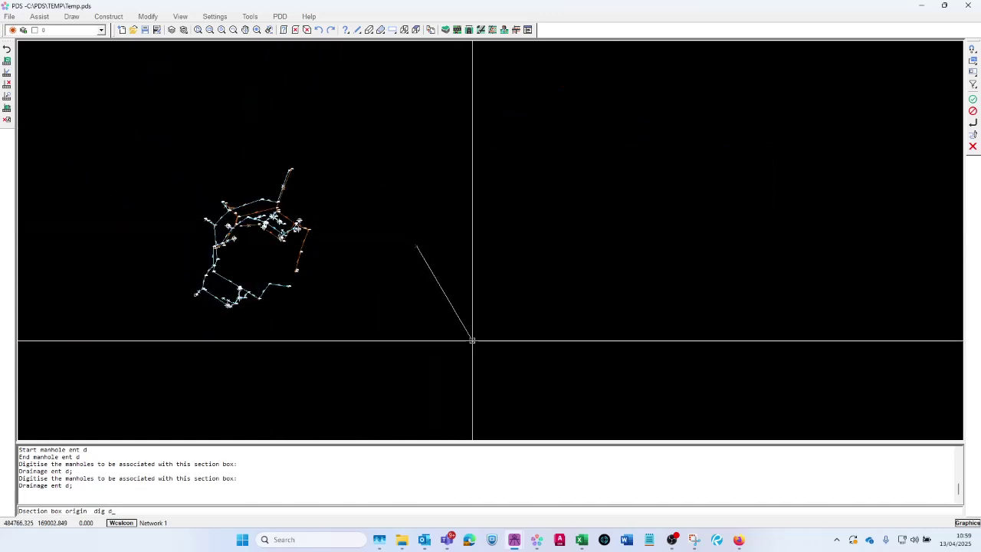
left_click(493, 272)
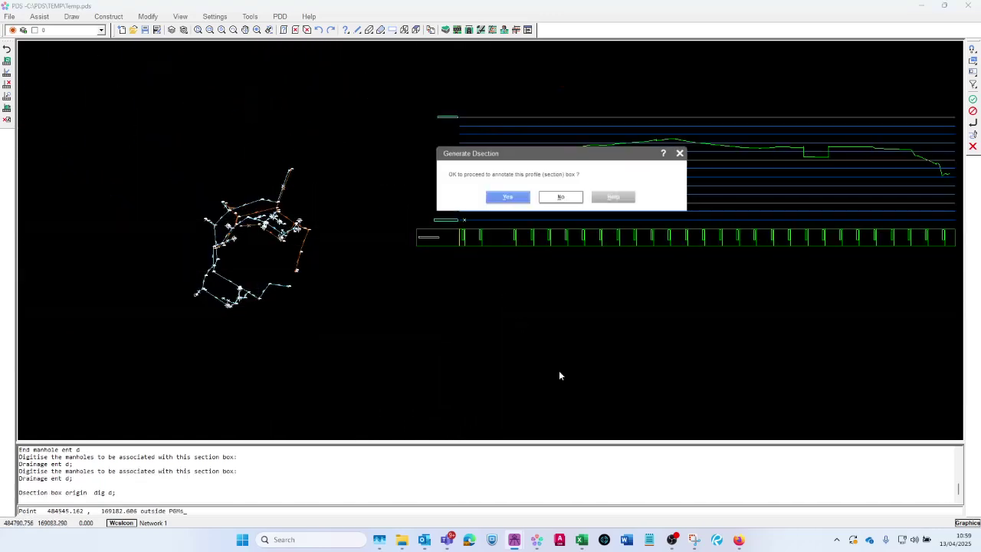
Annotate the section box with storm details only, omitting codes in pipe details, and display crossing pipes from all networks, including profile pipes and crossing services.
left_click(518, 199)
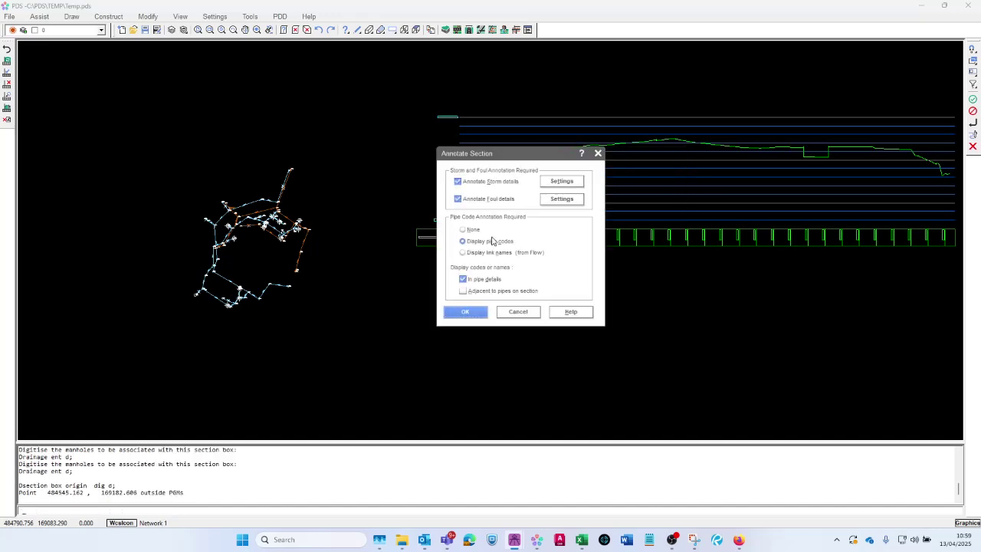
left_click(494, 198)
left_click(464, 280)
left_click(463, 313)
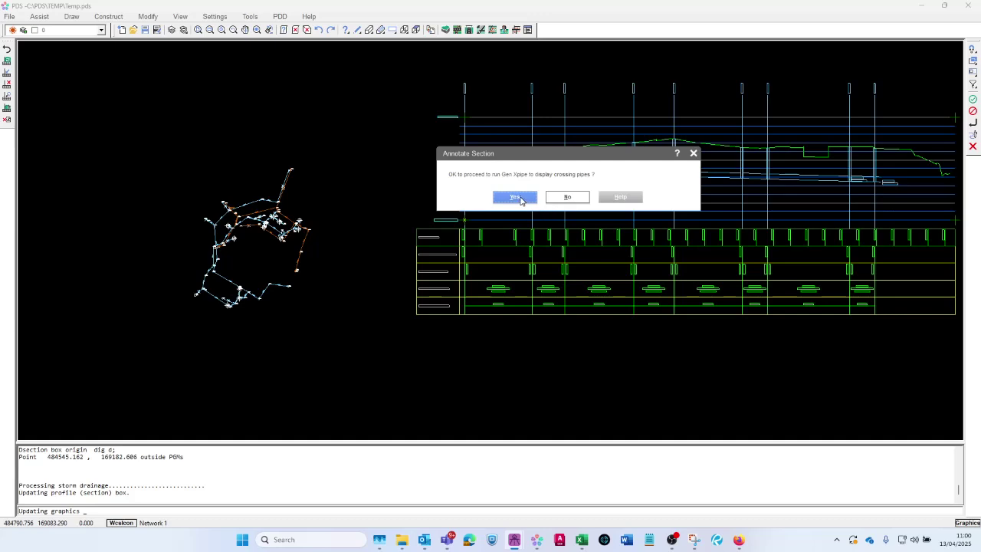
left_click(521, 198)
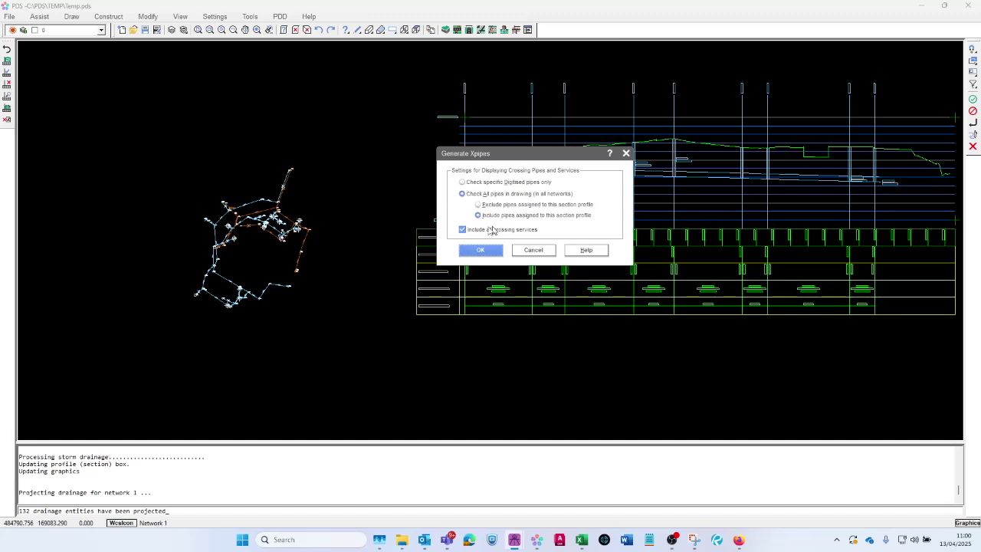
left_click(478, 250)
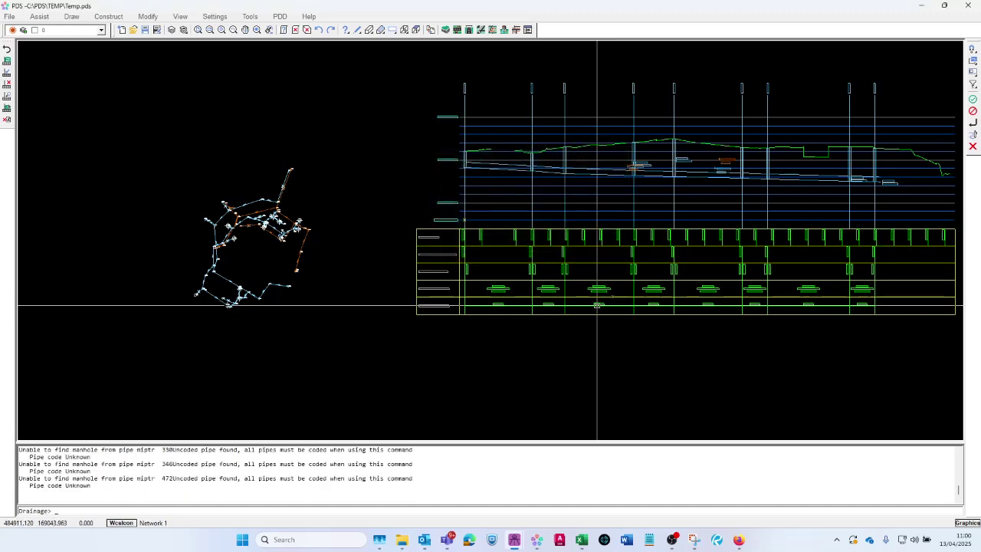
Examine the generated storm long section, including its level table, manhole names, ground line and the crossing pipes and services between SD1.03 and SD1.05.
scroll(725, 166, "up", 3)
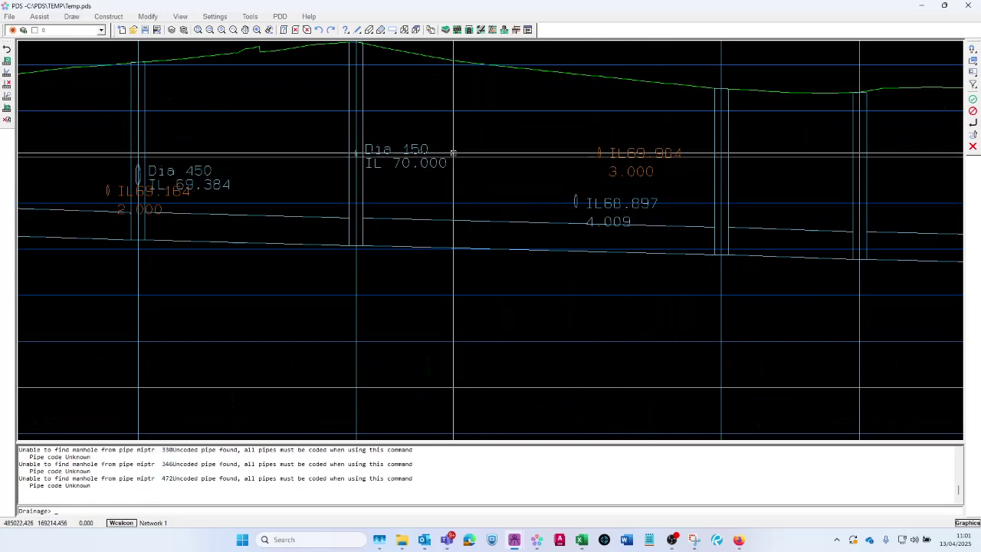
scroll(452, 152, "down", 5)
scroll(384, 151, "up", 1)
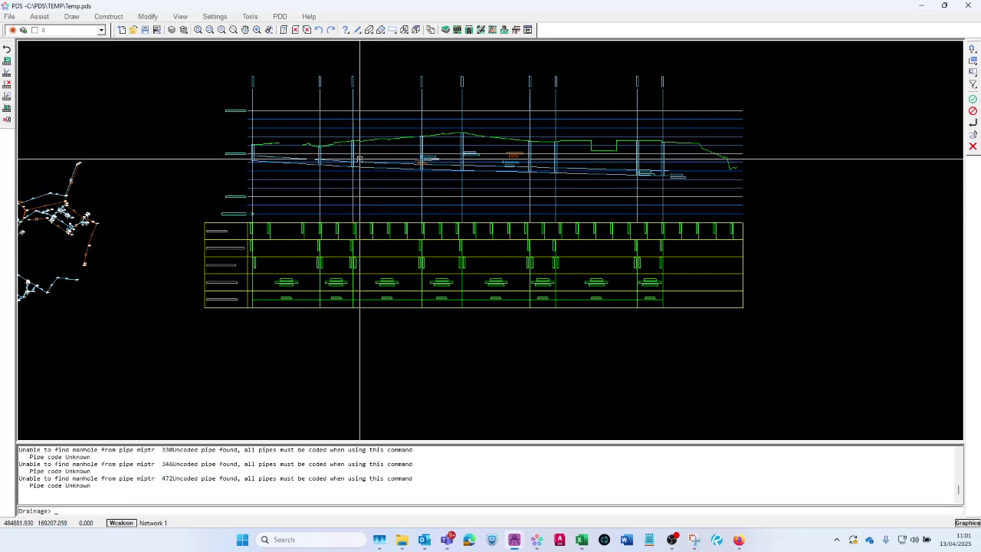
scroll(363, 164, "up", 1)
scroll(369, 171, "up", 1)
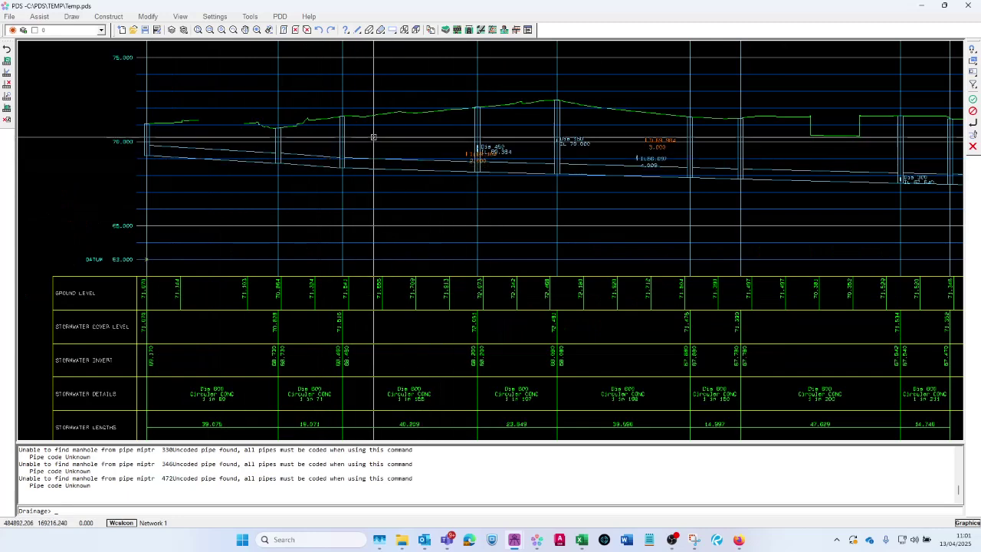
scroll(346, 128, "down", 2)
scroll(346, 186, "up", 3)
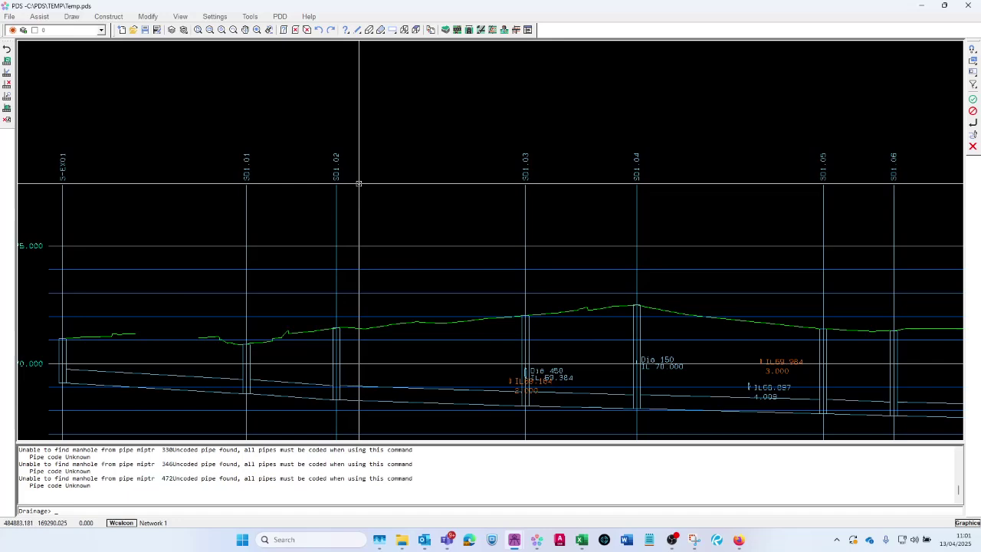
scroll(455, 256, "down", 1)
scroll(486, 186, "up", 1)
scroll(531, 268, "up", 1)
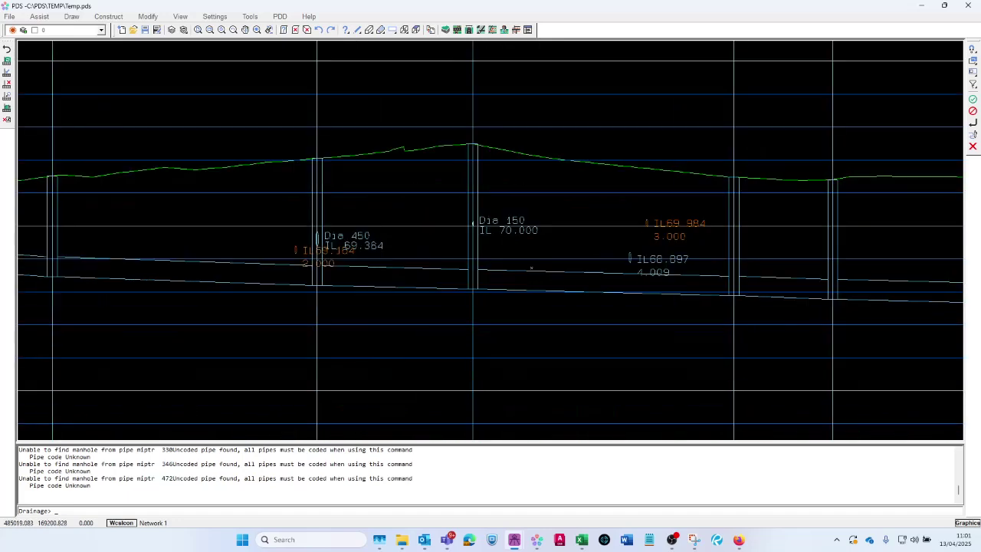
scroll(463, 214, "up", 2)
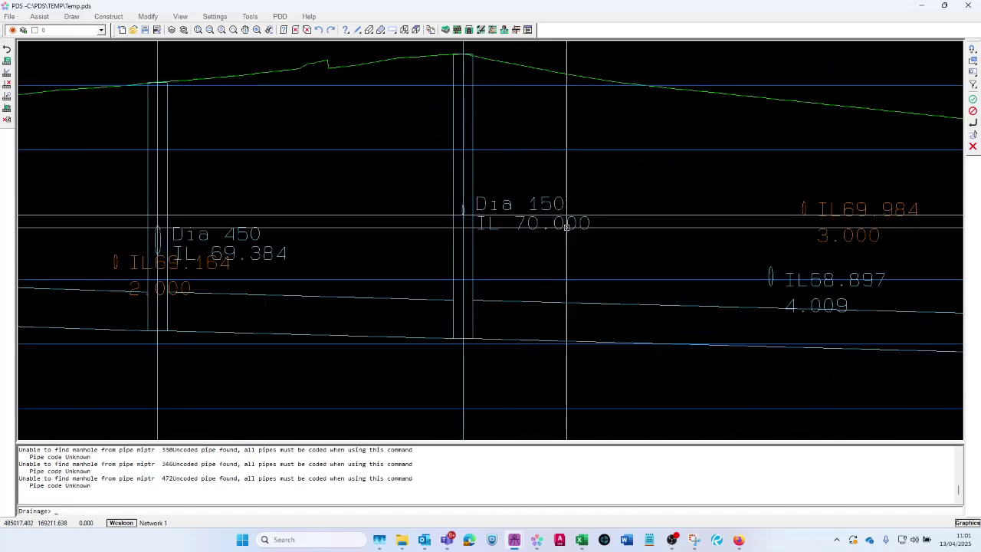
scroll(244, 204, "down", 1)
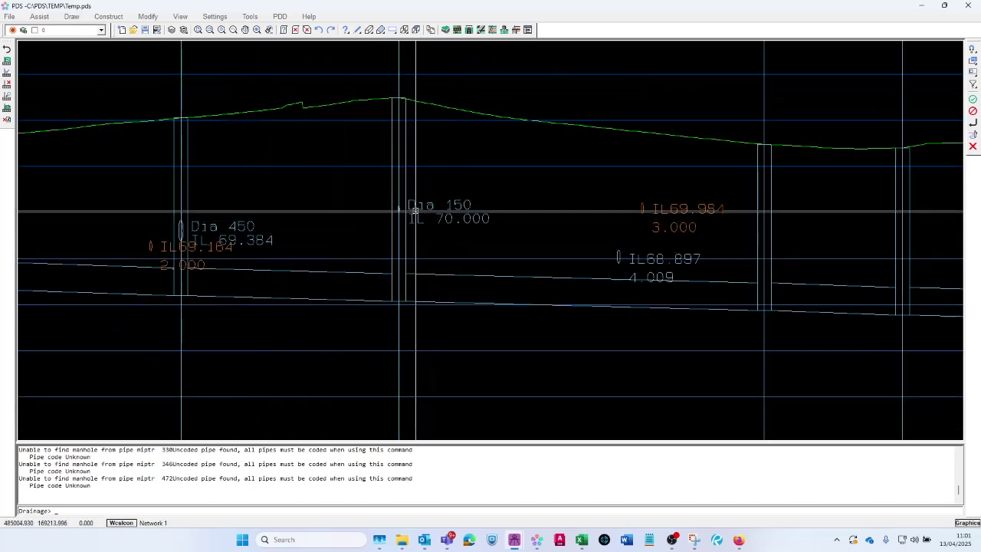
scroll(674, 195, "up", 1)
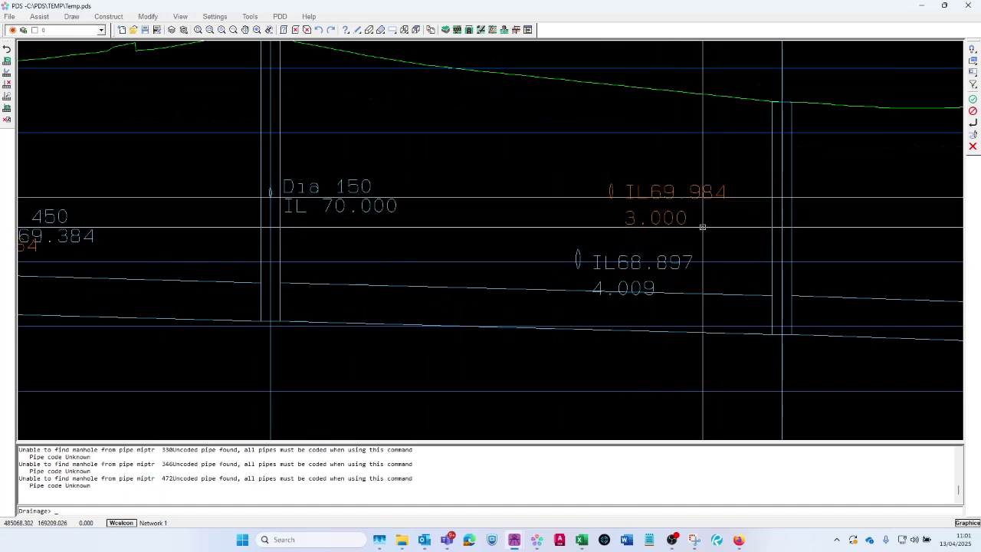
scroll(701, 226, "down", 4)
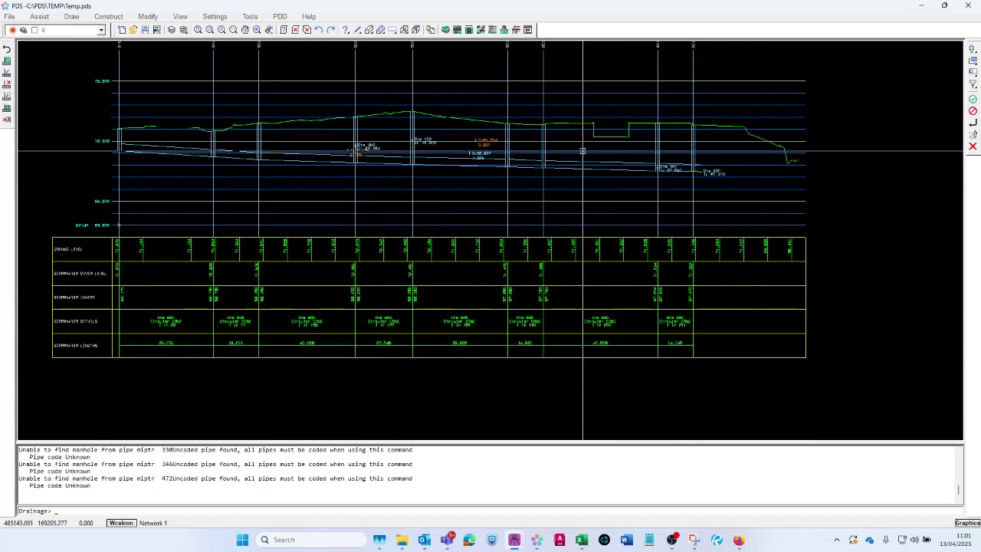
scroll(476, 134, "up", 2)
scroll(452, 132, "down", 3)
scroll(396, 84, "up", 3)
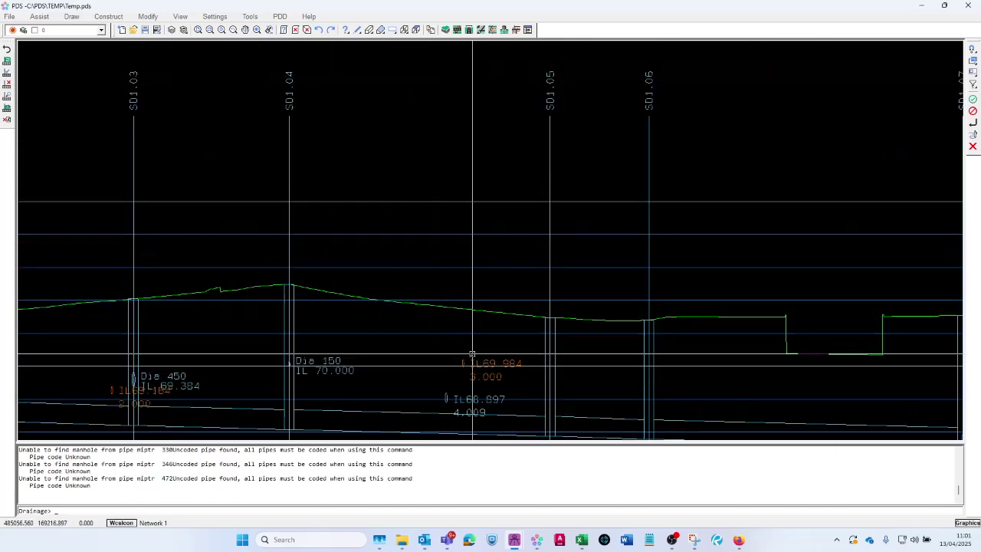
scroll(469, 330, "down", 5)
scroll(372, 291, "up", 4)
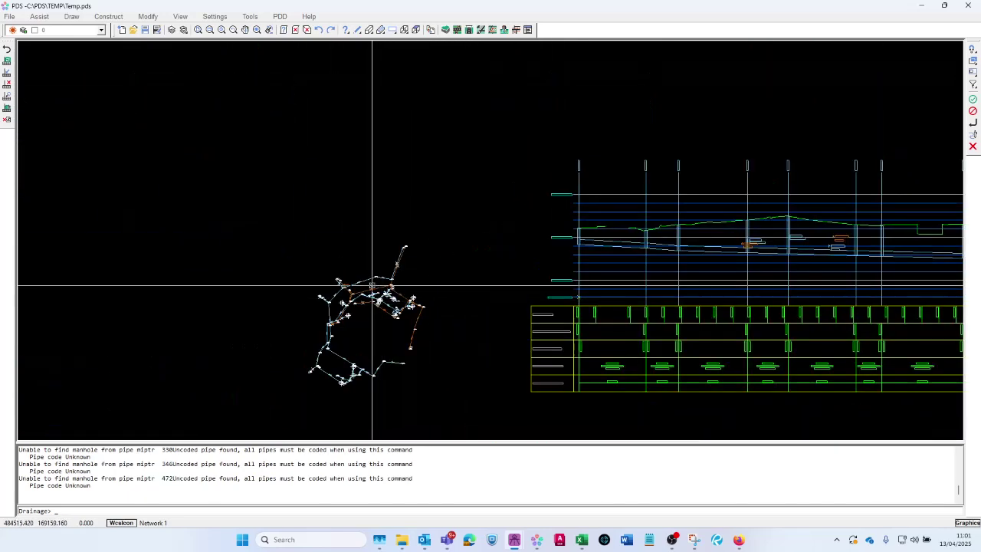
Examine the storm and foul networks in plan, tracing where other pipes cross the storm run from SD1.01 through SD1.03 to SD1.05.
scroll(306, 265, "up", 5)
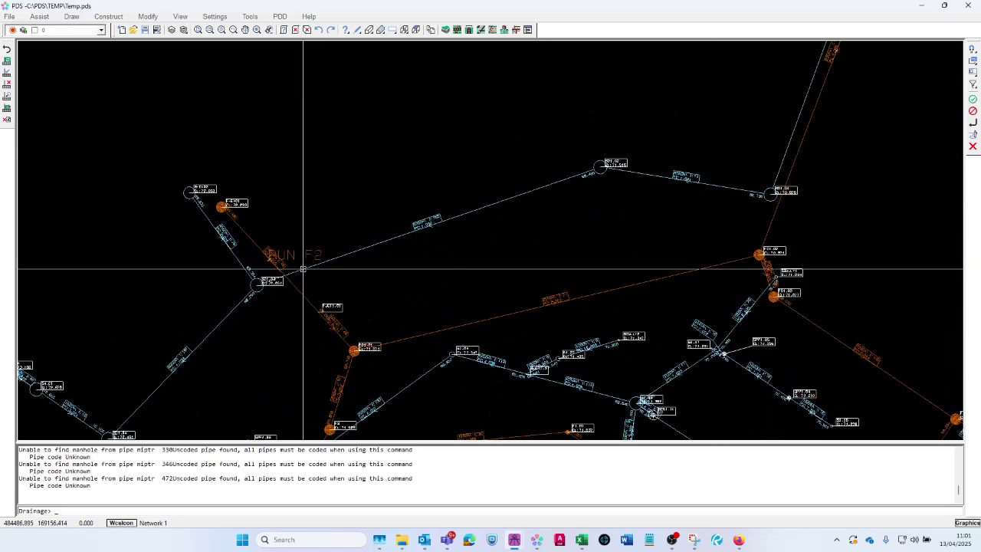
scroll(308, 259, "up", 1)
scroll(306, 261, "down", 3)
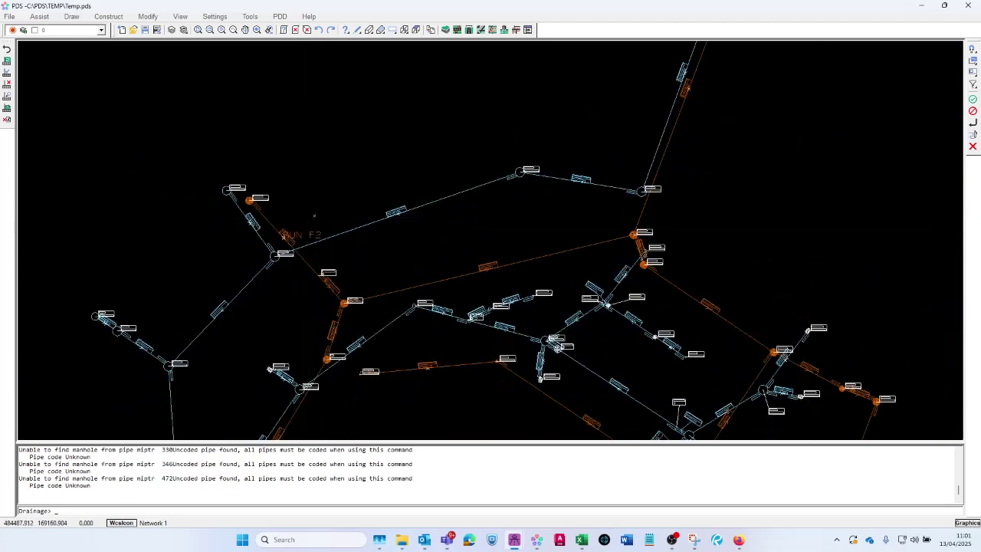
scroll(361, 174, "down", 1)
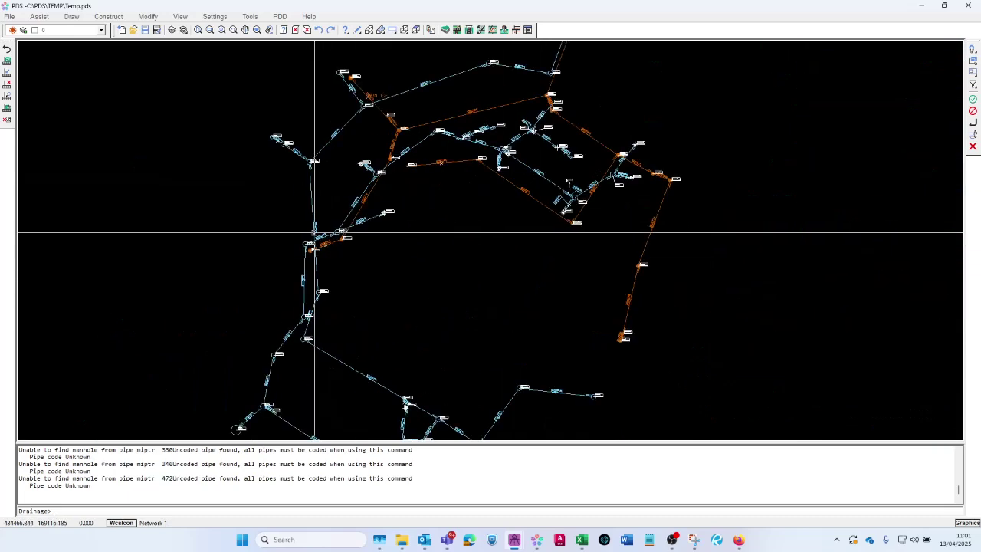
scroll(320, 107, "up", 3)
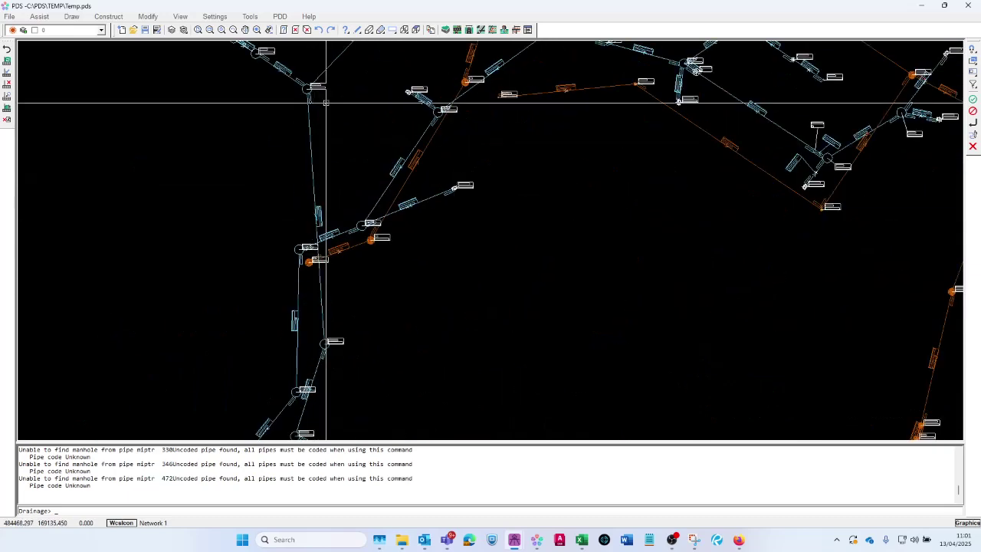
scroll(305, 263, "down", 2)
scroll(310, 356, "up", 3)
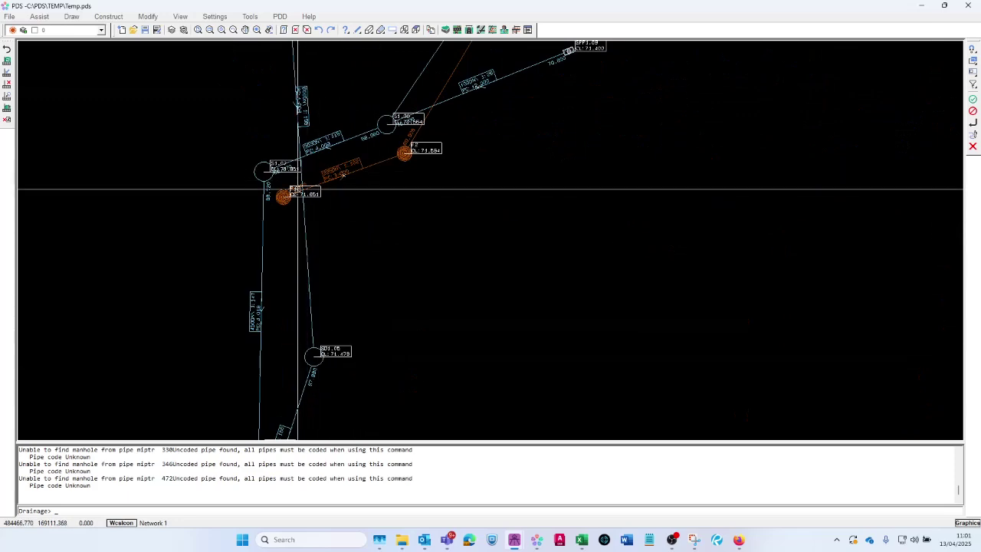
scroll(216, 322, "down", 3)
scroll(219, 225, "down", 1)
scroll(293, 219, "up", 5)
scroll(601, 159, "up", 2)
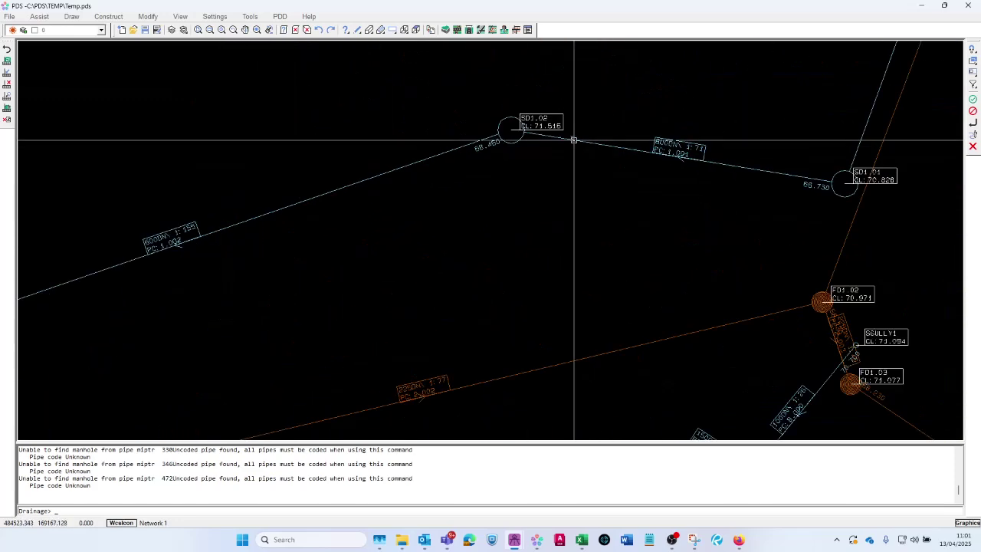
scroll(361, 173, "down", 3)
scroll(207, 252, "up", 3)
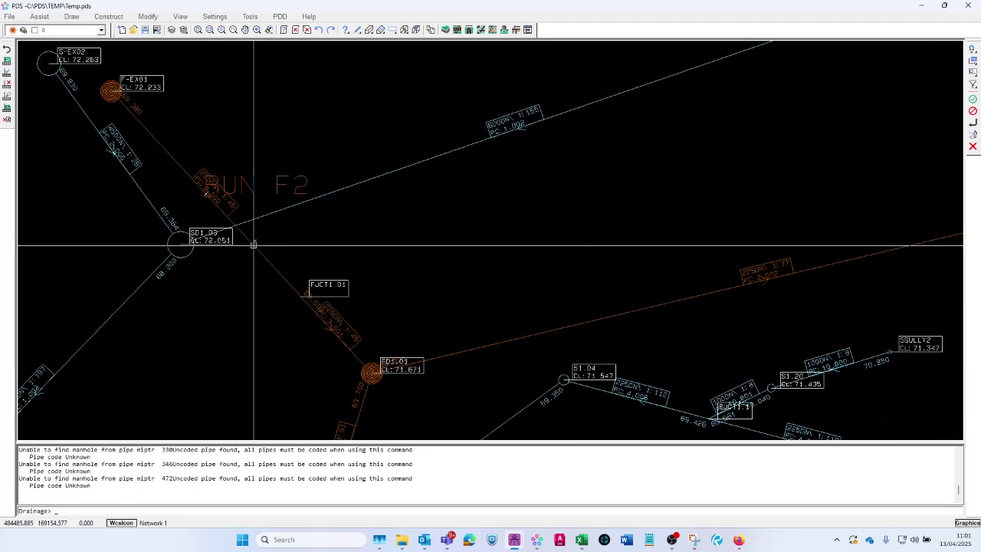
Compare the crossing pipes near SD1.03 on the storm long section, and review its ground, cover, invert, details and lengths rows.
scroll(206, 176, "down", 6)
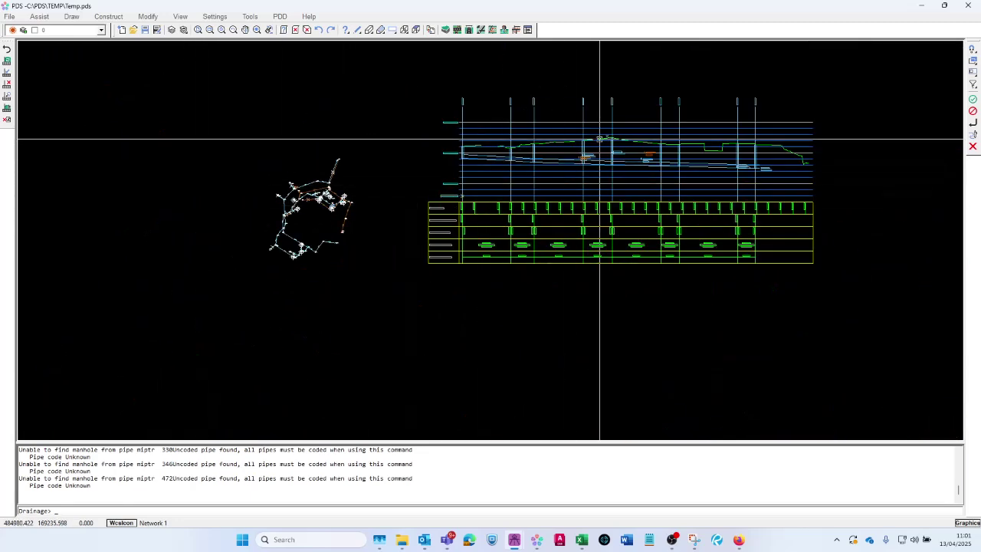
scroll(584, 149, "up", 3)
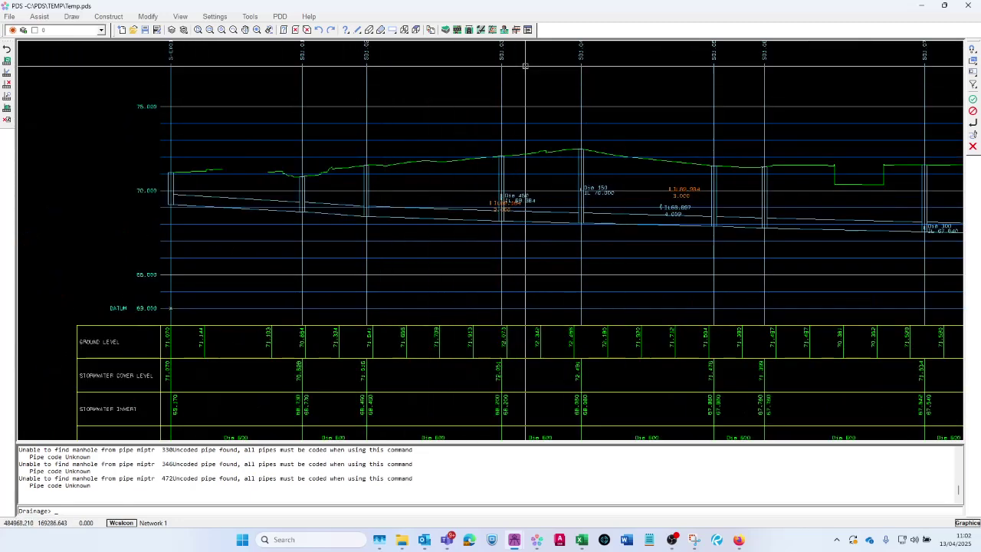
scroll(490, 222, "up", 3)
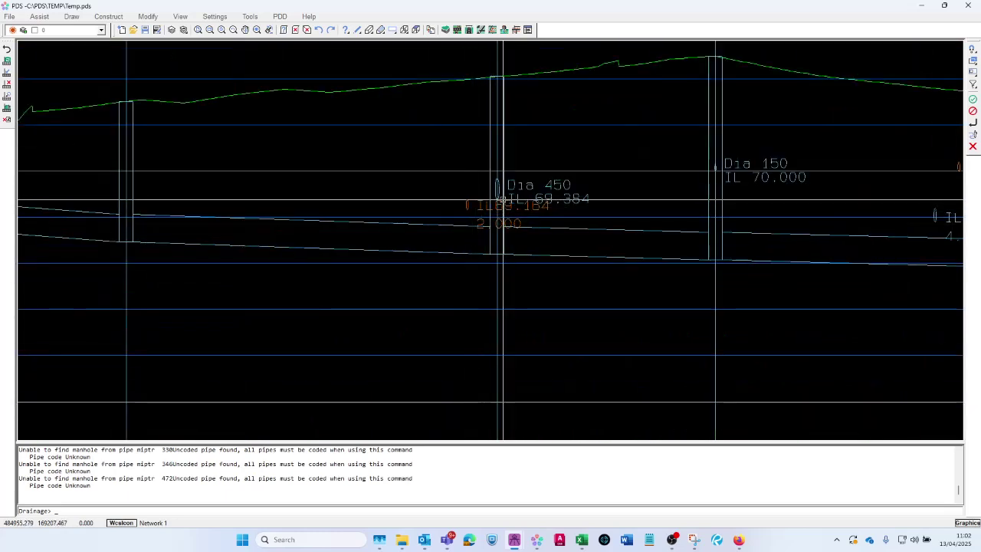
scroll(490, 222, "down", 1)
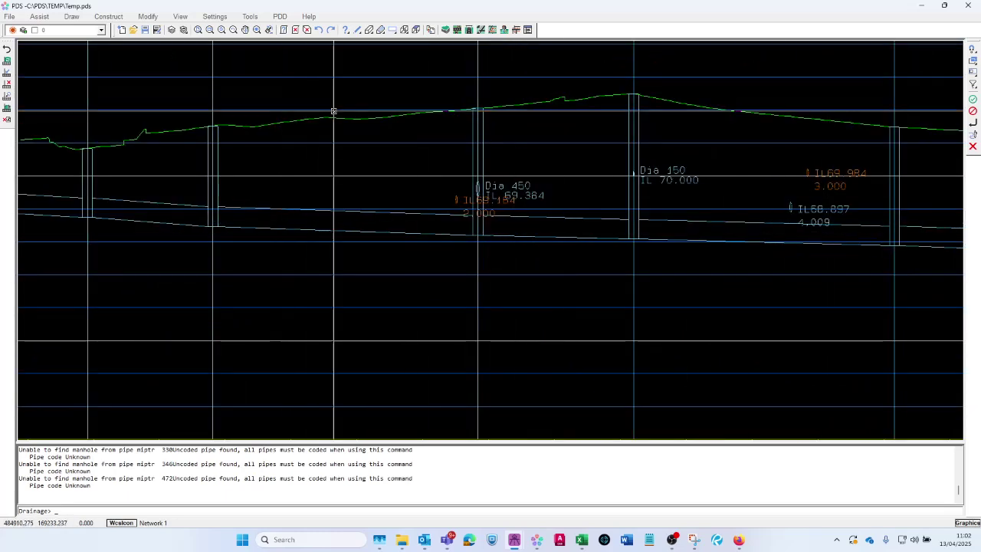
scroll(427, 195, "down", 3)
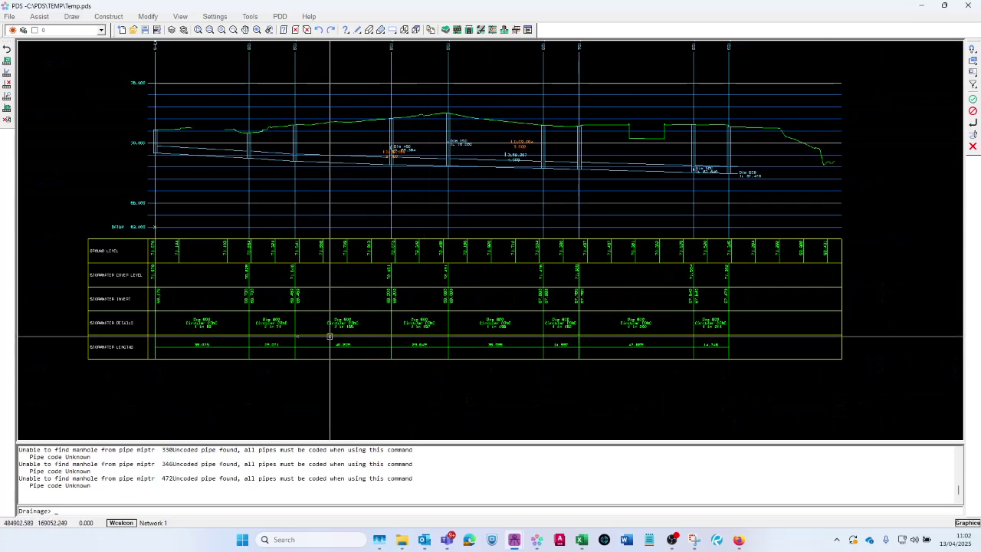
scroll(86, 322, "up", 2)
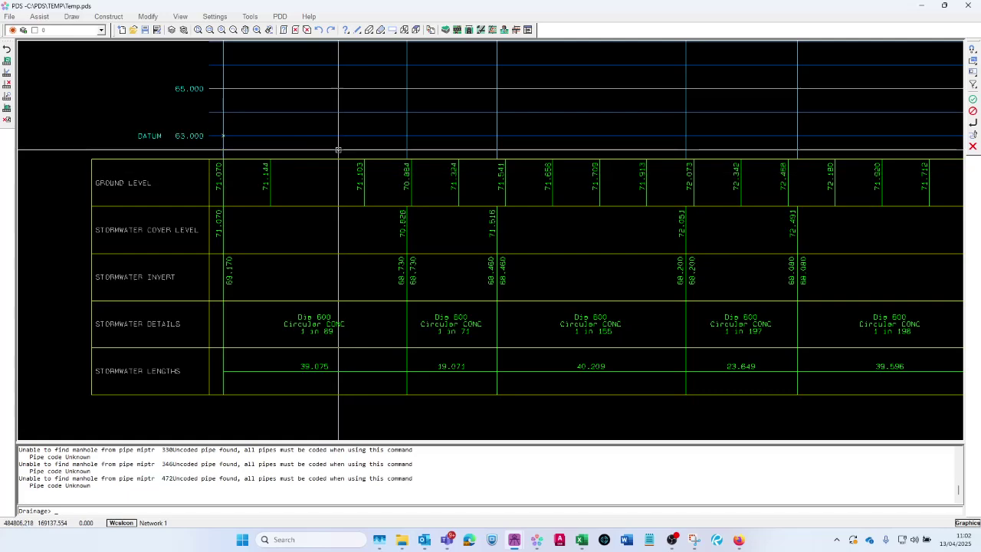
scroll(311, 261, "down", 3)
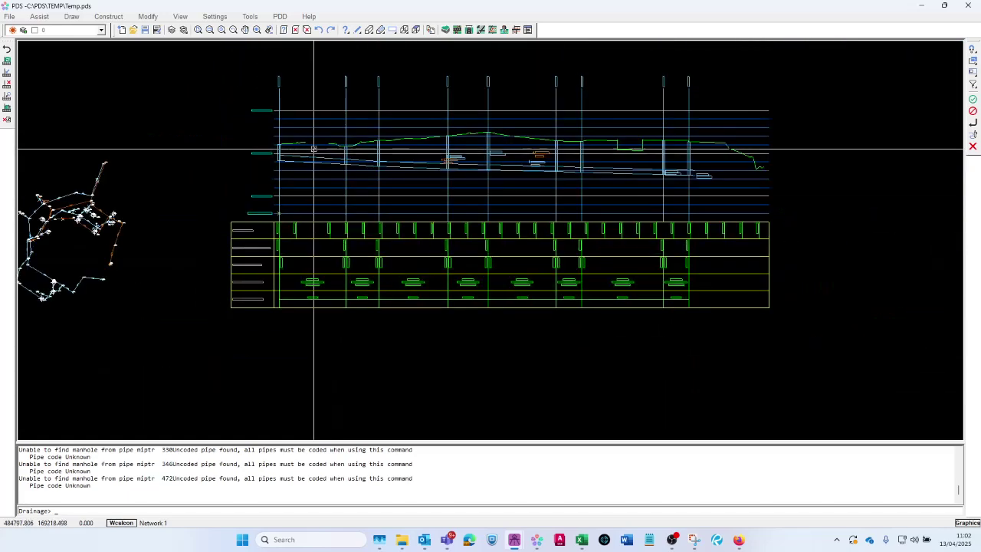
scroll(314, 151, "up", 3)
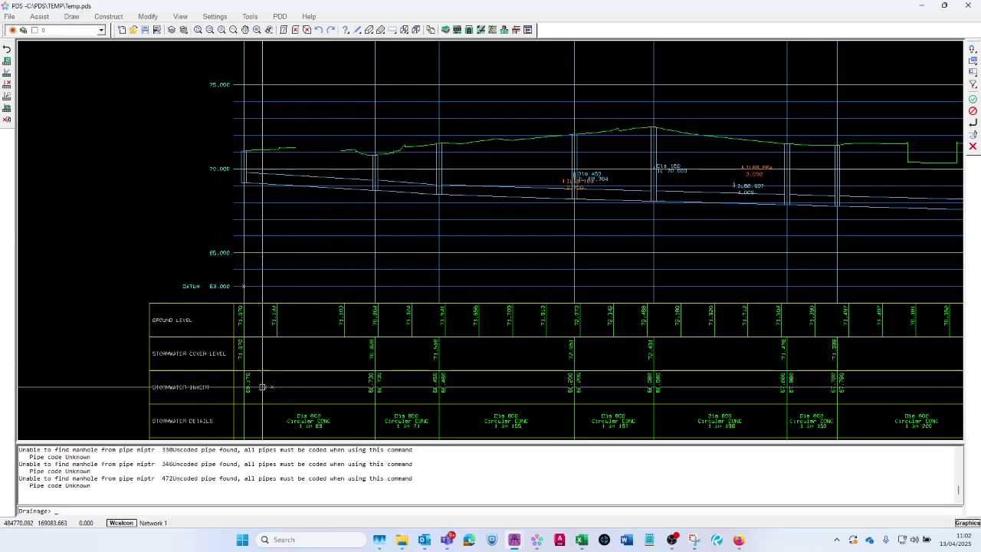
scroll(356, 331, "down", 2)
scroll(356, 331, "up", 3)
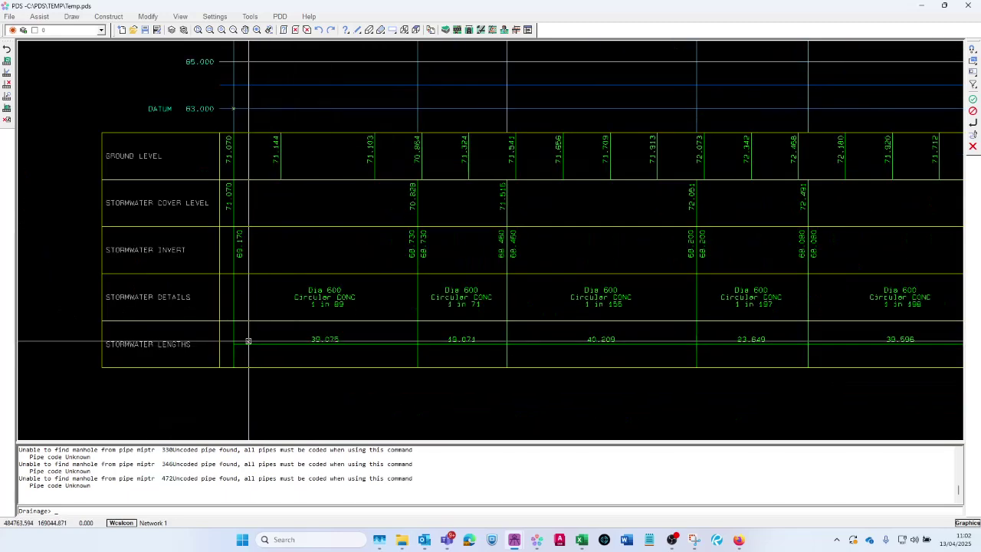
scroll(328, 310, "up", 2)
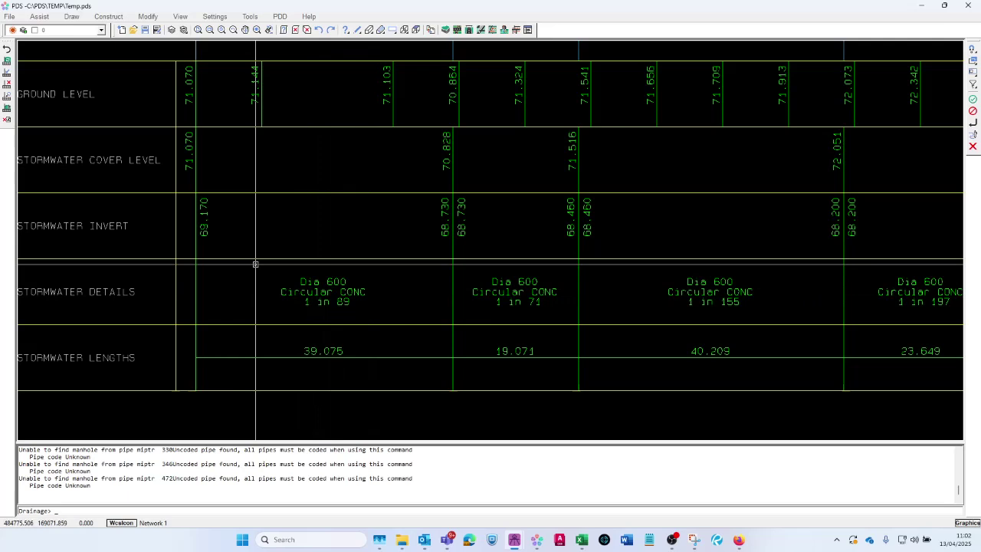
Switch to File Explorer, locate the D-PARAMS.PAR file in the temp folder, and return to the PDS drawing.
mouse_move(398, 544)
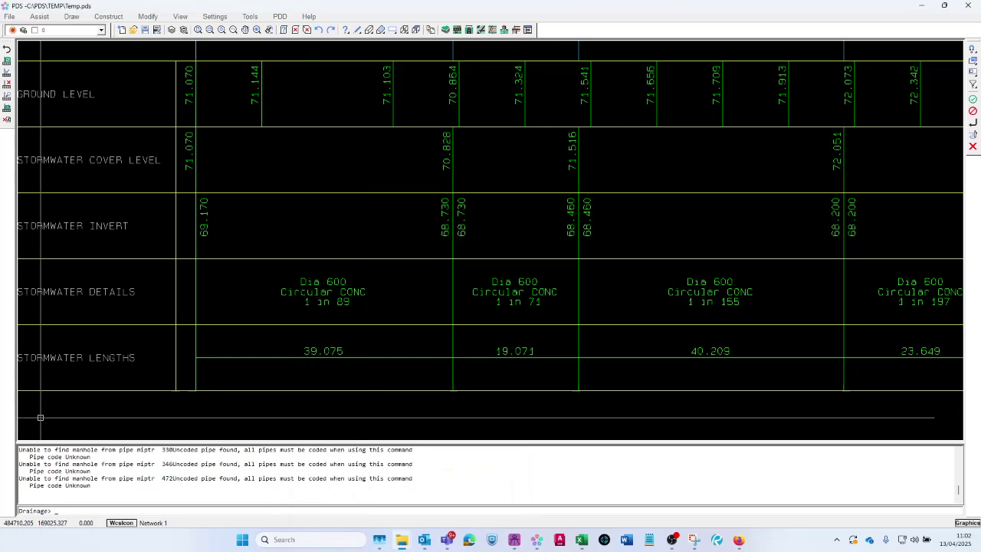
left_click(401, 539)
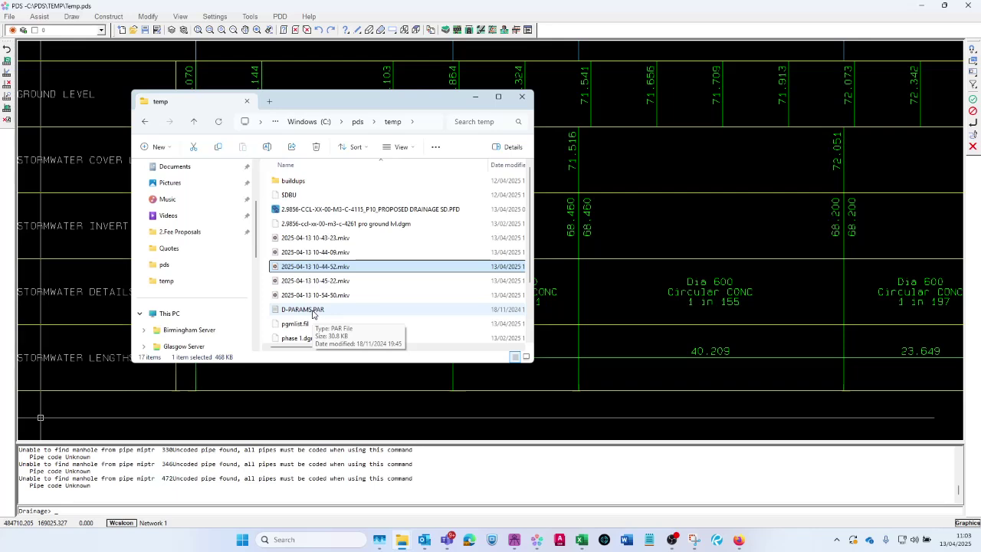
left_click(321, 88)
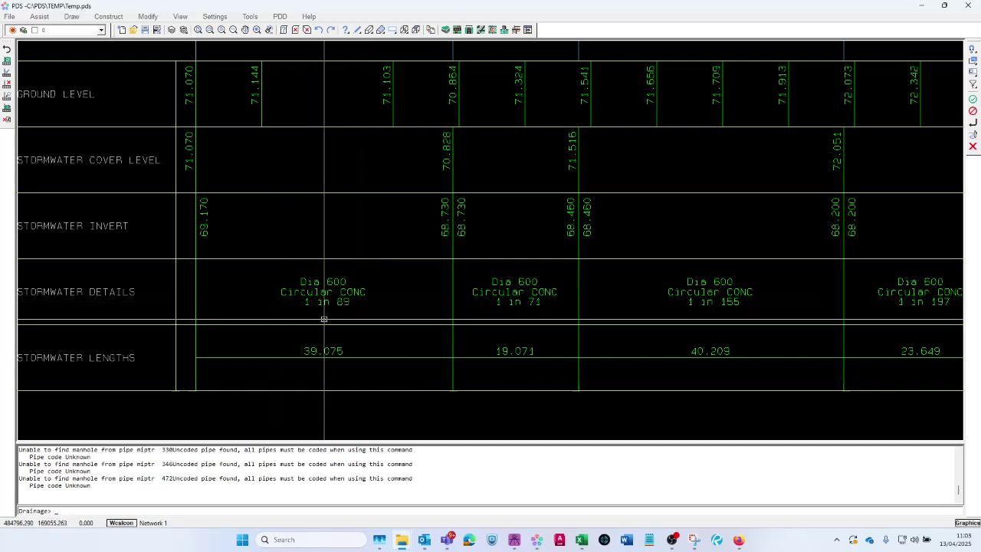
Review the storm long section's profile, pipe details and lengths rows, and overall layout.
scroll(297, 357, "down", 3)
scroll(324, 267, "down", 2)
scroll(313, 158, "up", 5)
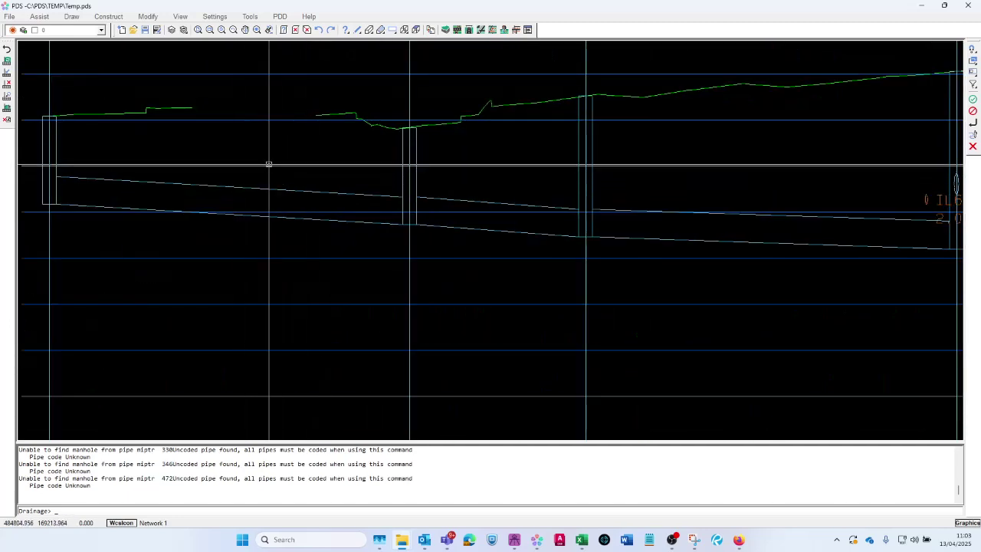
scroll(267, 163, "down", 4)
scroll(252, 366, "up", 5)
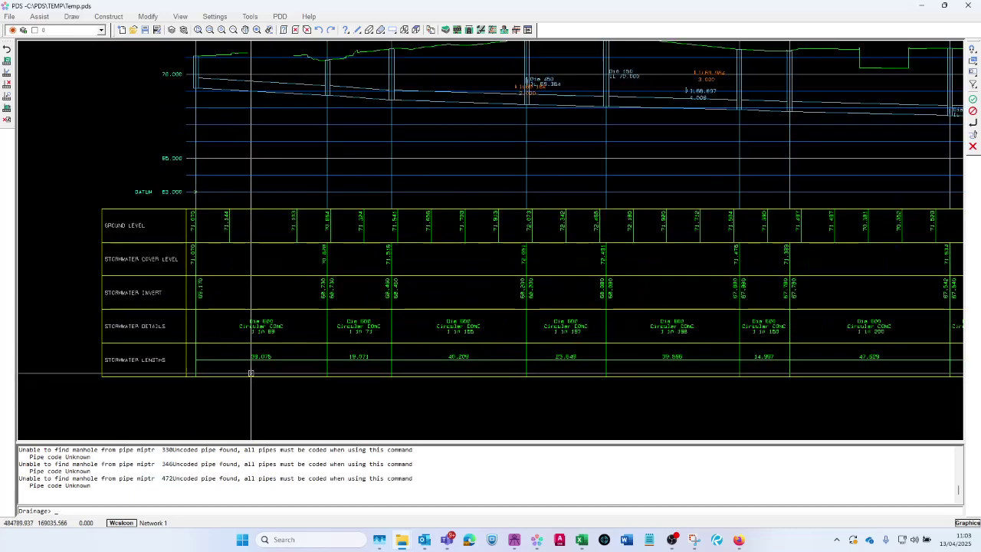
scroll(304, 346, "down", 3)
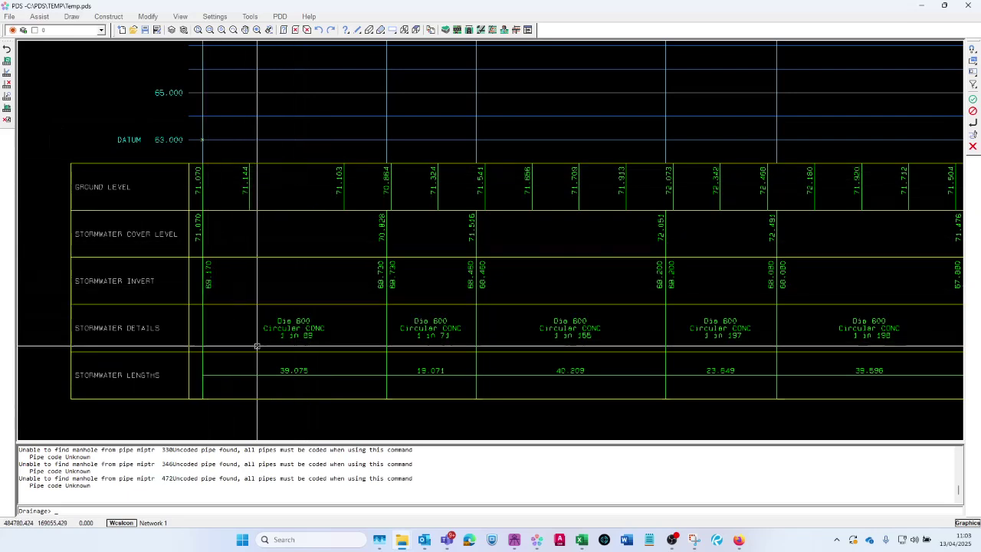
scroll(211, 352, "down", 3)
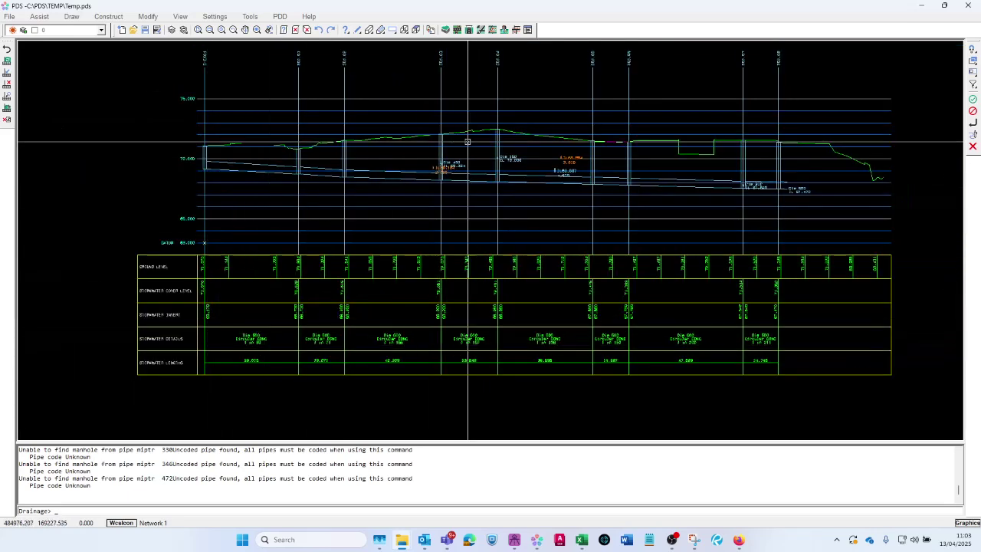
scroll(469, 159, "up", 2)
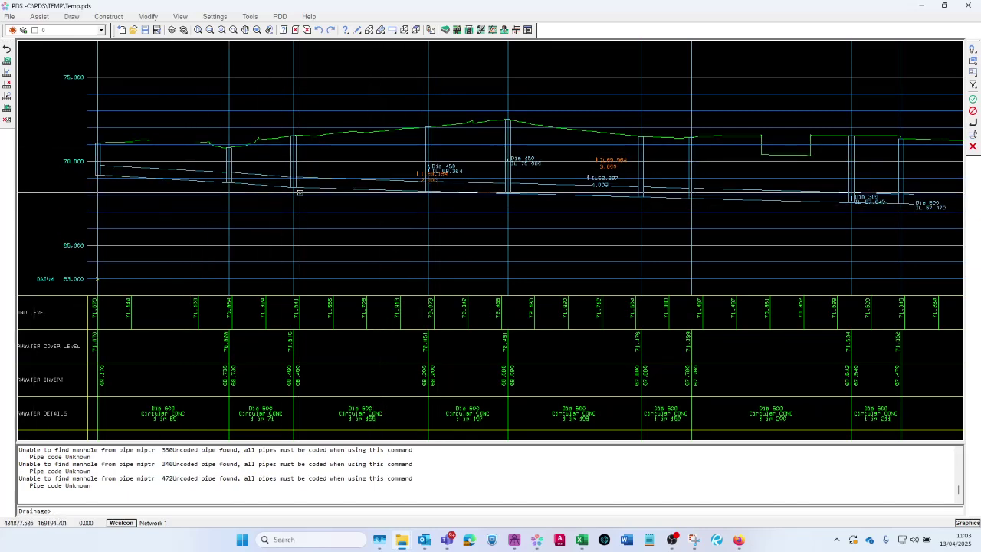
Annotate the storm section box again, assigning storm cover levels to append line 2 and invert levels to append line 1.
left_click(6, 111)
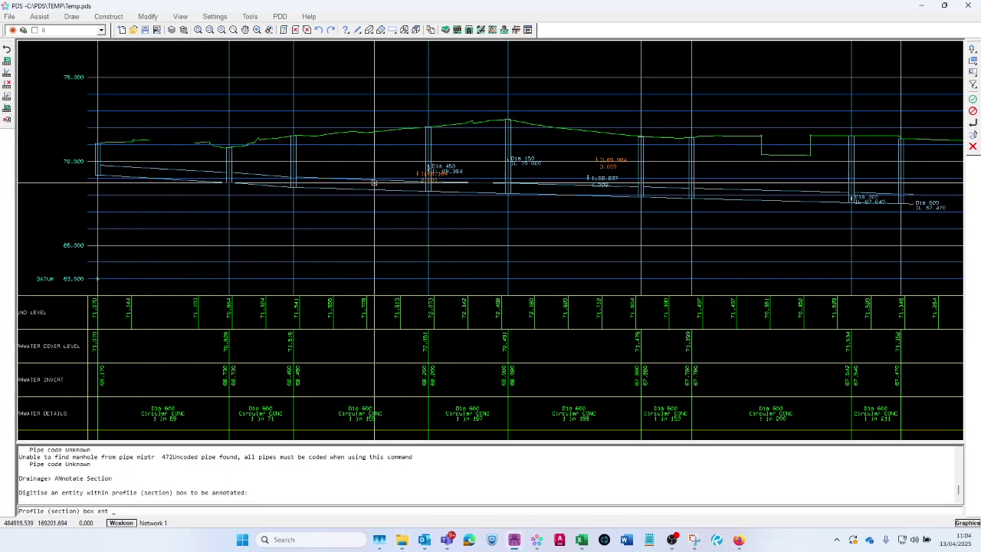
scroll(285, 219, "down", 3)
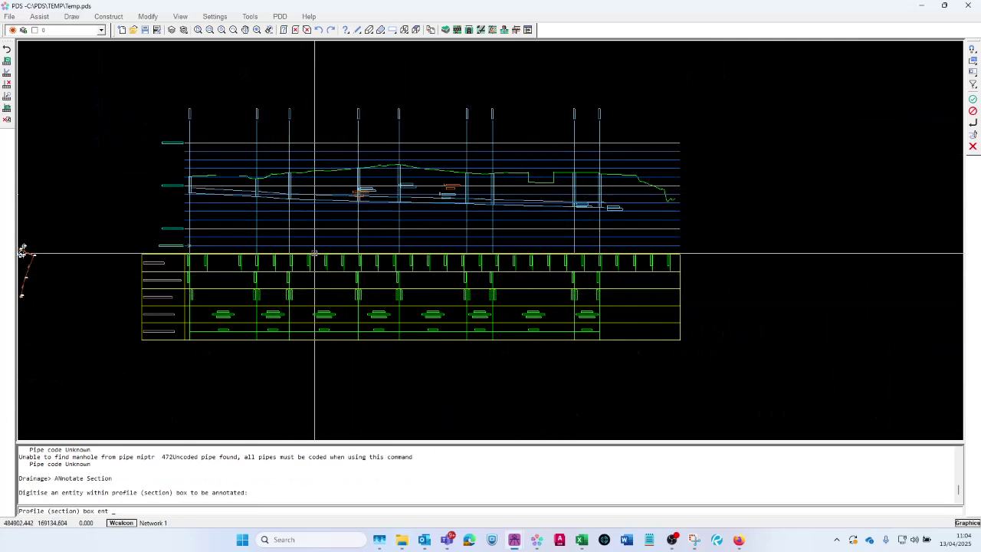
type("d")
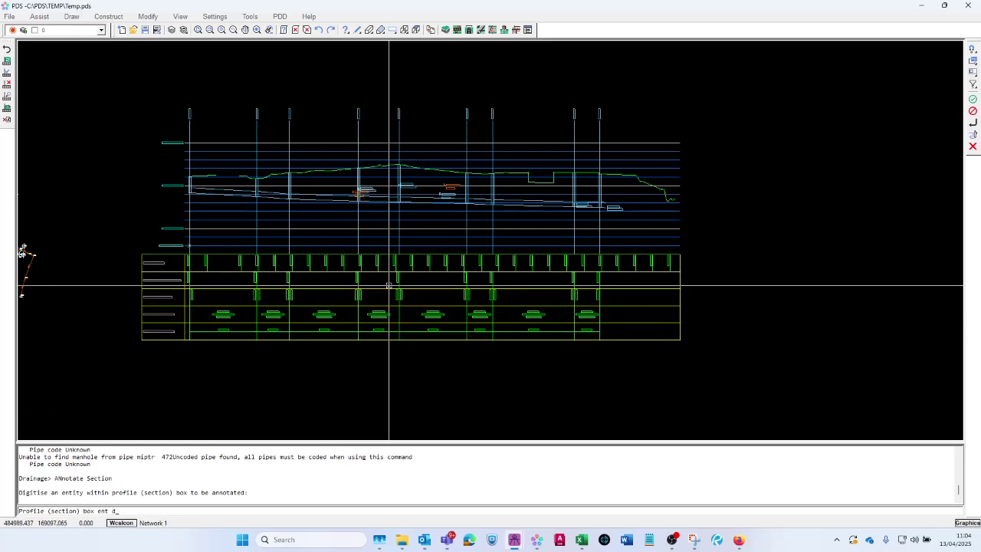
type(";")
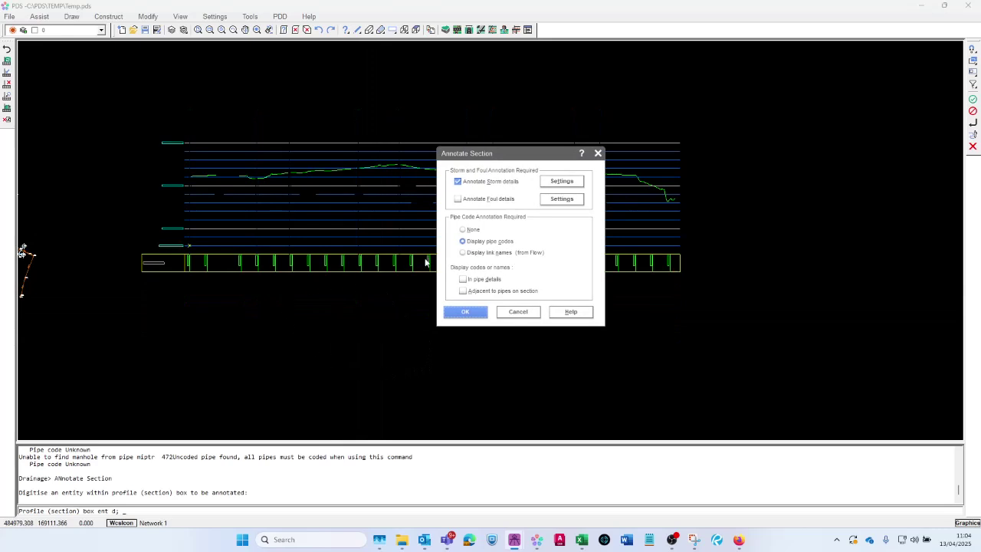
left_click(562, 182)
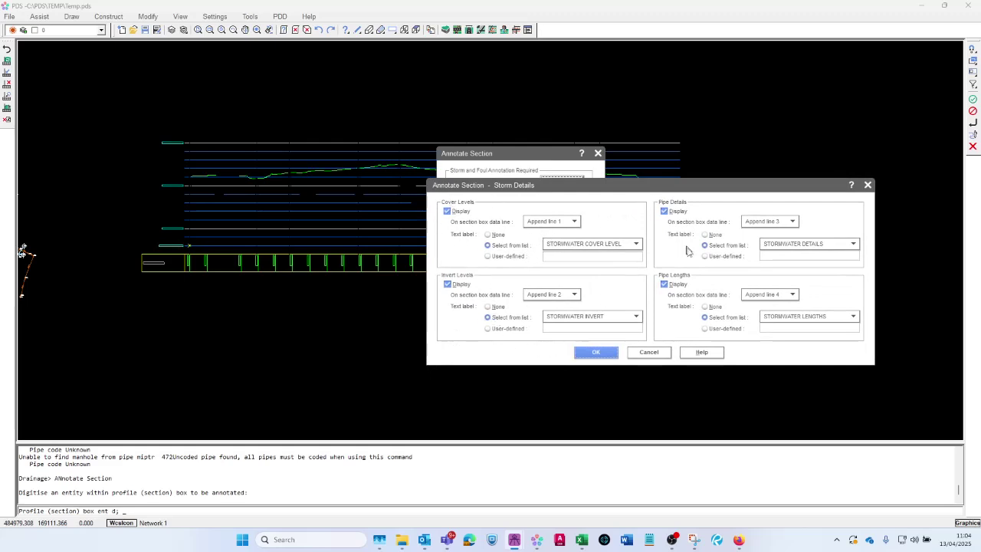
left_click(564, 222)
left_click(560, 246)
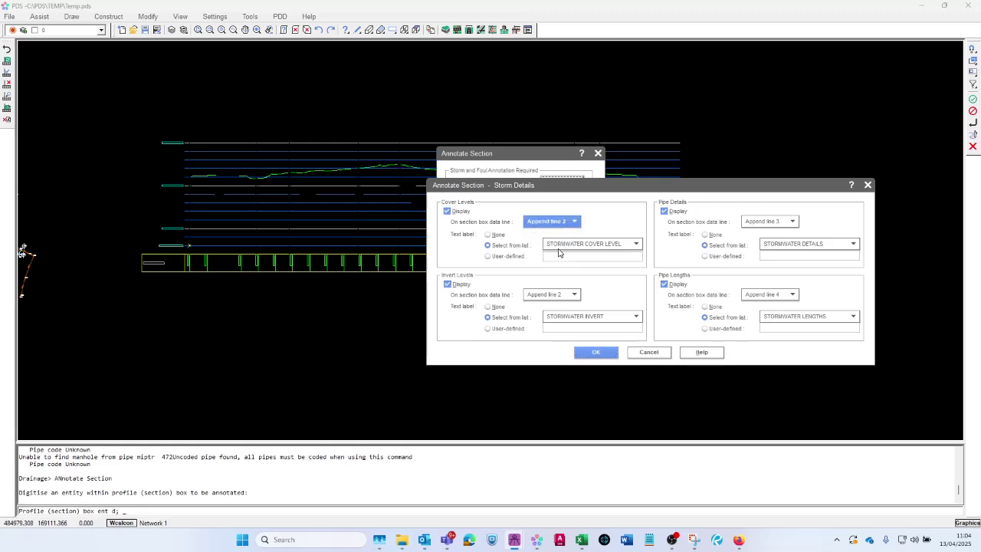
left_click(552, 294)
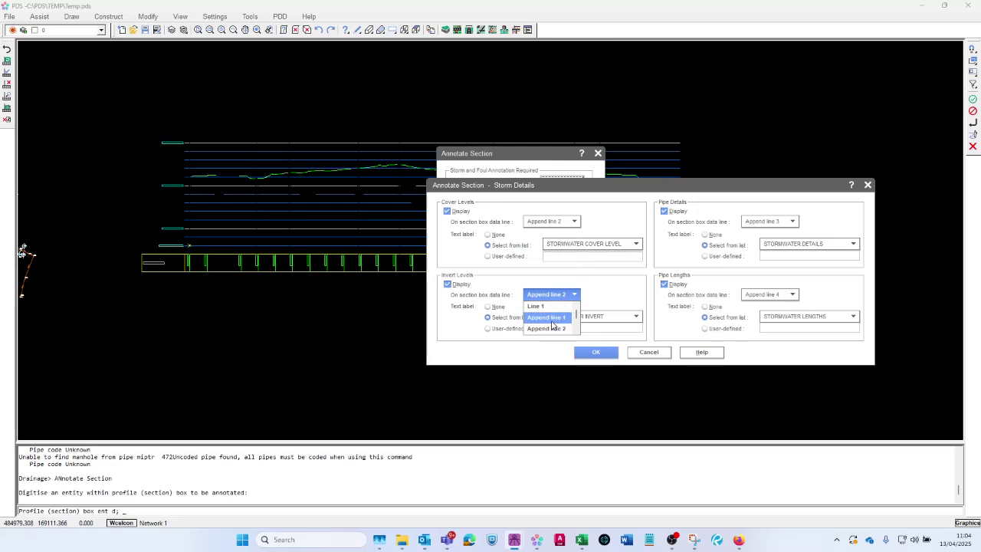
left_click(552, 317)
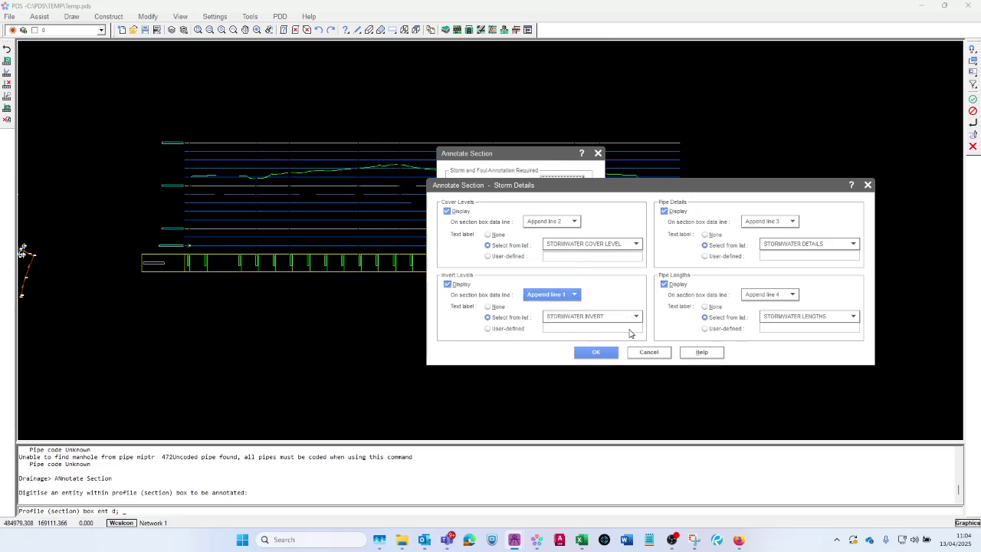
left_click(589, 353)
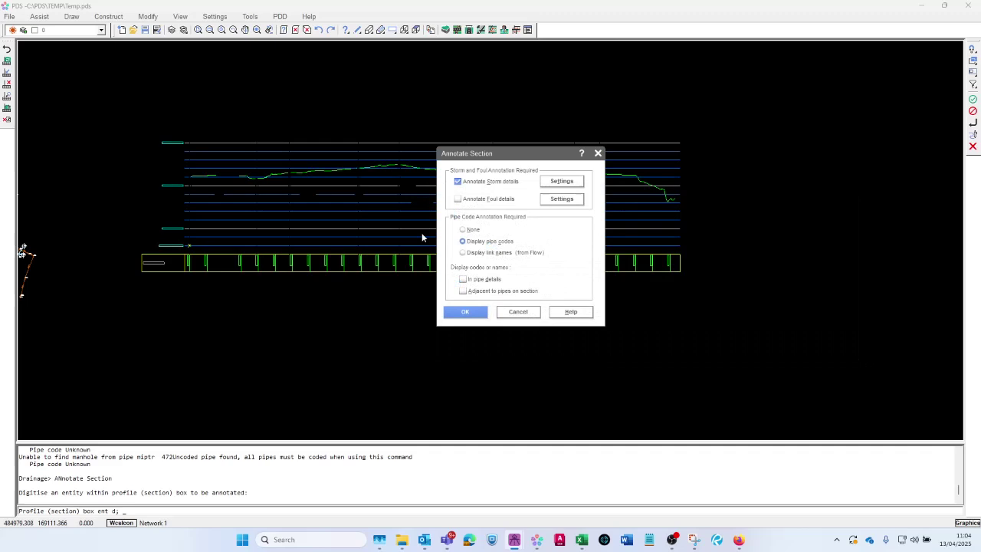
Enable foul annotation for the section and check the append-line assignments for foul cover levels, inverts, pipe details and lengths.
left_click(462, 200)
left_click(574, 200)
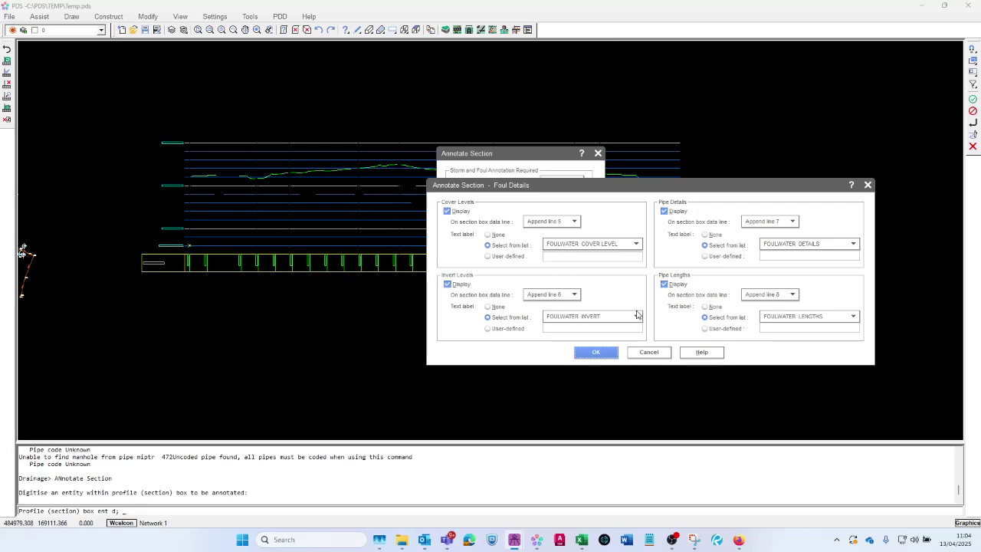
left_click(565, 222)
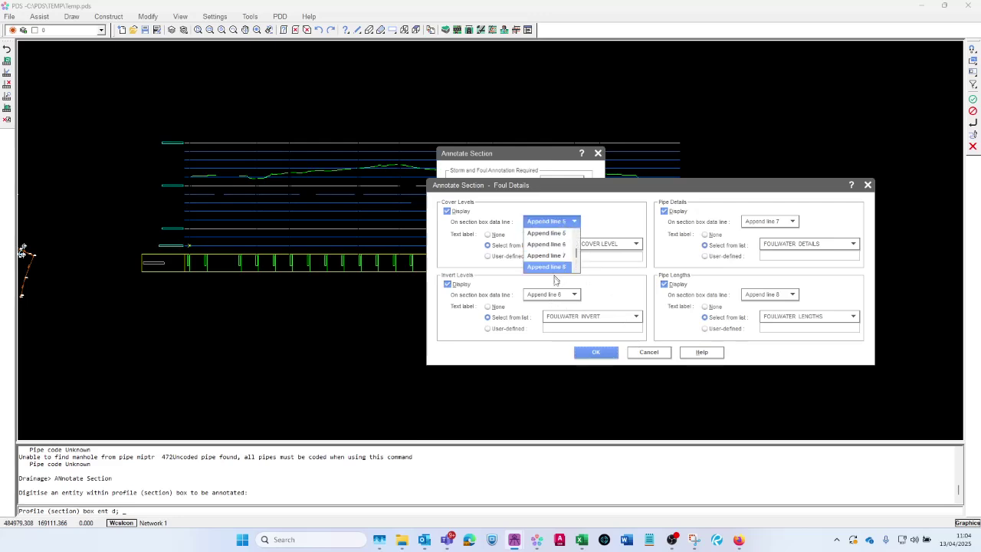
left_click(634, 354)
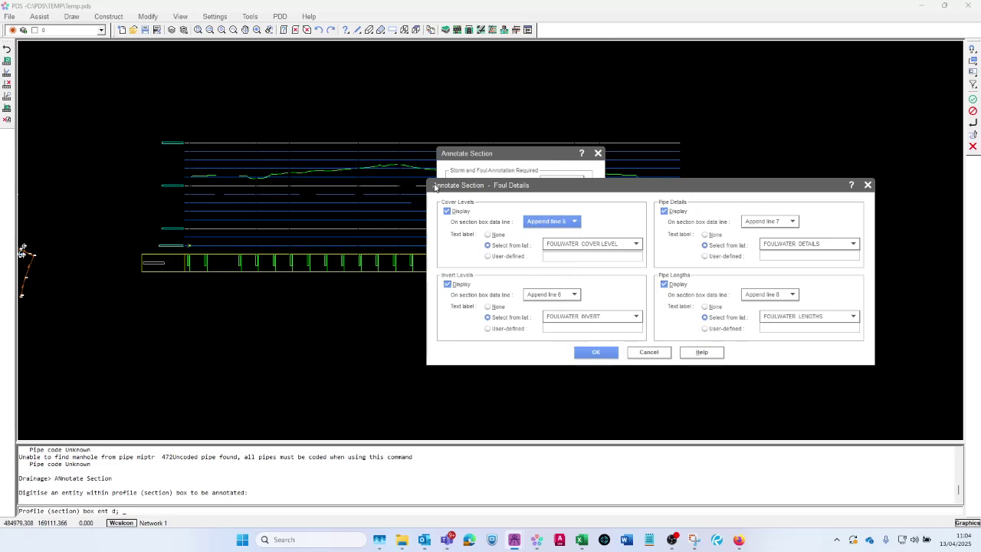
left_click(649, 352)
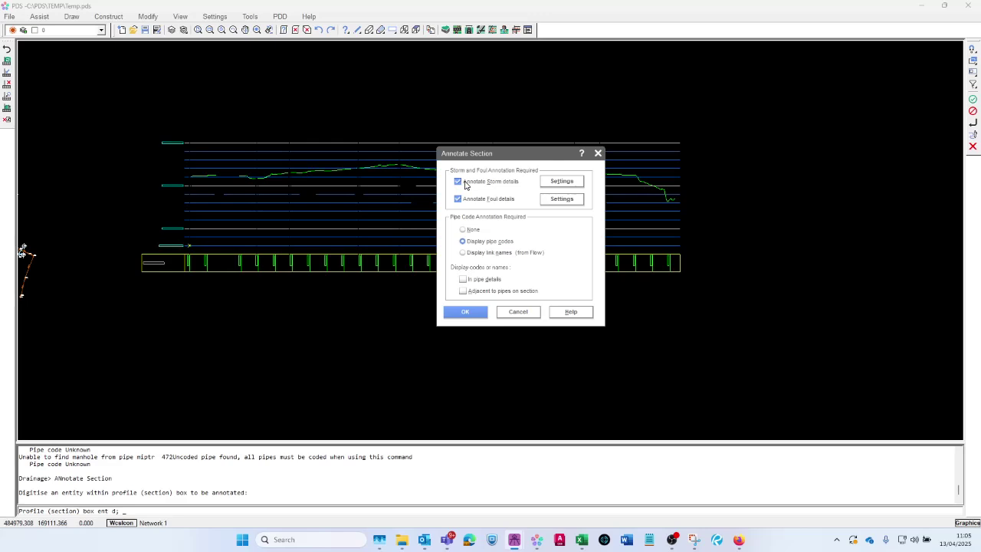
Display pipe codes both in the pipe details and adjacent to pipes on the section, and apply the annotation settings.
left_click(467, 280)
left_click(463, 292)
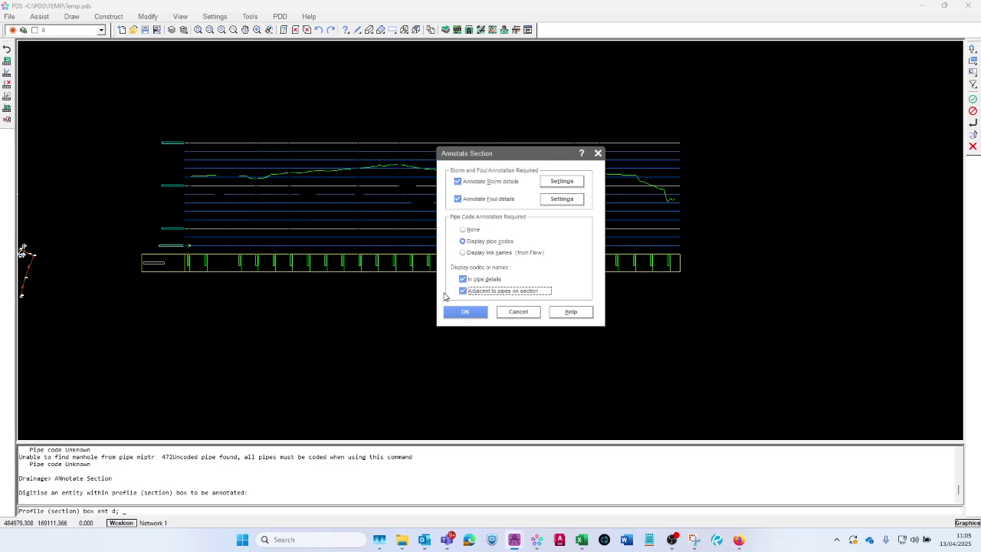
left_click(462, 312)
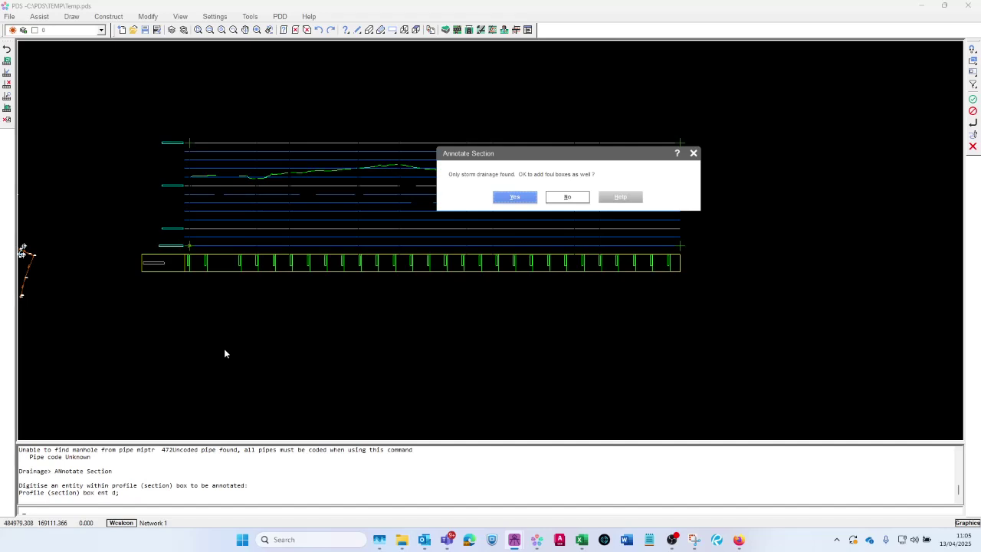
Add the foul boxes and generate crossing pipes from all networks, including pipes assigned to this section profile and all crossing services.
left_click(513, 199)
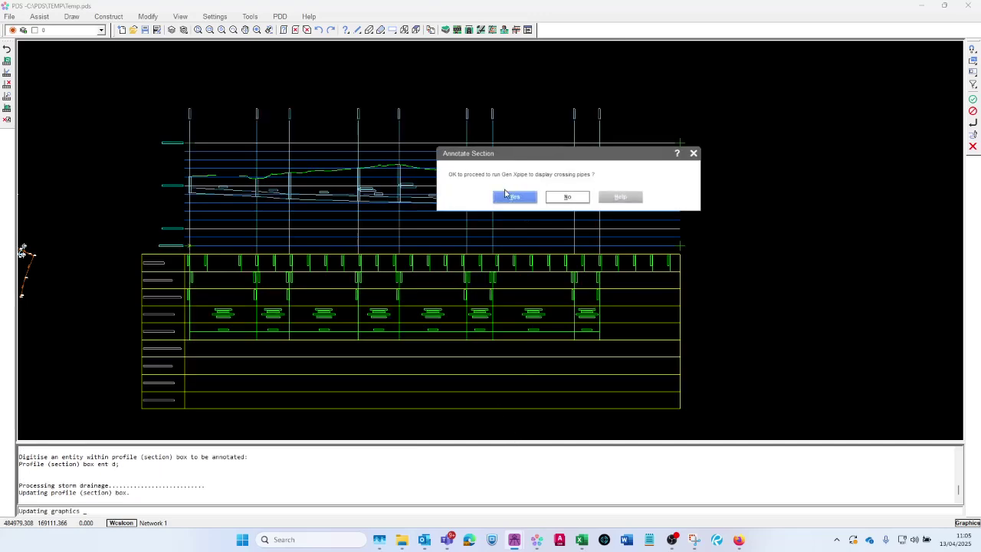
left_click(512, 196)
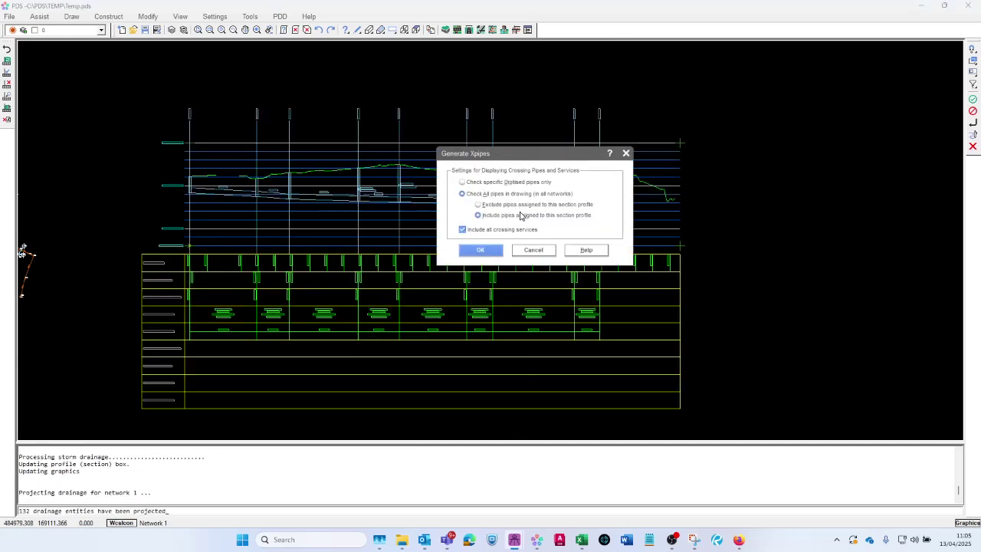
left_click(495, 250)
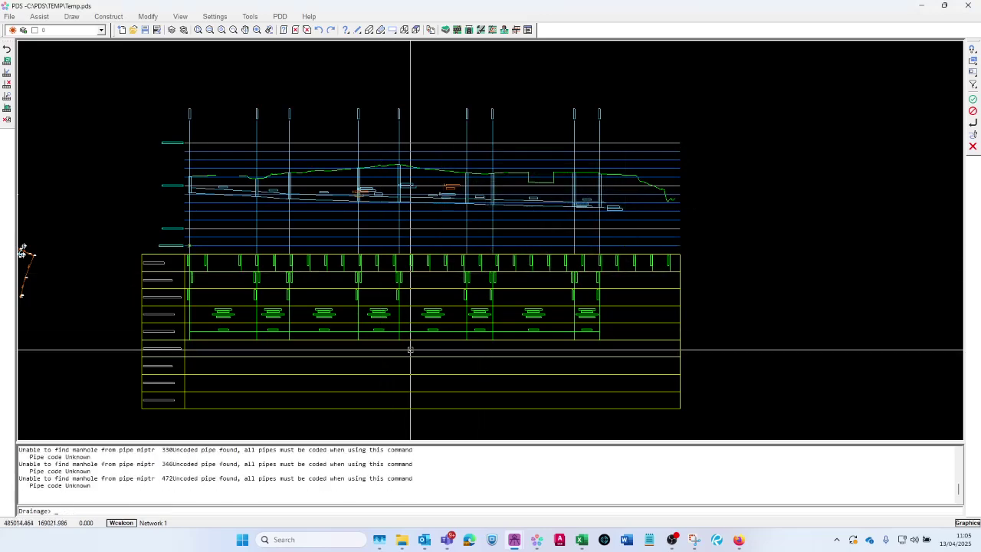
Review the annotated section's ground, storm and foul rows, and the pipe codes and crossing pipes along its profile.
scroll(190, 415, "up", 1)
scroll(228, 410, "up", 1)
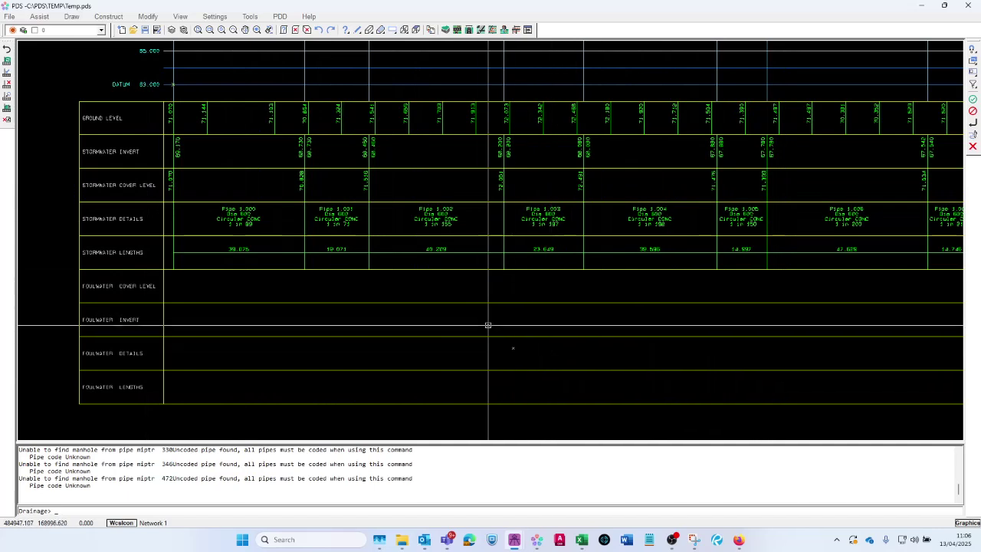
scroll(160, 192, "up", 2)
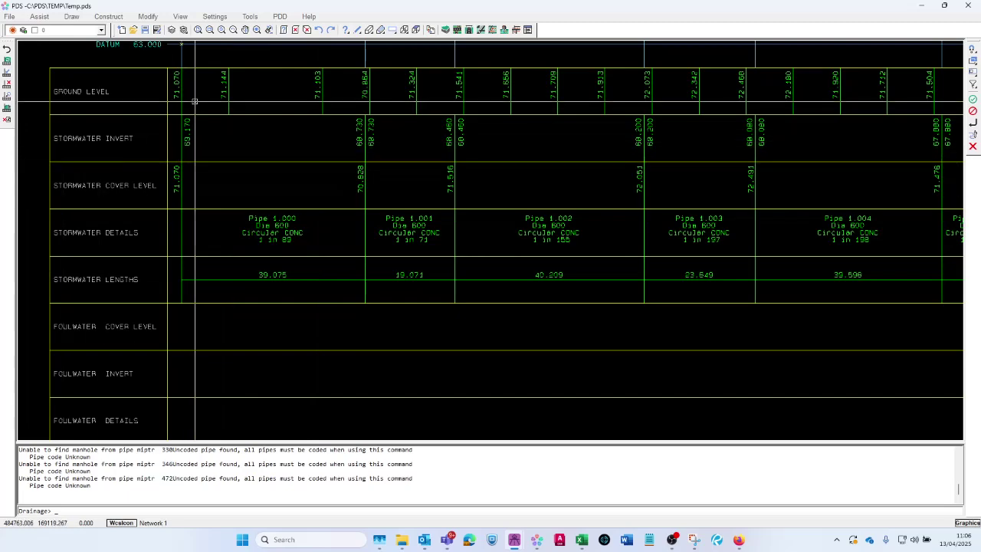
scroll(189, 197, "down", 1)
scroll(252, 230, "up", 2)
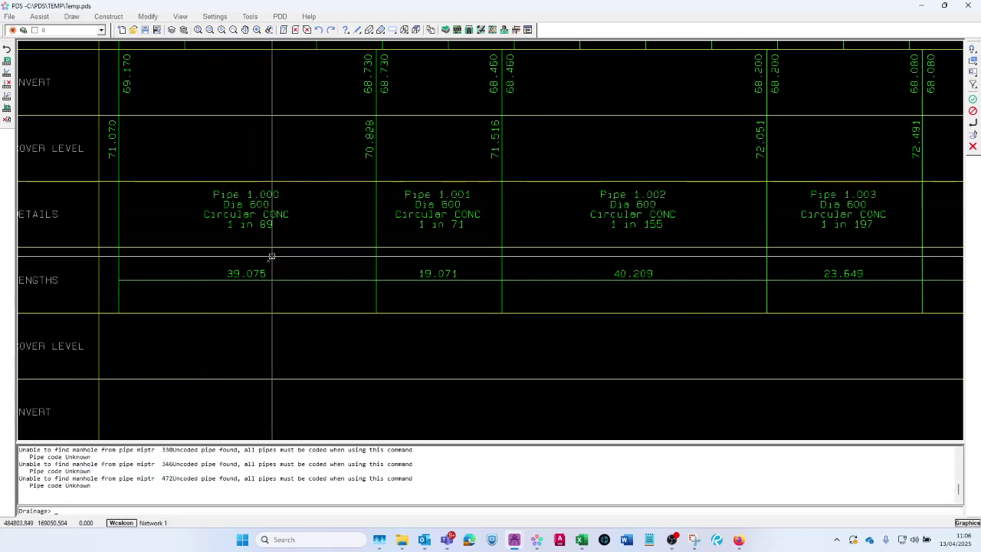
scroll(271, 258, "down", 2)
scroll(473, 90, "up", 3)
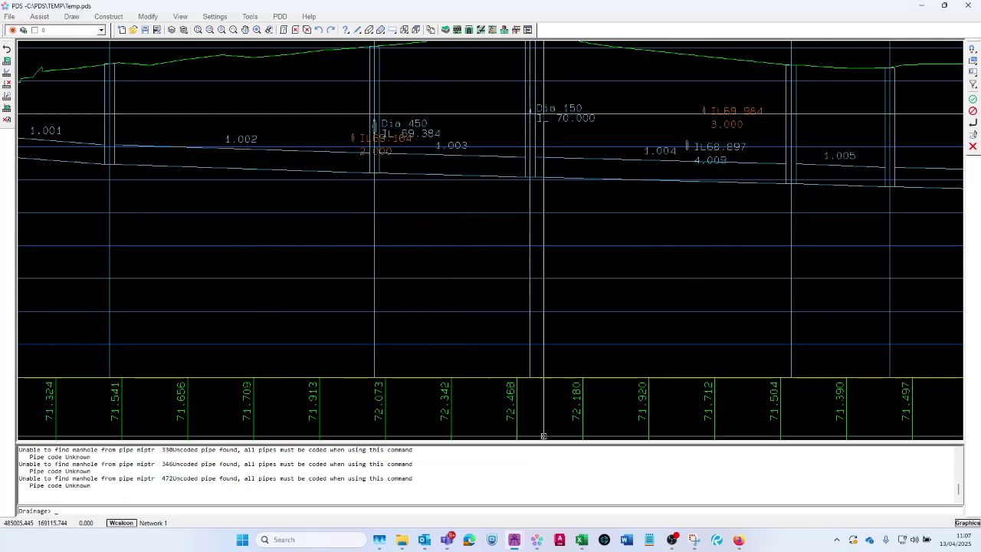
scroll(299, 235, "down", 3)
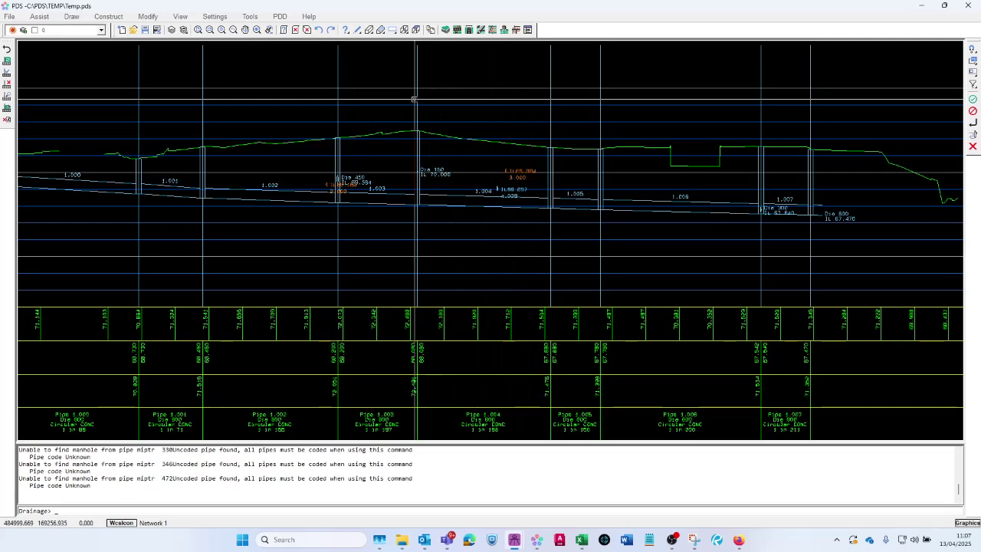
scroll(332, 253, "down", 3)
scroll(230, 256, "up", 4)
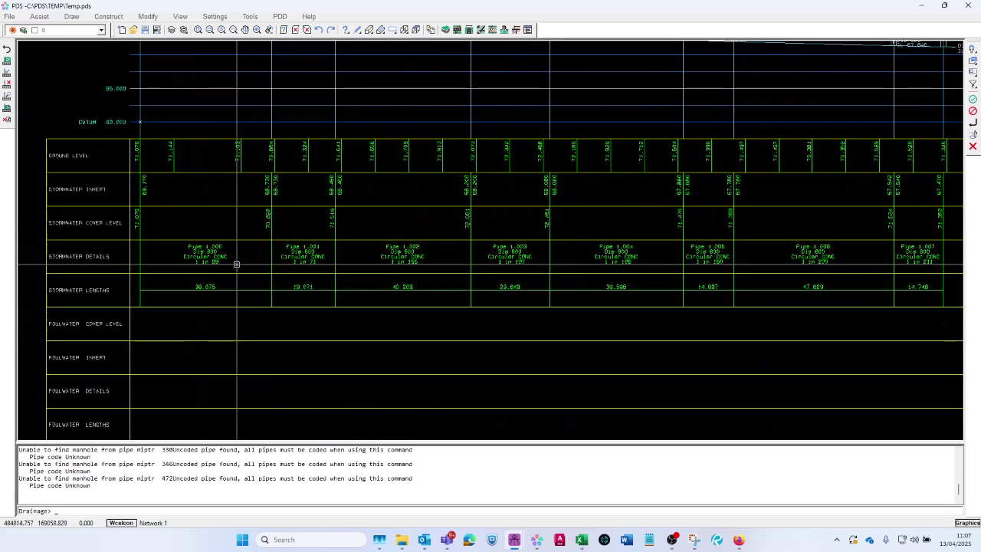
scroll(237, 265, "down", 2)
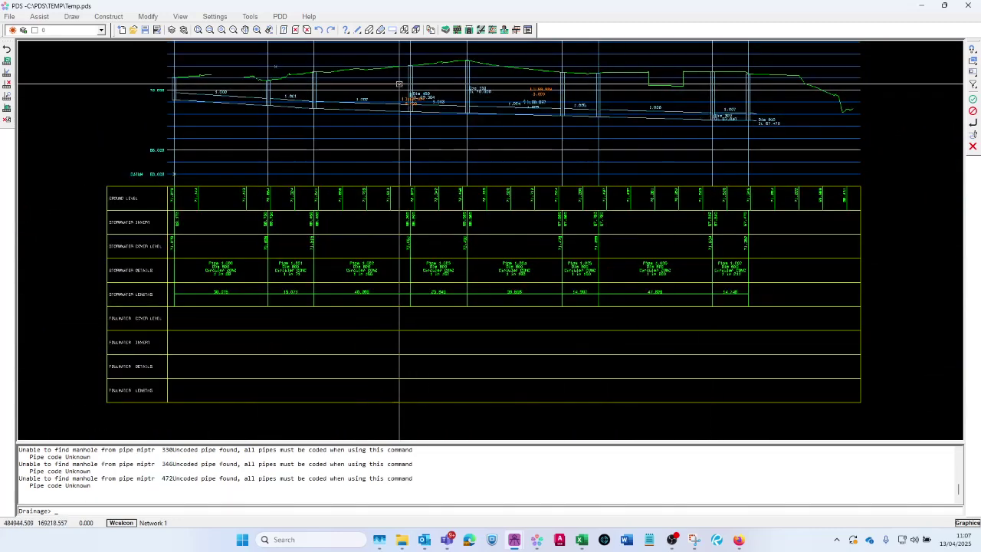
scroll(356, 249, "down", 3)
scroll(375, 214, "up", 3)
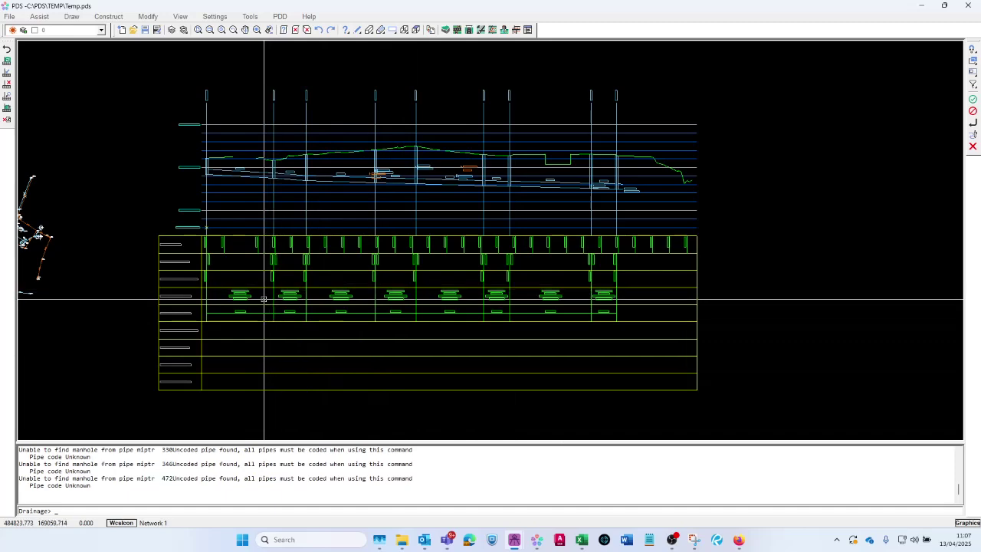
scroll(716, 262, "up", 5)
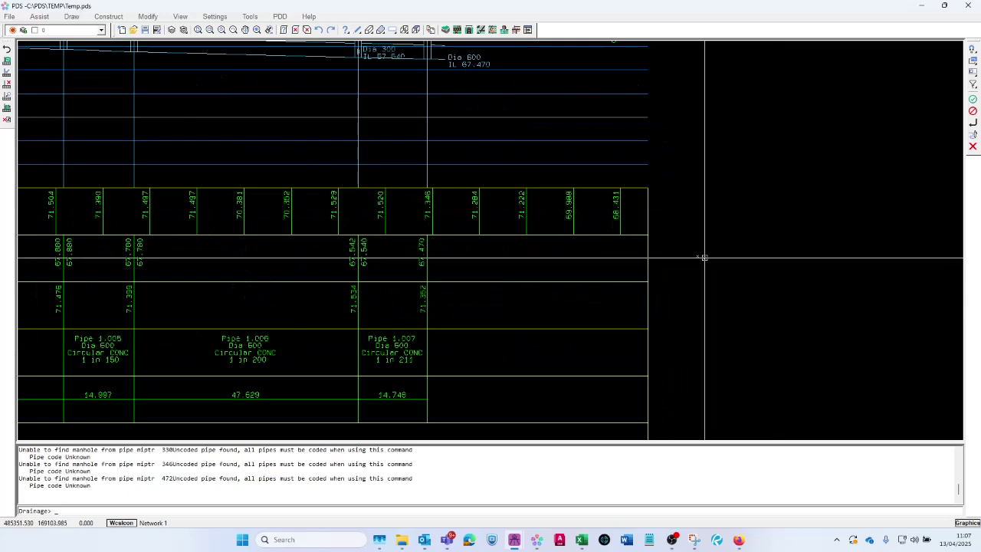
scroll(713, 261, "down", 5)
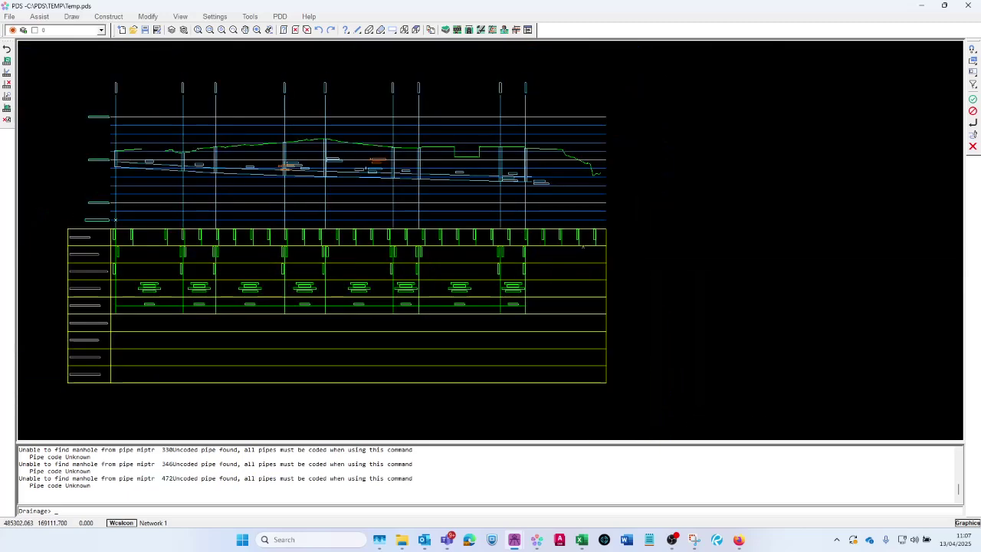
Try deleting the section box, and undo the section generation and the deletion.
left_click(7, 85)
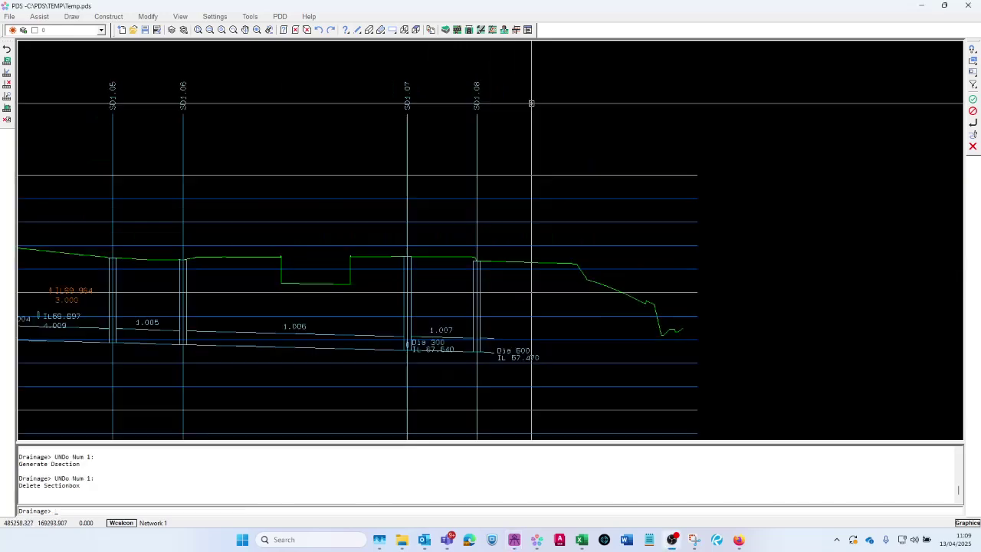
scroll(529, 110, "down", 3)
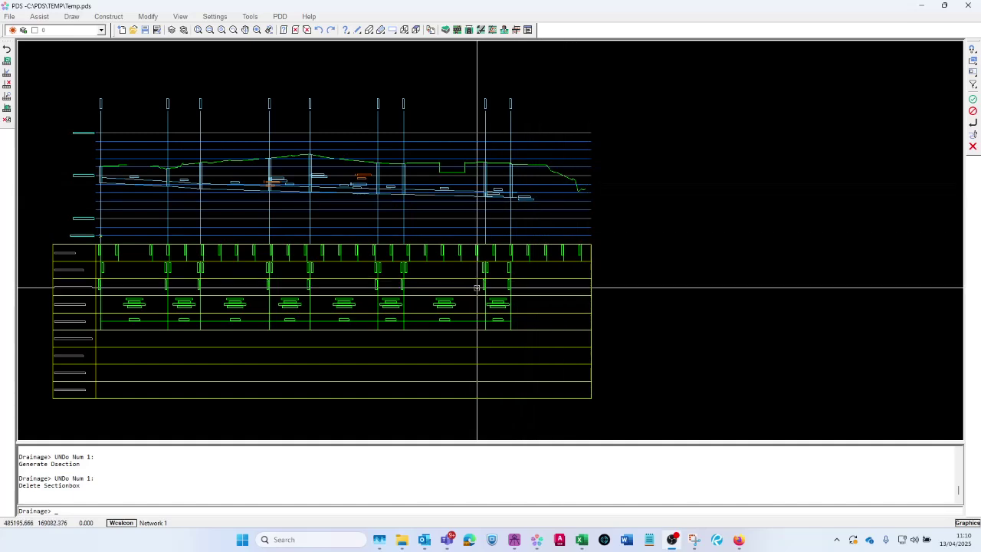
scroll(414, 349, "down", 3)
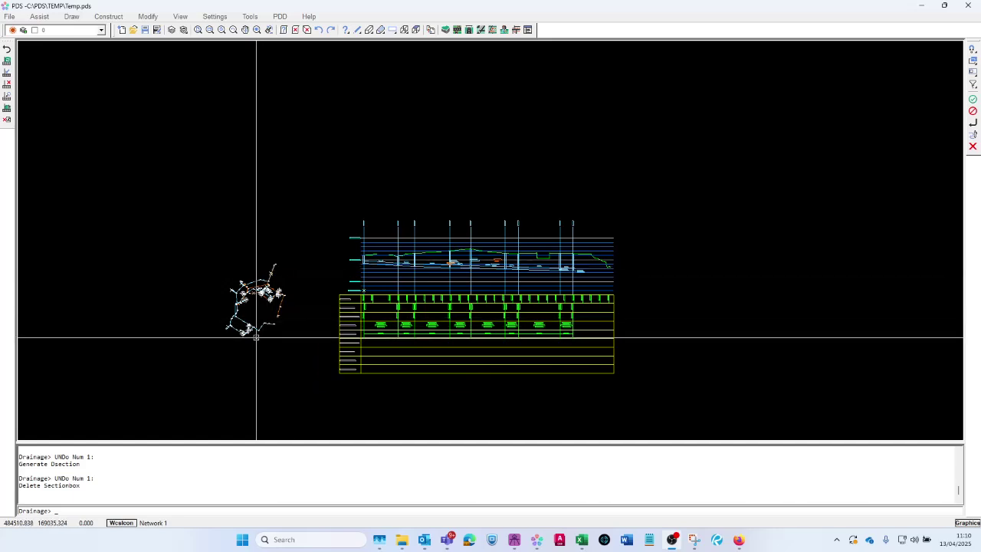
Generate a network 1 drainage section from the storm run's northern head manhole to SD1.08, placing its box above the existing section.
scroll(257, 337, "up", 2)
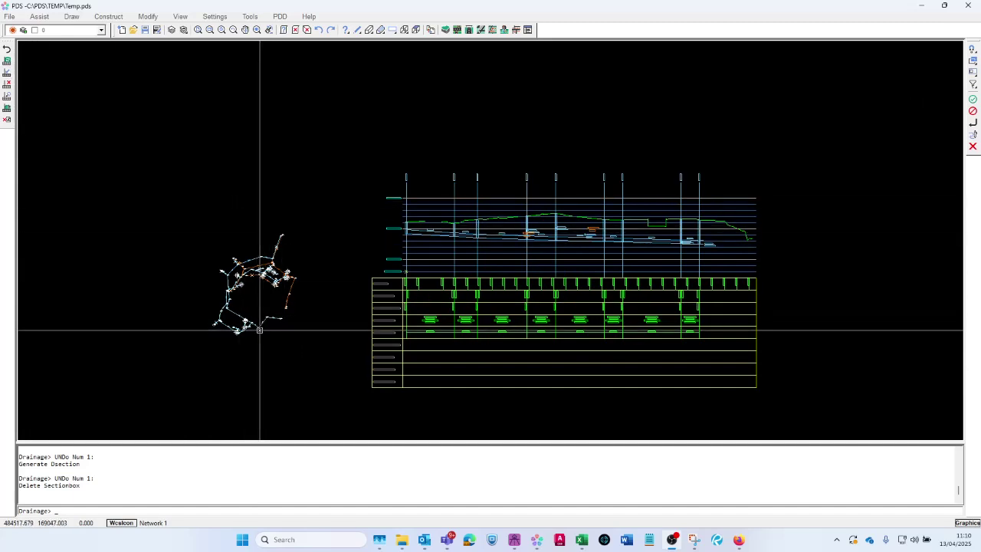
left_click(9, 66)
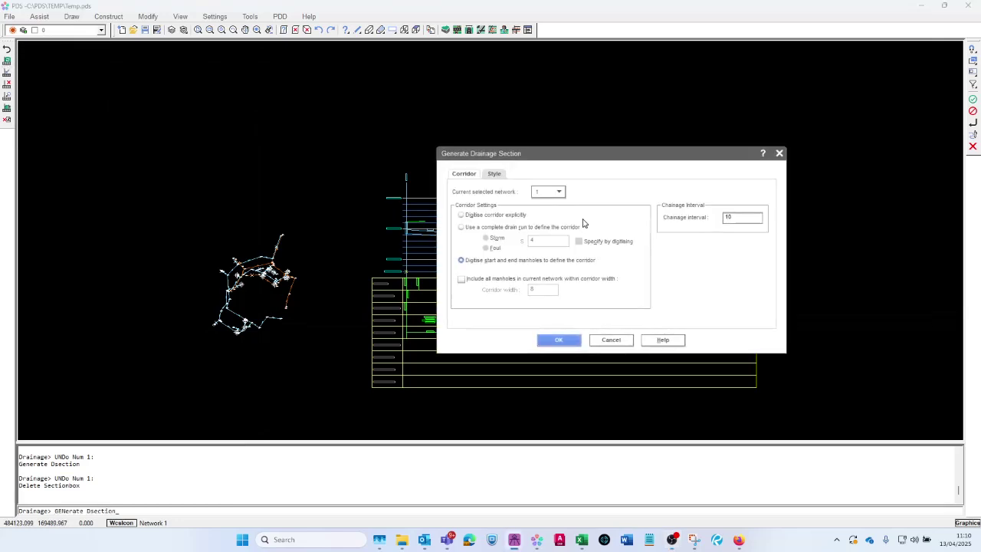
left_click(559, 339)
scroll(284, 243, "up", 8)
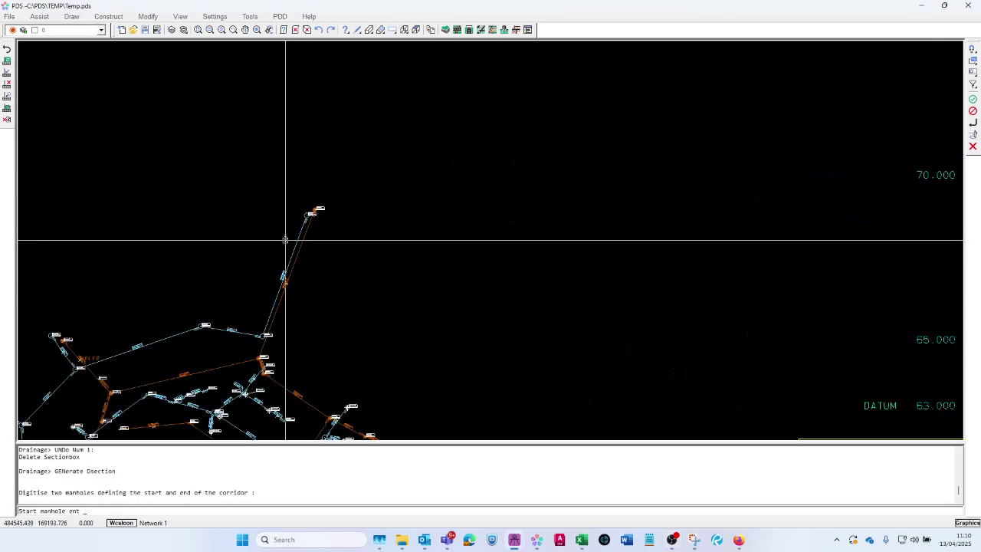
left_click(326, 194)
scroll(293, 278, "down", 6)
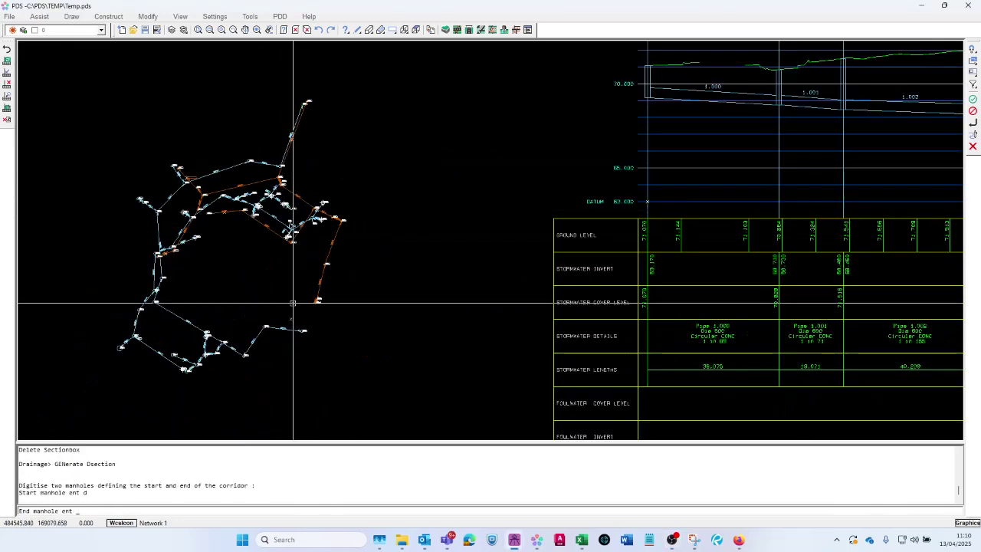
scroll(240, 350, "up", 2)
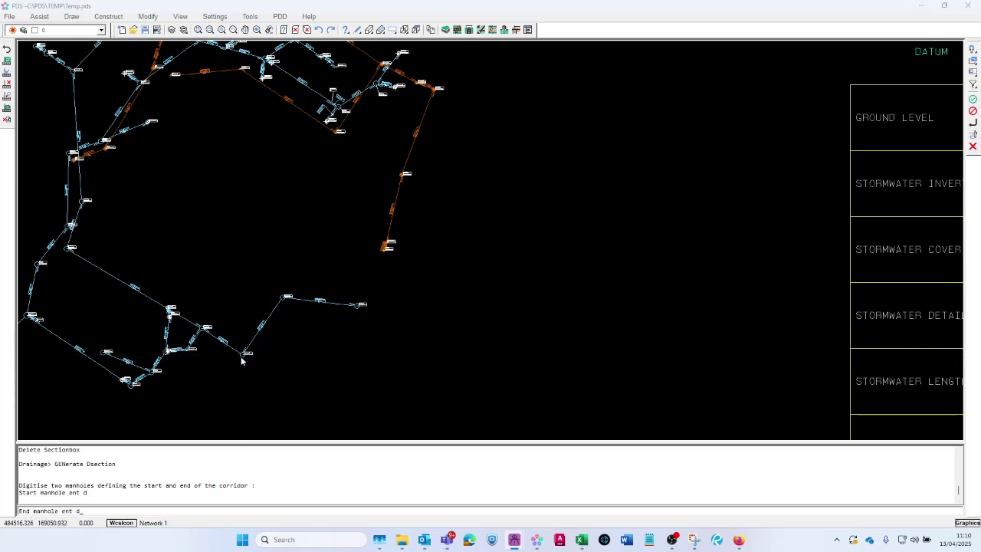
left_click(359, 305)
left_click(547, 297)
scroll(265, 204, "down", 4)
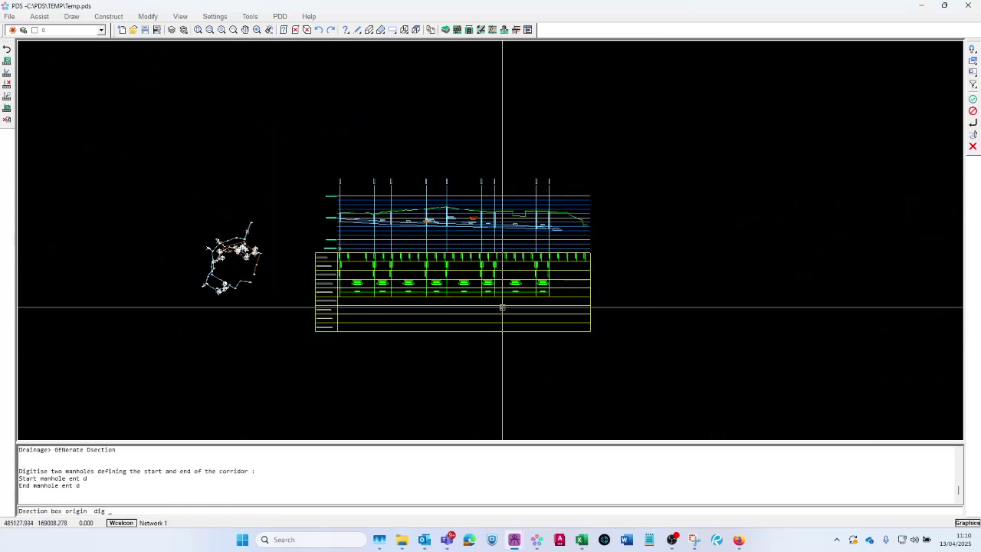
left_click(324, 88)
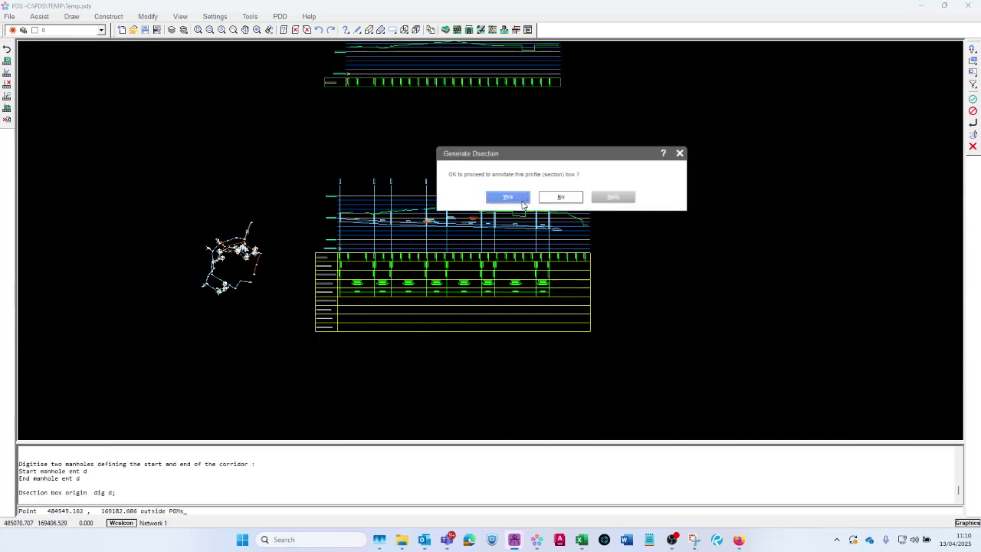
Annotate the new section with the current settings, adding the foul boxes but leaving out crossing pipes.
left_click(507, 197)
left_click(465, 312)
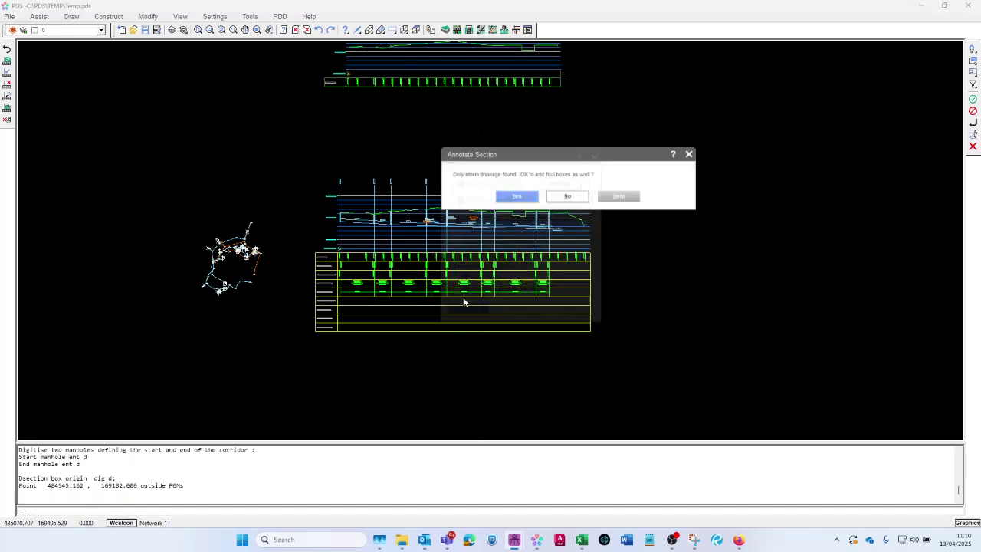
left_click(533, 198)
left_click(565, 197)
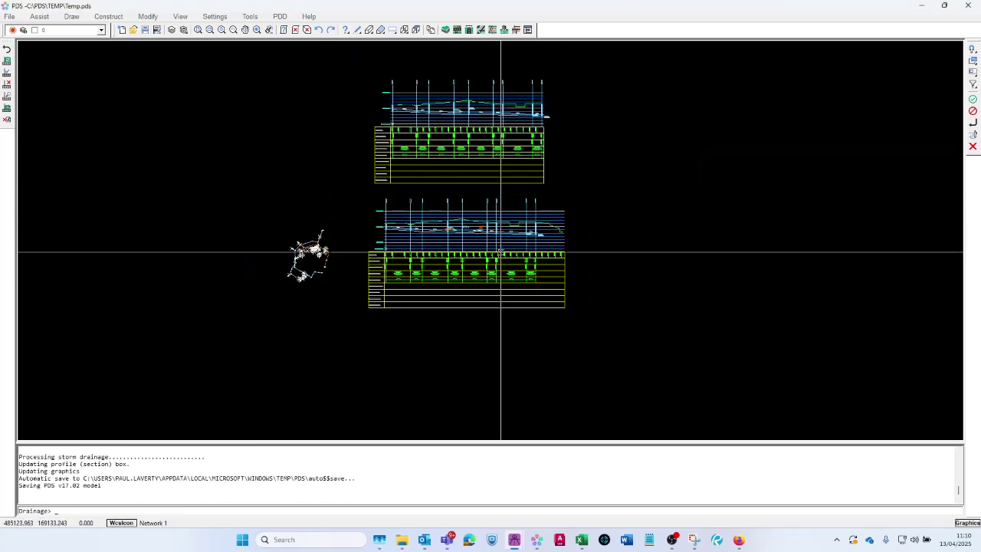
Compare the extents and layout of the two storm long sections with the drainage network plan.
scroll(544, 88, "up", 1)
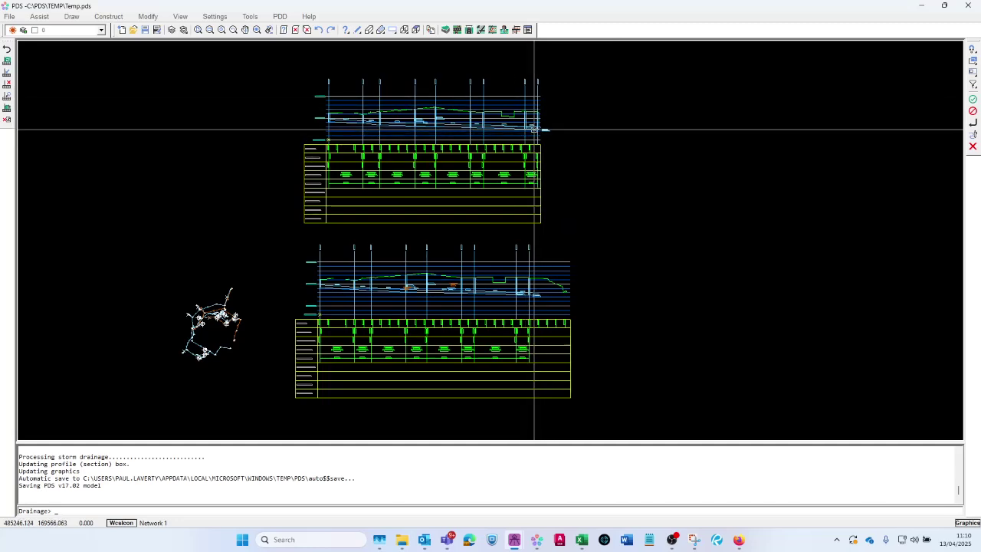
scroll(224, 376, "up", 2)
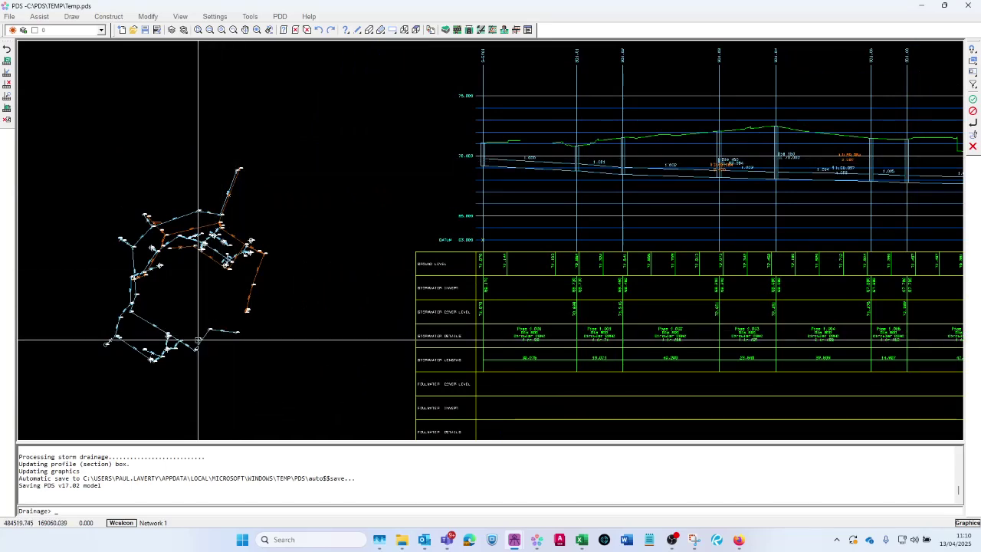
scroll(202, 347, "down", 1)
scroll(197, 326, "down", 1)
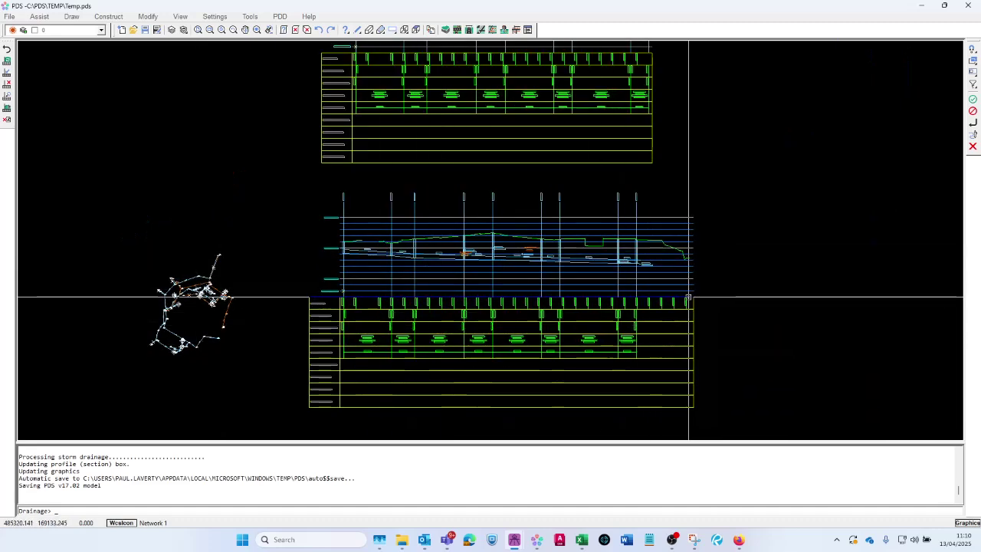
scroll(534, 299, "down", 1)
scroll(562, 299, "down", 1)
scroll(562, 299, "up", 1)
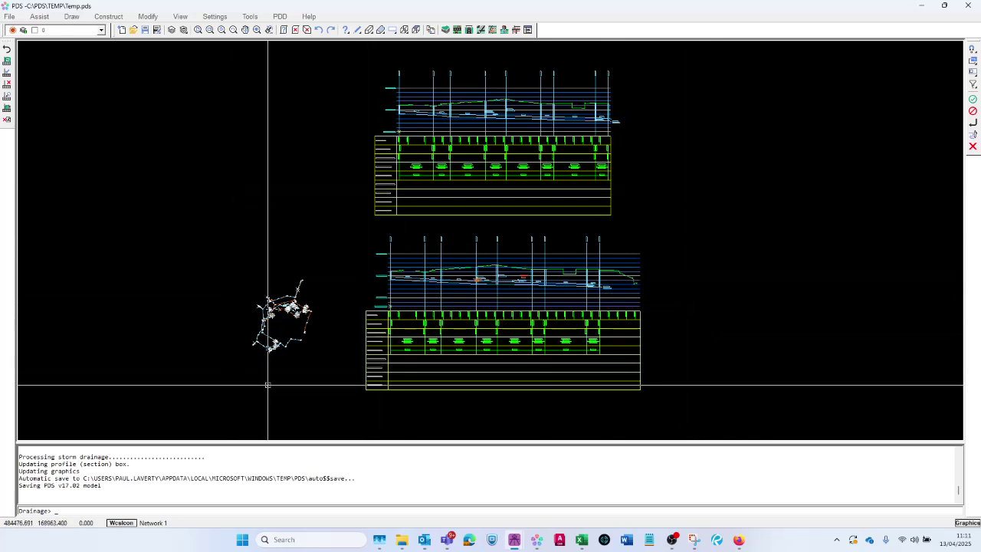
Undo the last section assignment.
scroll(267, 263, "down", 1)
scroll(382, 289, "up", 1)
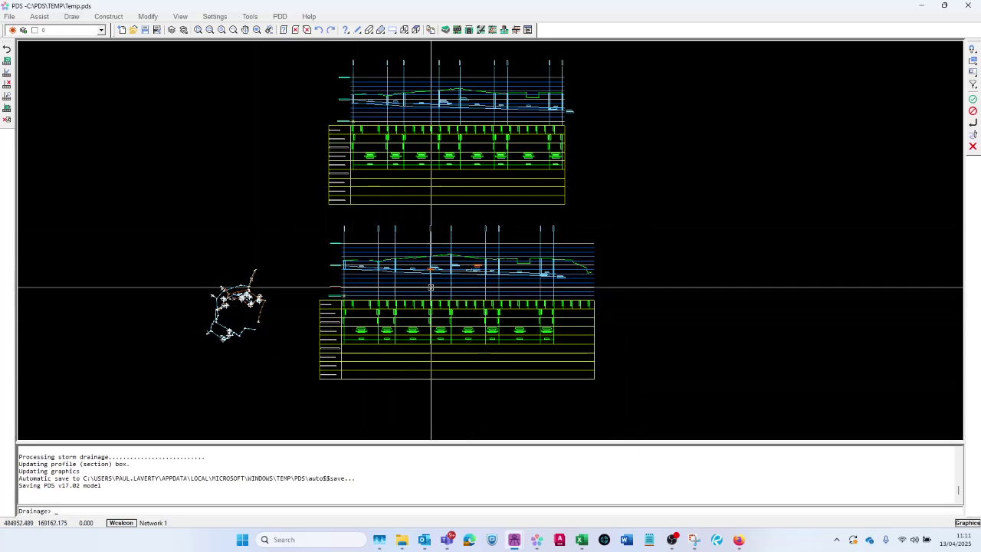
key("ctrl+z")
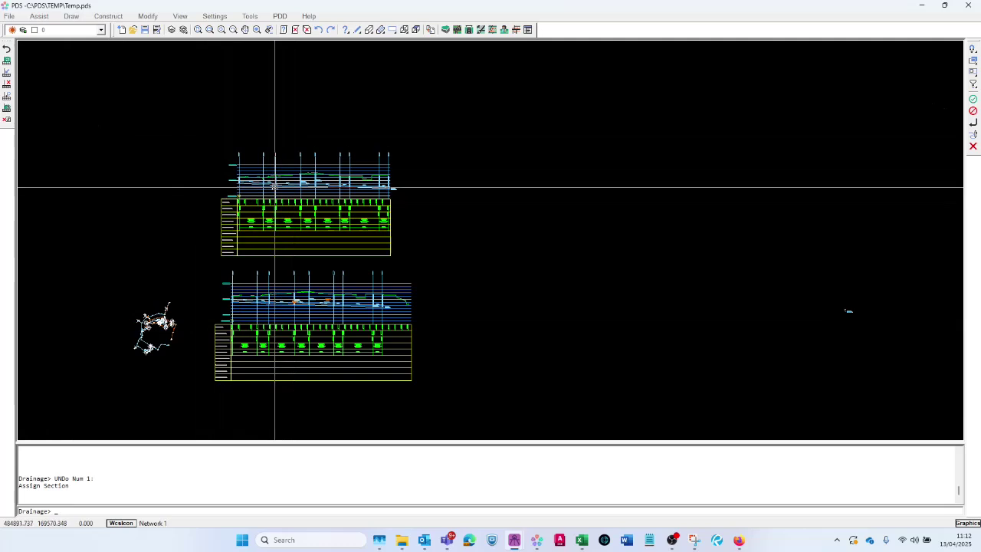
Select manholes S1.07 and F1 on the drainage plan for assignment to the upper long section.
left_click(6, 98)
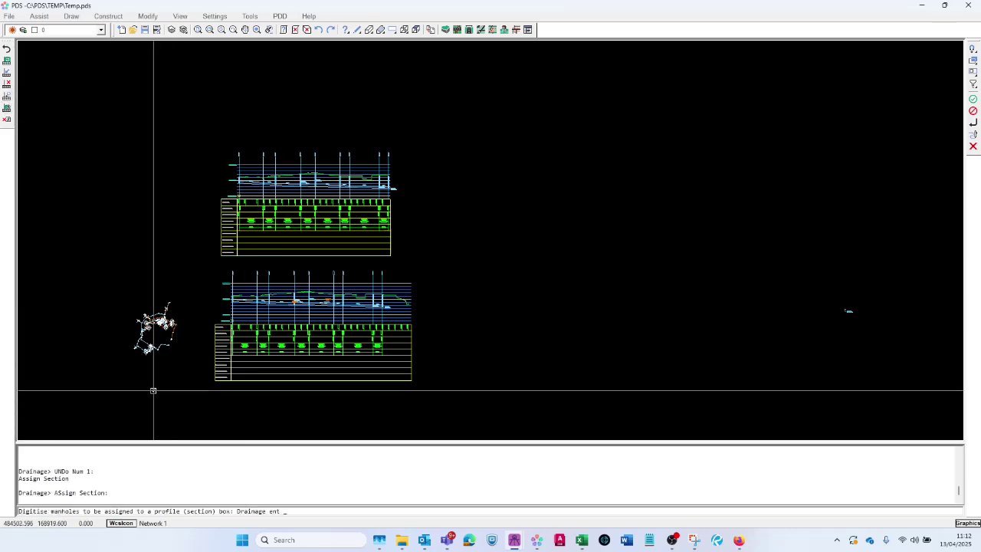
scroll(142, 337, "up", 2)
scroll(139, 331, "up", 6)
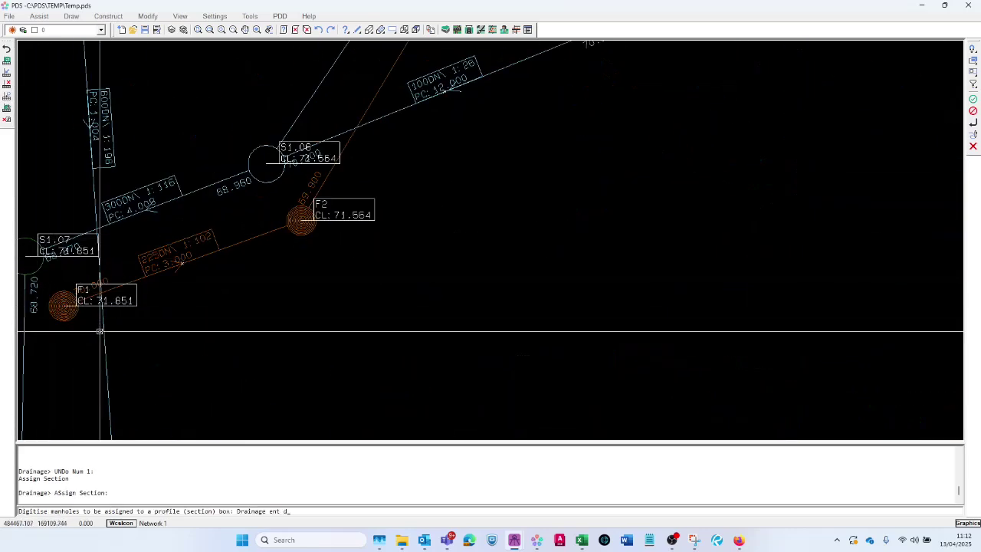
type("dd")
scroll(108, 380, "down", 8)
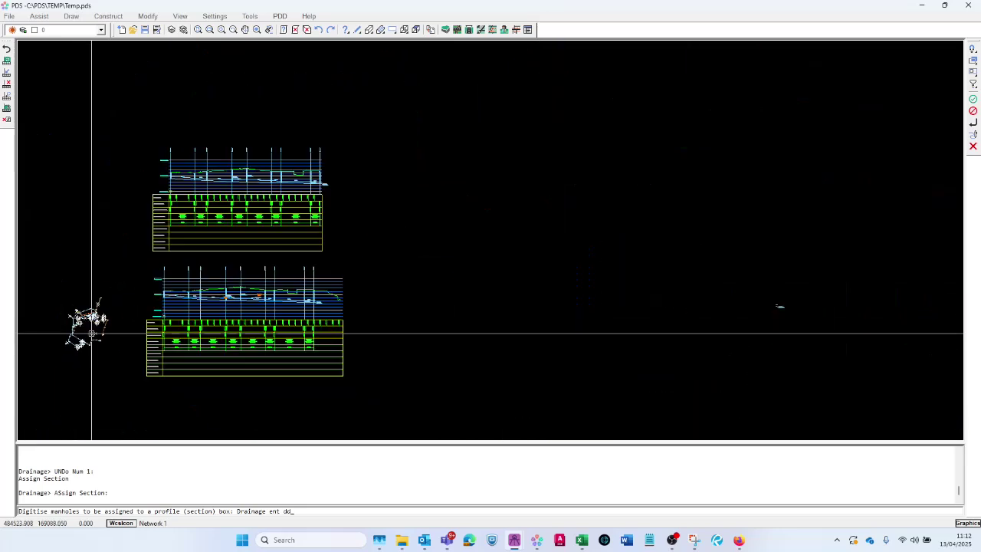
key("Return")
scroll(219, 202, "up", 3)
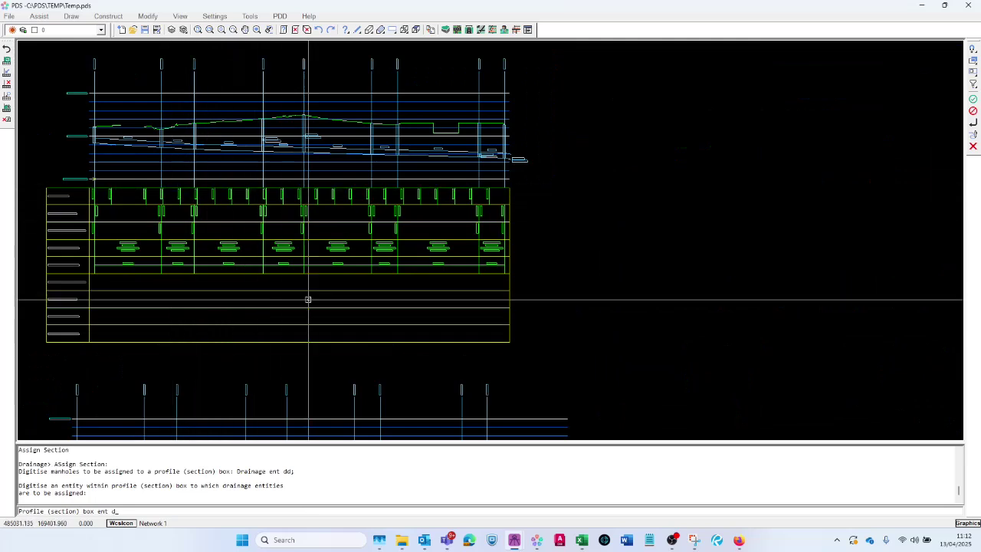
type("d")
key("Return")
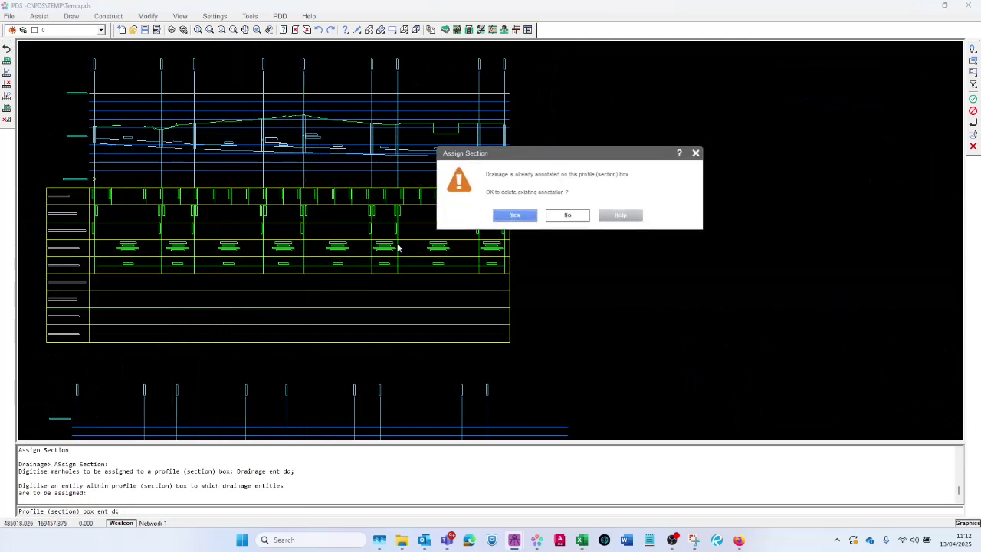
Delete the upper section's existing annotation and overwrite its drainage assignments with the two selected manholes.
left_click(513, 216)
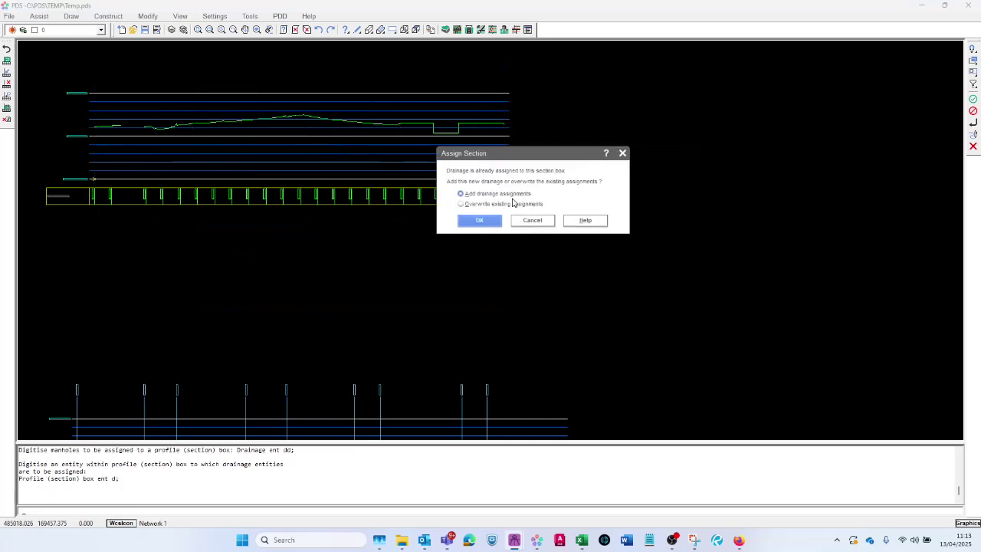
left_click(473, 205)
left_click(470, 222)
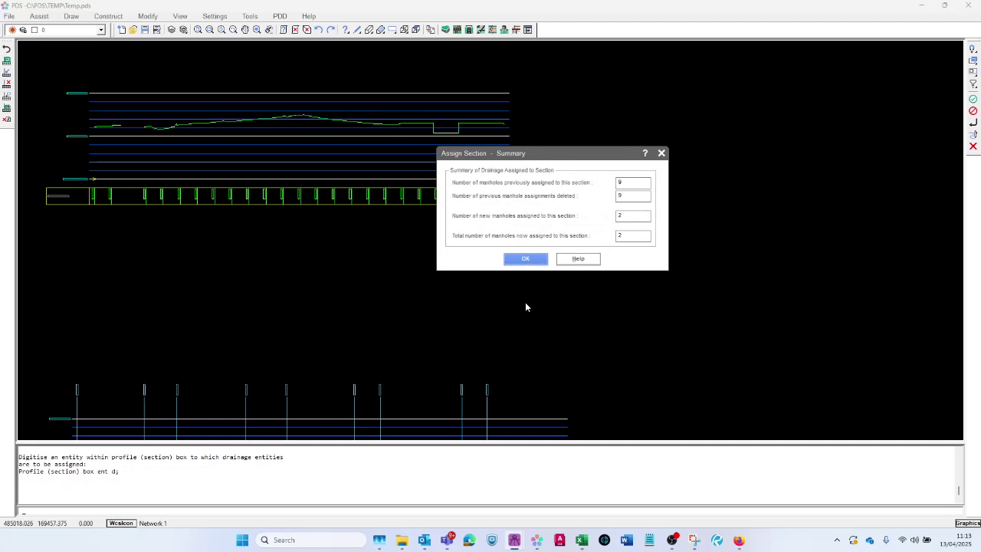
left_click(525, 260)
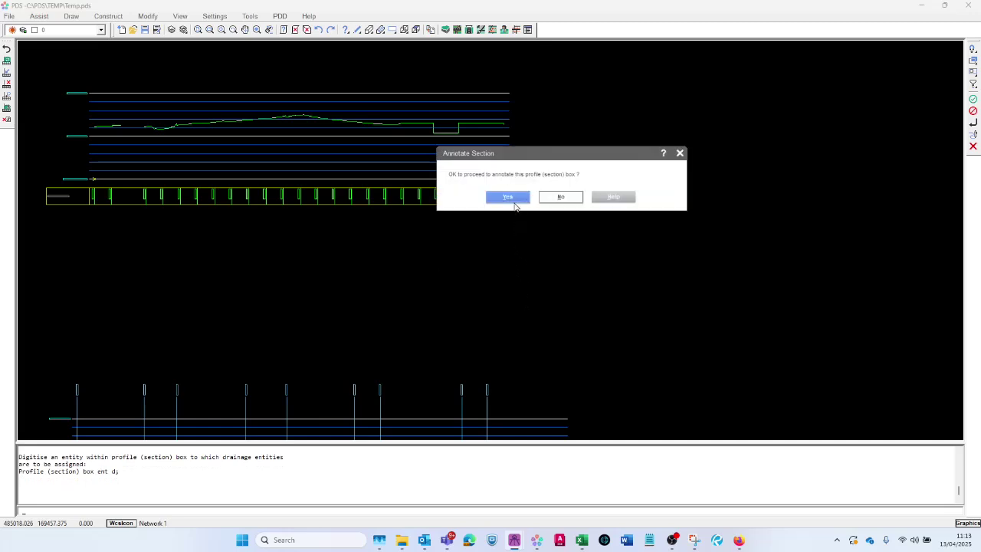
Annotate the upper section's storm and foul details with pipe codes, generating crossing pipes from all networks, including assigned pipes and all crossing services.
left_click(512, 202)
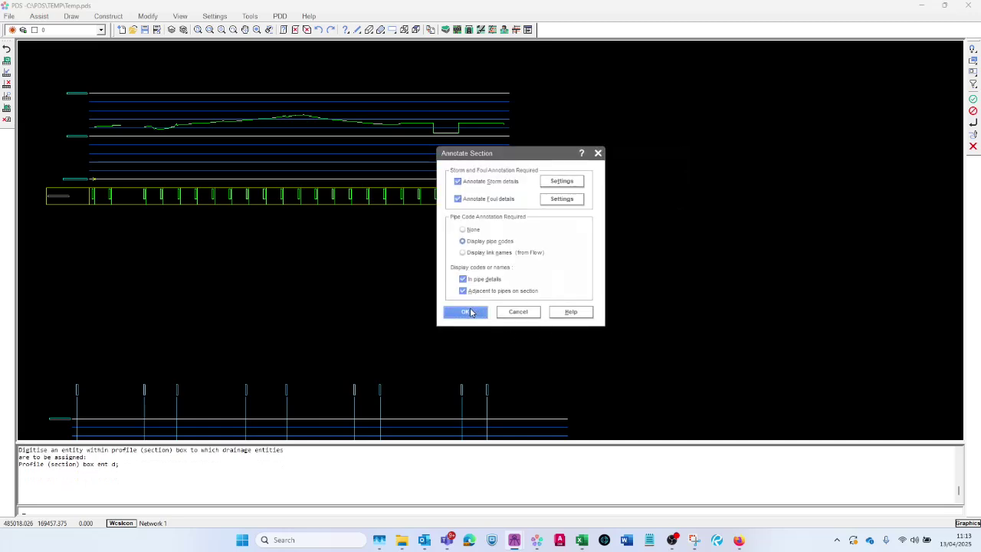
left_click(470, 312)
left_click(514, 197)
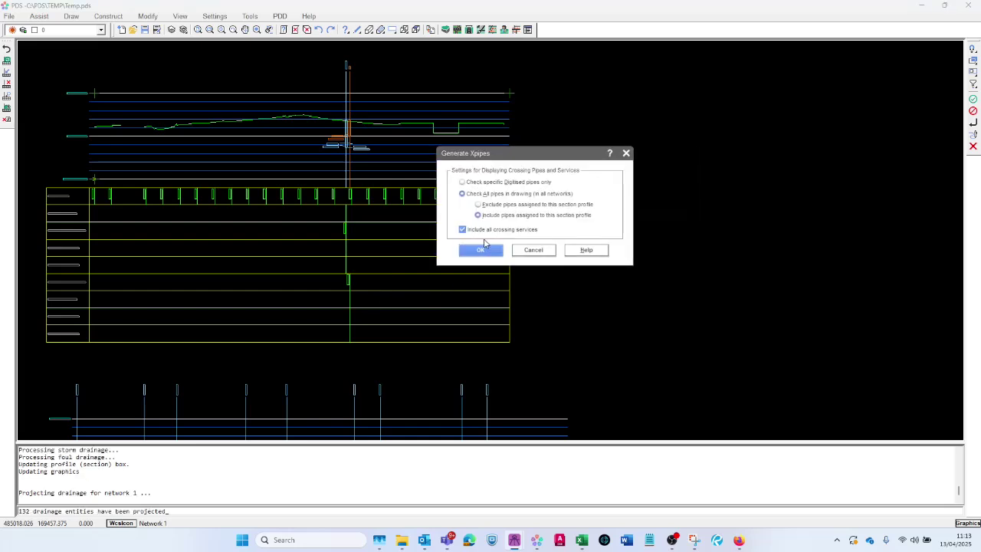
left_click(479, 251)
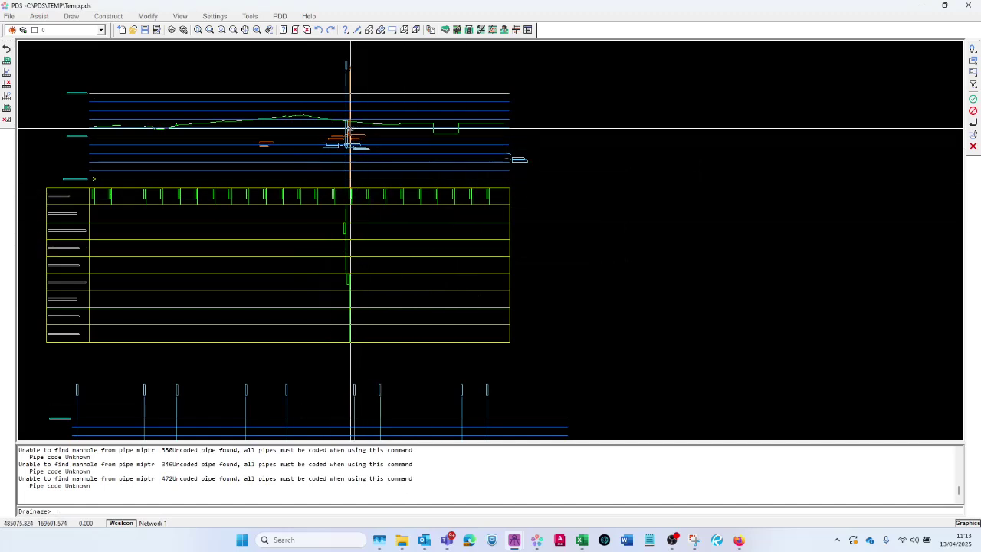
scroll(357, 142, "up", 3)
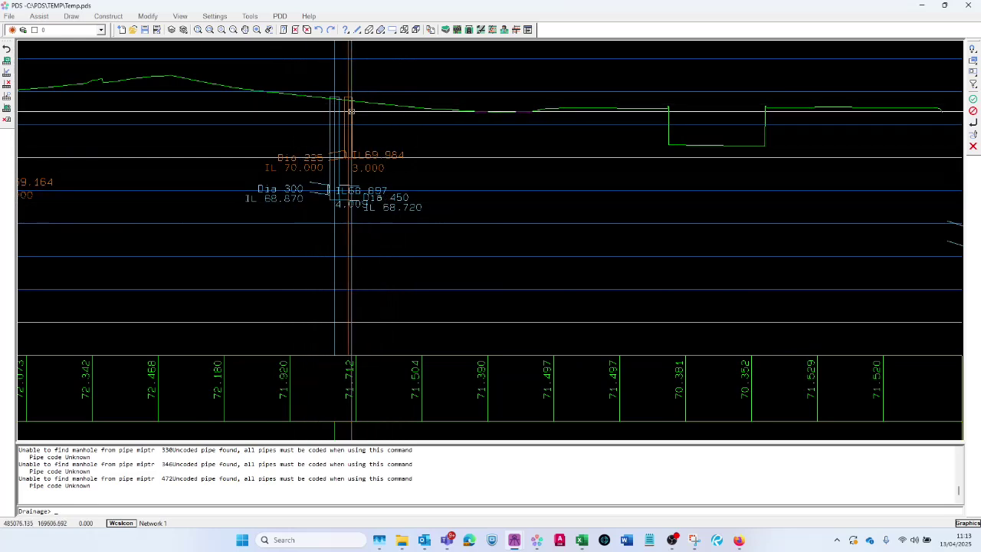
scroll(349, 113, "down", 5)
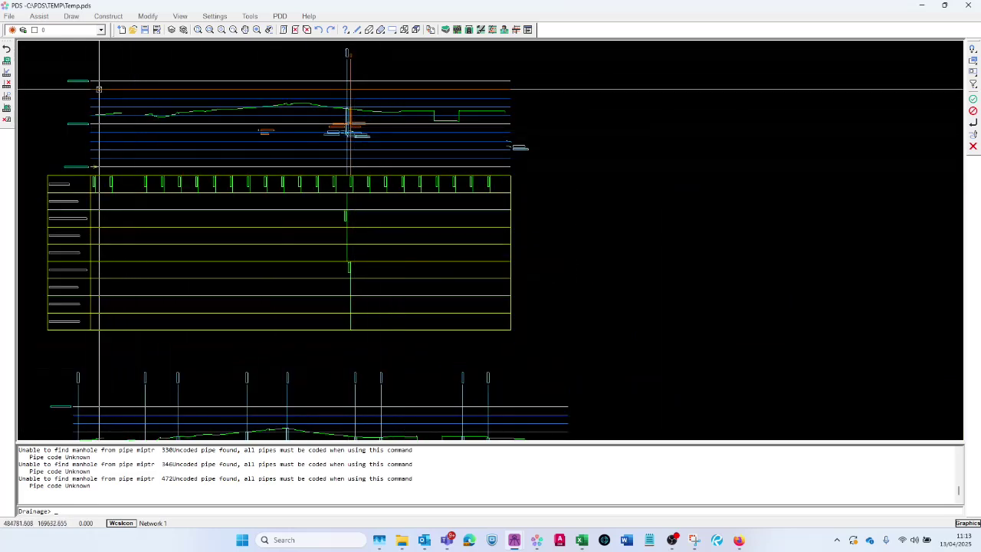
Re-annotate the upper section with storm and foul details and pipe codes, and regenerate all crossing pipes and services.
left_click(6, 112)
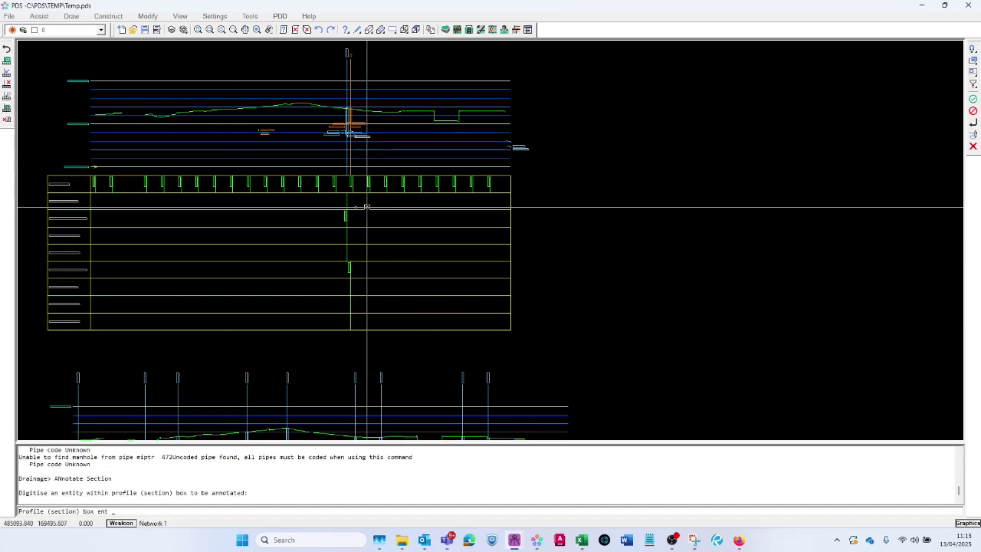
type("d")
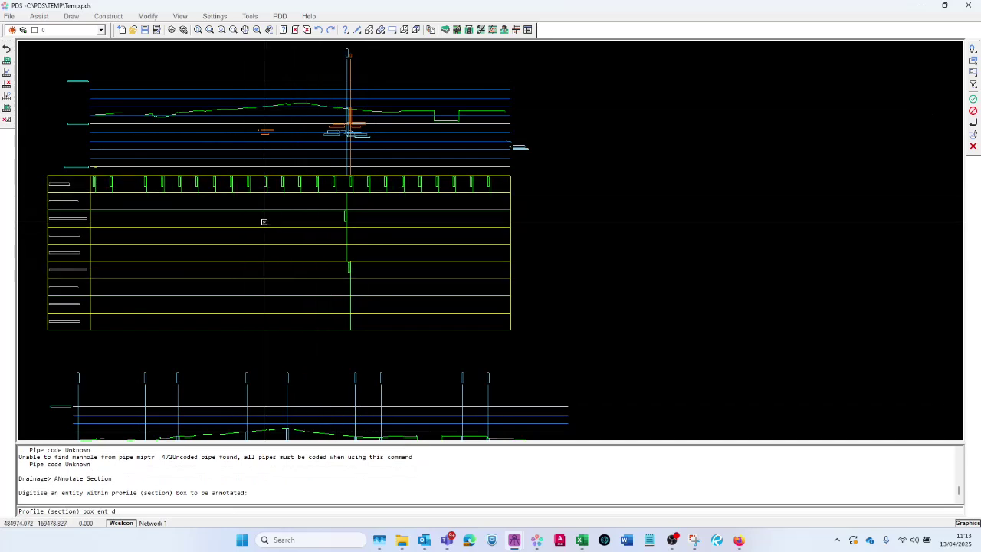
key("Return")
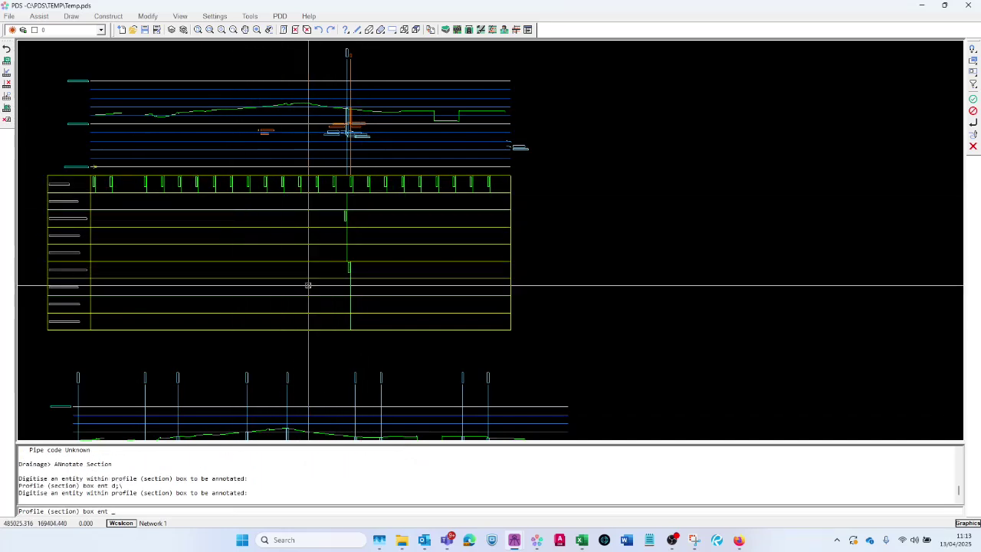
type("d")
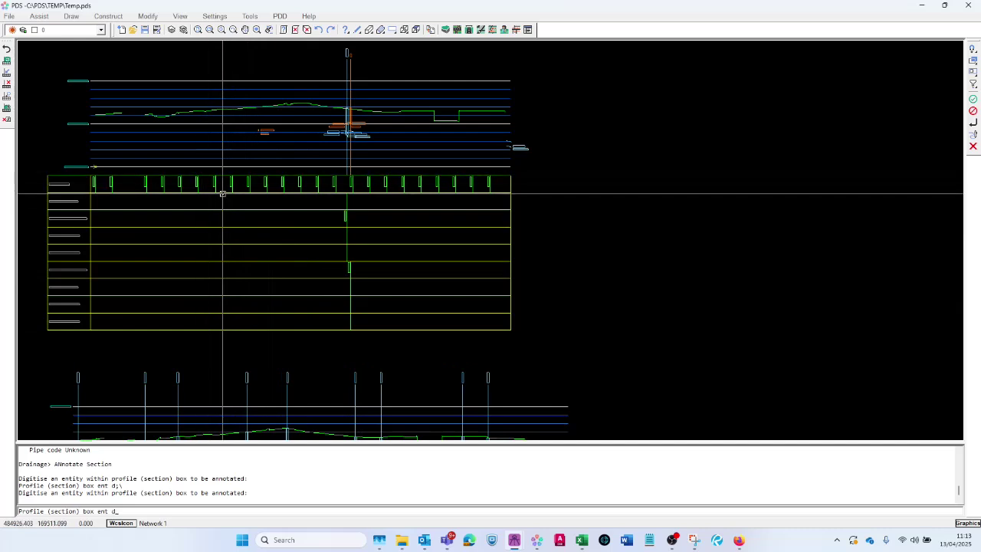
left_click(275, 205)
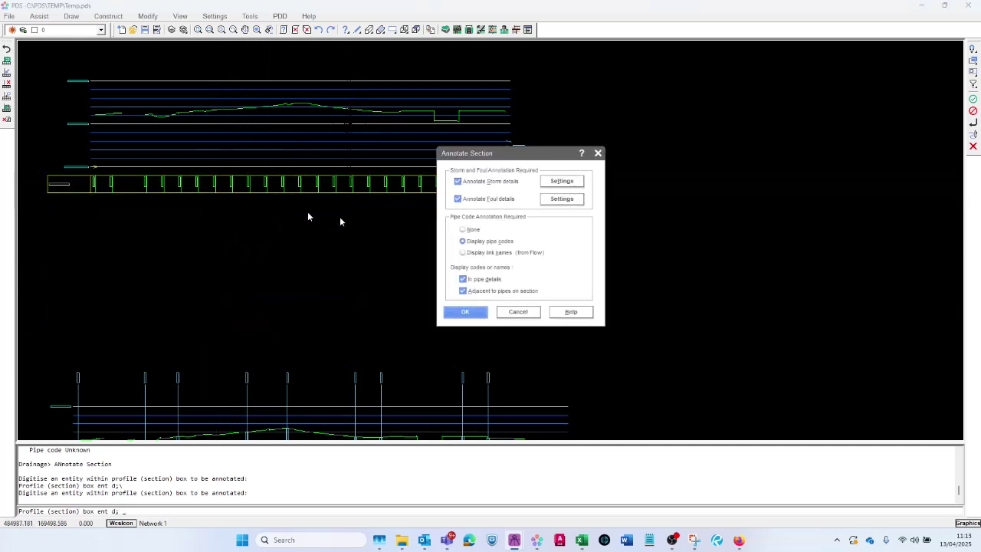
left_click(468, 282)
left_click(468, 313)
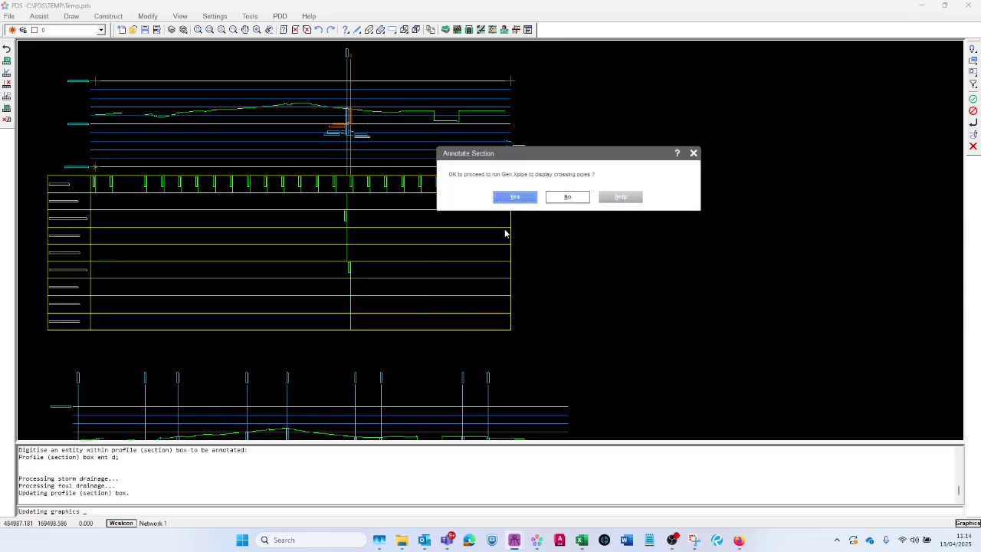
left_click(514, 198)
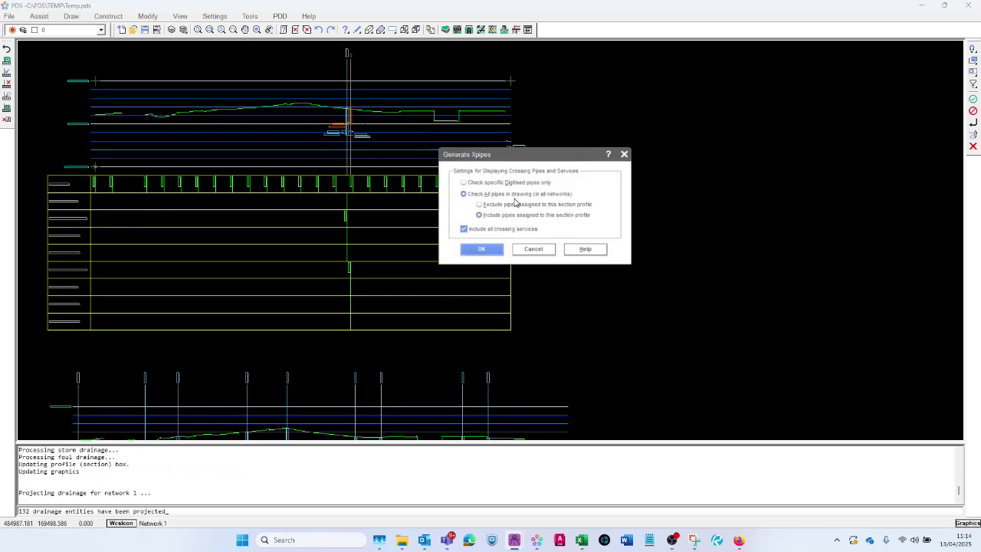
left_click(481, 251)
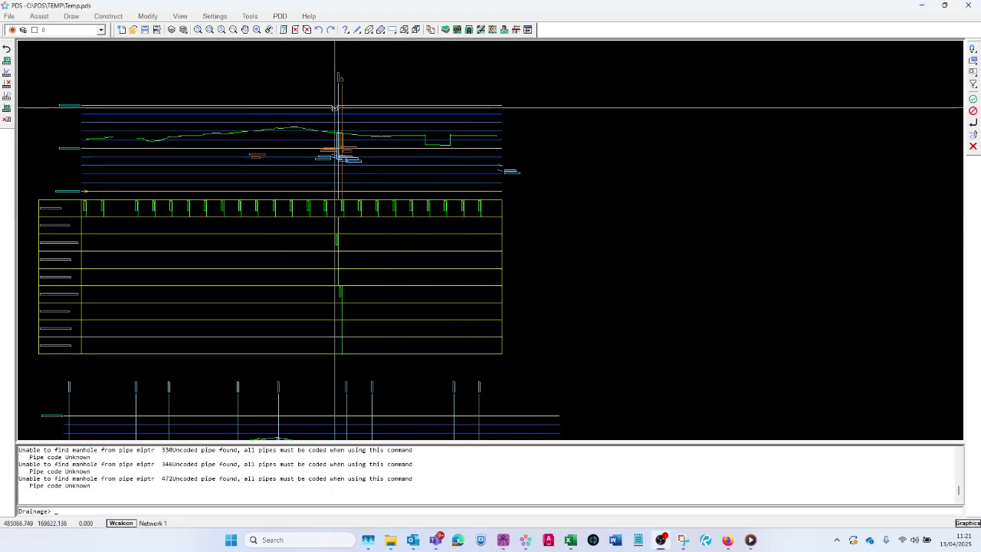
Undo the overwriting manhole assignment on the upper section.
left_click(317, 30)
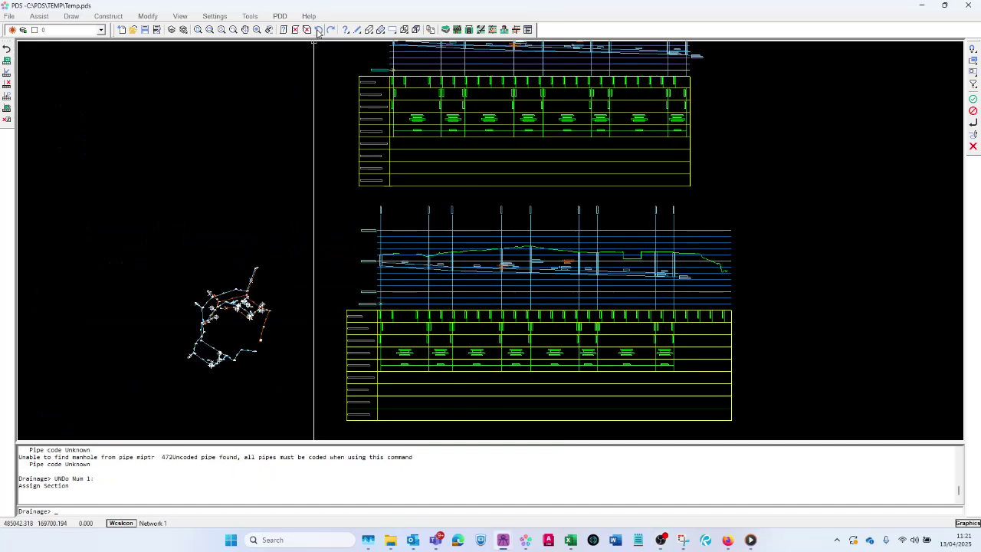
scroll(176, 245, "down", 1)
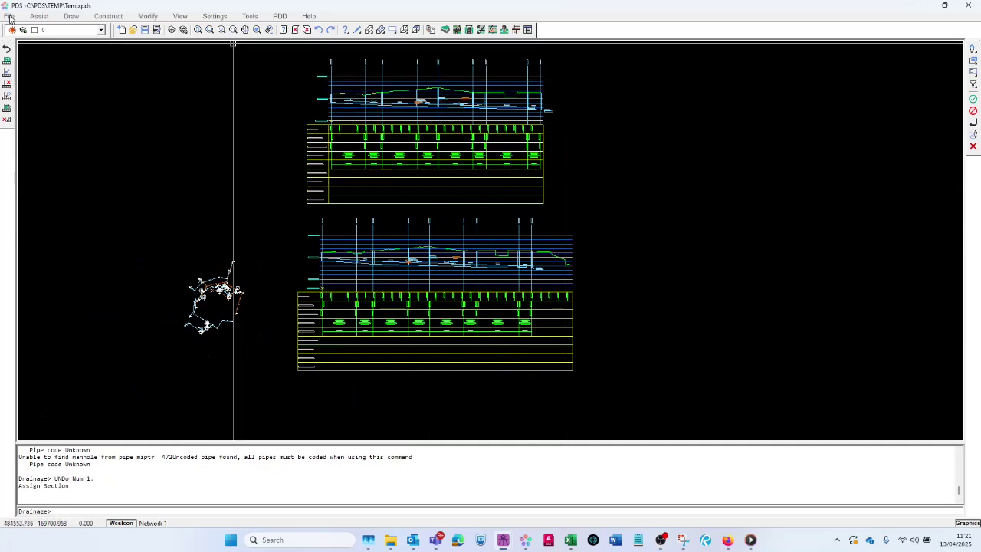
Start a new section assignment, picking manholes S1.07 and F1 on the plan and the upper long section's box.
left_click(6, 96)
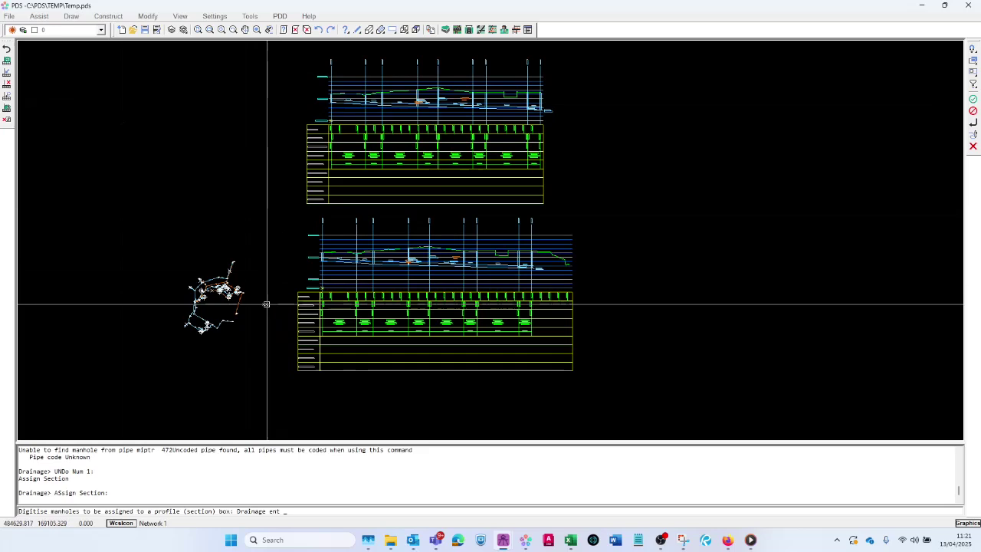
scroll(272, 304, "up", 1)
scroll(175, 291, "up", 5)
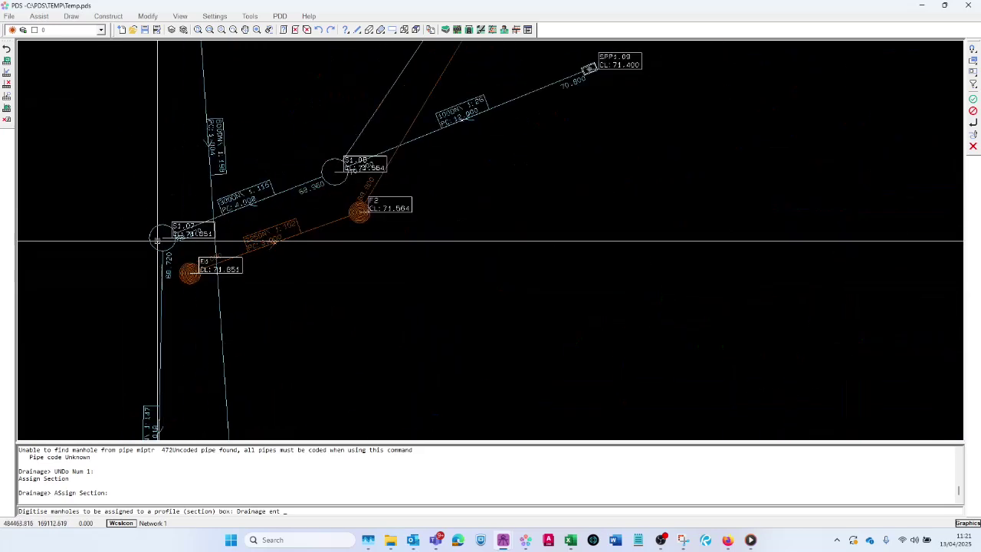
left_click(154, 230)
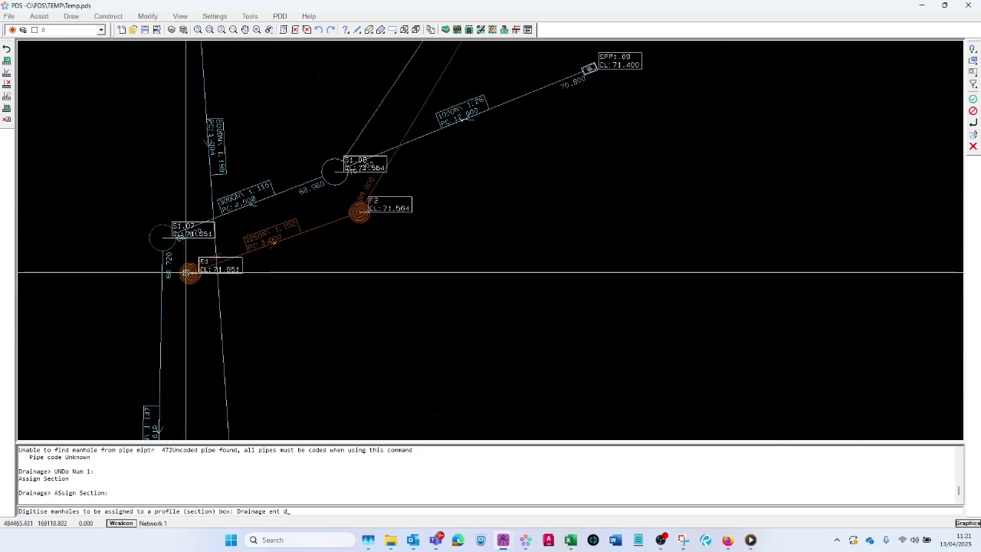
left_click(187, 272)
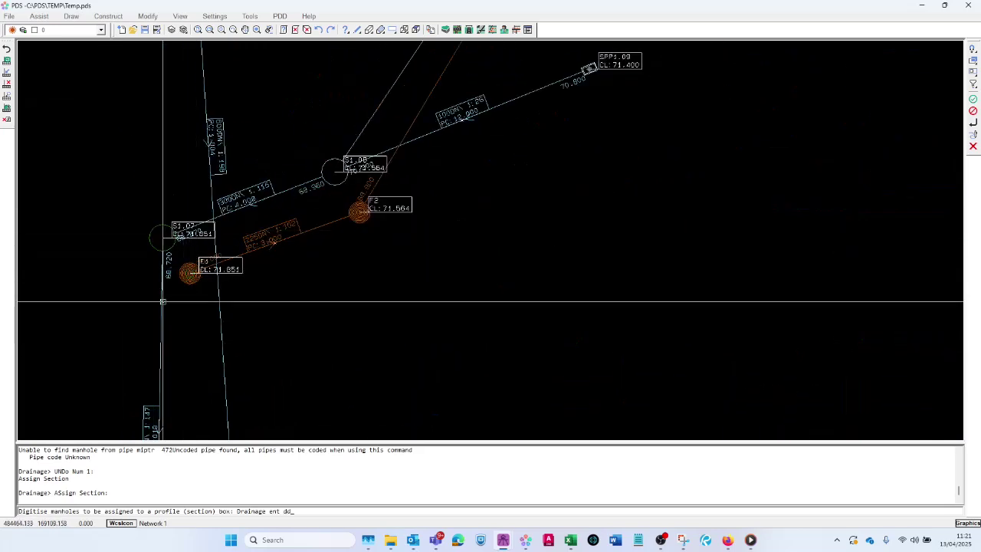
scroll(186, 284, "down", 5)
scroll(222, 284, "up", 3)
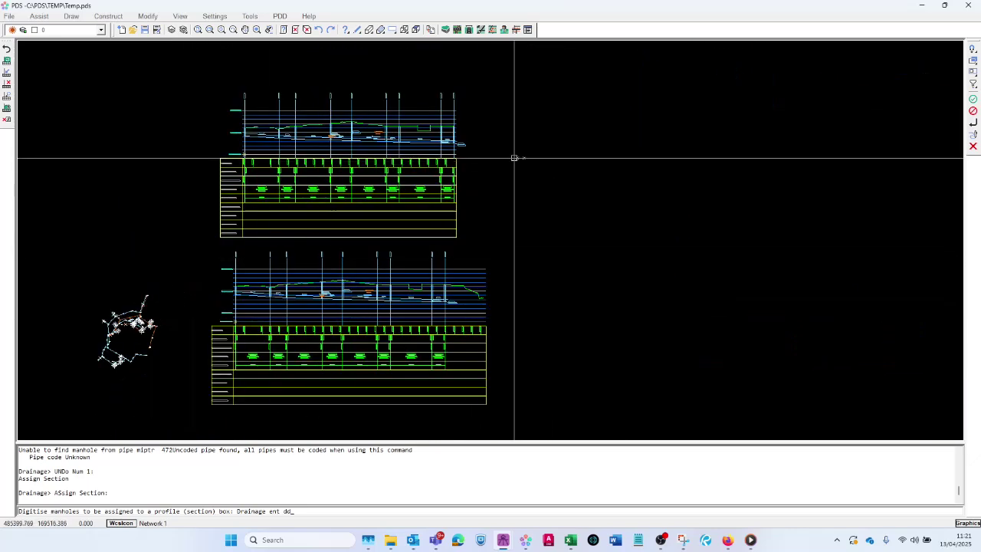
right_click(539, 162)
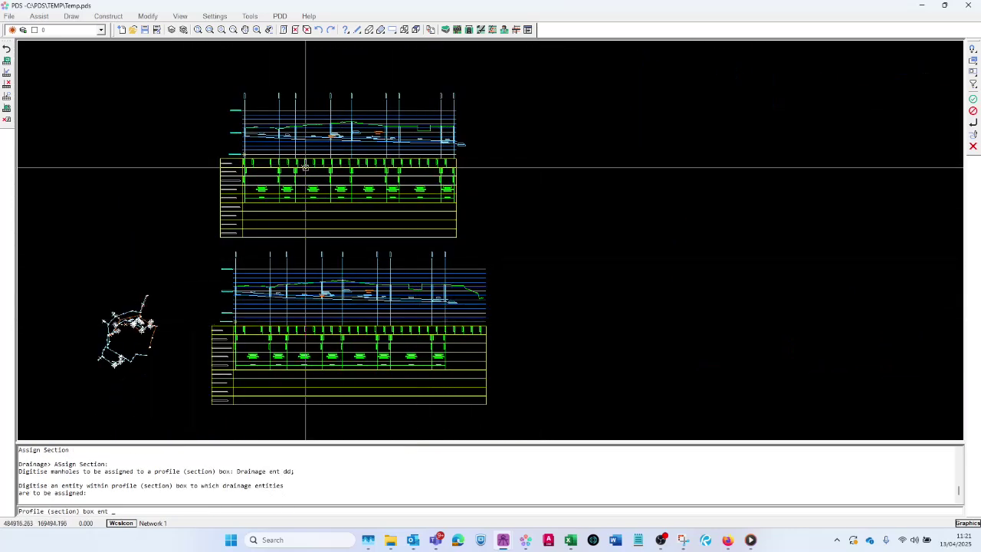
left_click(331, 188)
right_click(331, 188)
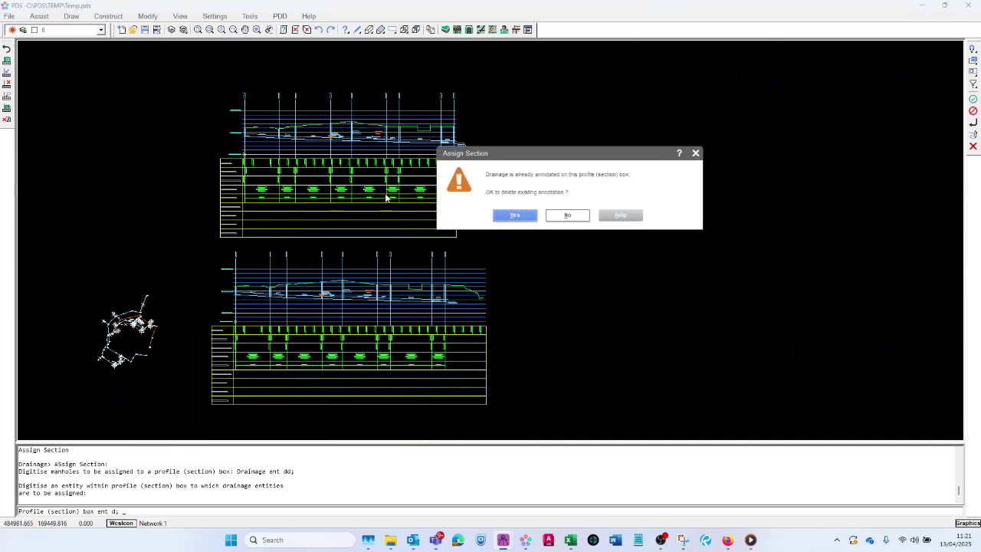
Delete the upper section's existing annotation and add the two picked manholes to its existing drainage assignments.
left_click(515, 215)
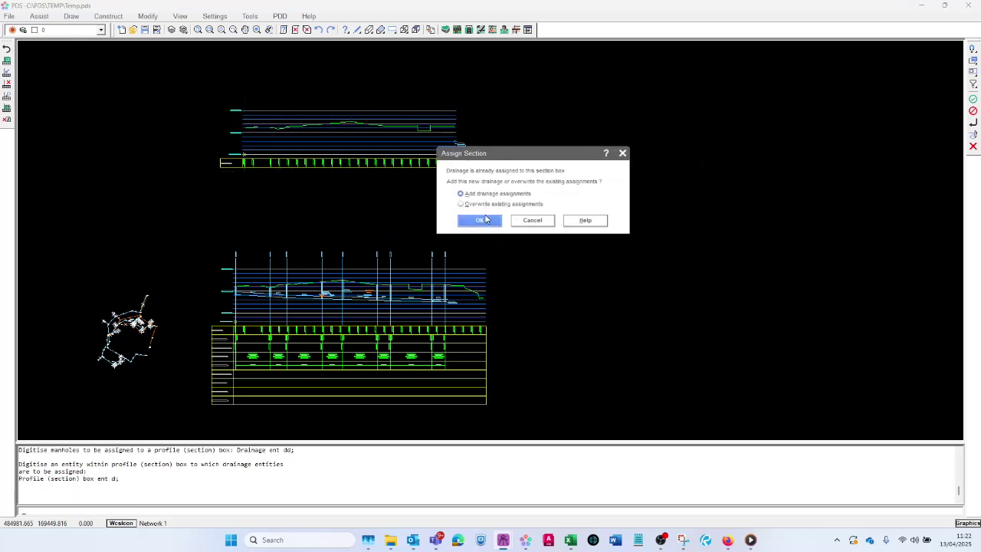
left_click(481, 221)
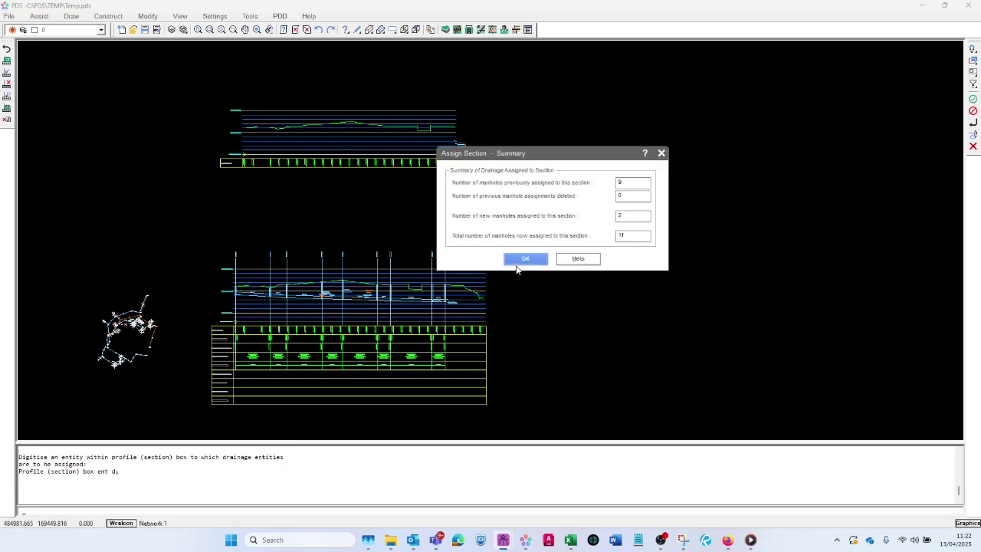
left_click(521, 261)
Turn off codes adjacent to pipes and put storm cover levels on Append line 1 and invert levels on Append line 2.
left_click(512, 197)
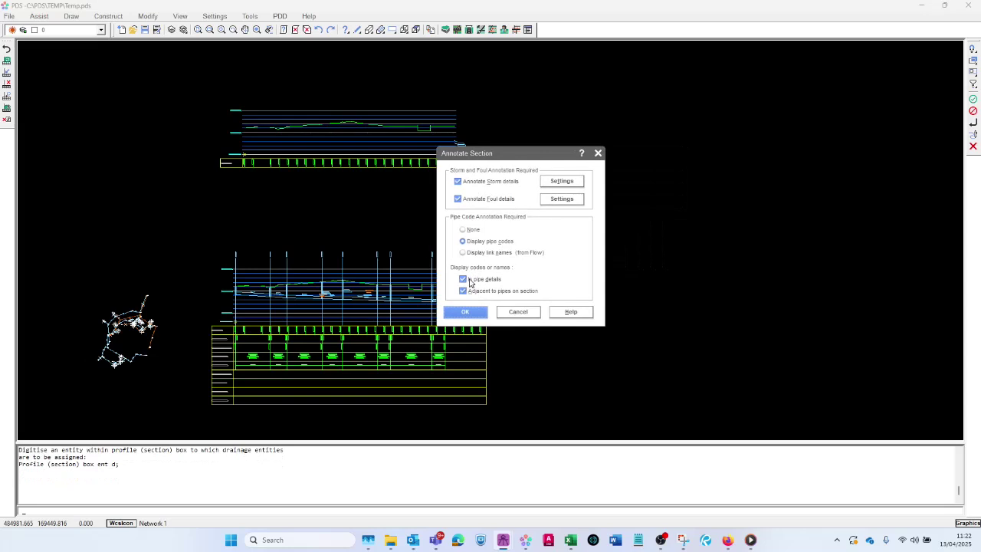
left_click(475, 292)
left_click(570, 183)
left_click(532, 222)
scroll(537, 237, "up", 1)
left_click(556, 234)
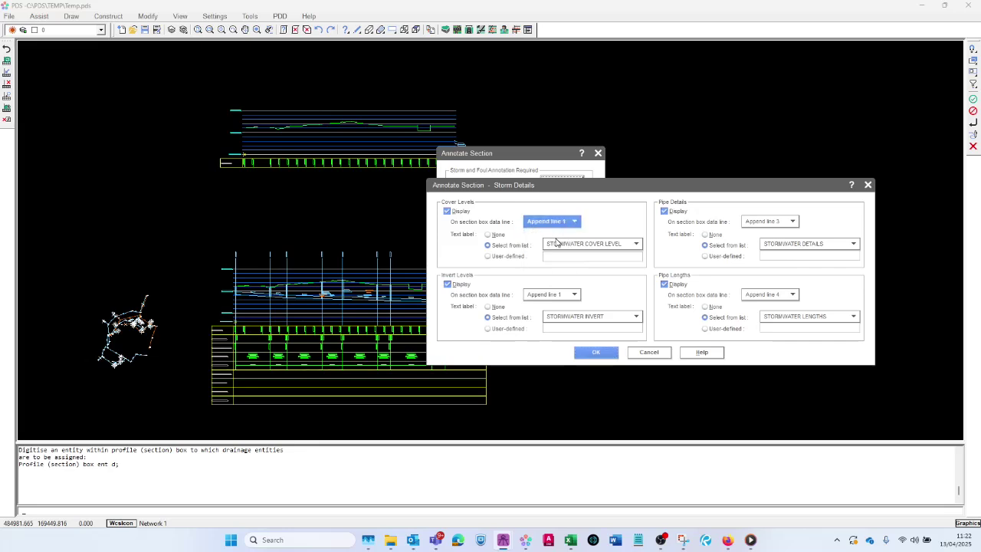
left_click(557, 295)
left_click(567, 316)
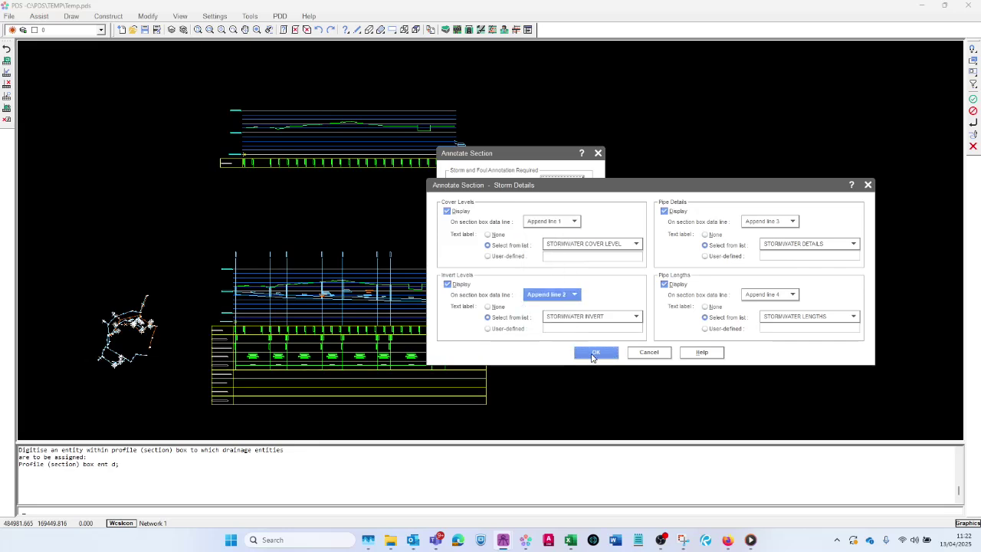
left_click(594, 353)
Annotate the upper section and generate crossing pipes from all networks, including pipes assigned to the section and all crossing services.
left_click(479, 312)
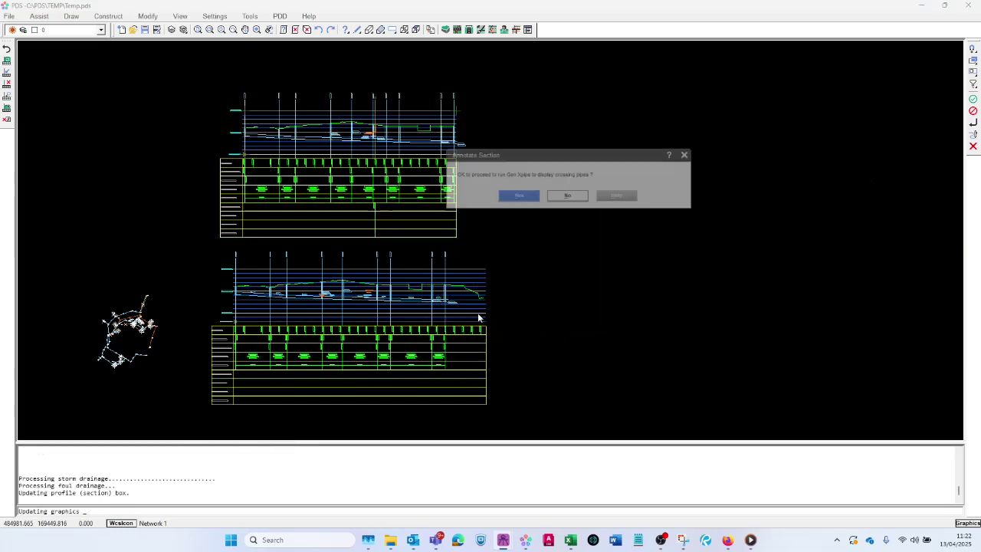
left_click(515, 198)
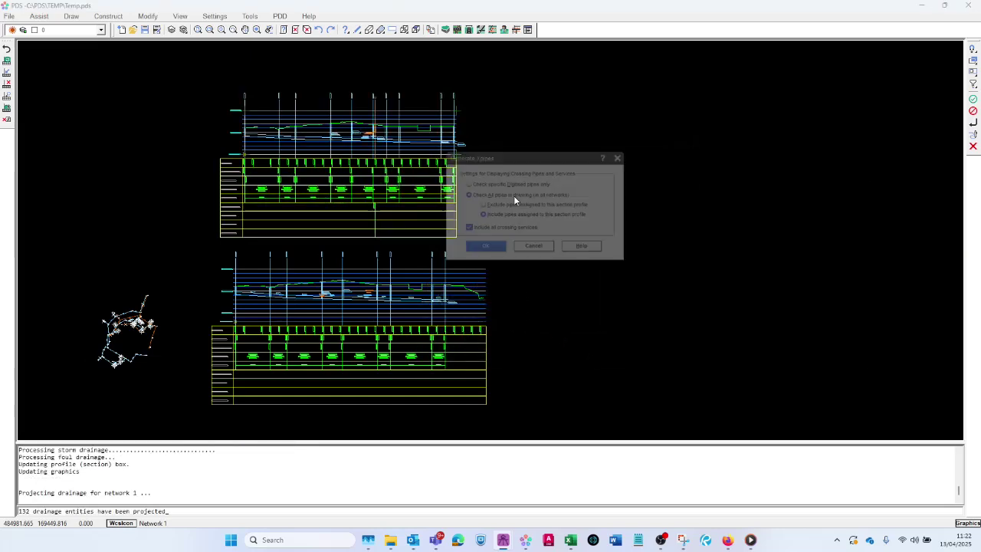
left_click(479, 250)
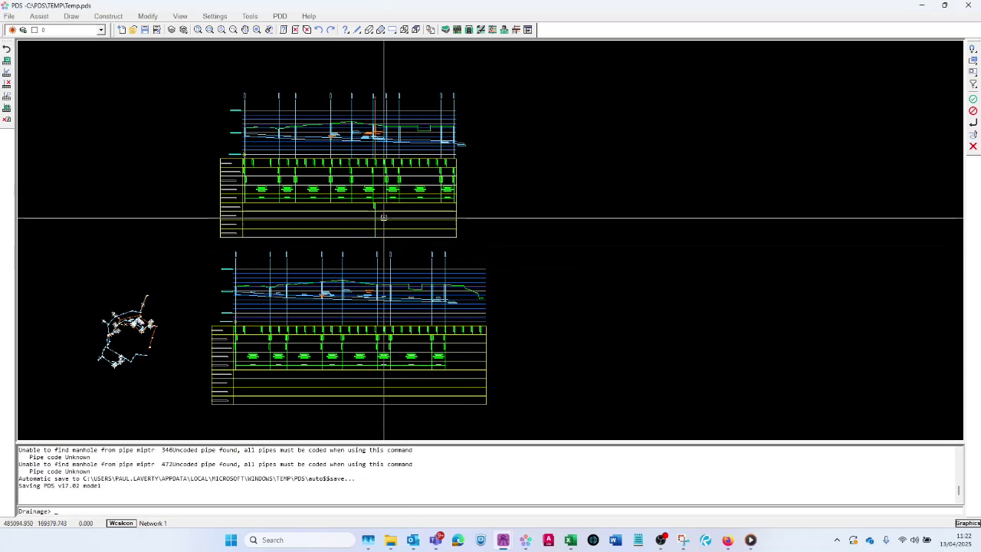
Examine the upper section's storm and foul data lines, manholes and crossing pipes along its profile.
scroll(337, 144, "up", 1)
scroll(236, 174, "up", 3)
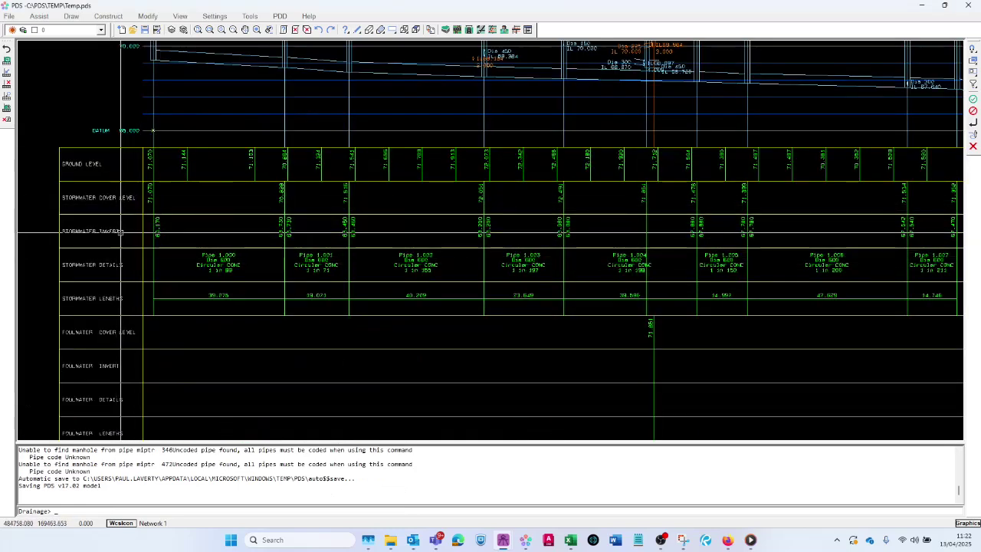
scroll(221, 281, "up", 2)
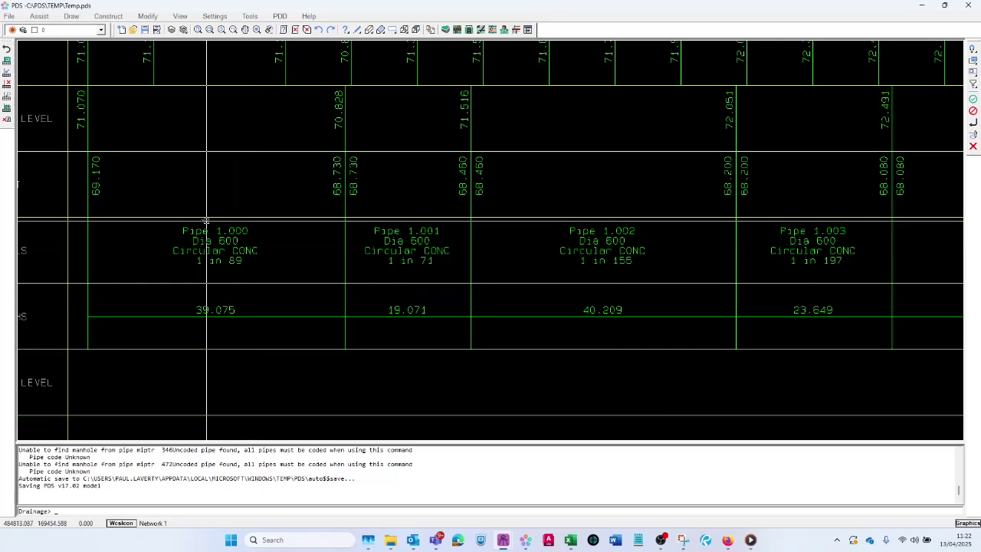
scroll(257, 310, "down", 3)
scroll(426, 138, "up", 2)
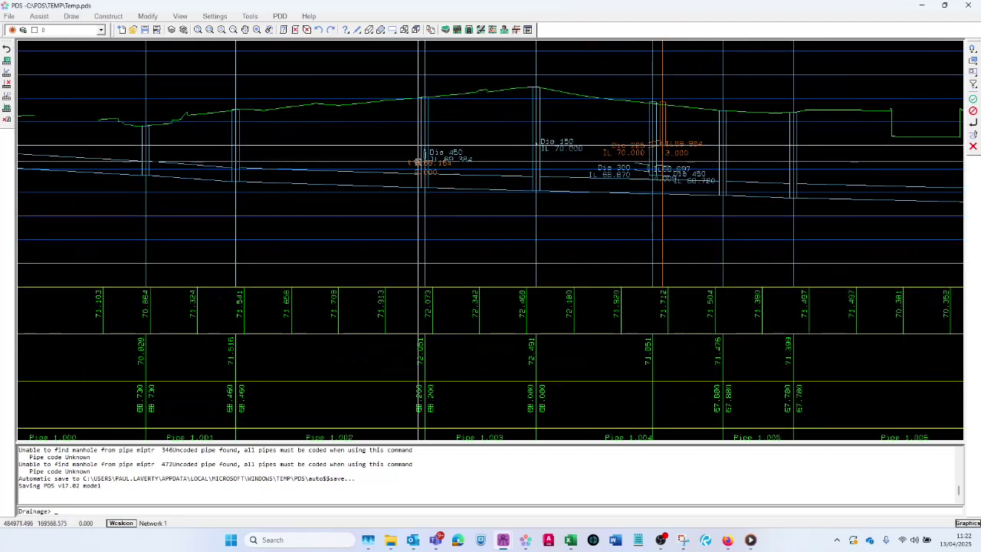
scroll(293, 164, "down", 1)
scroll(294, 165, "down", 1)
scroll(495, 151, "up", 3)
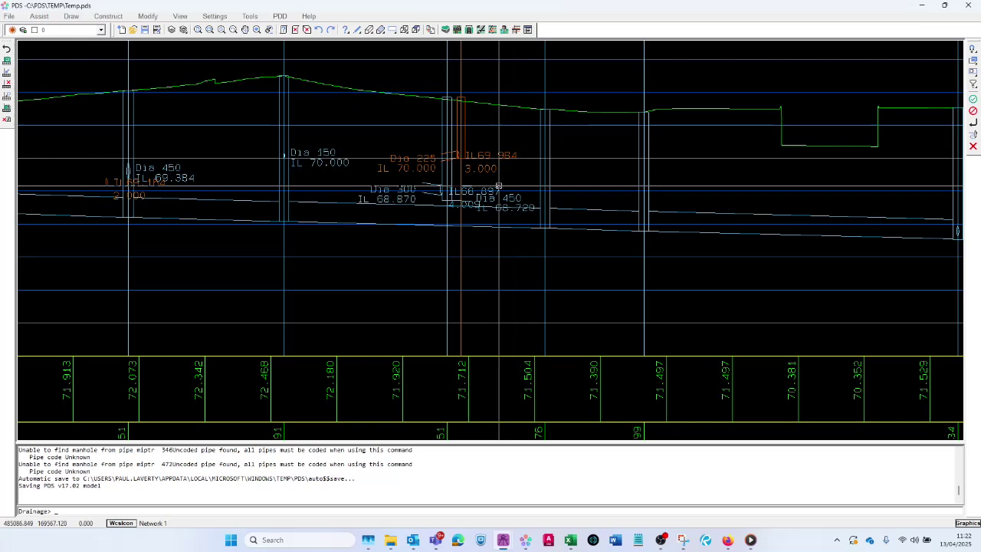
scroll(460, 184, "down", 2)
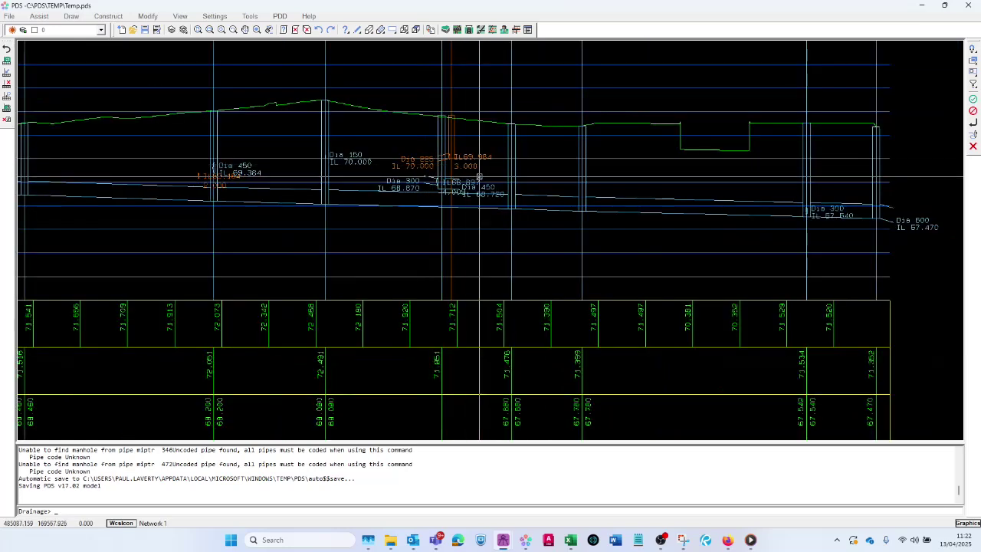
scroll(478, 178, "down", 3)
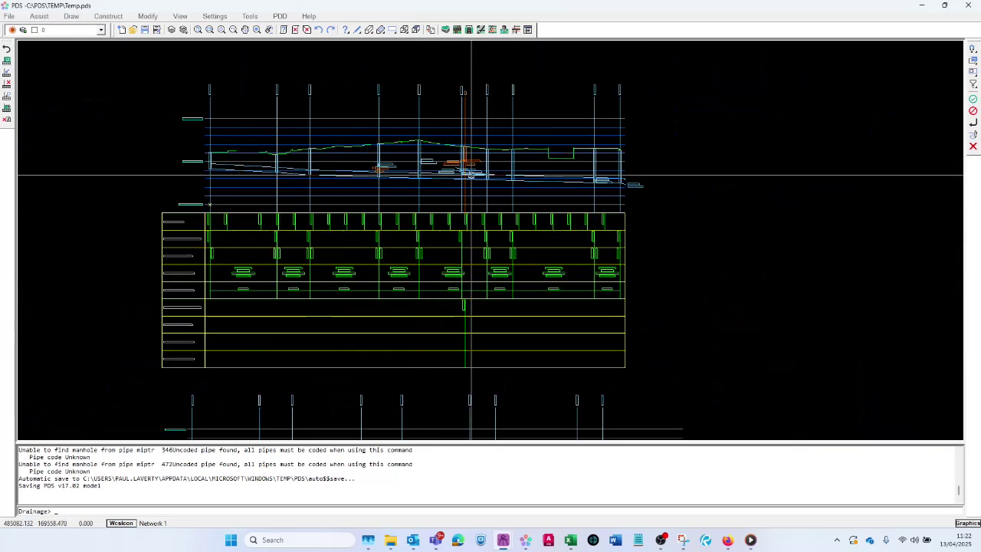
scroll(466, 146, "up", 1)
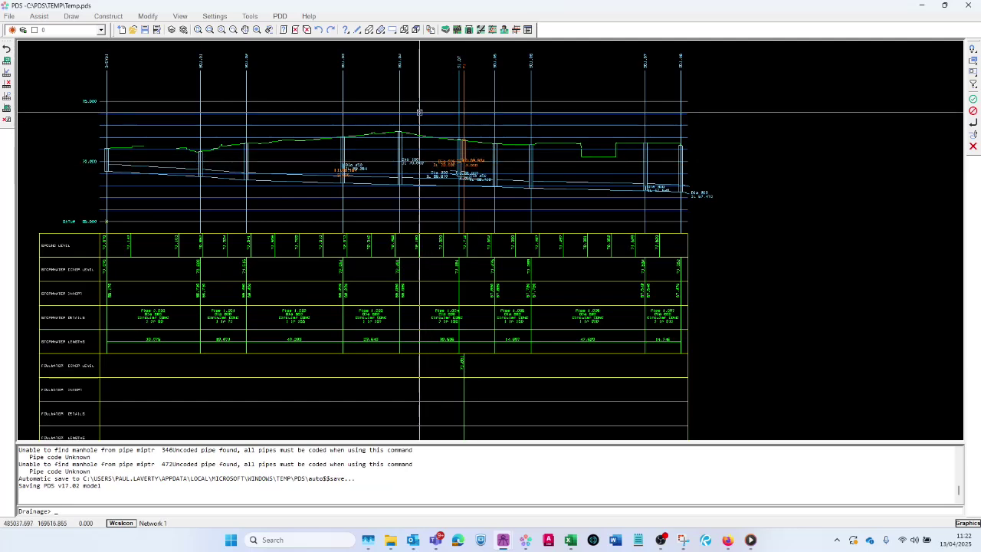
scroll(421, 112, "down", 3)
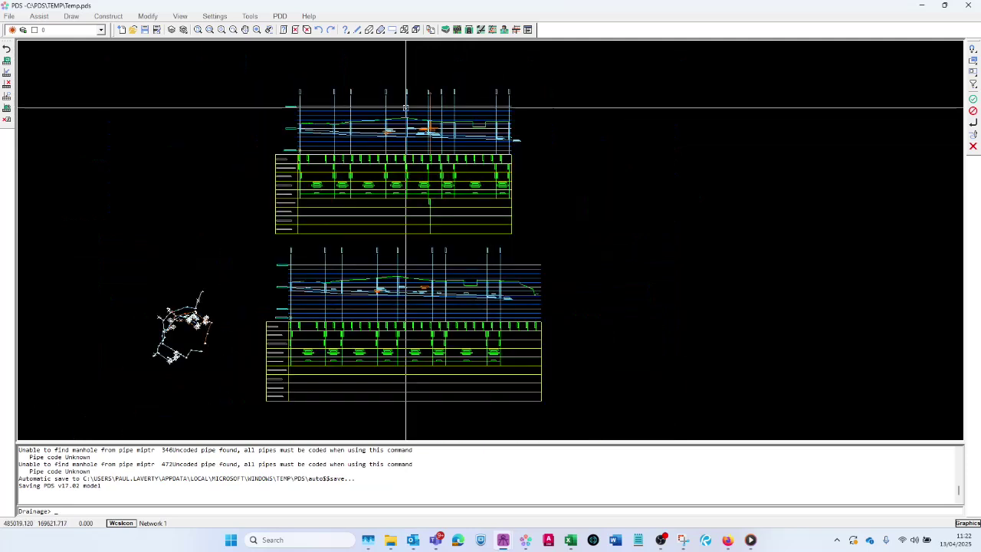
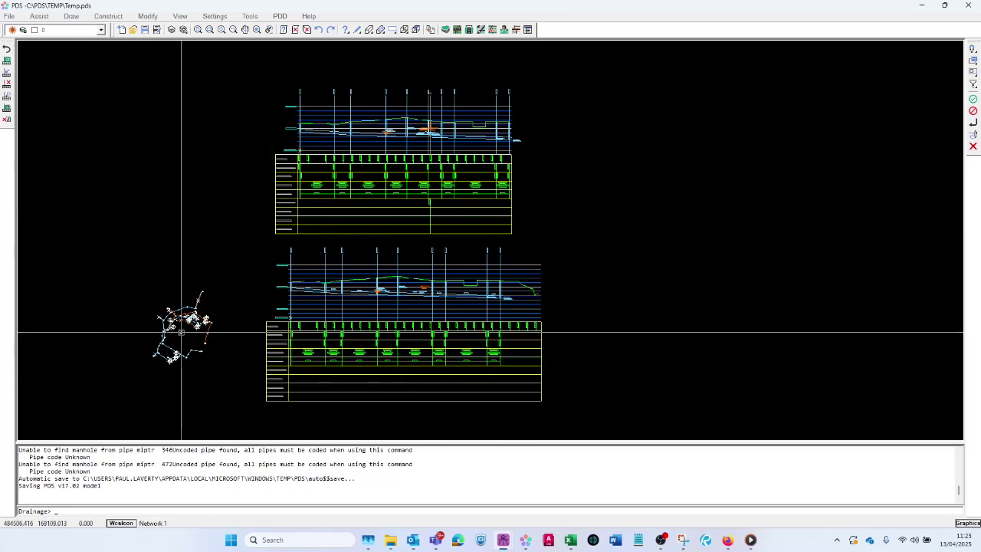
Generate a drainage section from complete storm run 5 with manholes SPP1.02 and S1.01, placing its box beside the upper section.
scroll(185, 335, "up", 6)
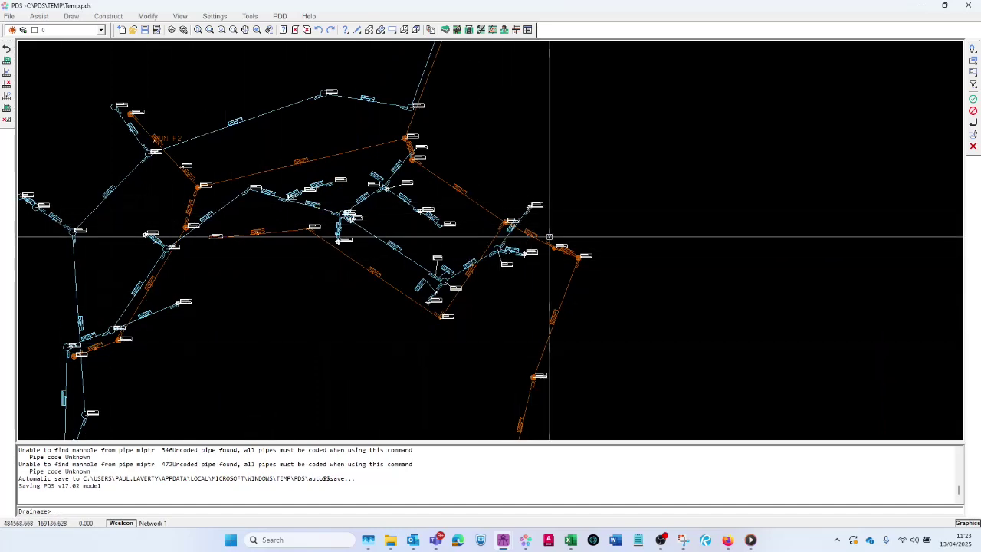
scroll(537, 218, "up", 4)
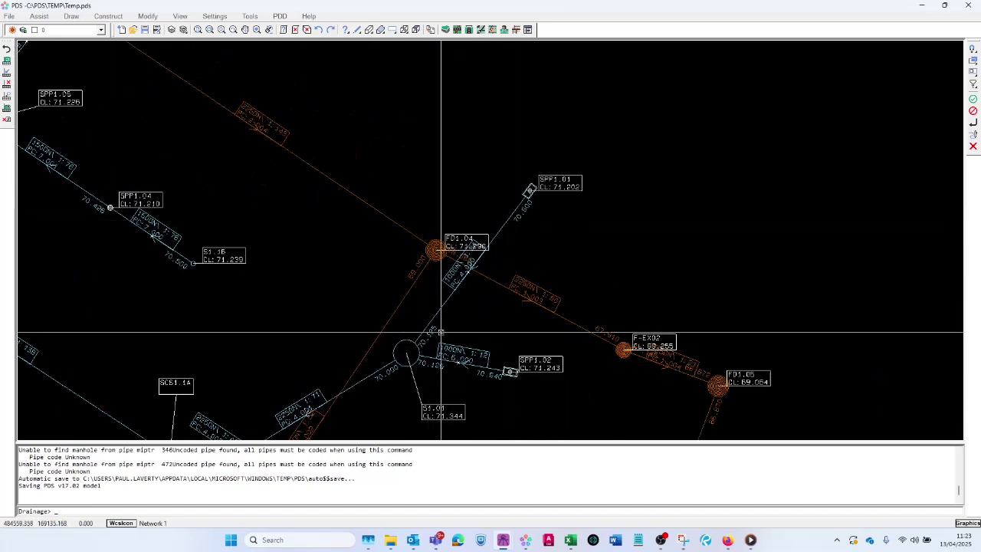
scroll(519, 140, "down", 6)
scroll(345, 138, "down", 3)
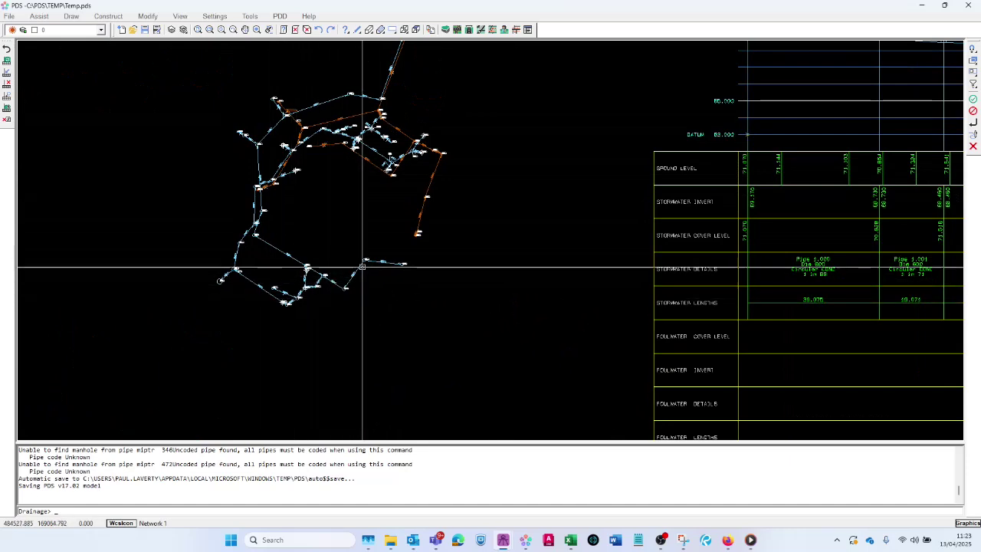
left_click(6, 61)
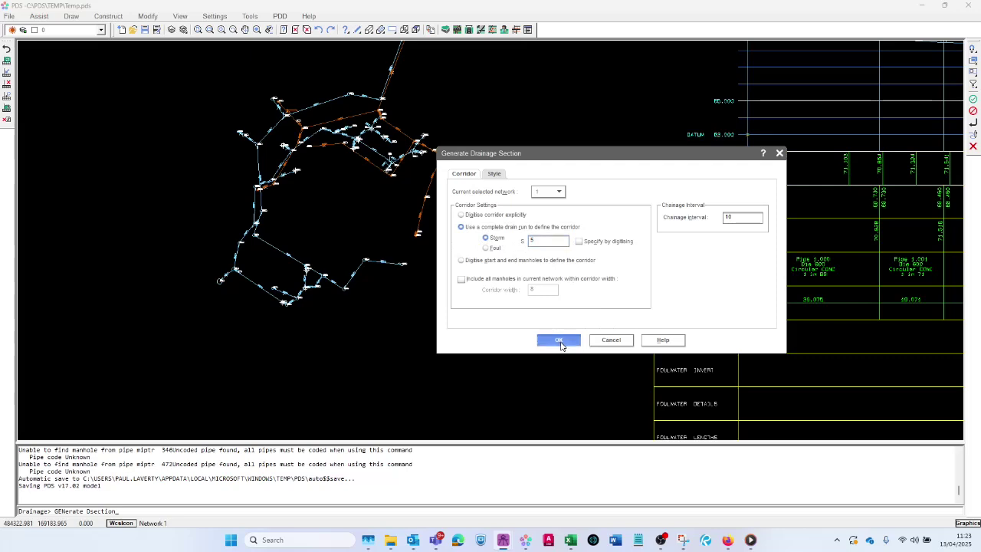
left_click(559, 341)
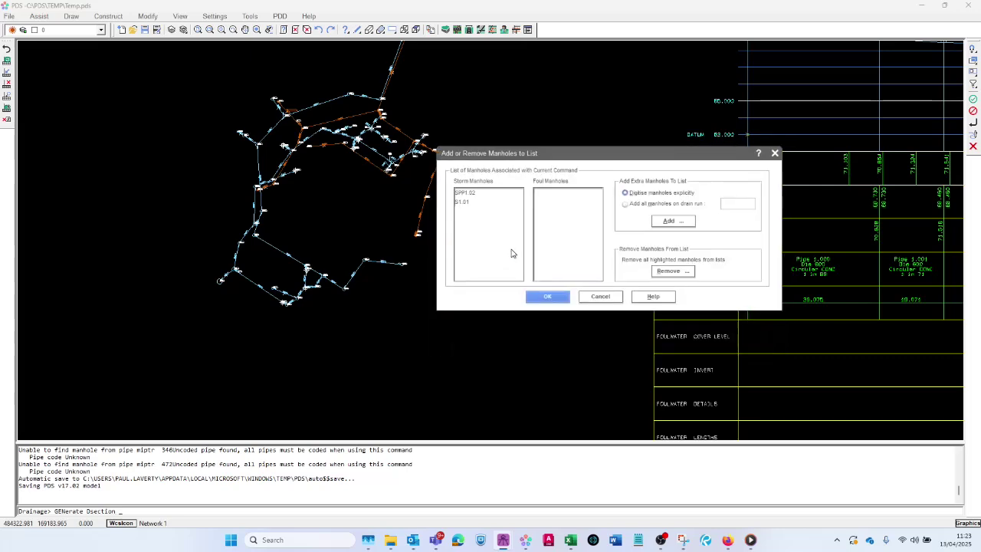
left_click(546, 296)
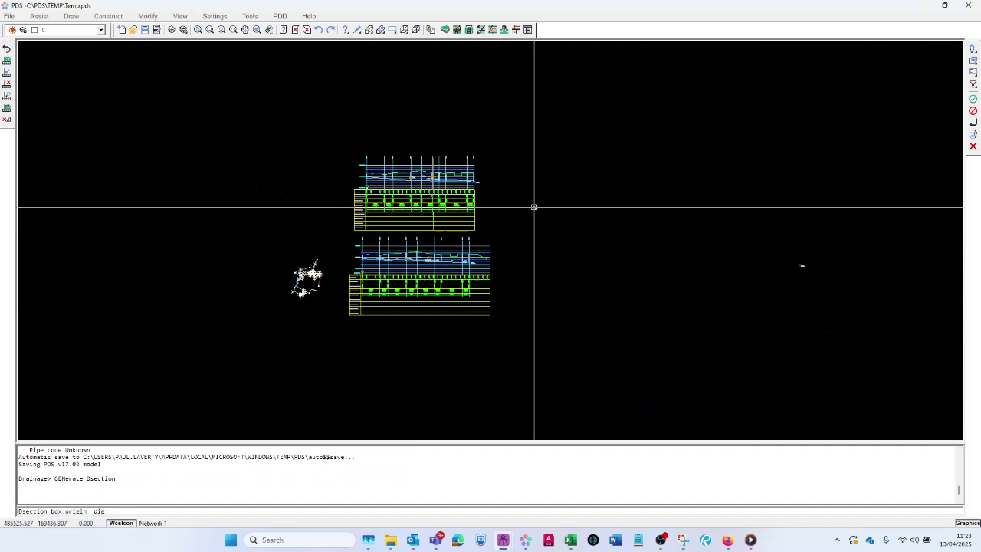
left_click(535, 210)
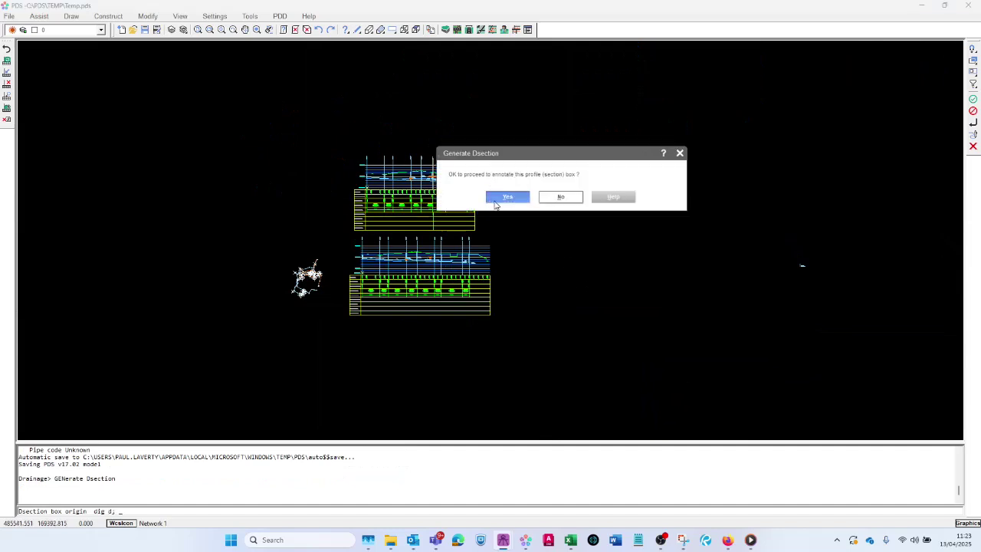
Annotate the new section with foul boxes added, and generate its crossing pipes from all networks, including all crossing services.
left_click(495, 201)
left_click(466, 312)
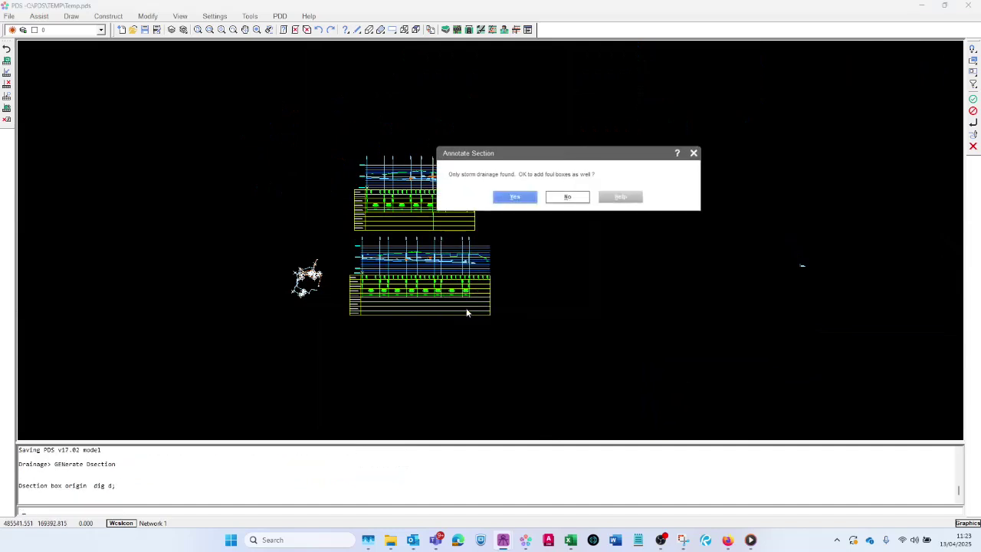
left_click(512, 202)
left_click(524, 198)
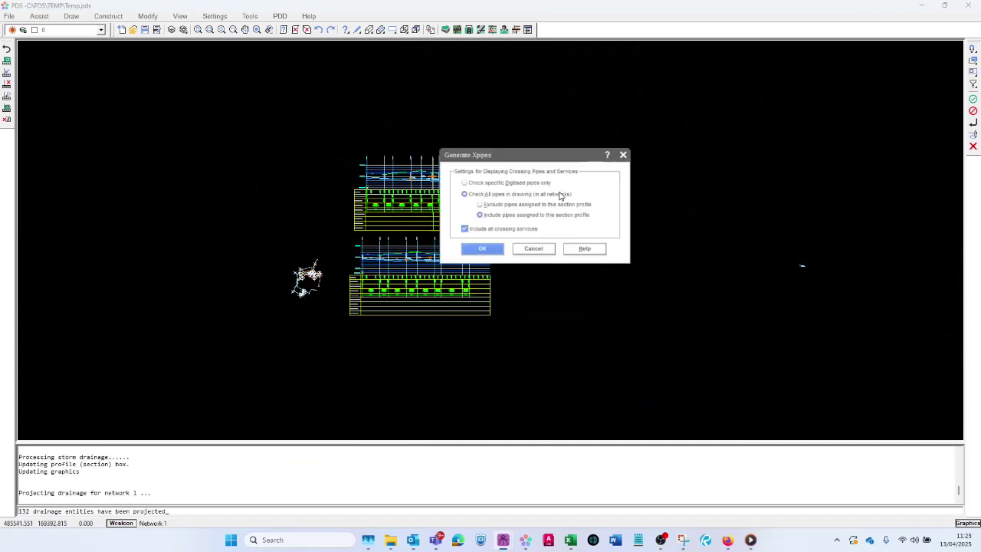
left_click(478, 250)
Examine the short run 5 section's profile and annotation boxes, comparing it with the neighbouring sections.
scroll(544, 193, "up", 5)
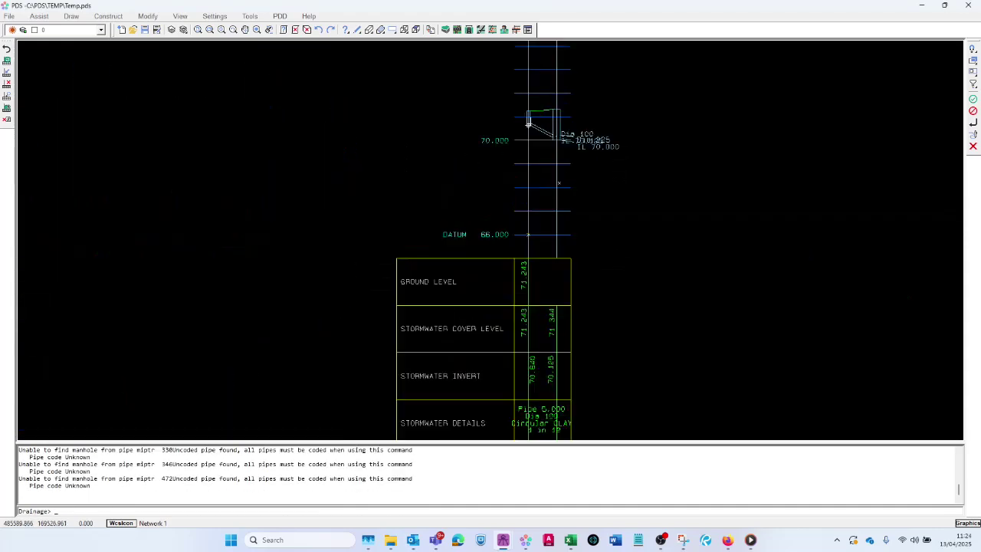
scroll(521, 100, "down", 3)
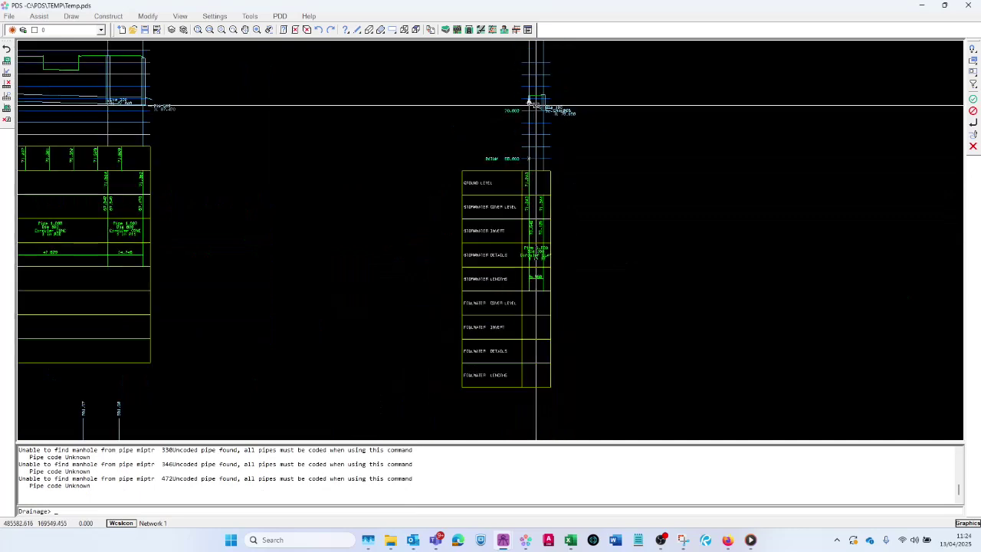
scroll(539, 109, "up", 4)
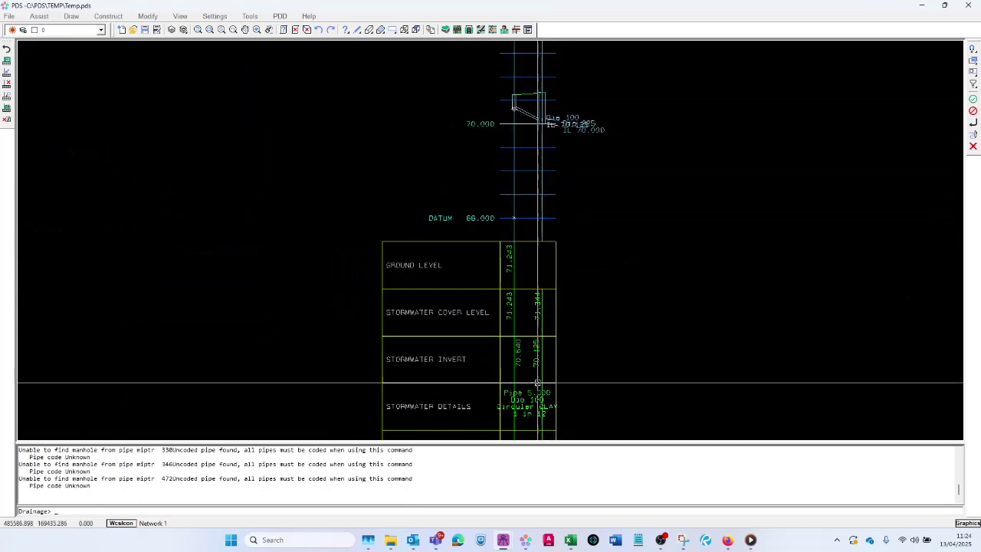
scroll(601, 153, "down", 5)
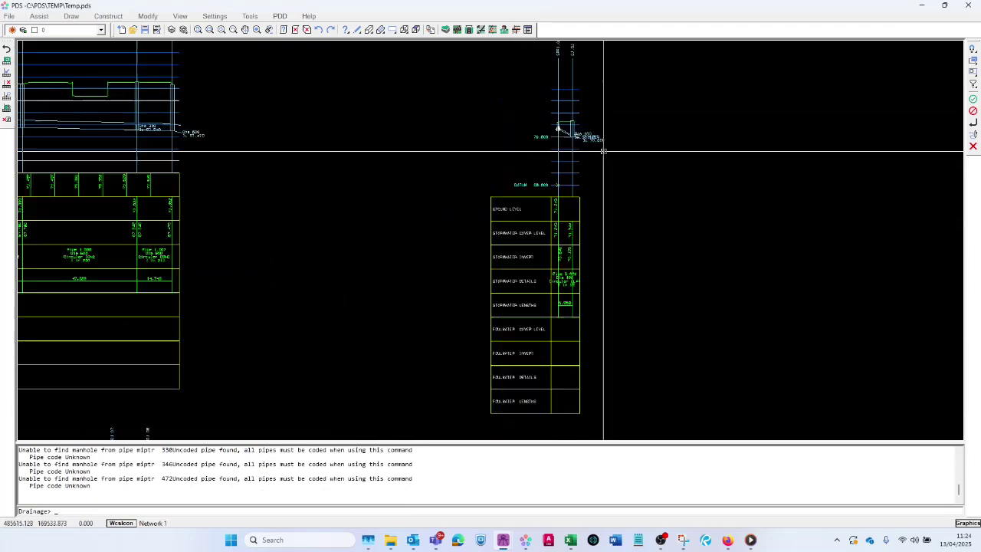
middle_click_drag(234, 375, 341, 322)
scroll(322, 302, "up", 2)
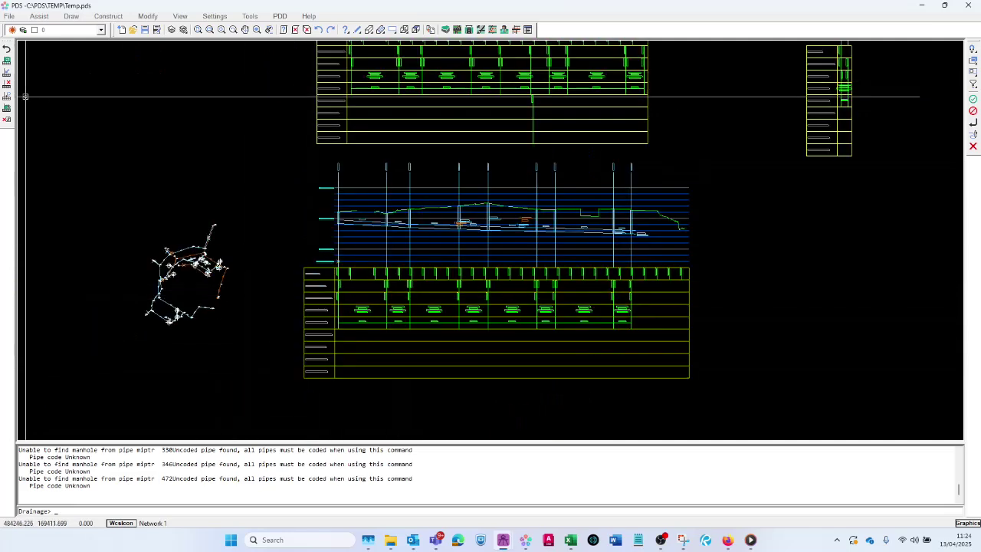
Generate a drainage section from complete storm run 4, picked by digitising in the plan, and place its box beyond the short section.
left_click(7, 63)
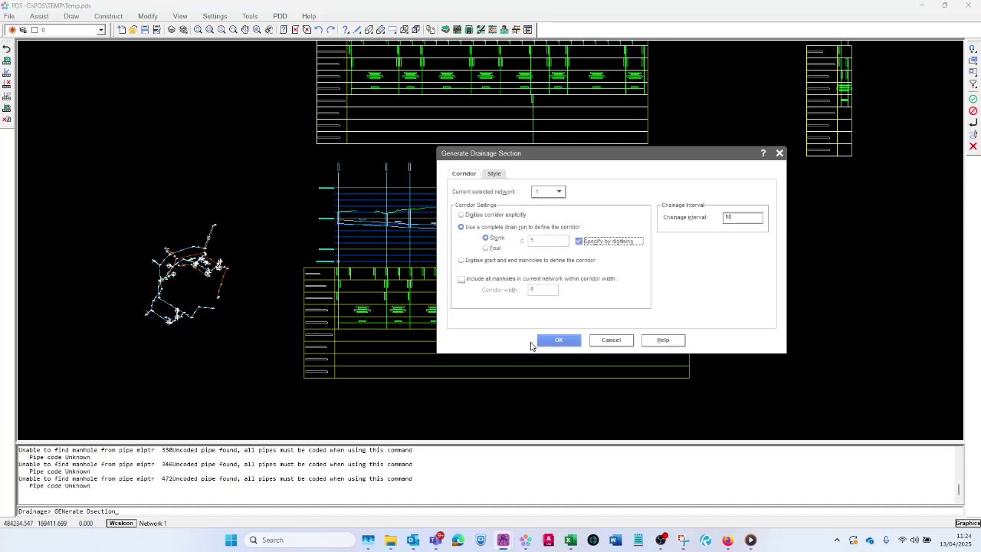
left_click(551, 342)
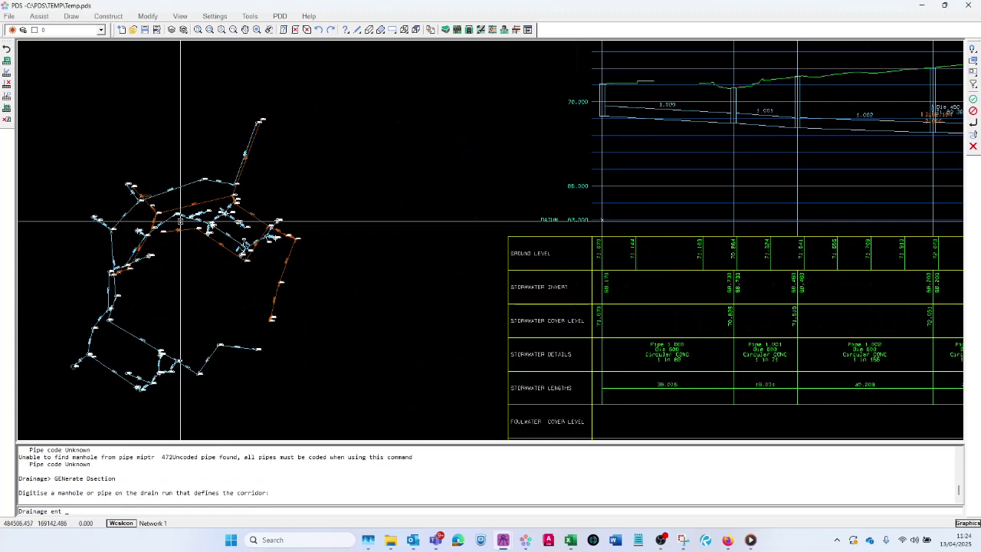
left_click(166, 221)
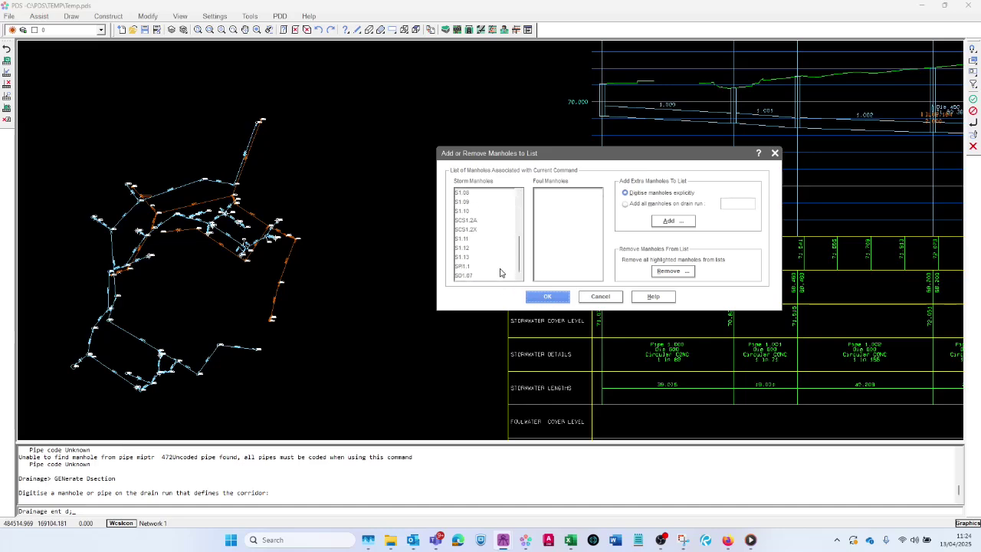
left_click(545, 297)
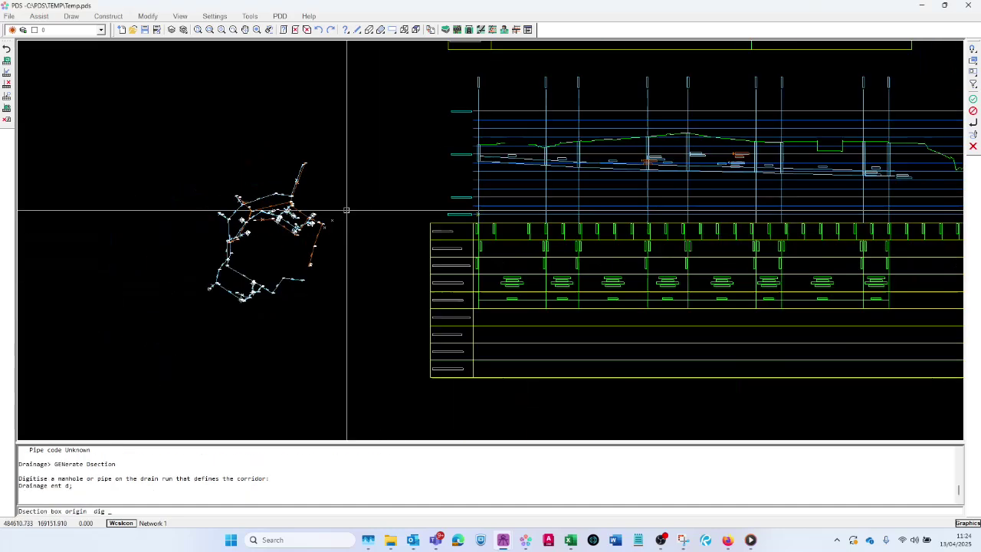
left_click(512, 169)
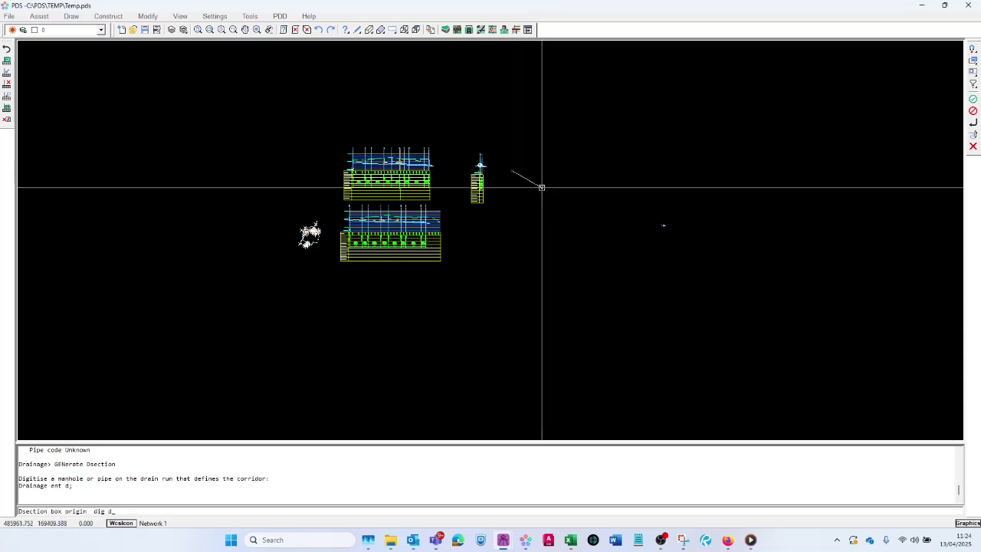
Annotate the new section with storm and foul details, and generate crossing pipes from all networks, including assigned pipes and crossing services.
left_click(509, 197)
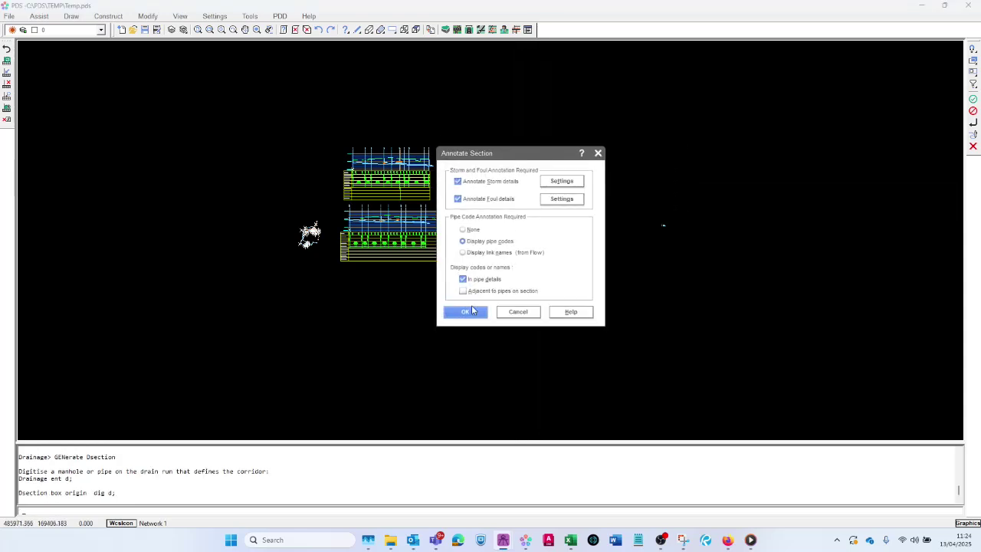
left_click(465, 312)
left_click(517, 197)
left_click(526, 197)
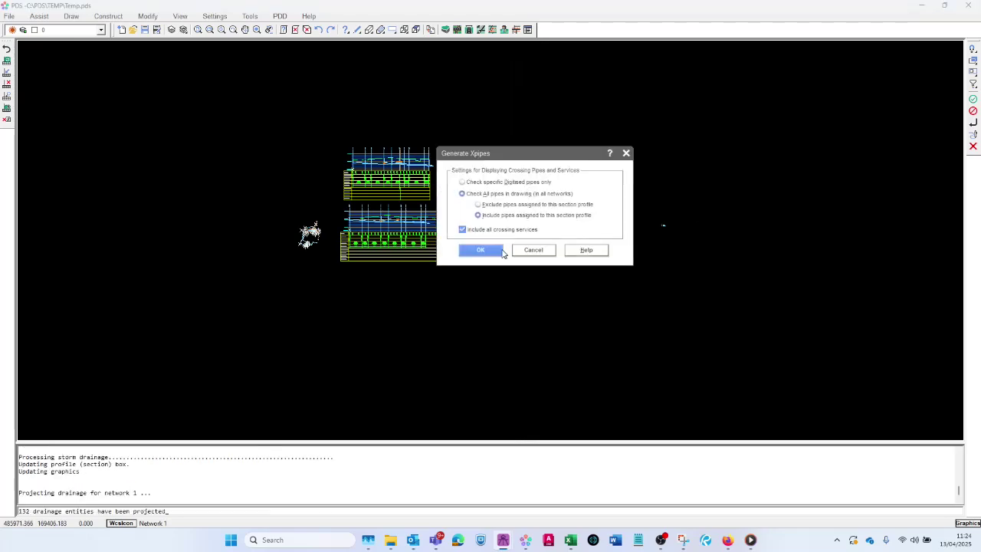
left_click(480, 250)
Examine the run 4 section's stormwater levels, pipe details, lengths and crossing pipes, and compare it with the other sections.
scroll(556, 172, "up", 5)
scroll(532, 149, "up", 5)
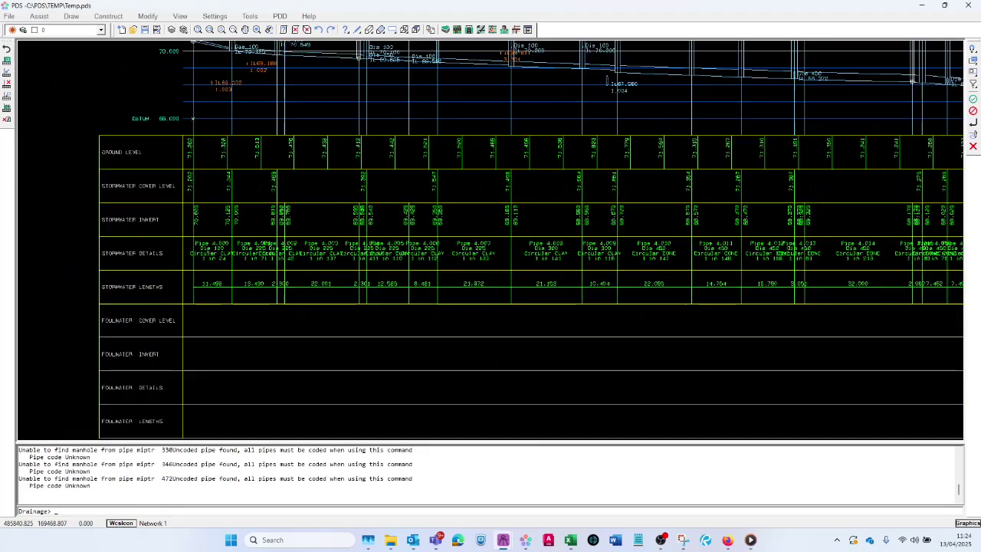
scroll(331, 254, "down", 1)
scroll(812, 253, "up", 3)
scroll(957, 261, "up", 1)
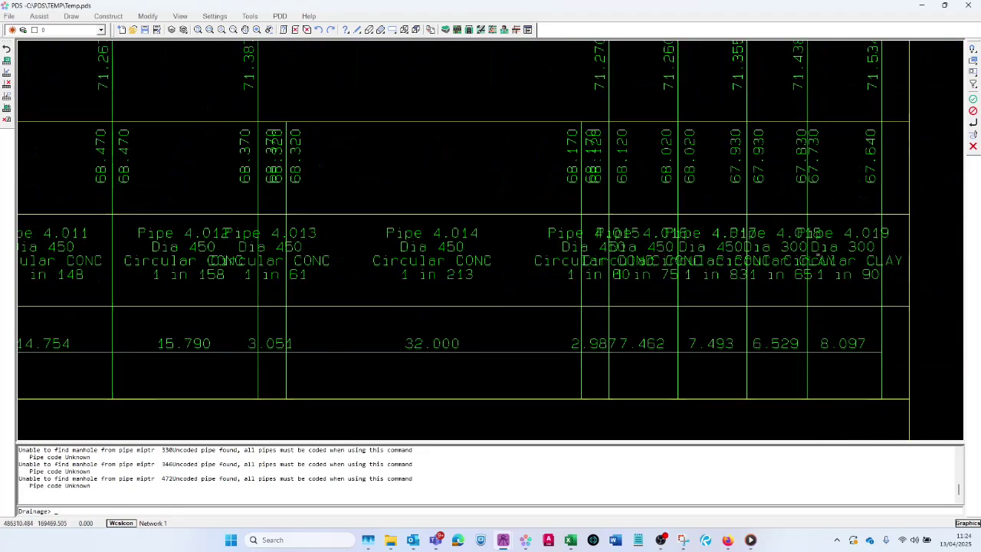
scroll(665, 183, "down", 6)
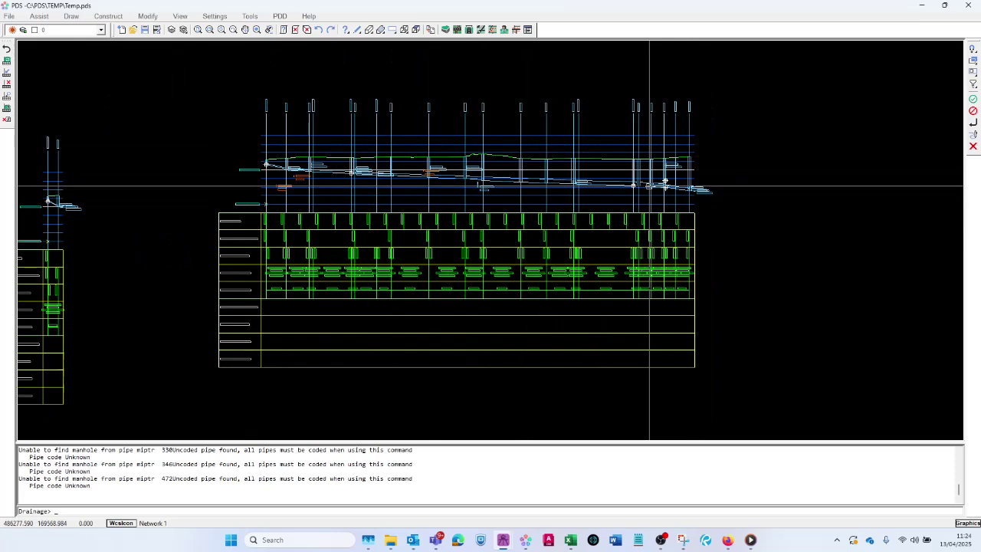
scroll(464, 157, "down", 1)
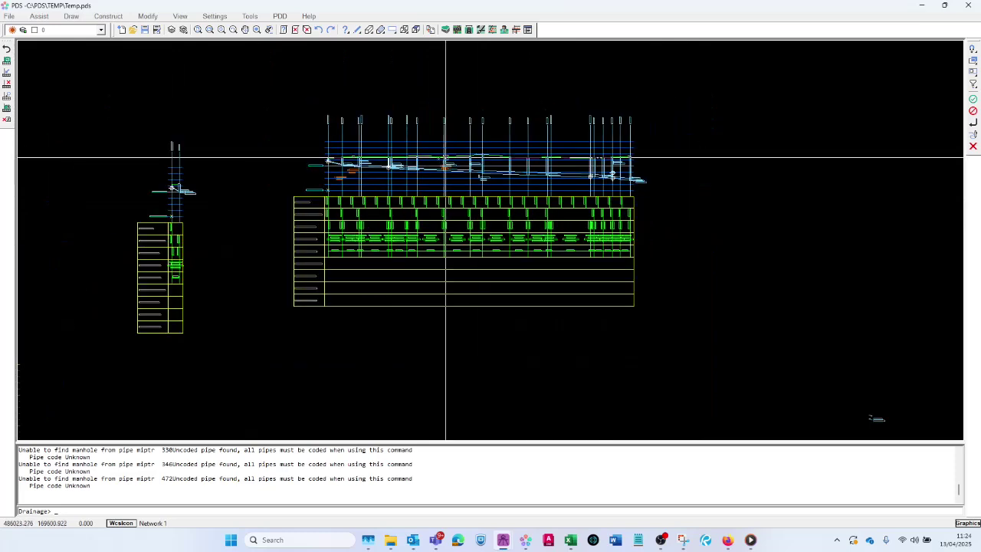
scroll(541, 289, "down", 2)
scroll(547, 197, "down", 1)
scroll(546, 199, "up", 1)
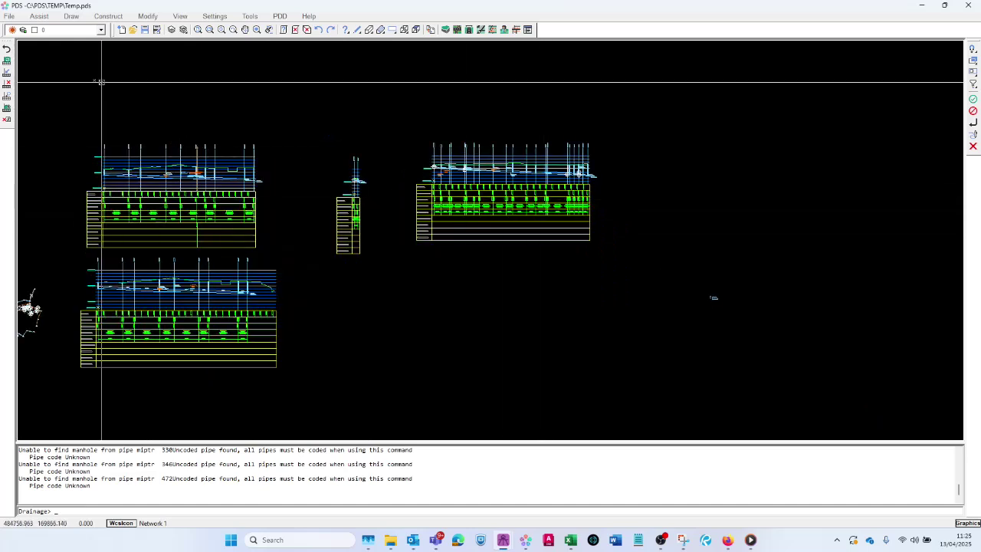
Measure the offsets from the storm run's manholes to the adjacent foul manhole and foul pipe in the network plan.
left_click(7, 71)
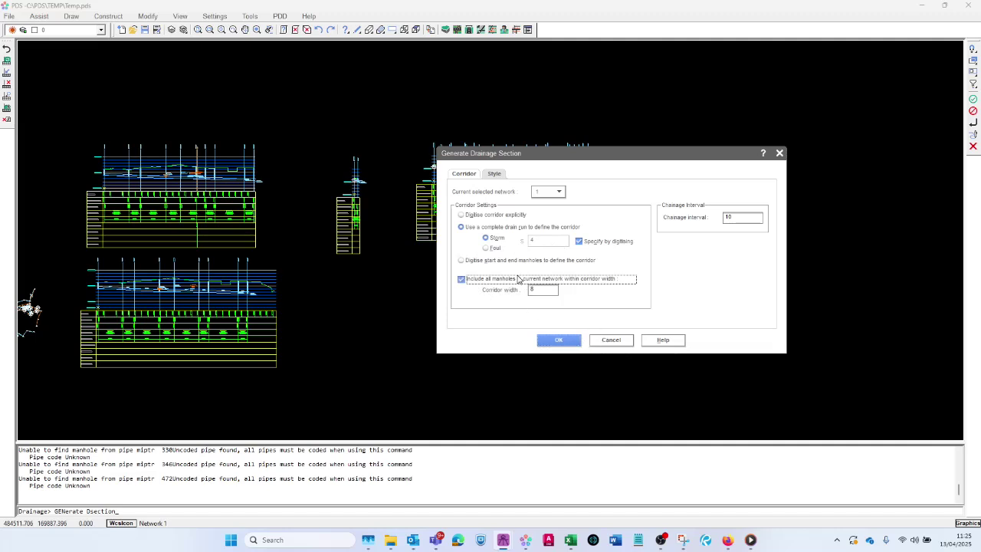
left_click(611, 340)
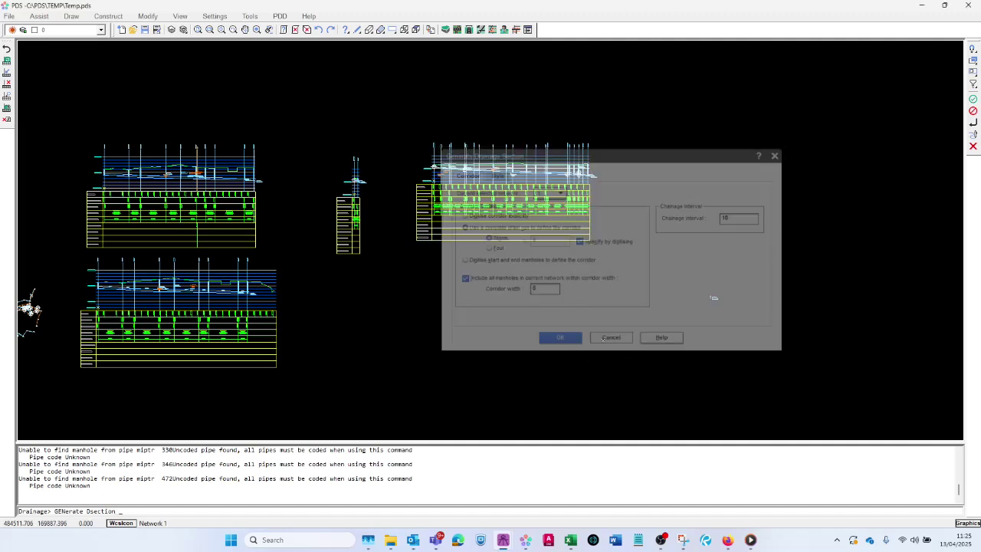
scroll(424, 298, "down", 1)
scroll(138, 314, "up", 1)
scroll(137, 314, "up", 2)
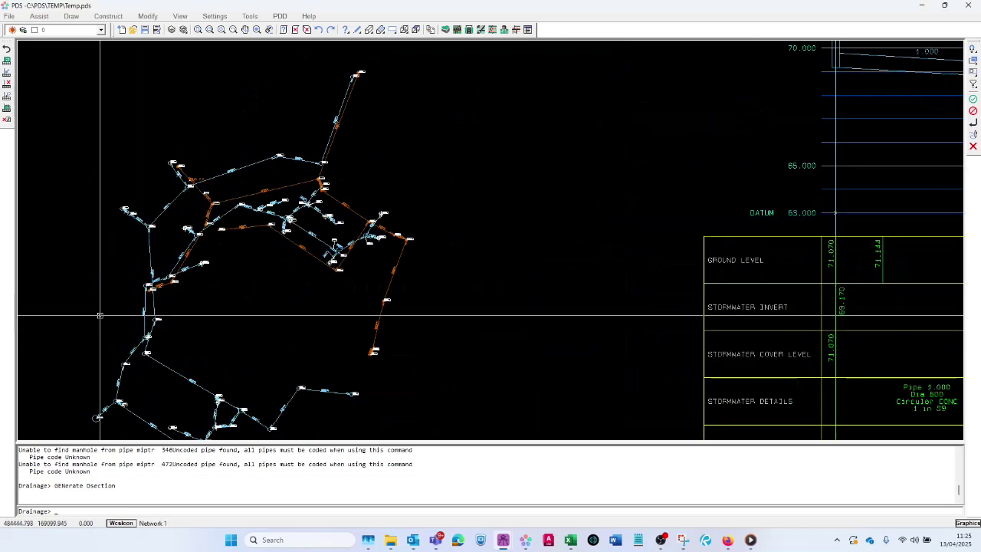
scroll(169, 276, "up", 3)
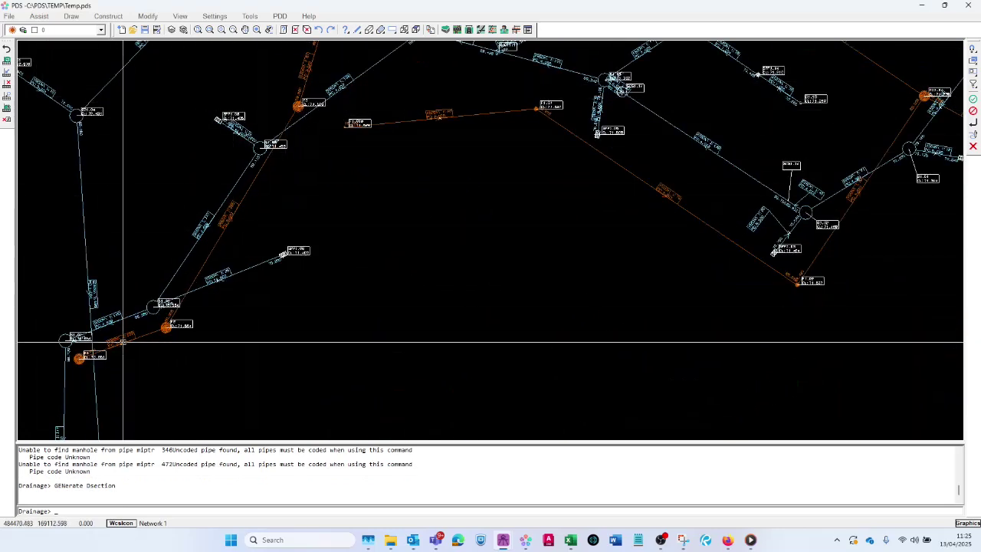
left_click(345, 32)
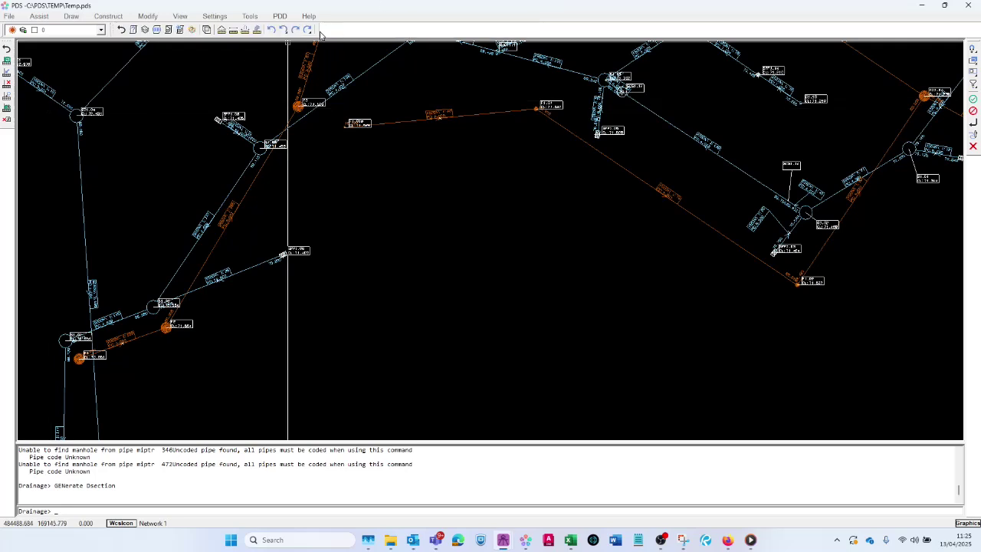
left_click(233, 31)
left_click(153, 310)
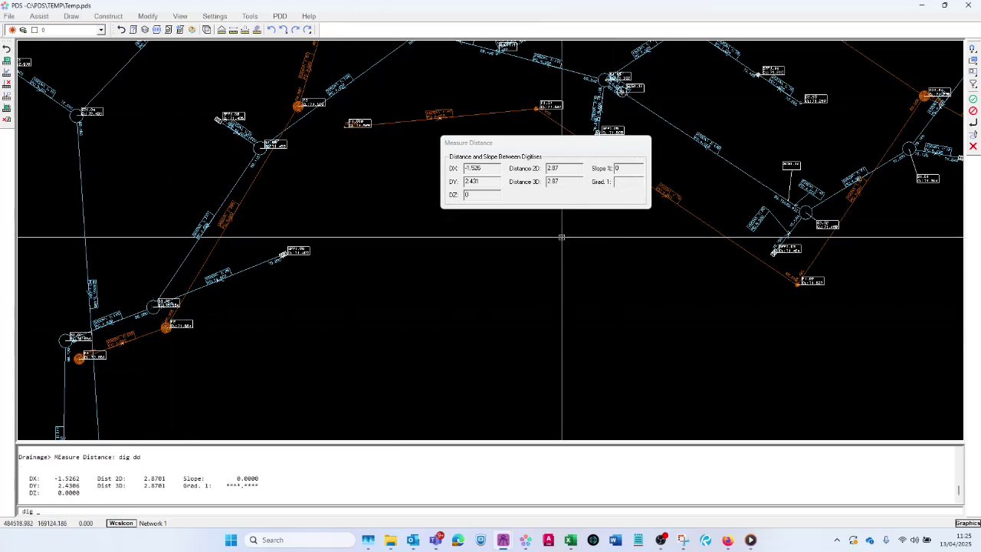
left_click(806, 212)
left_click(771, 269)
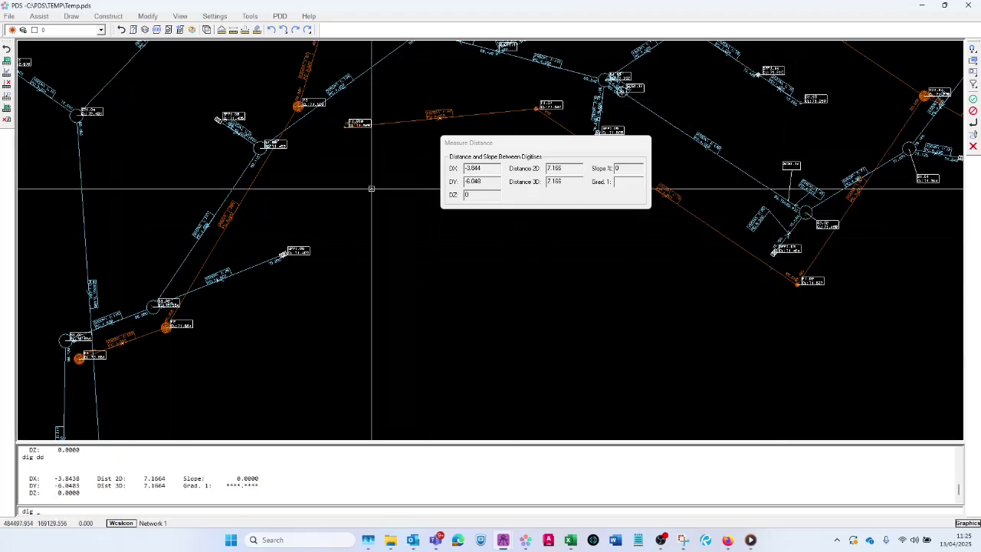
scroll(111, 155, "down", 4)
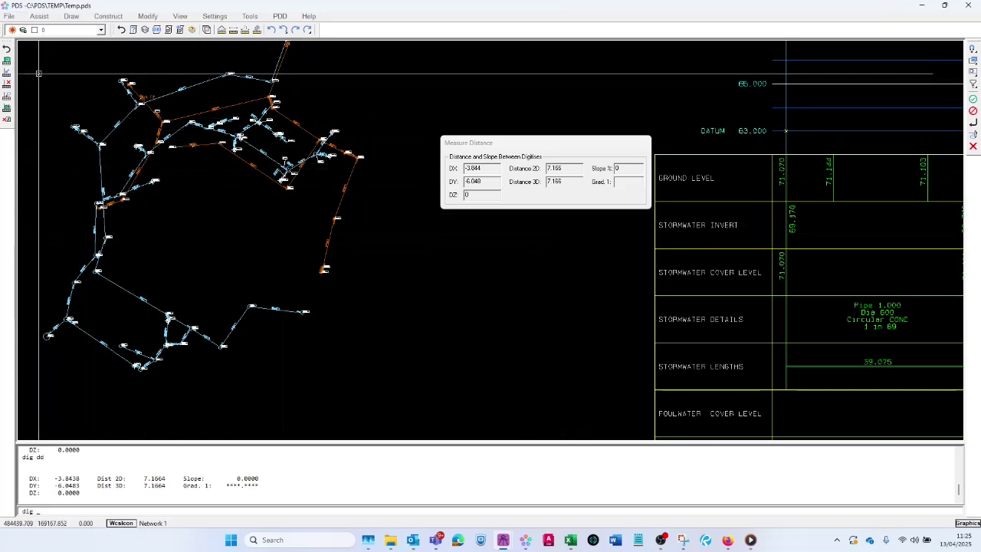
Generate a section from a digitised complete storm run, including all manholes within a corridor width of 8, and place its box beyond the existing sections.
left_click(7, 62)
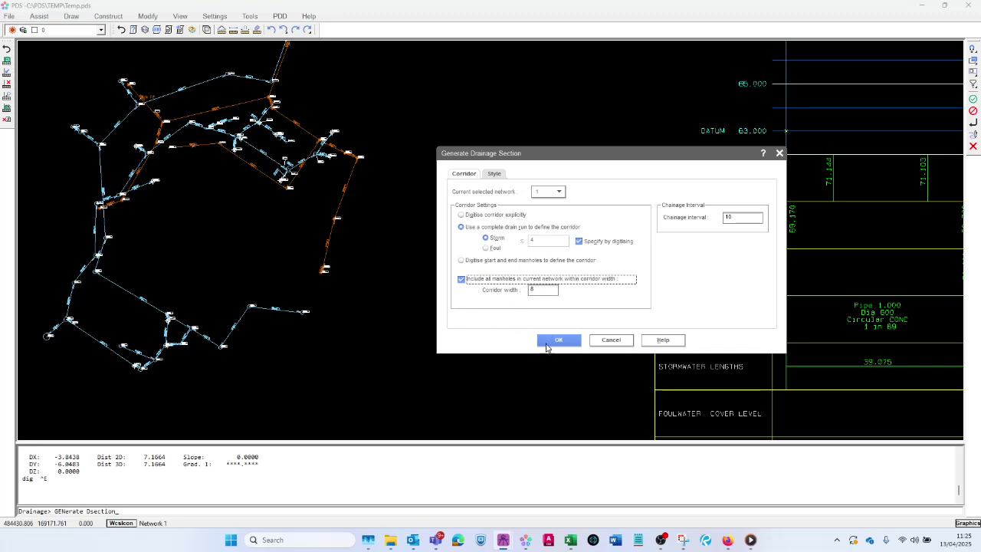
left_click(548, 341)
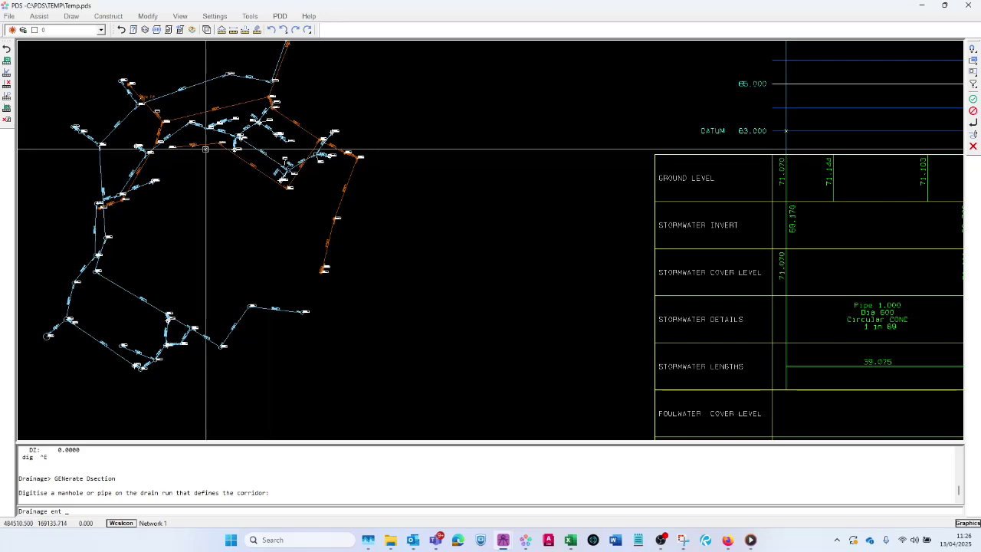
left_click(222, 209)
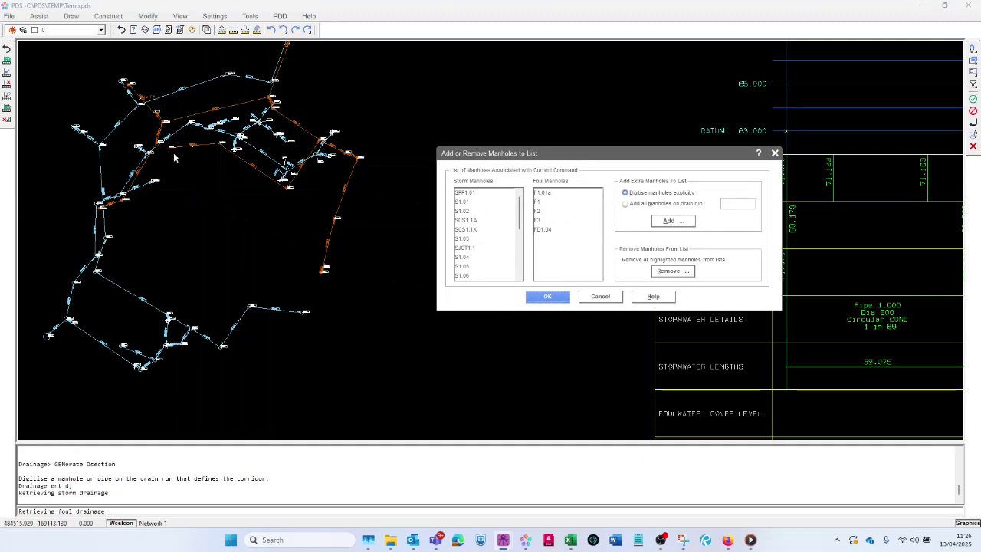
left_click(547, 297)
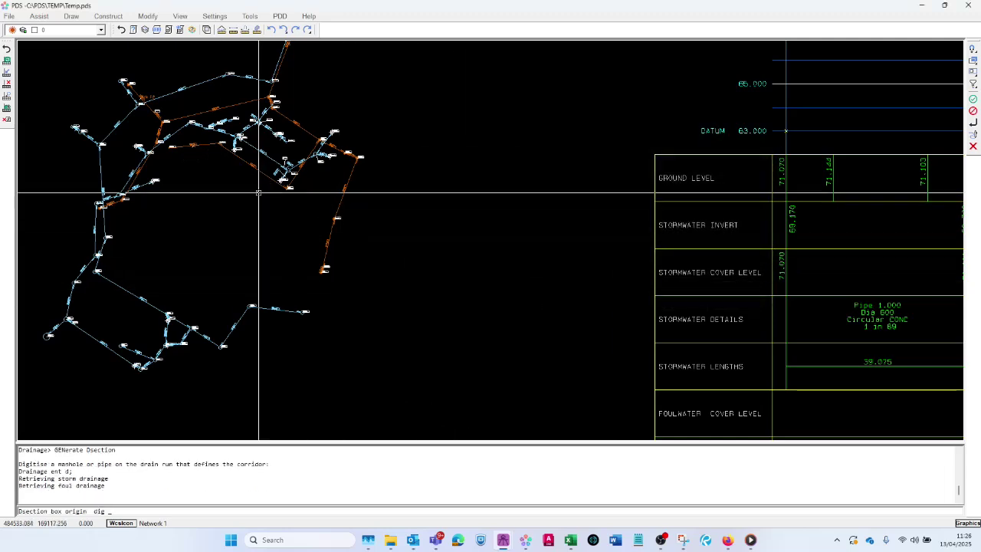
scroll(236, 153, "up", 5)
scroll(166, 149, "down", 3)
scroll(287, 235, "up", 2)
scroll(247, 265, "down", 7)
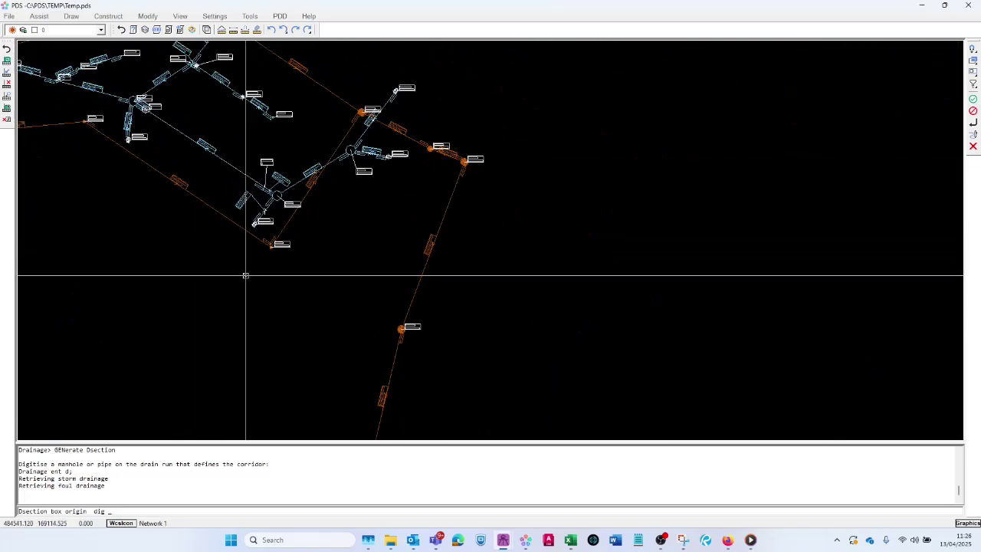
scroll(253, 191, "down", 3)
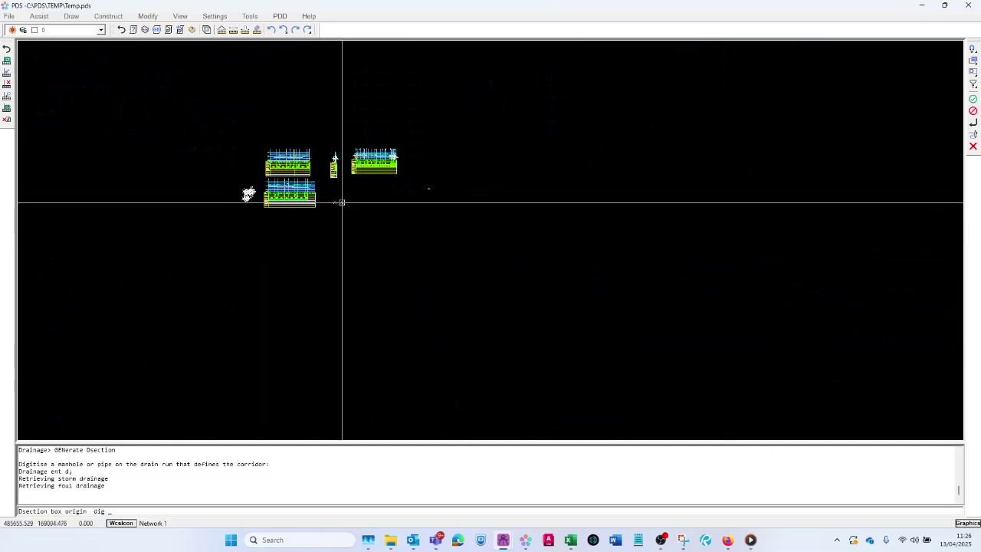
left_click(433, 178)
Annotate the newly placed corridor section with its storm and foul drainage details.
left_click(504, 200)
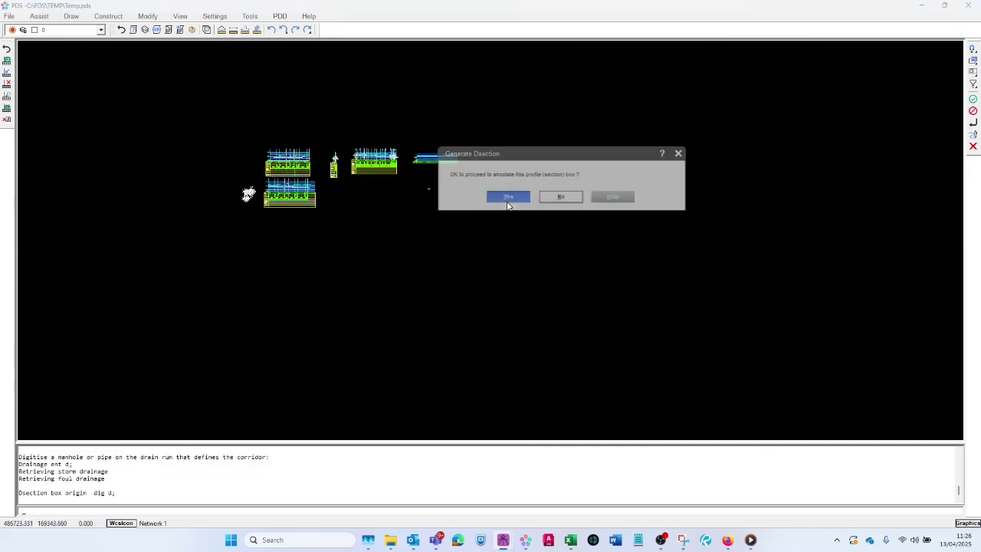
left_click(465, 313)
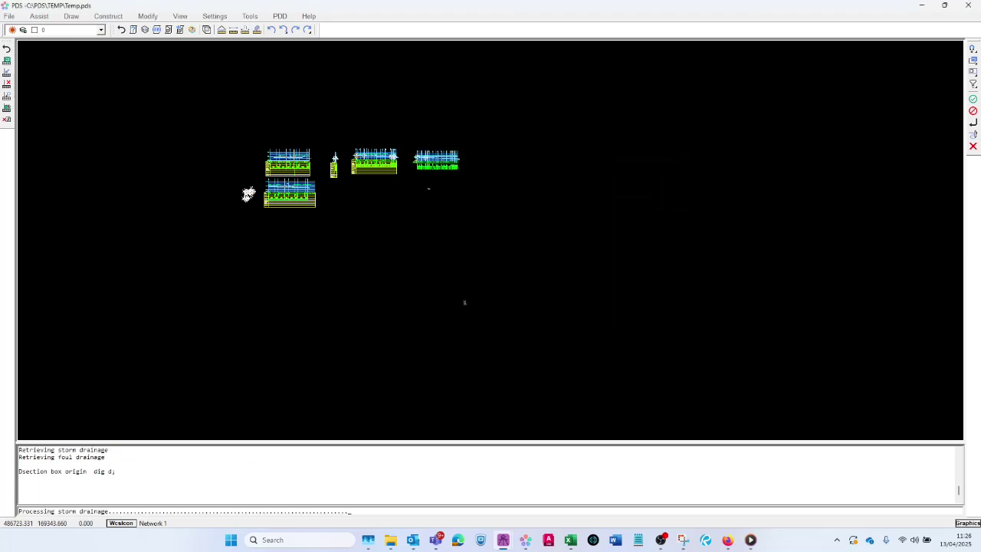
left_click(515, 198)
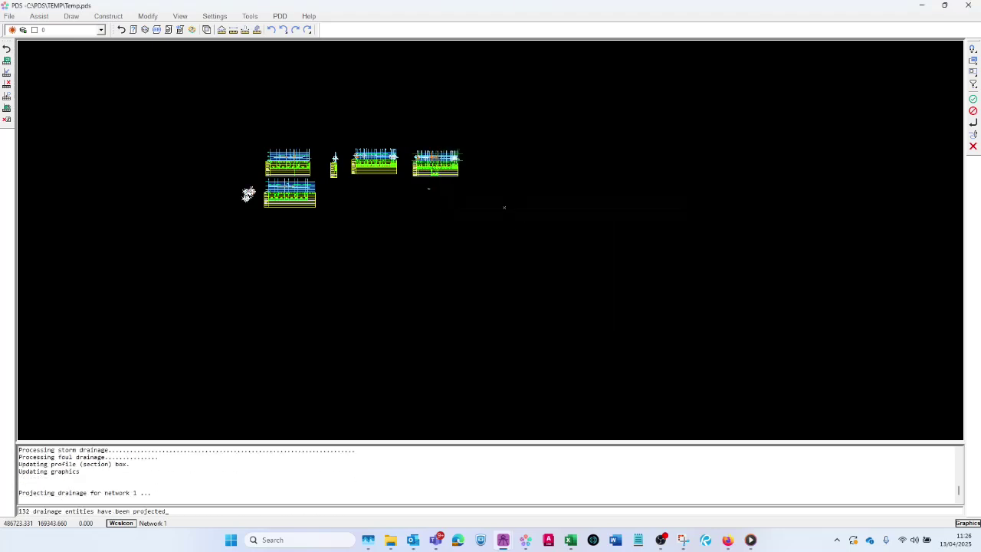
Examine the storm and foul drainage projected onto the newest long section, including its pipe labels and table rows.
left_click(477, 251)
scroll(462, 221, "up", 5)
scroll(388, 150, "up", 5)
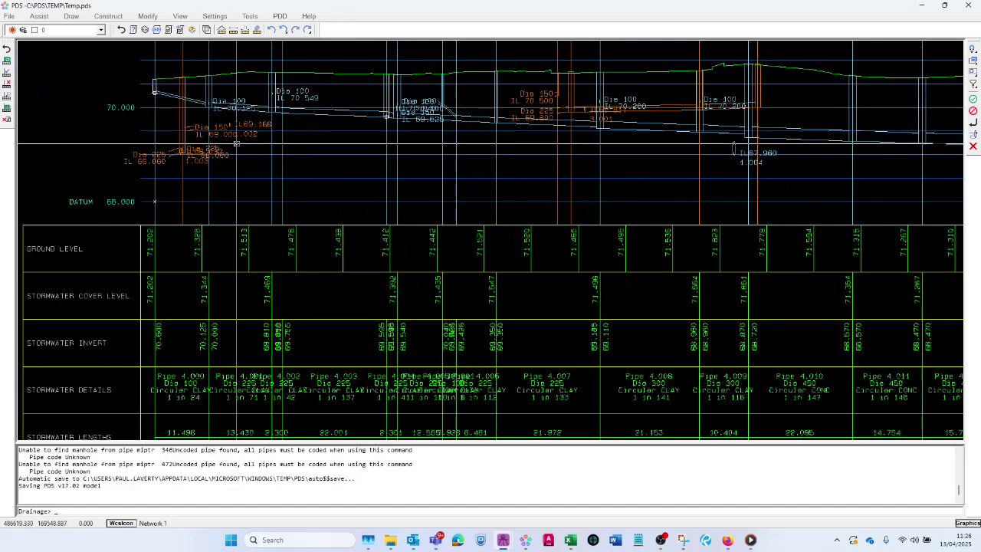
scroll(233, 108, "down", 2)
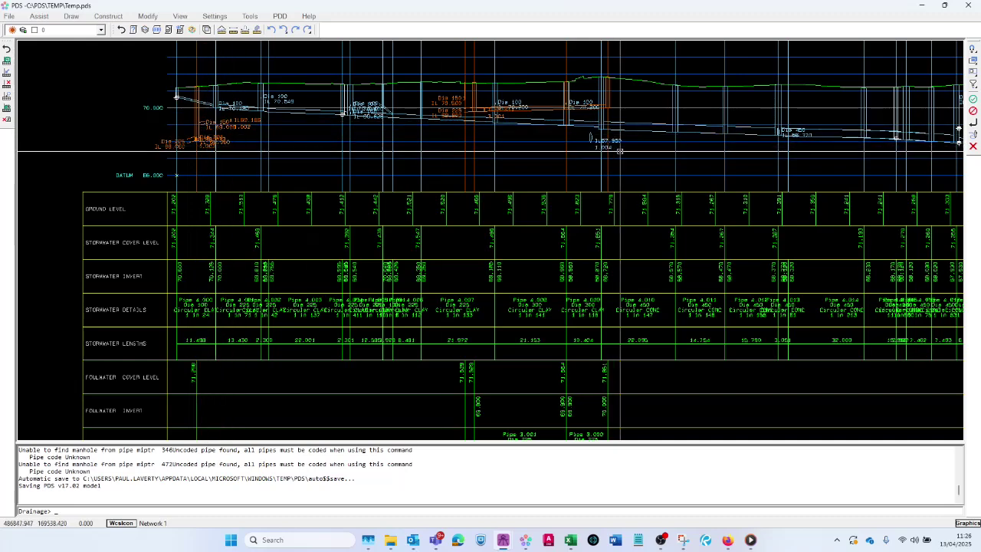
scroll(589, 104, "up", 2)
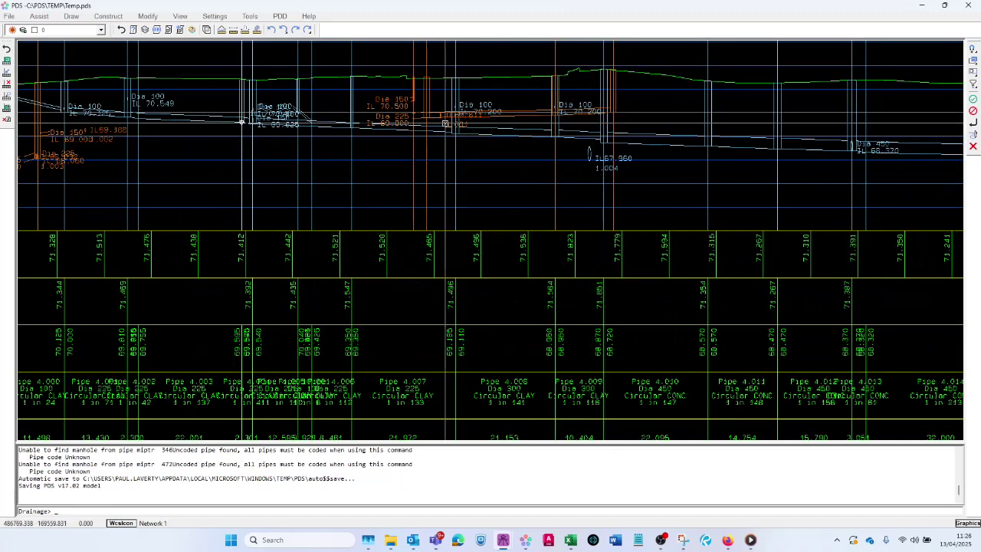
scroll(360, 229, "up", 1)
scroll(378, 253, "down", 3)
scroll(377, 253, "up", 1)
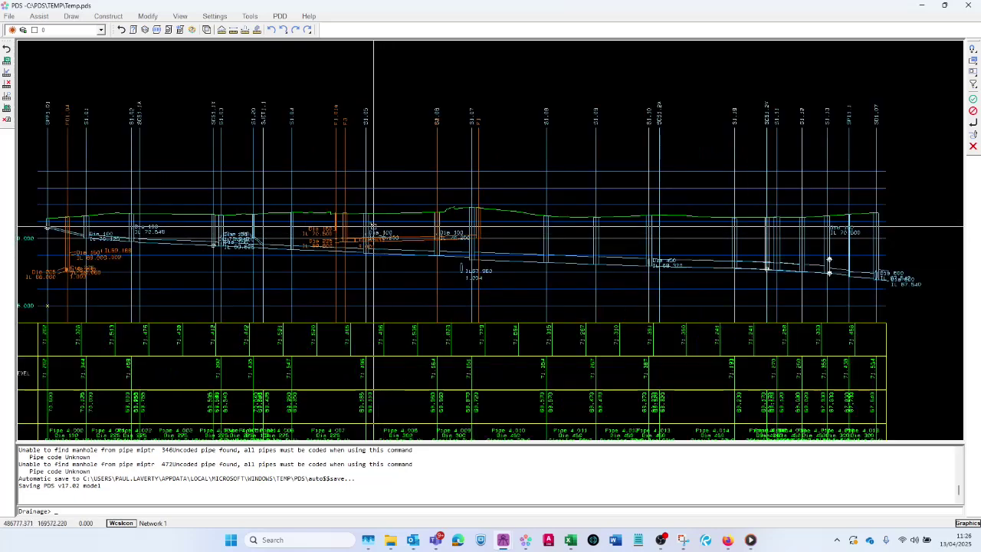
scroll(512, 143, "down", 3)
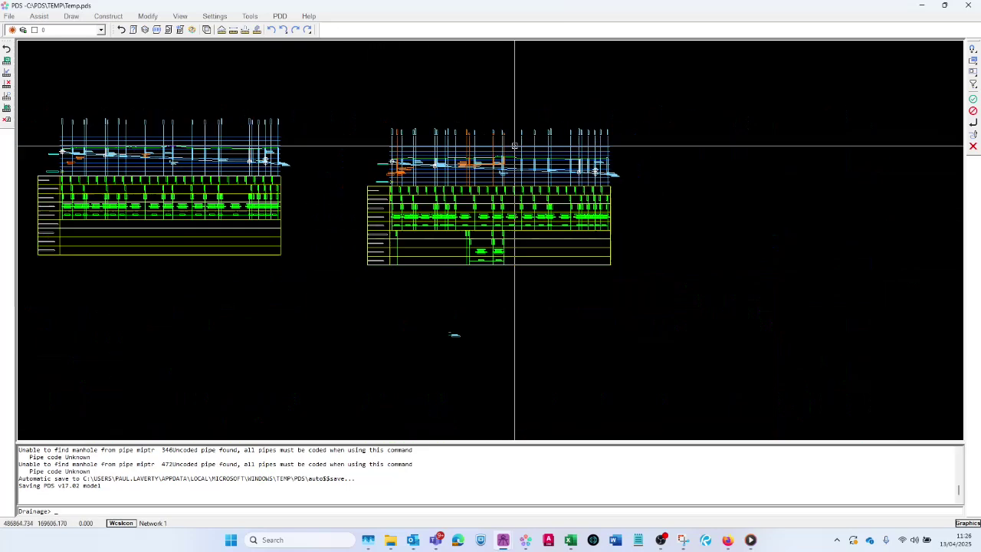
scroll(440, 208, "down", 2)
Examine foul manholes F1, F2 and F3 on the plan, along with the adjacent storm pipes.
scroll(237, 237, "up", 5)
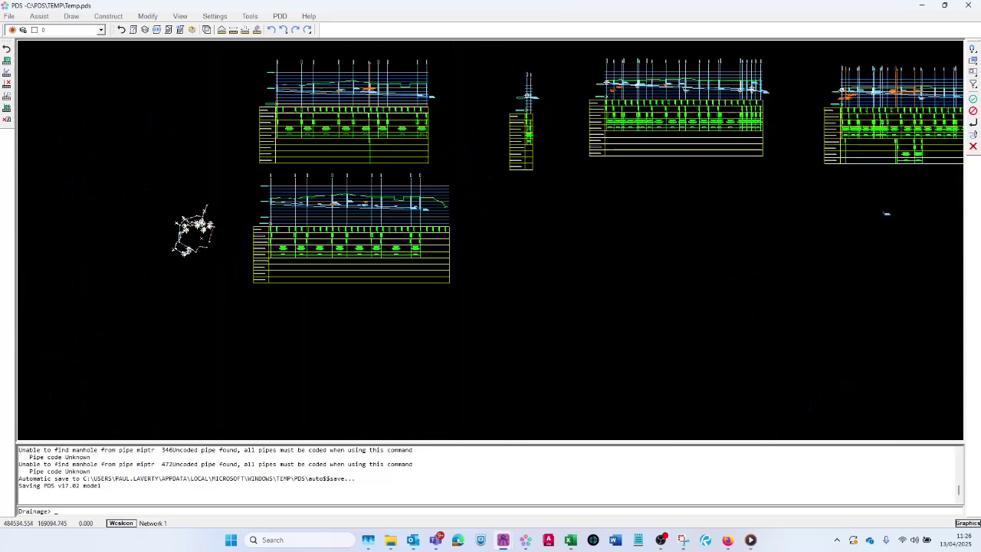
scroll(149, 261, "up", 5)
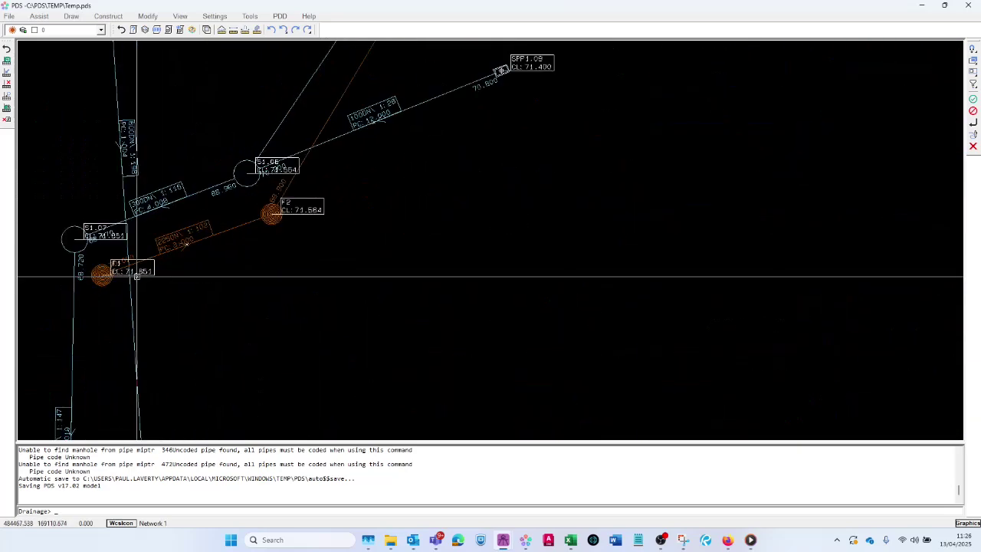
scroll(119, 274, "down", 2)
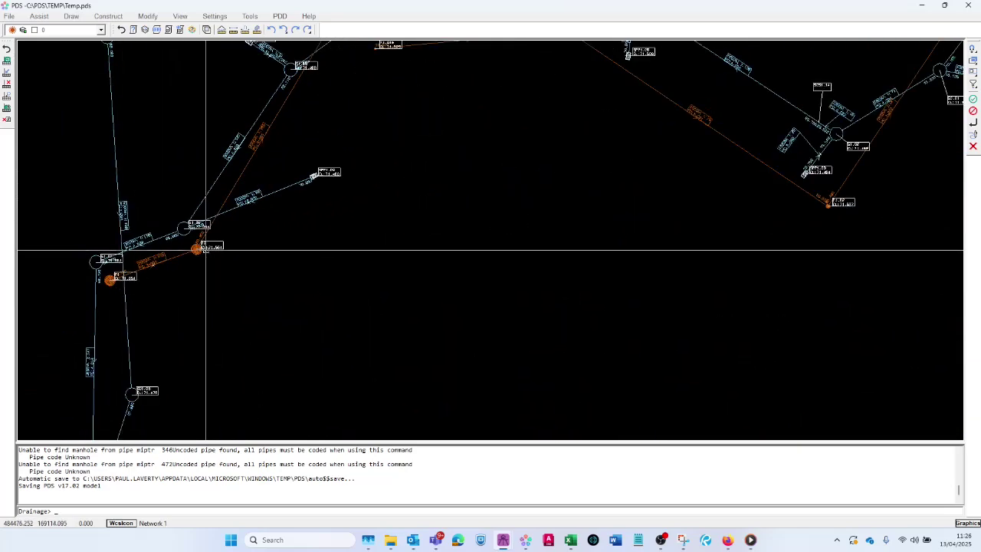
scroll(196, 306, "down", 4)
scroll(247, 167, "up", 3)
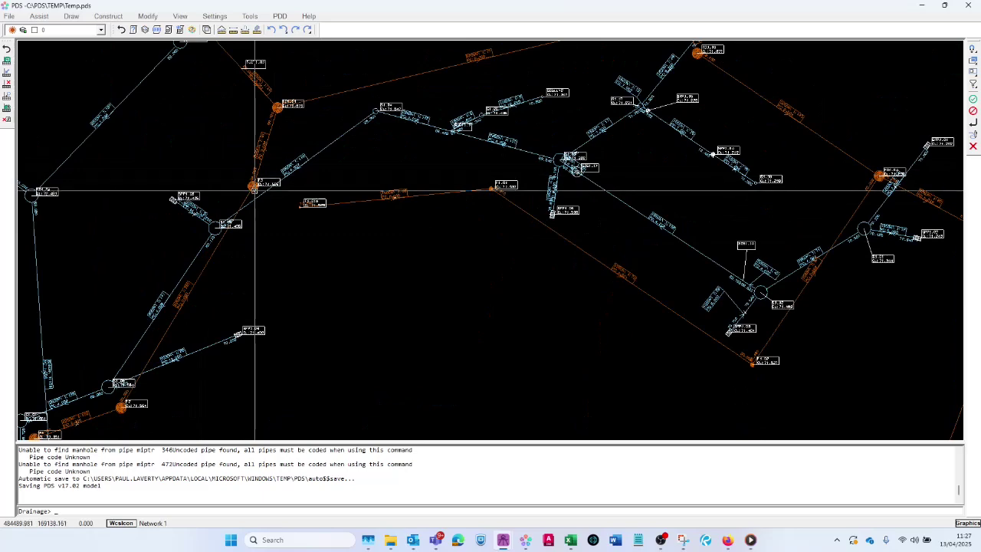
scroll(289, 99, "up", 3)
scroll(260, 135, "down", 2)
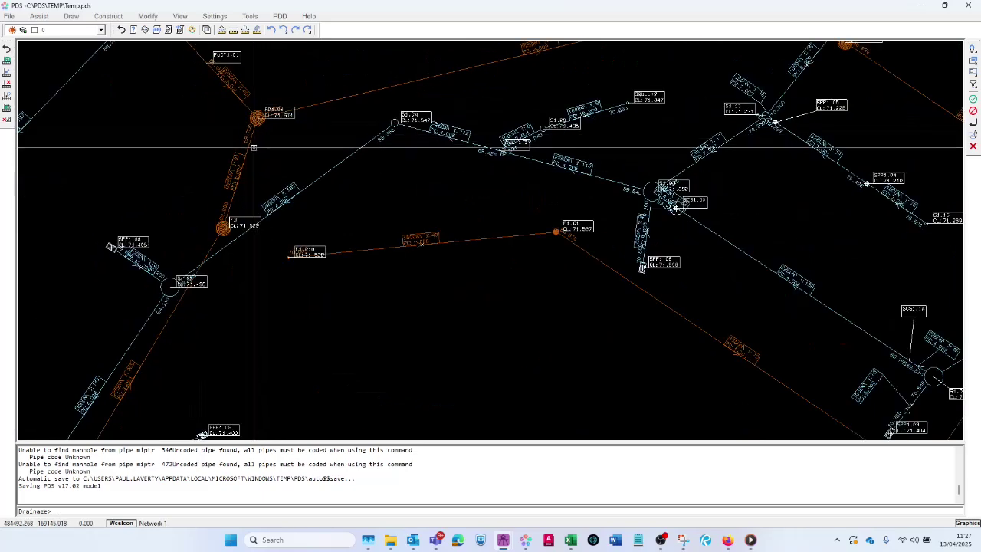
scroll(257, 153, "down", 5)
scroll(285, 175, "down", 3)
Inspect the foul manholes and pipes drawn on the newest long section between S1.04 and S1.07.
scroll(526, 197, "up", 6)
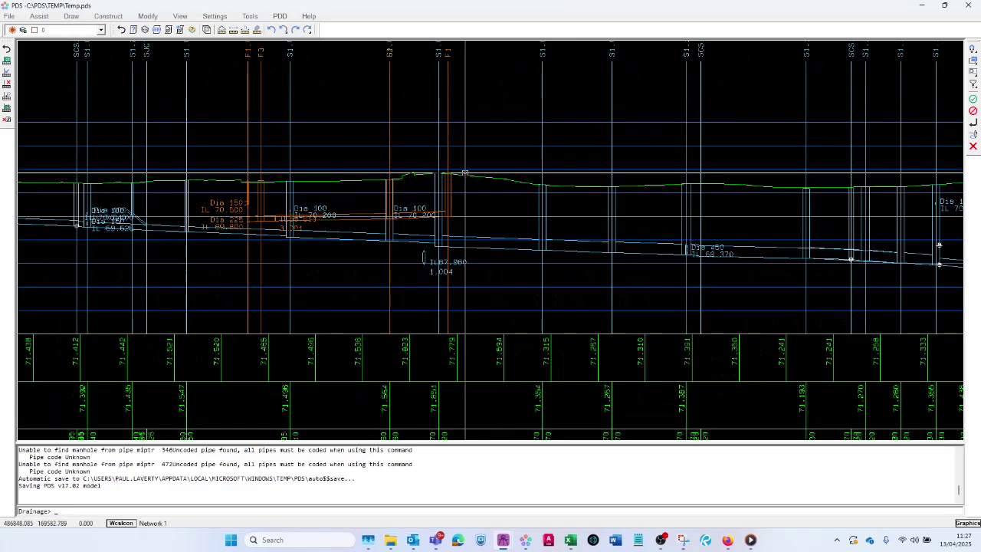
middle_click_drag(270, 190, 306, 195)
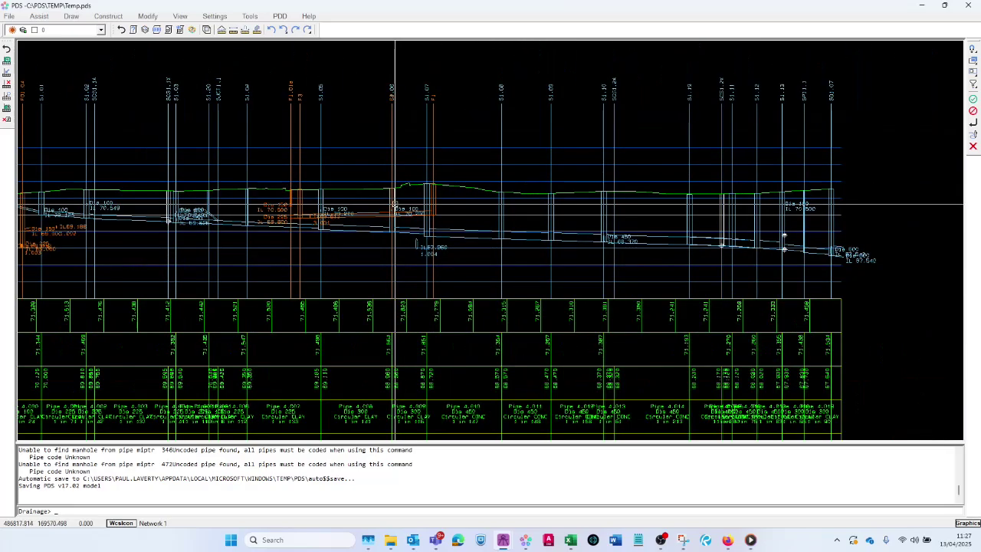
scroll(306, 195, "up", 1)
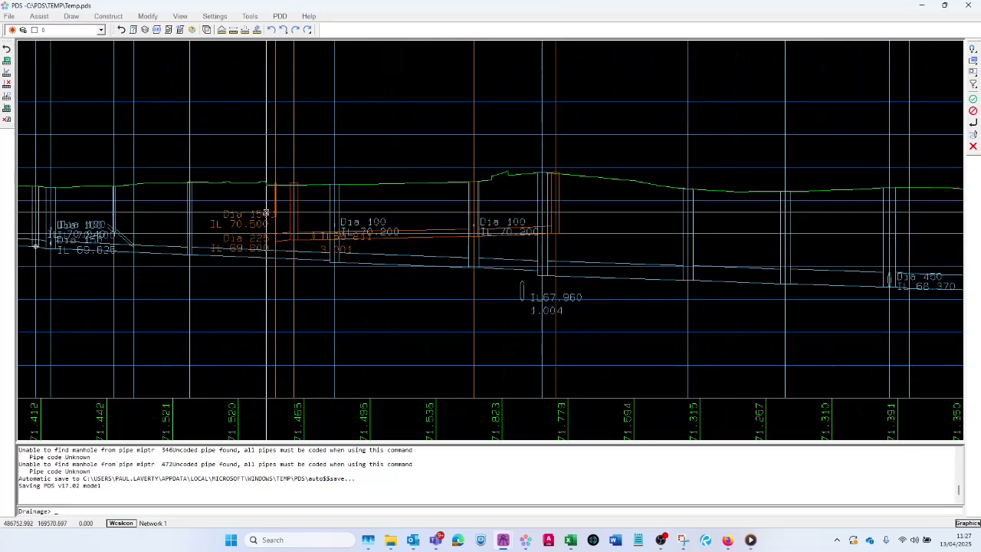
scroll(270, 214, "down", 1)
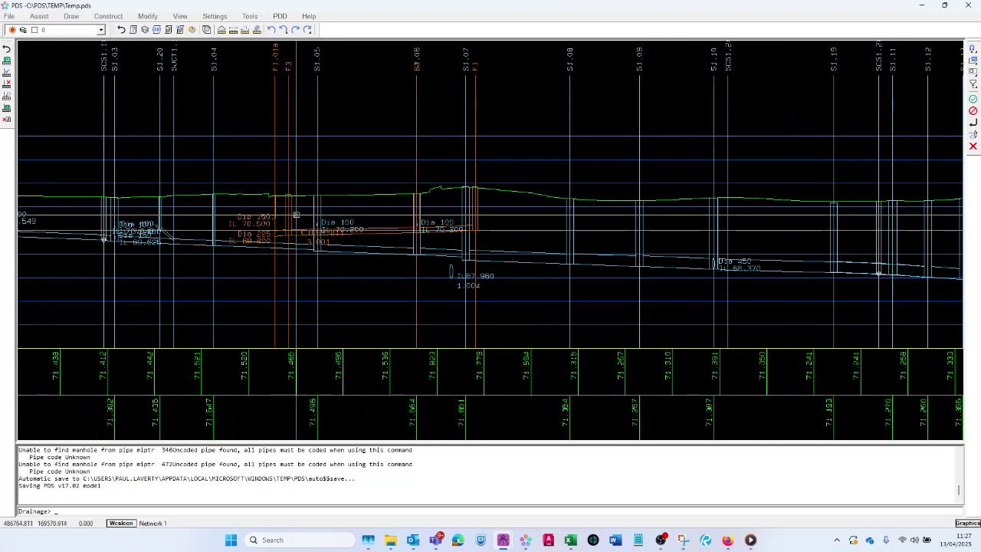
scroll(280, 219, "up", 1)
scroll(286, 243, "down", 4)
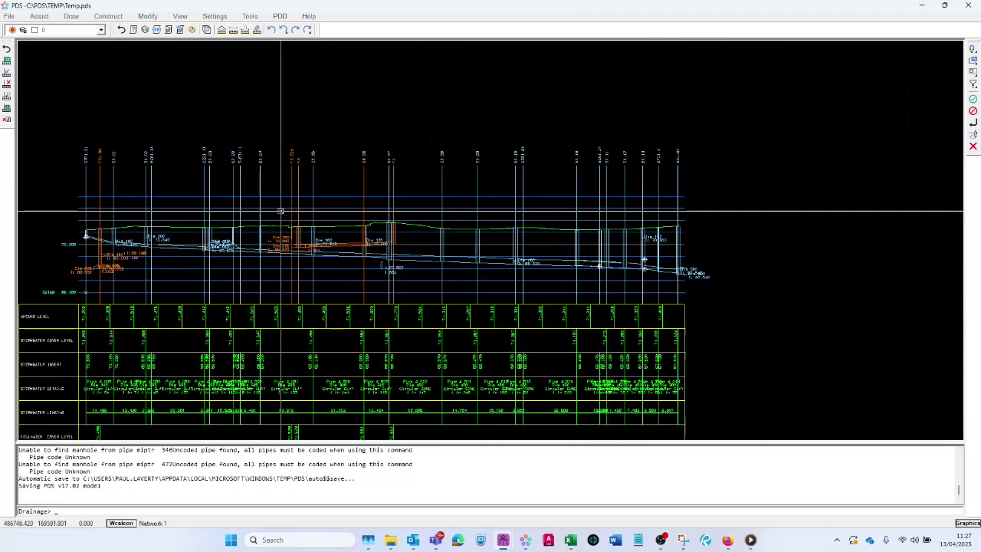
scroll(266, 262, "up", 2)
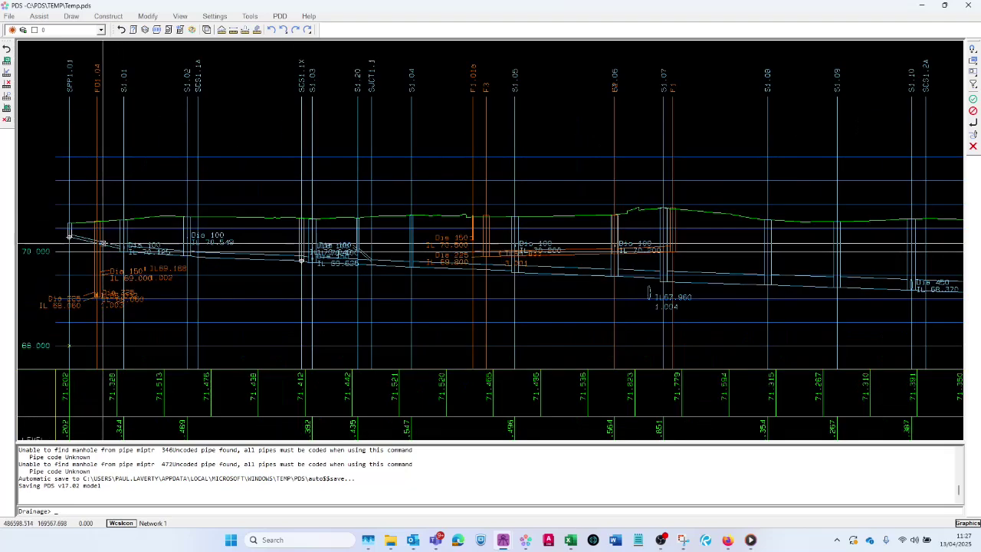
Trace the storm and foul pipe runs on the plan to compare them with the long section.
scroll(264, 264, "down", 5)
scroll(138, 299, "up", 4)
scroll(143, 332, "up", 3)
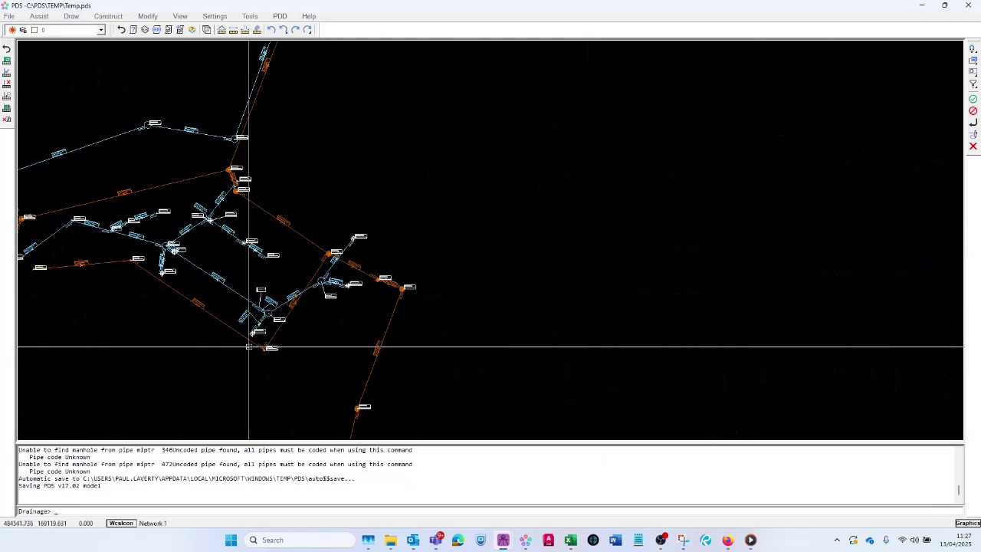
scroll(278, 337, "down", 2)
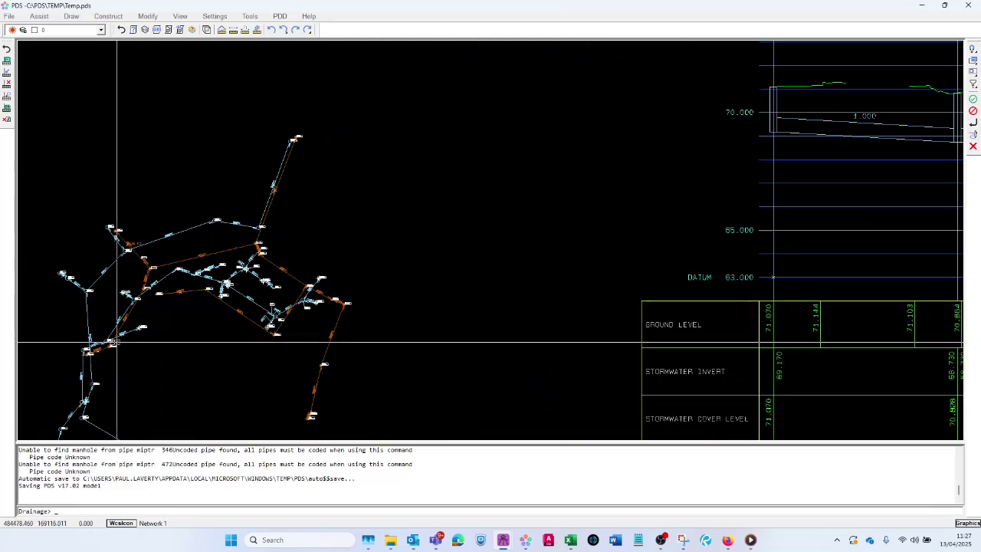
scroll(105, 255, "down", 4)
Check the foul water rows of the newest long section's table and compare it with the other profiles and the plan.
scroll(309, 219, "up", 5)
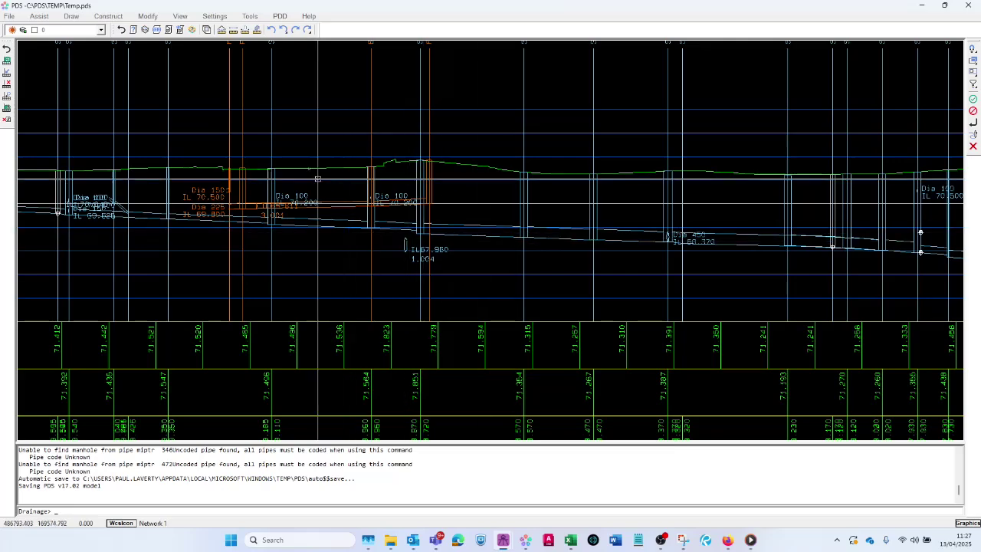
scroll(420, 232, "down", 5)
scroll(299, 227, "up", 6)
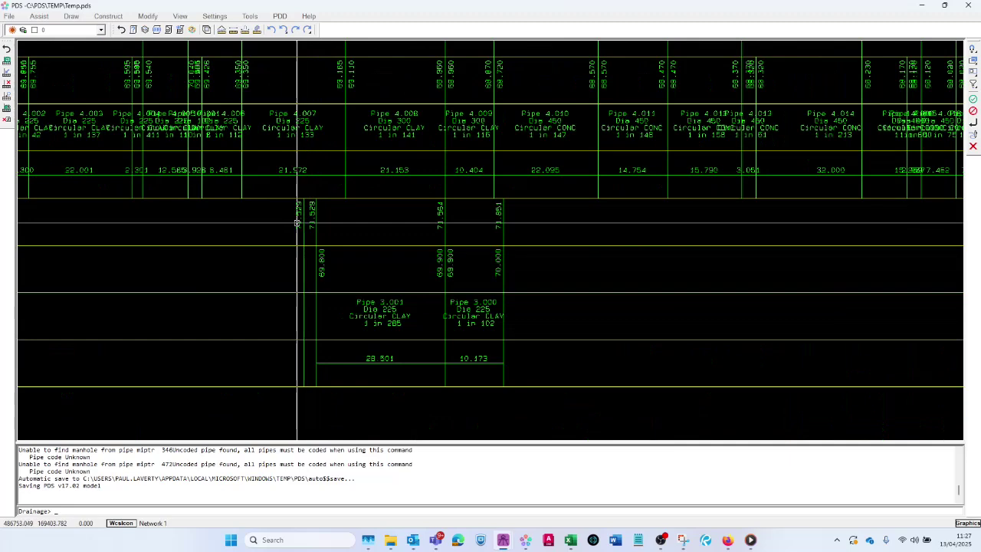
scroll(311, 227, "down", 2)
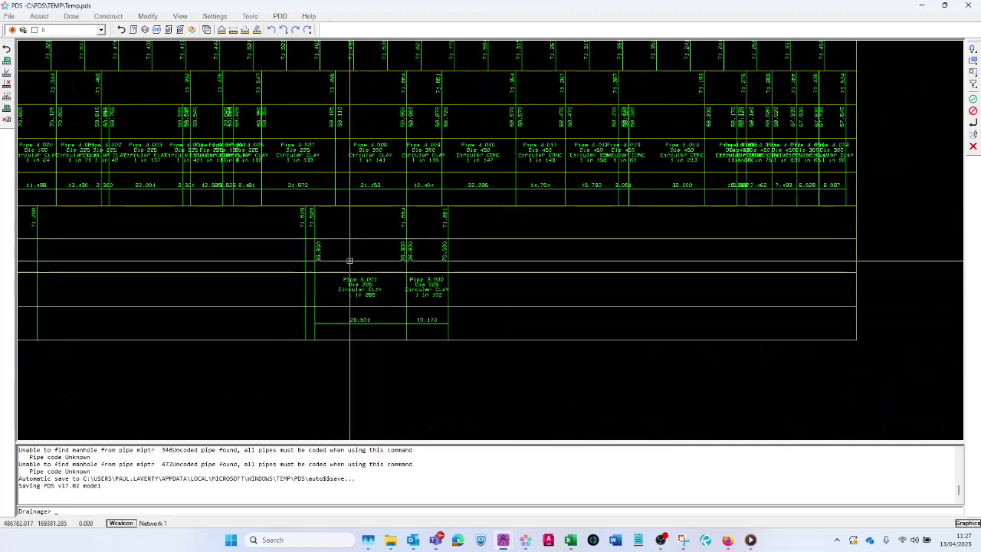
scroll(371, 332, "down", 3)
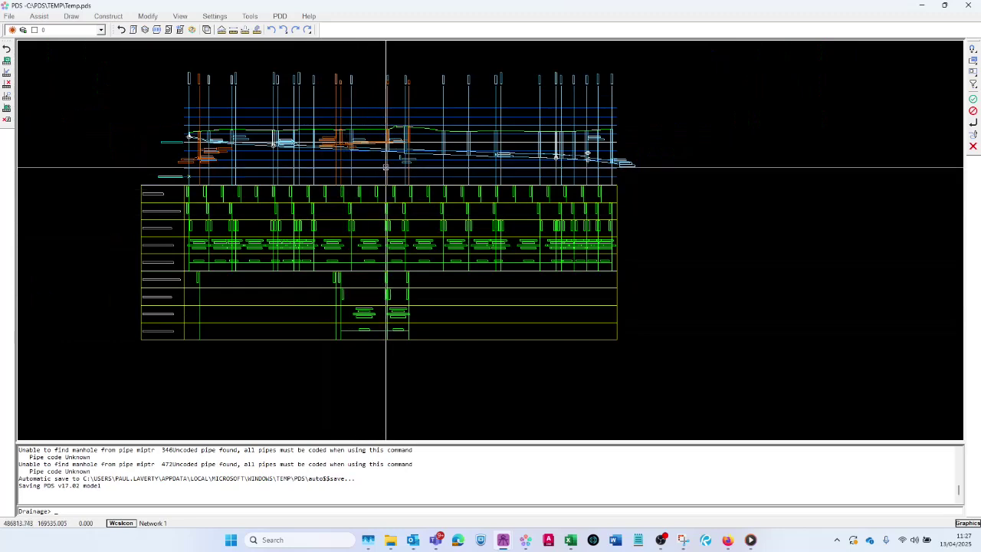
scroll(499, 206, "down", 5)
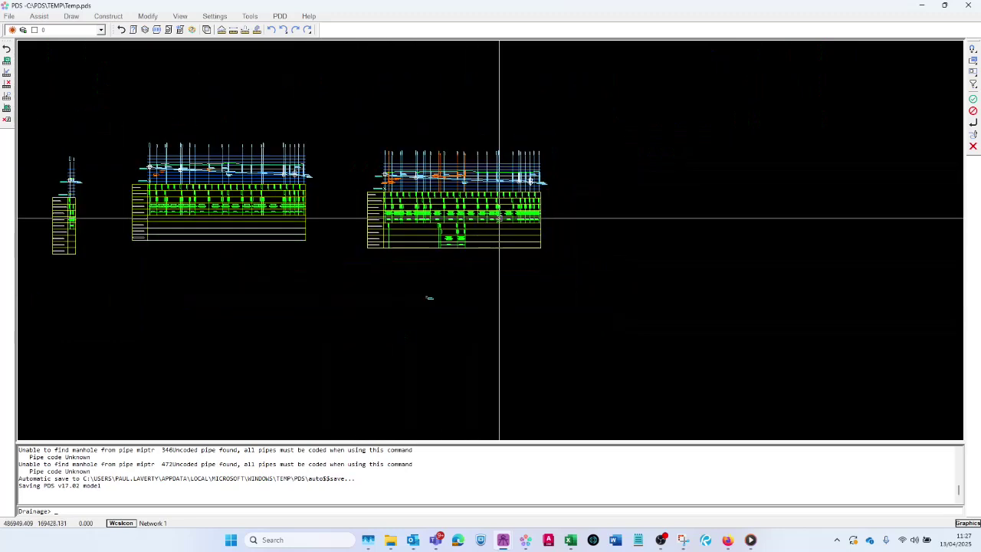
scroll(269, 185, "up", 3)
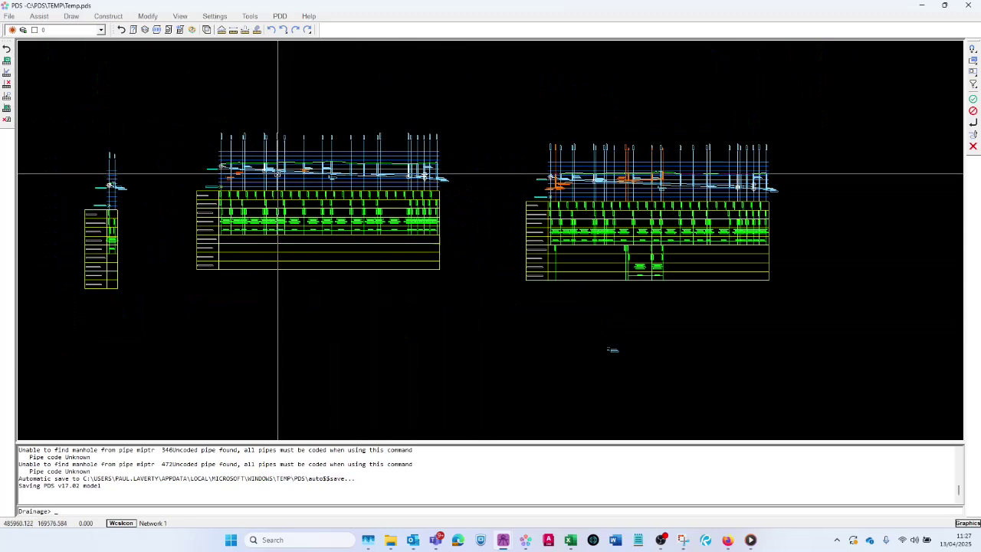
scroll(471, 191, "down", 3)
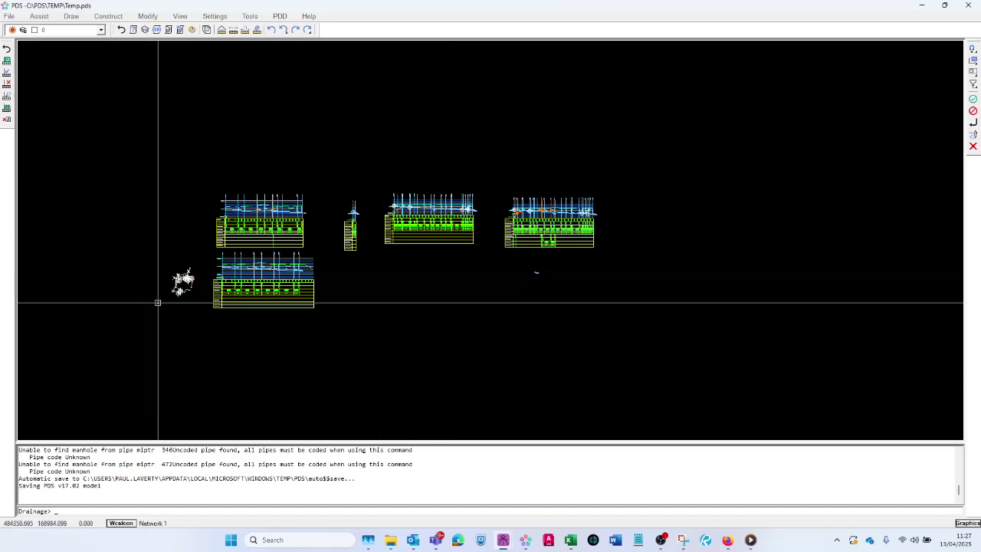
scroll(165, 301, "up", 4)
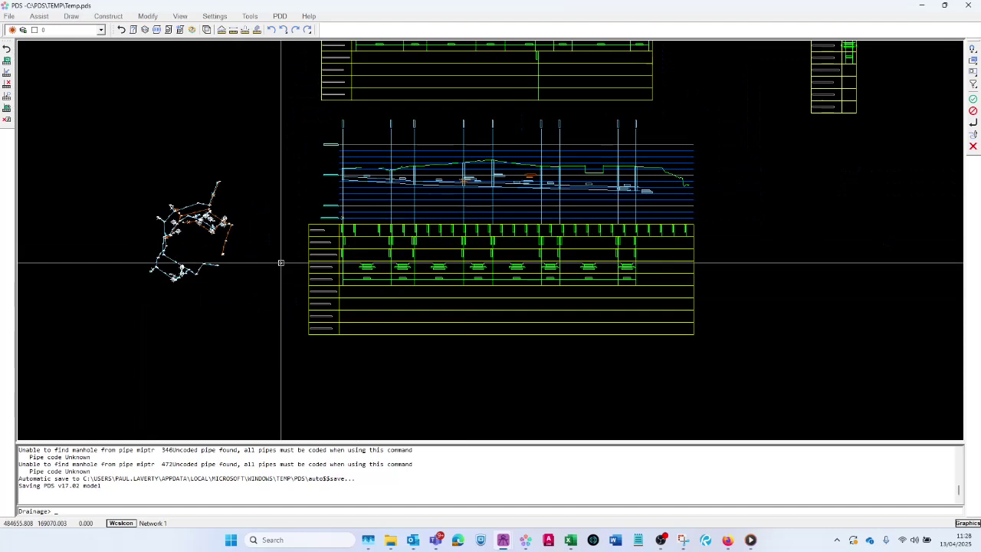
Make room beside the PDS window, switch to Flow+ and maximise its window.
left_click(946, 6)
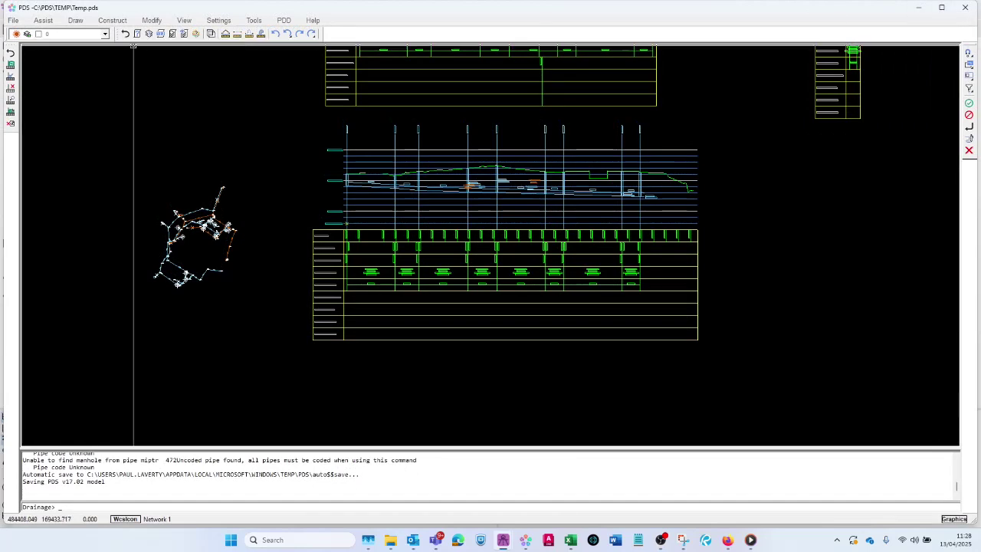
mouse_move(4, 178)
left_mouse_down()
mouse_move(360, 178)
mouse_move(307, 178)
left_mouse_up()
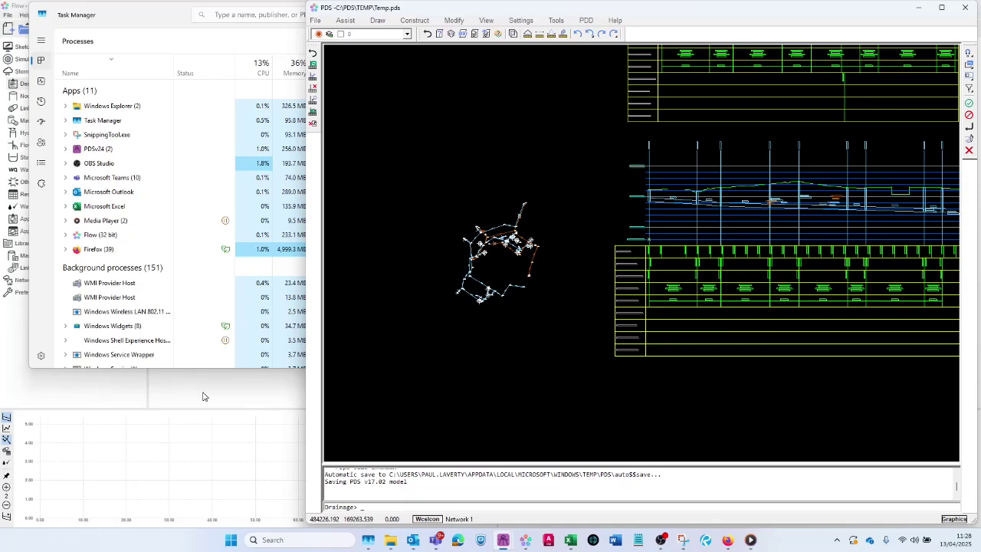
left_click(203, 396)
left_click(944, 6)
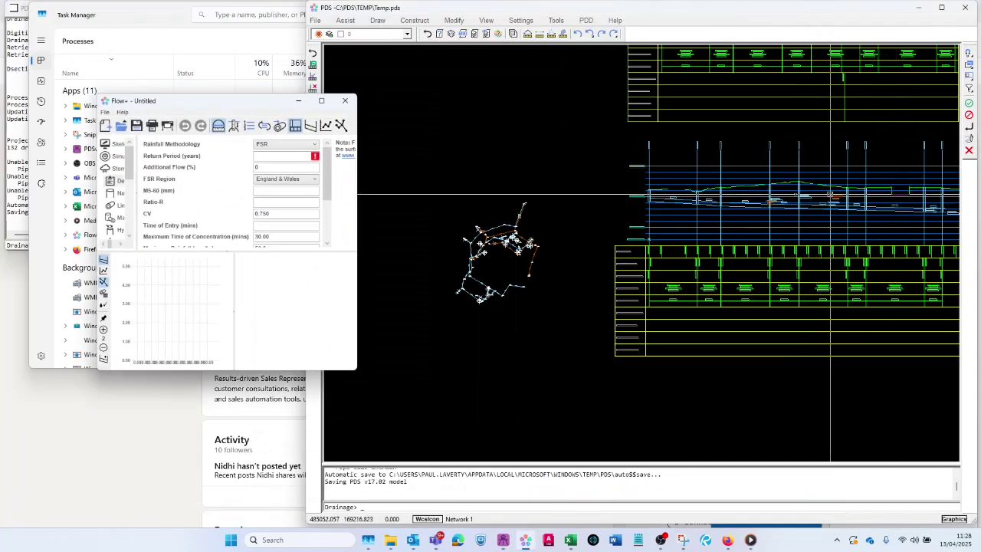
left_click(325, 101)
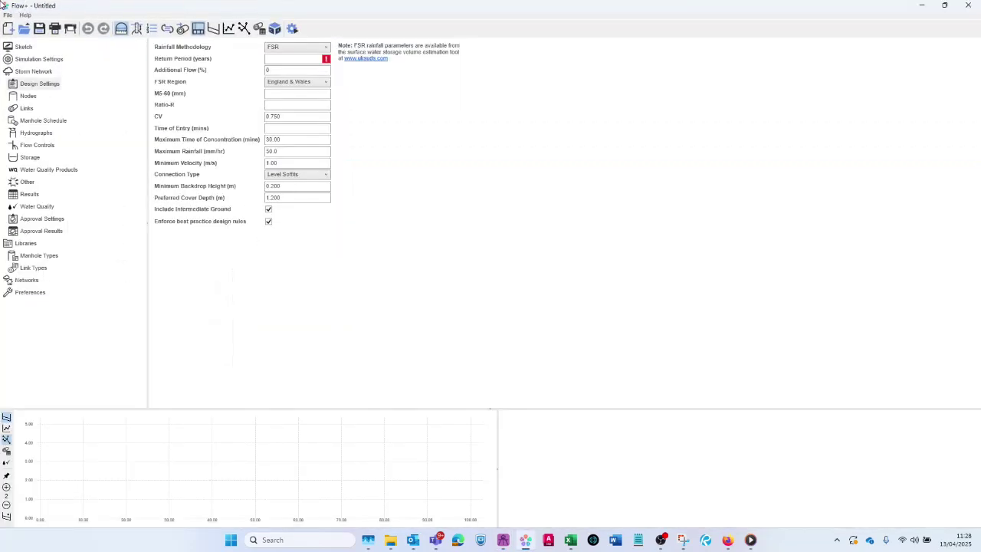
Open the recent project file 2.9856-CCL-XX-00-M3-C-4115_P10_PROPOSED DRAINAGE SD.PFD.
left_click(7, 15)
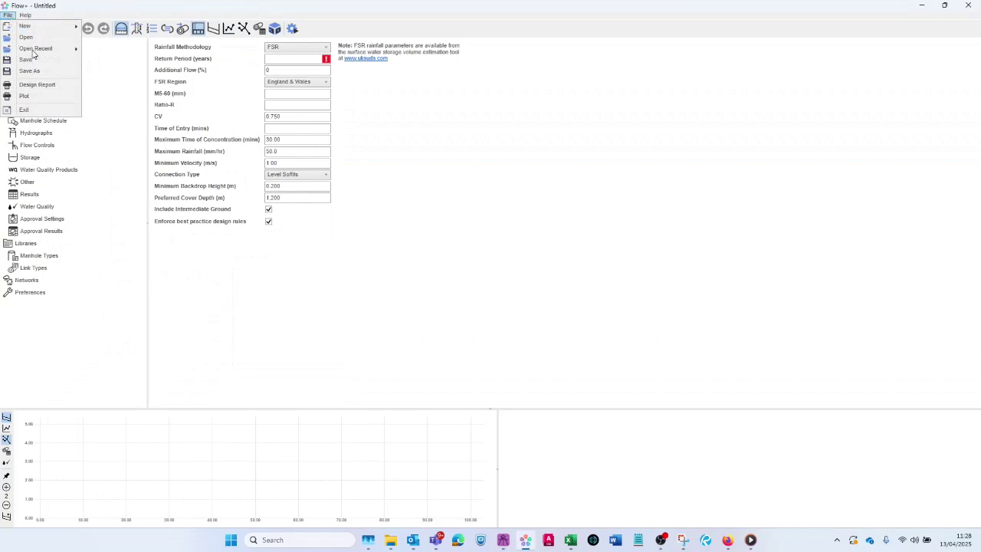
mouse_move(68, 50)
left_click(259, 49)
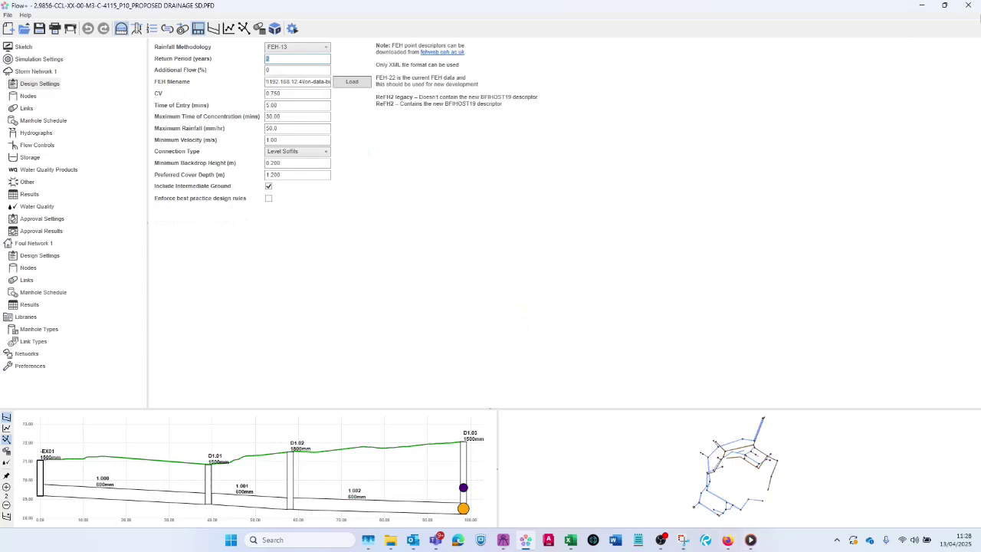
Enlarge the profile and plan views, and select link 1.008 between D1.08 and D1.09 in the Storm Network 1 sketch.
left_click_drag(386, 342, 386, 341)
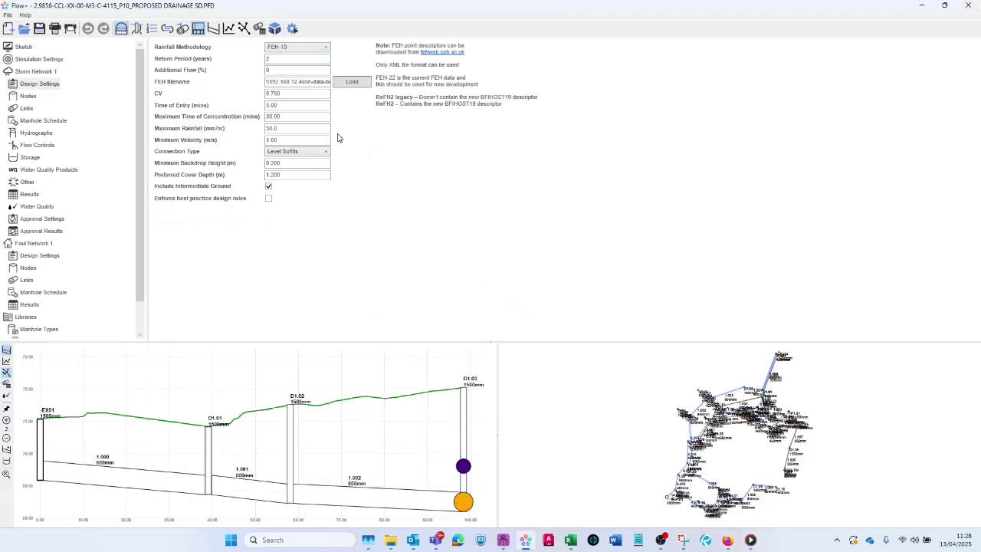
scroll(491, 311, "up", 5)
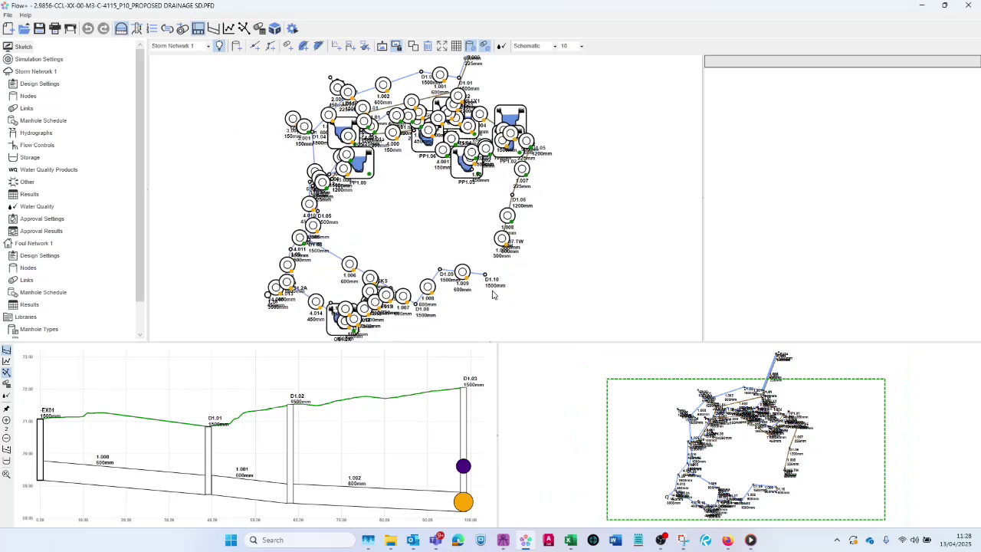
left_click(365, 263)
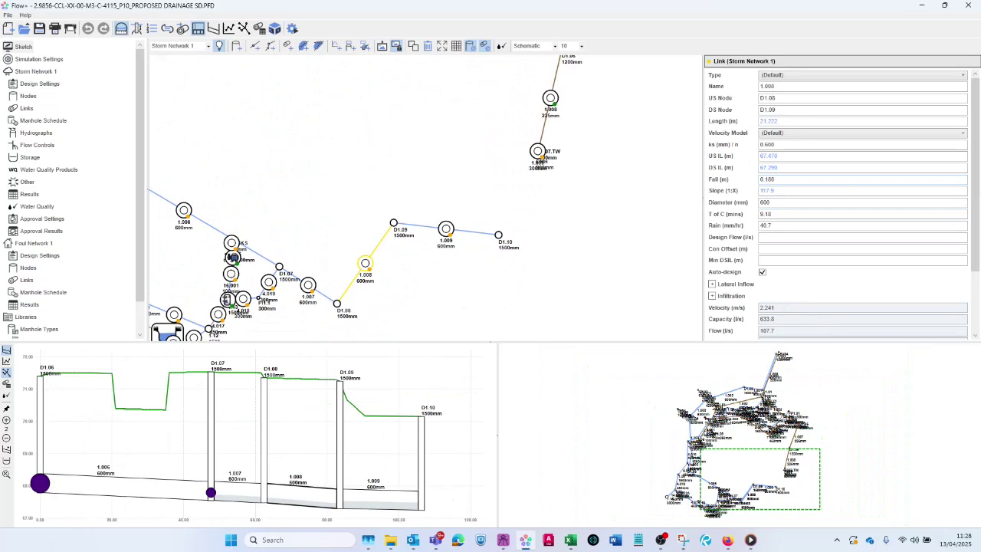
Review the properties of link 1.008, and select link 1.009 between D1.09 and D1.10 to review its values.
scroll(780, 243, "down", 2)
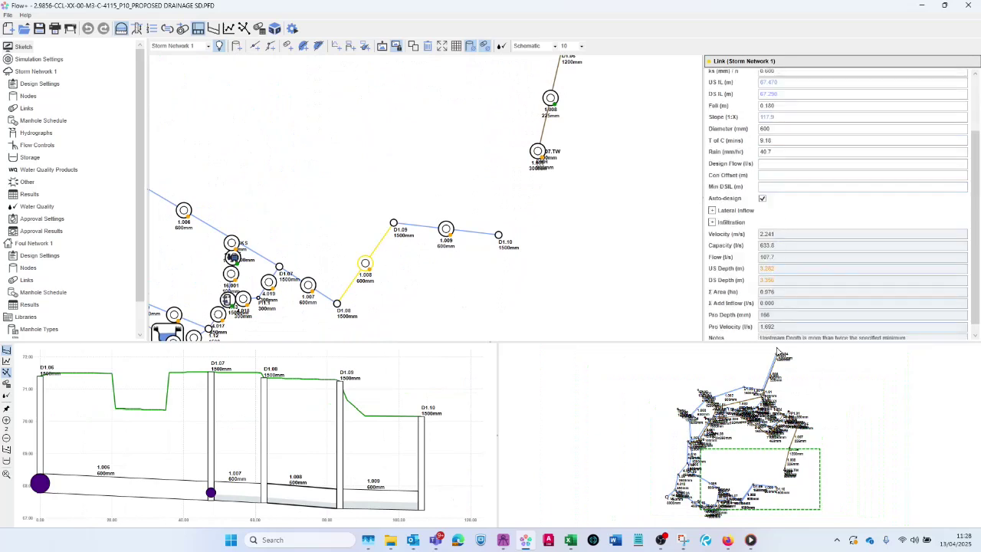
scroll(785, 272, "up", 2)
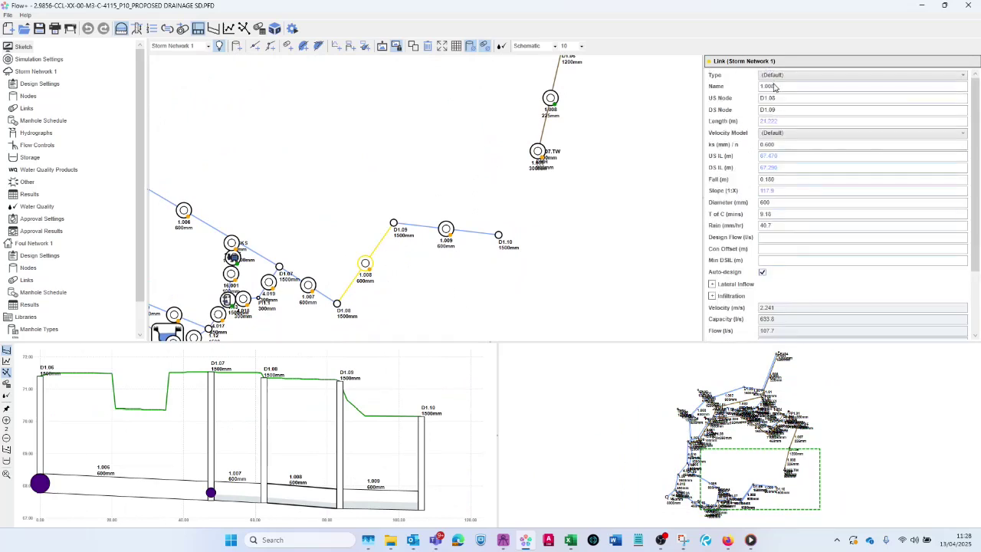
left_click(450, 240)
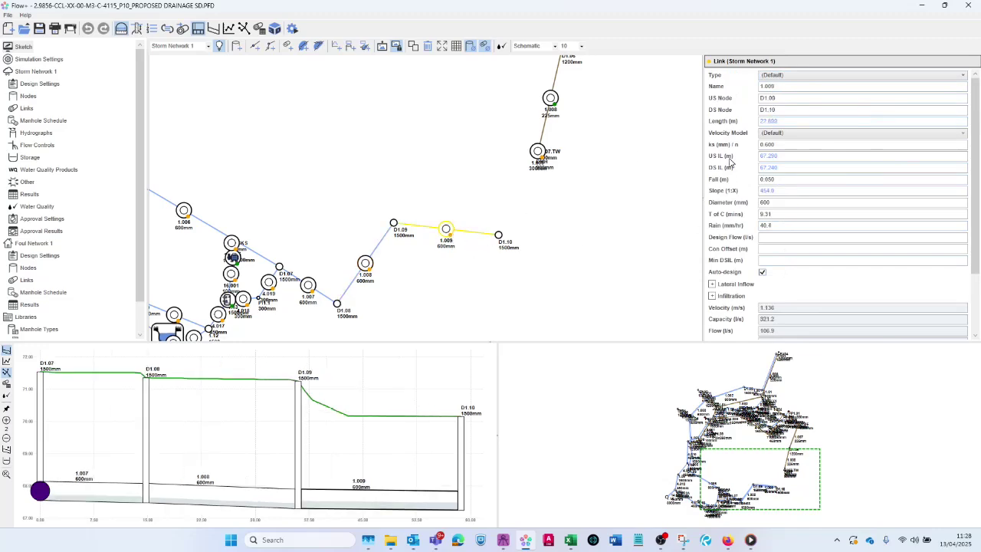
Restore the Flow+ window from full screen and resize it to fill the full height beside the PDS window.
left_click(944, 5)
left_click_drag(237, 102, 140, 18)
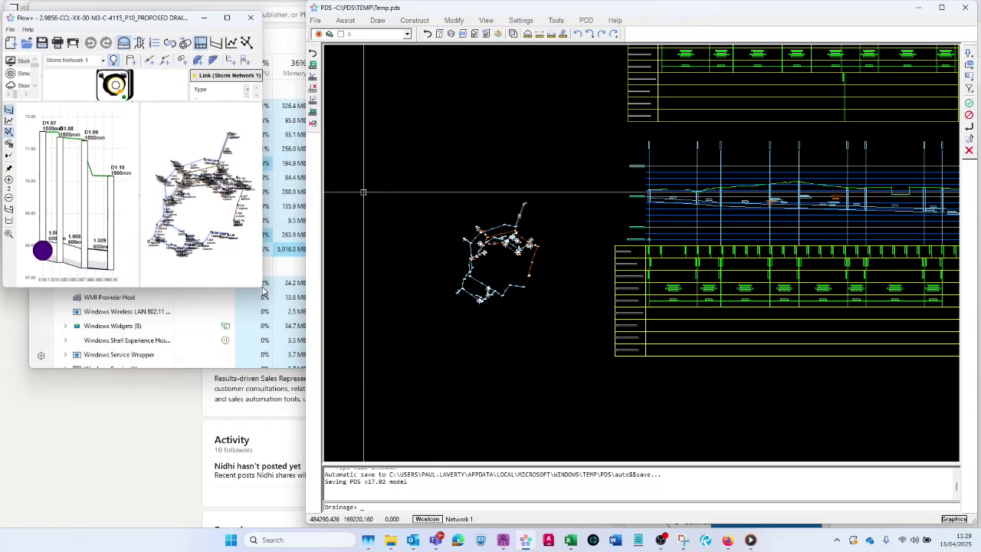
left_click_drag(260, 285, 338, 528)
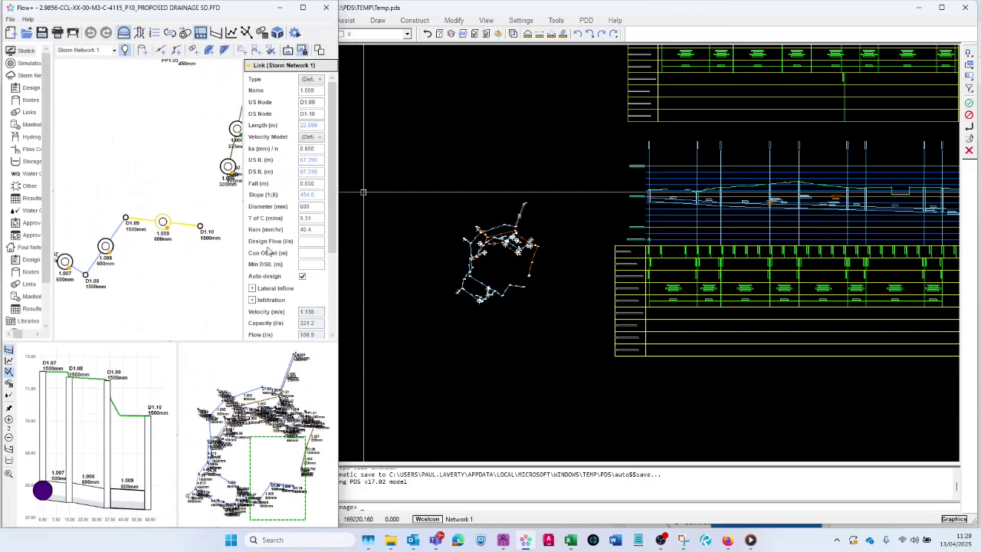
Switch to PDS and delete the three long sections nearest the drainage plan.
scroll(501, 286, "down", 3)
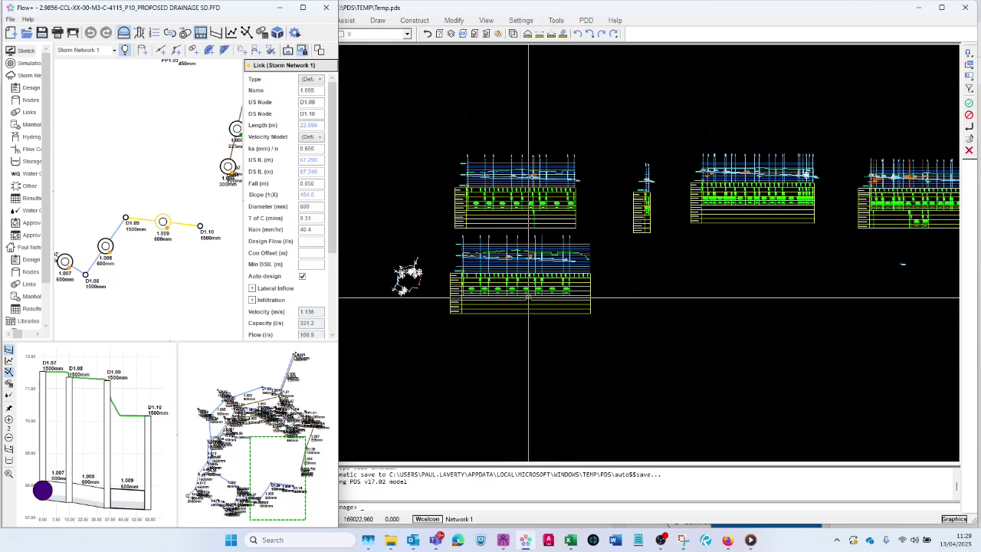
left_click(835, 33)
left_click(312, 88)
left_click(504, 291)
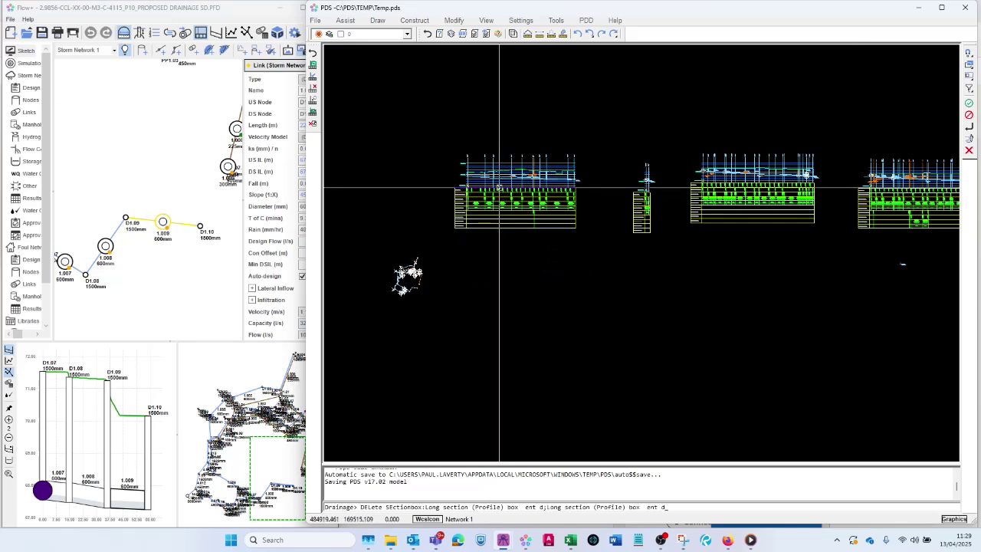
left_click(646, 192)
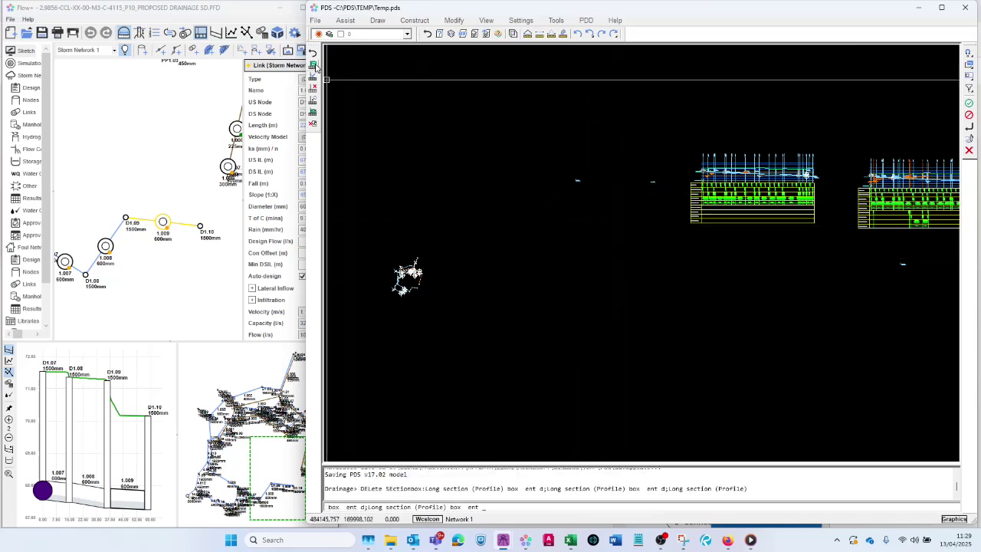
Generate a drainage section from northern storm manhole S-EX01 to end manhole SD1.10, chainage interval 10, excluding corridor-width manholes, and place it beside the plan.
left_click(313, 65)
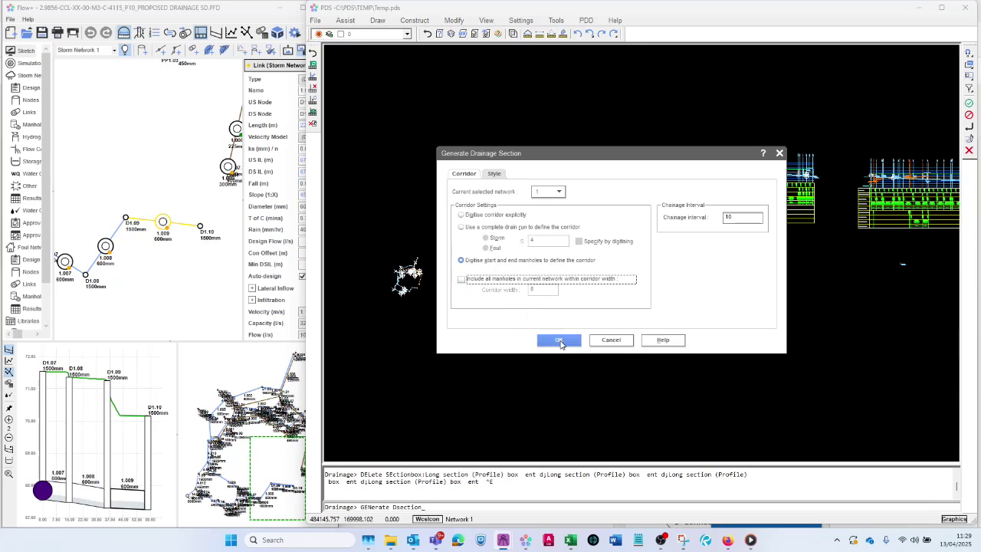
left_click(559, 340)
scroll(467, 253, "up", 5)
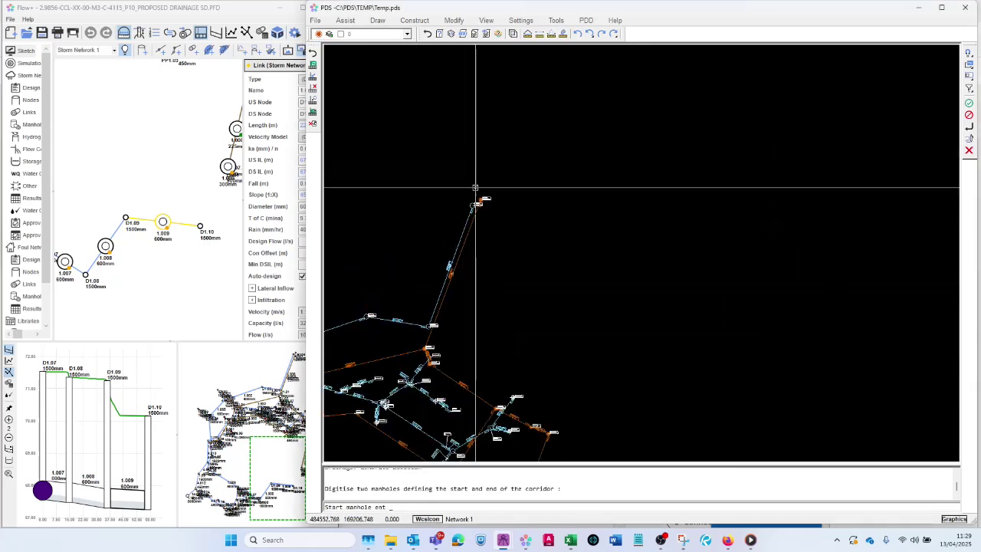
left_click(472, 200)
scroll(466, 271, "down", 5)
scroll(459, 165, "up", 6)
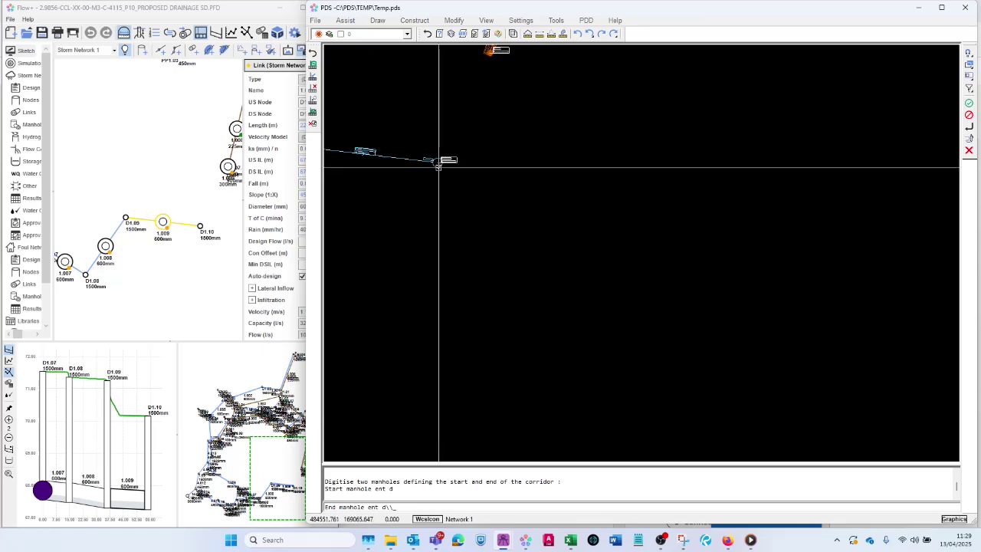
left_click(438, 165)
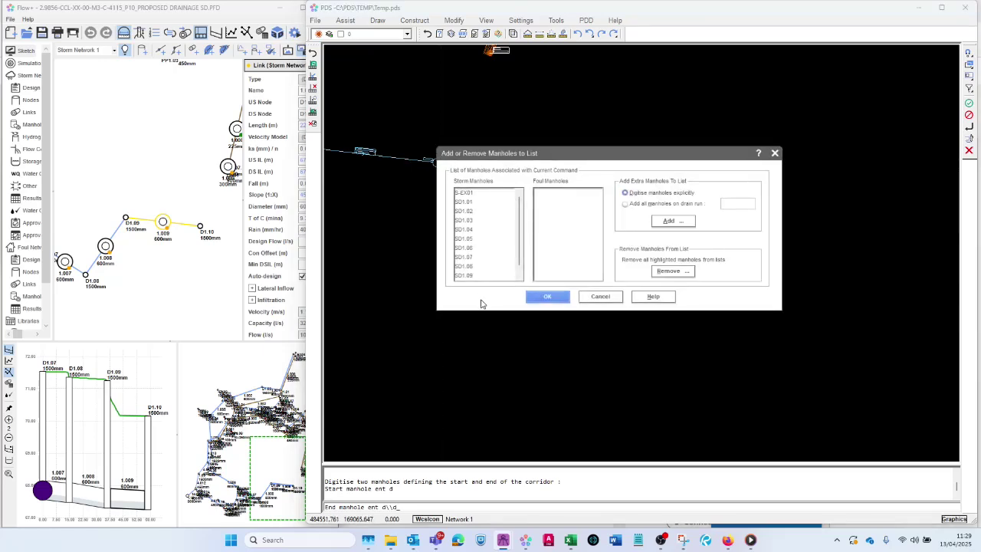
left_click(547, 296)
scroll(475, 346, "down", 5)
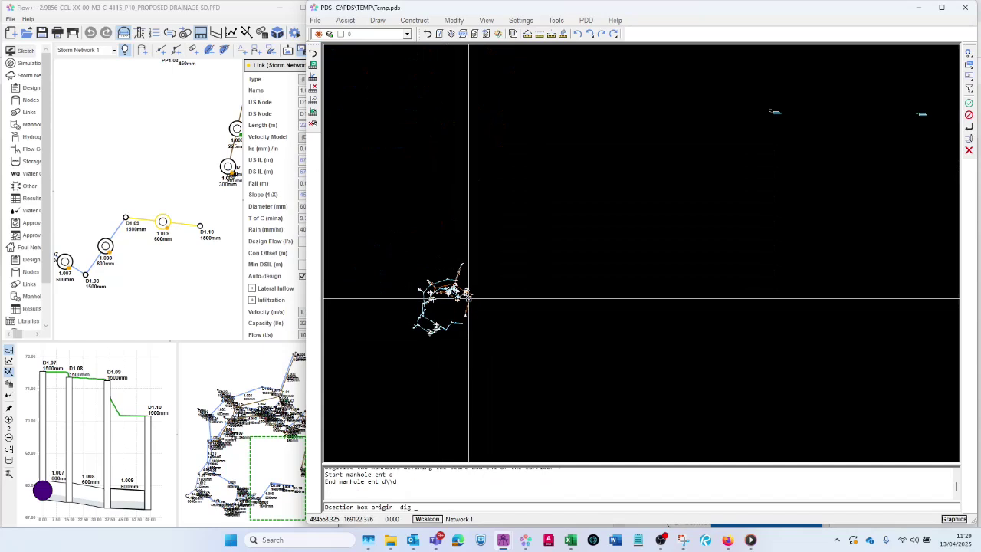
left_click(497, 324)
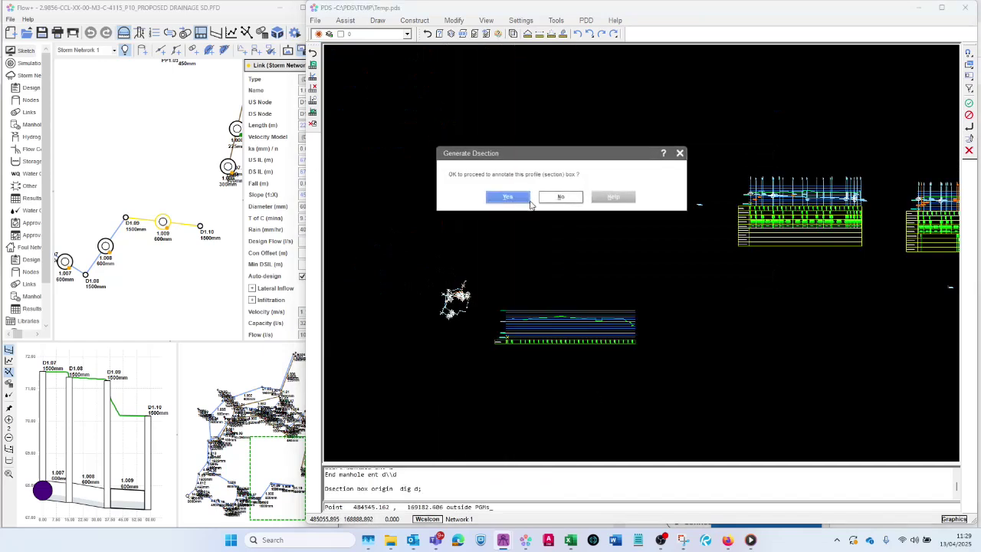
Annotate the new section with storm and foul details and pipe codes, project the drainage, and display crossing pipes from all networks including services.
left_click(506, 197)
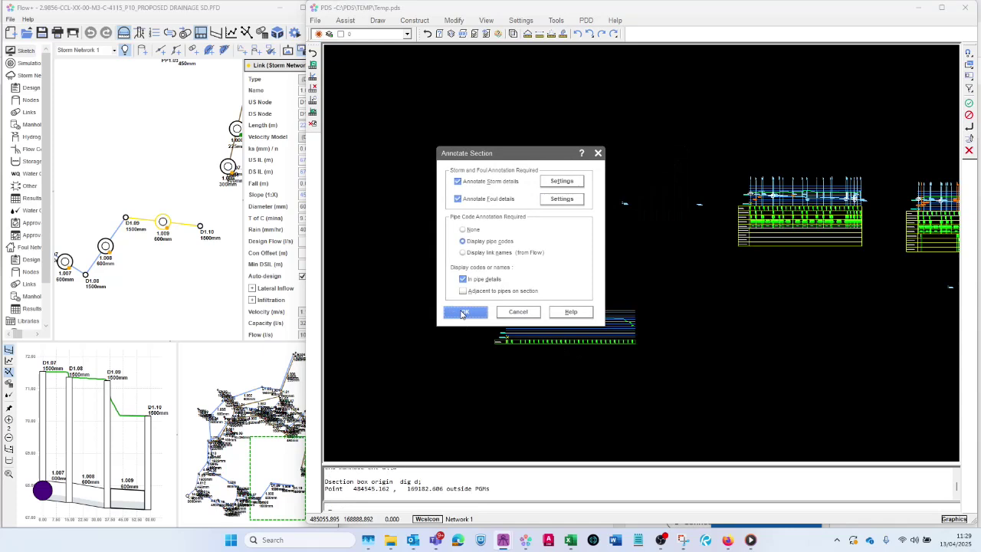
left_click(463, 312)
left_click(528, 198)
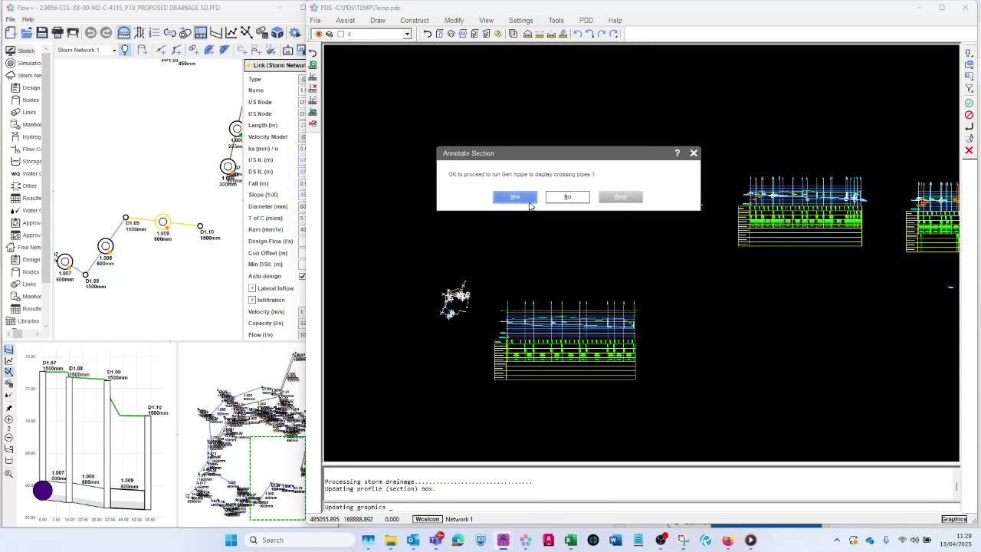
left_click(529, 198)
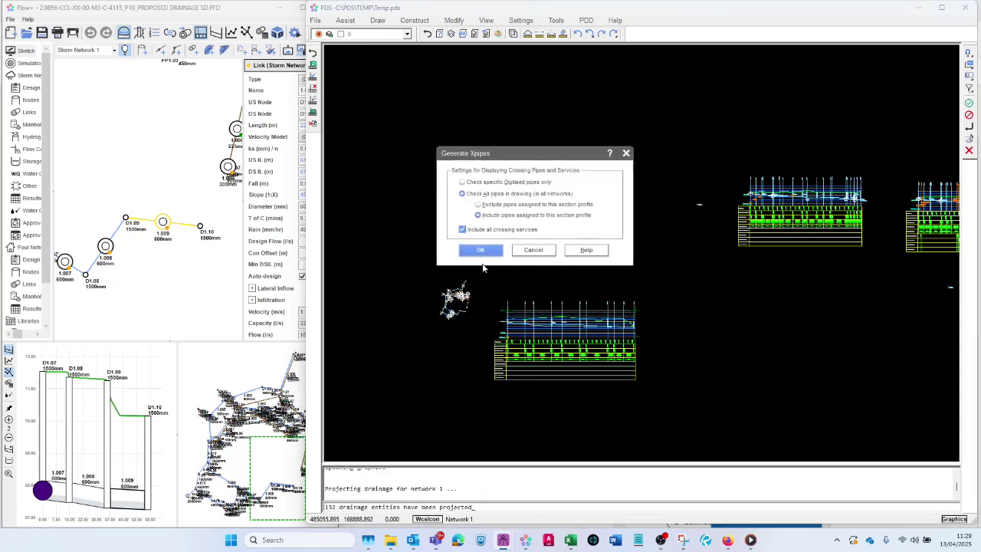
left_click(481, 249)
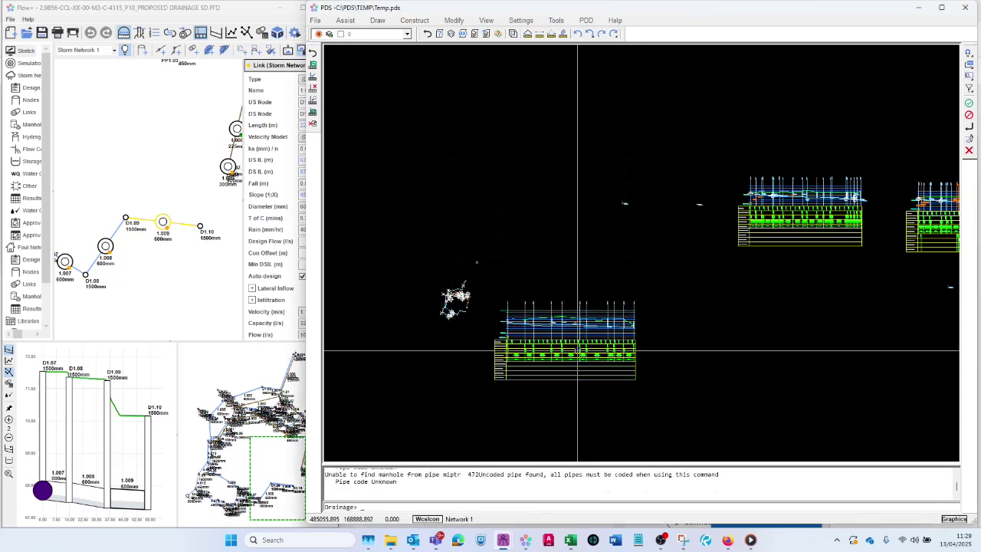
scroll(606, 360, "up", 5)
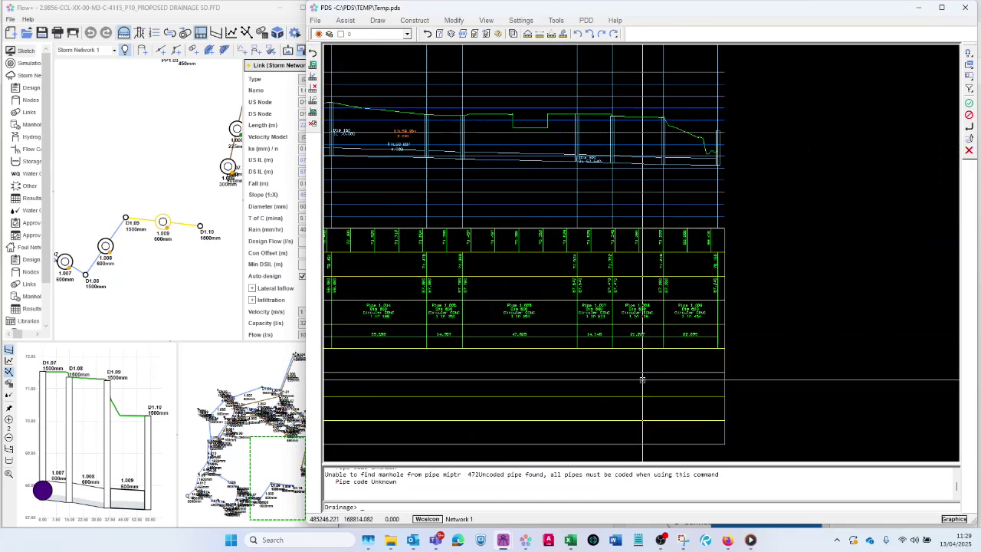
scroll(681, 323, "down", 10)
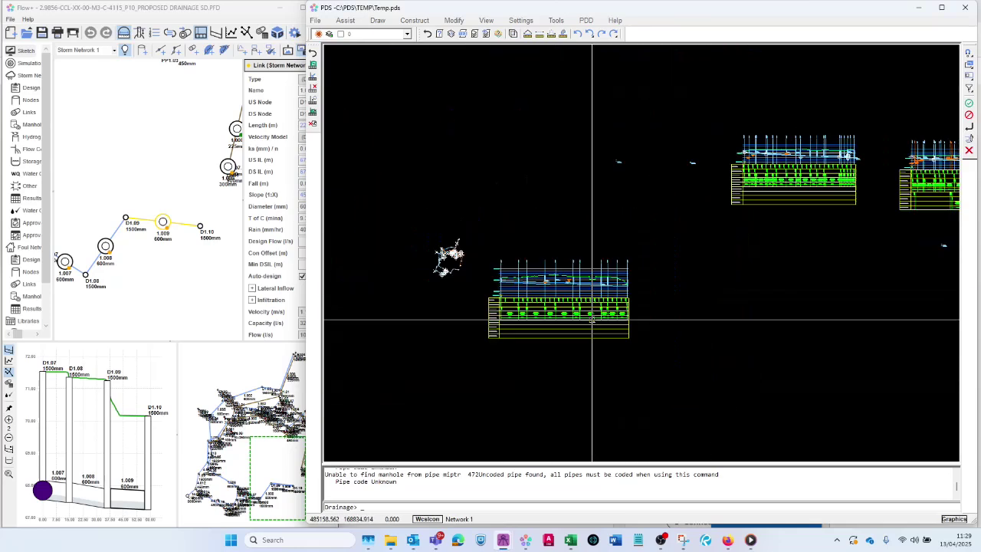
In the Flow+ sketch of Storm Network 1, move nodes D1.09 and D1.10 closer to D1.08.
scroll(503, 340, "up", 6)
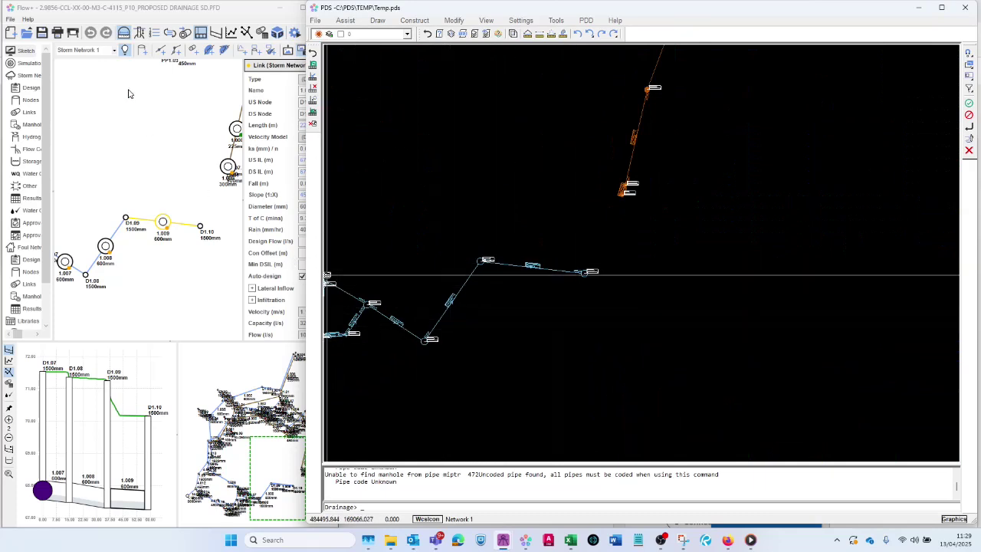
left_click(129, 94)
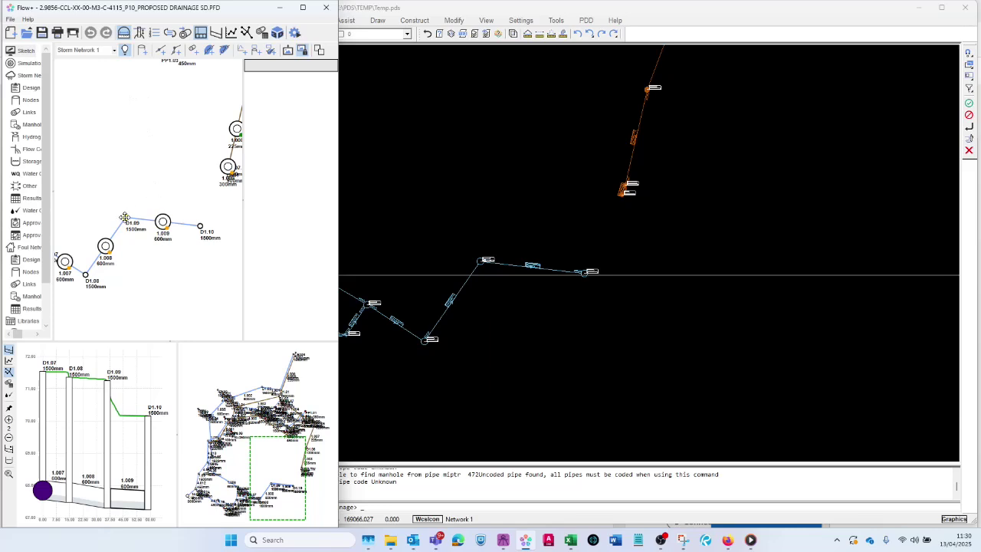
left_click_drag(124, 217, 105, 251)
left_click_drag(200, 227, 111, 257)
Maximise Flow+ and check the length and slope values of links 1.008 and 1.009.
left_click(303, 9)
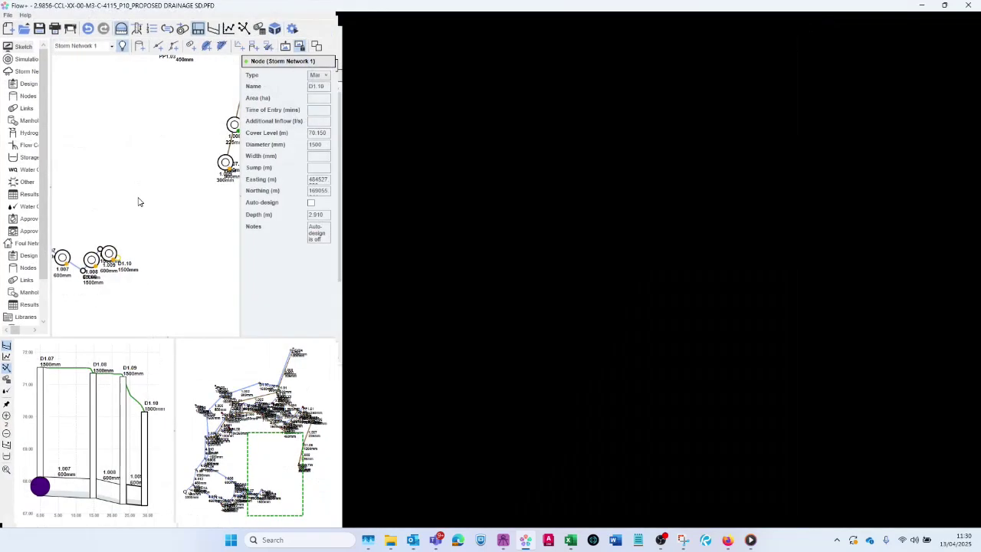
left_click(355, 295)
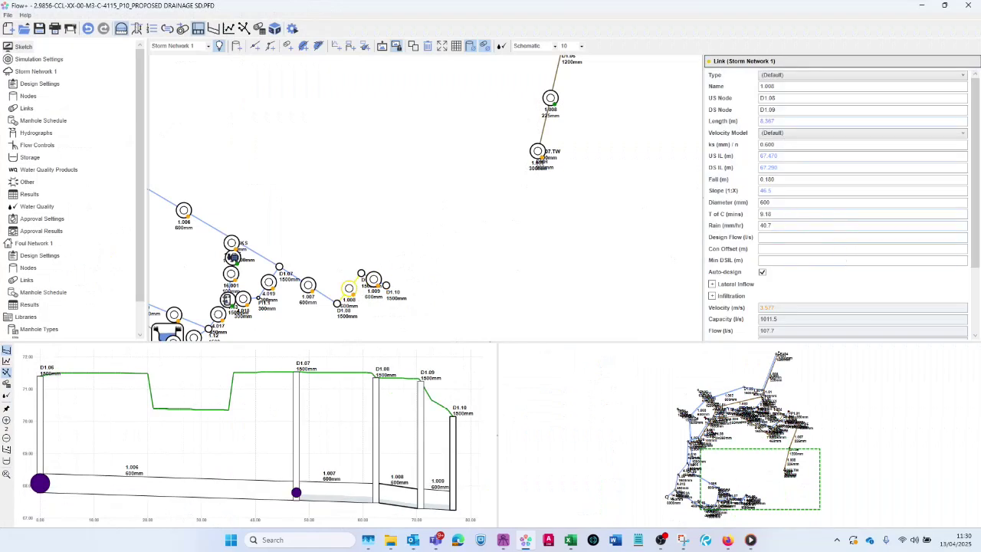
left_click(374, 278)
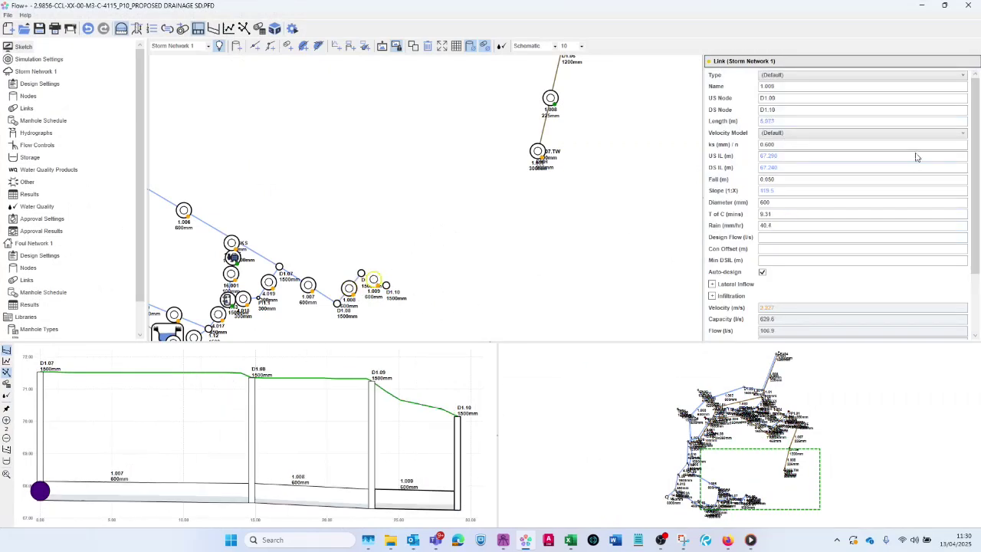
Restore Flow+ beside the PDS window, enlarge it, and save the project.
left_click(944, 5)
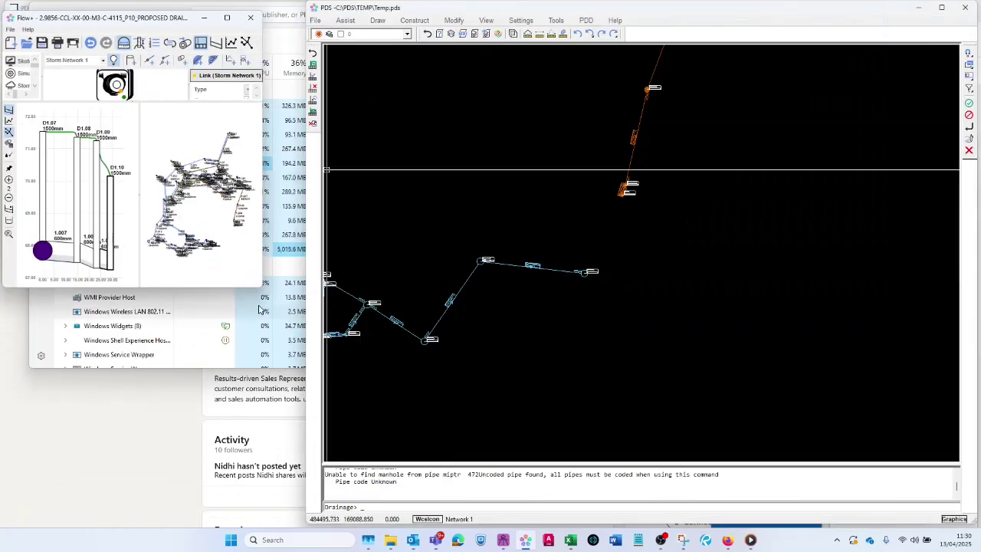
left_click_drag(259, 288, 301, 498)
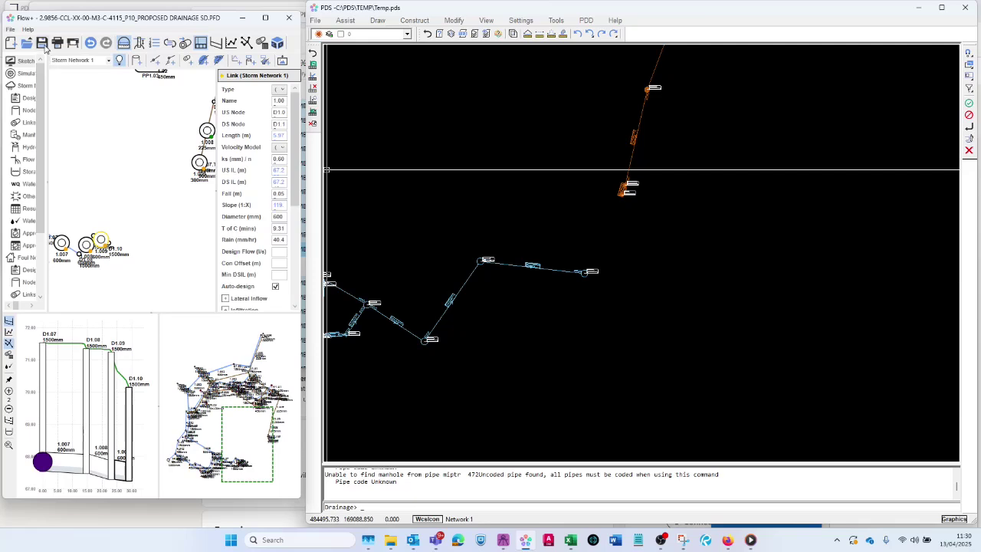
left_click(44, 47)
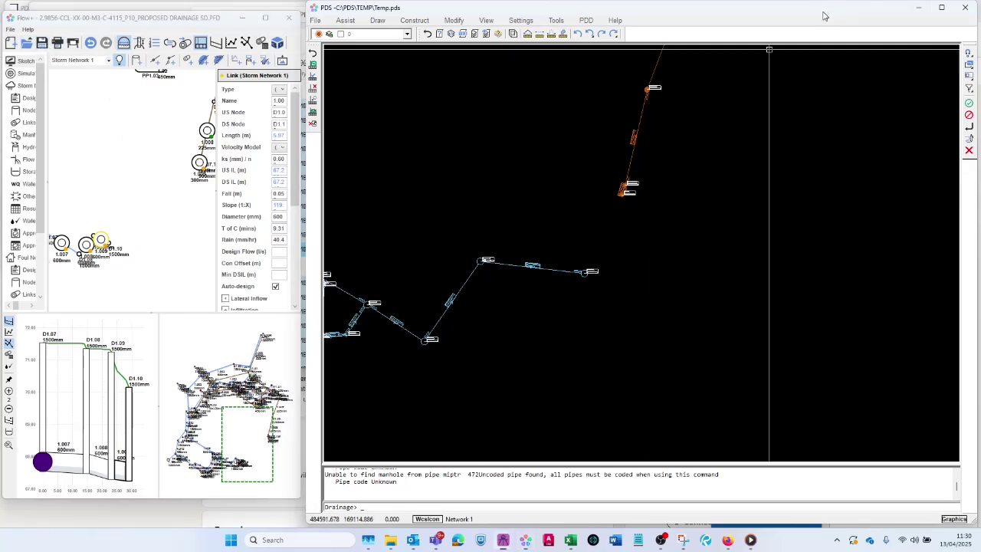
Switch to PDS and transfer the storm network from the Flow PFD file, replacing all of the network in the drawing with its contents.
scroll(534, 249, "down", 3)
scroll(534, 249, "down", 2)
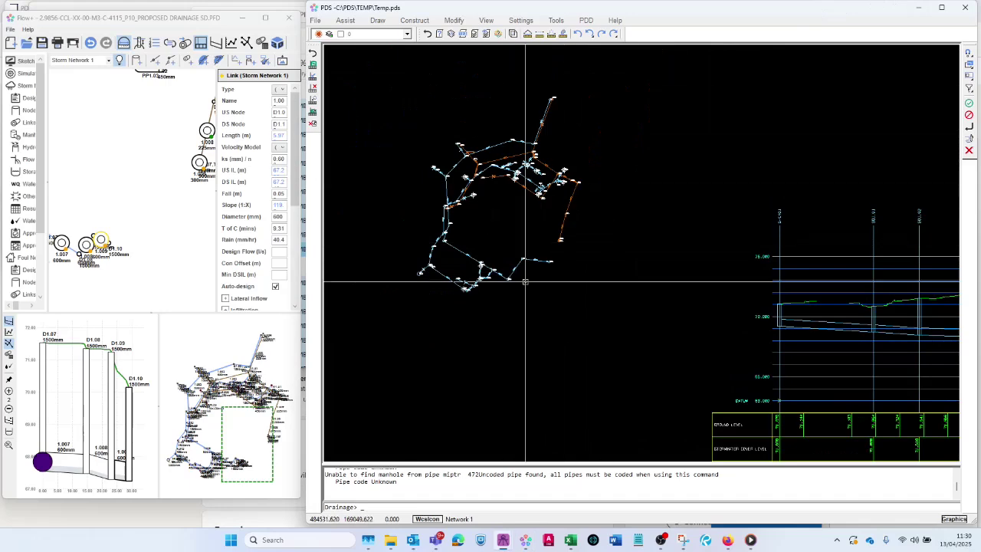
scroll(526, 184, "down", 2)
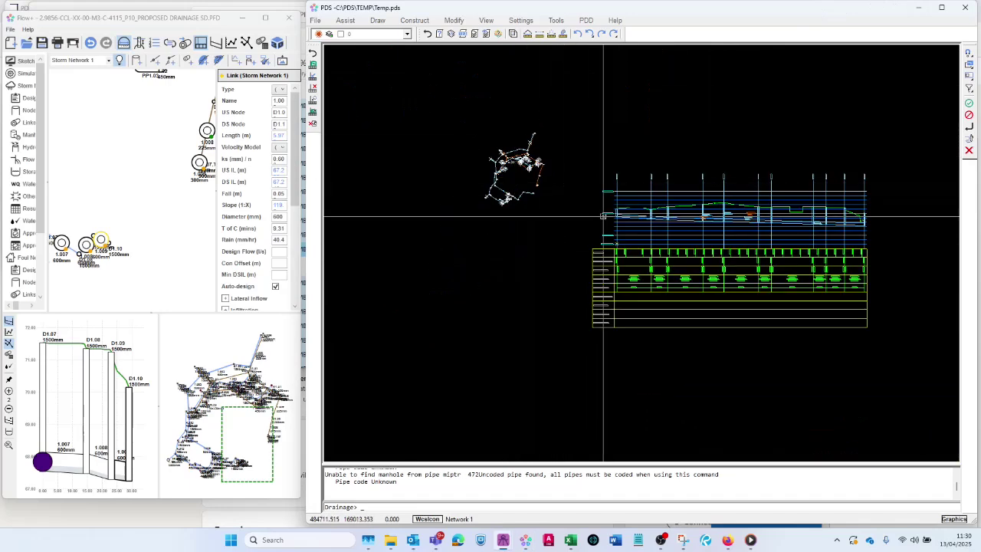
scroll(524, 157, "up", 4)
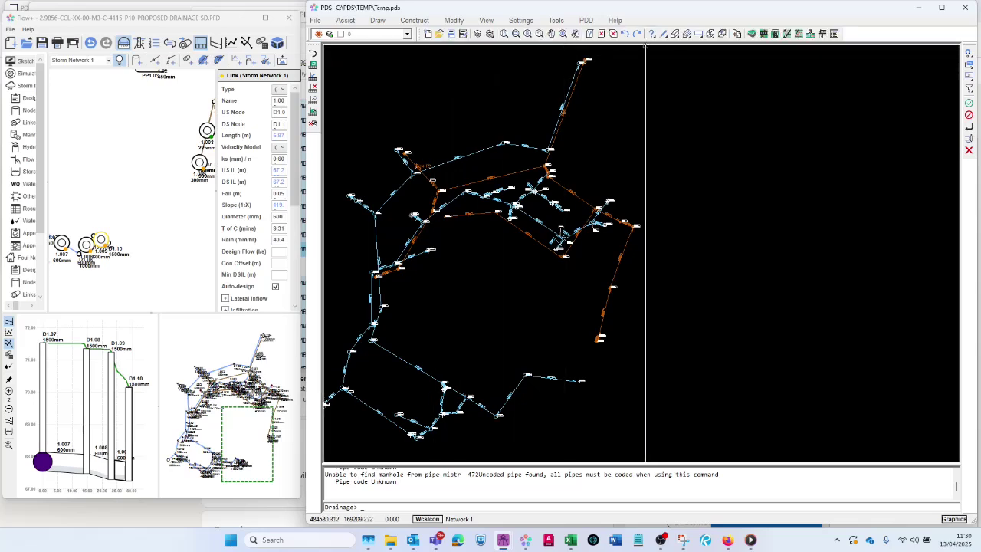
left_click(750, 35)
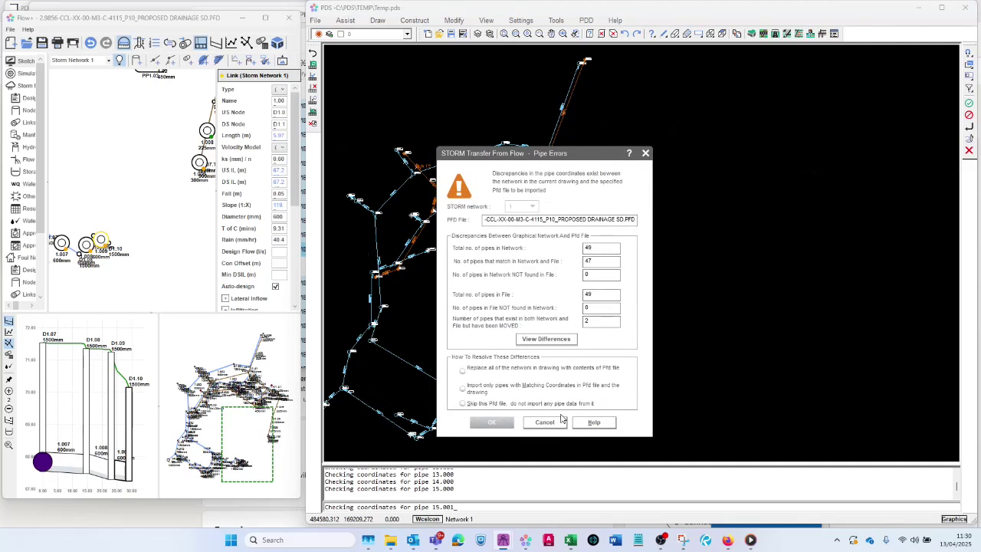
left_click(492, 373)
left_click(491, 423)
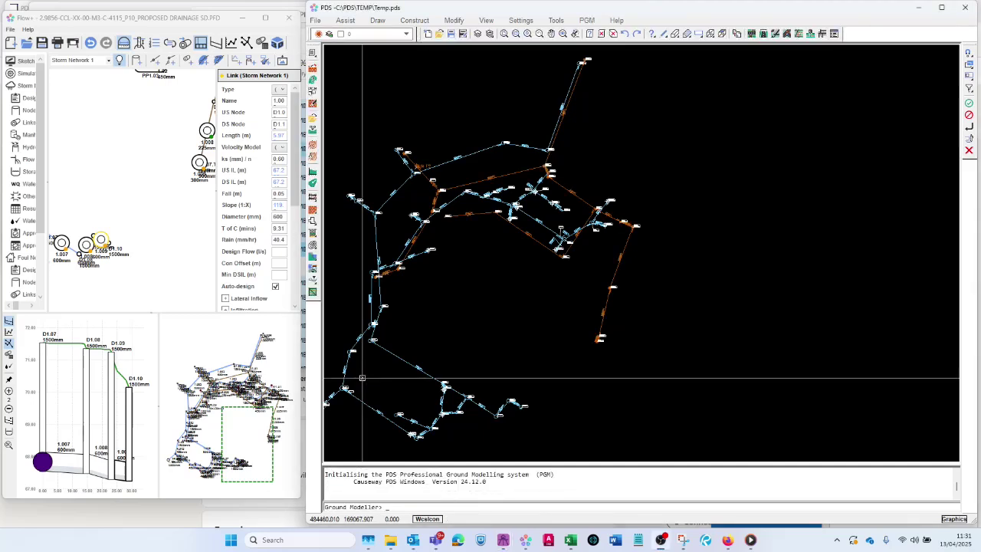
Examine the plan around manholes SD1.08 to SD1.10 and the long section beside the plan.
scroll(513, 424, "up", 1)
scroll(513, 423, "up", 3)
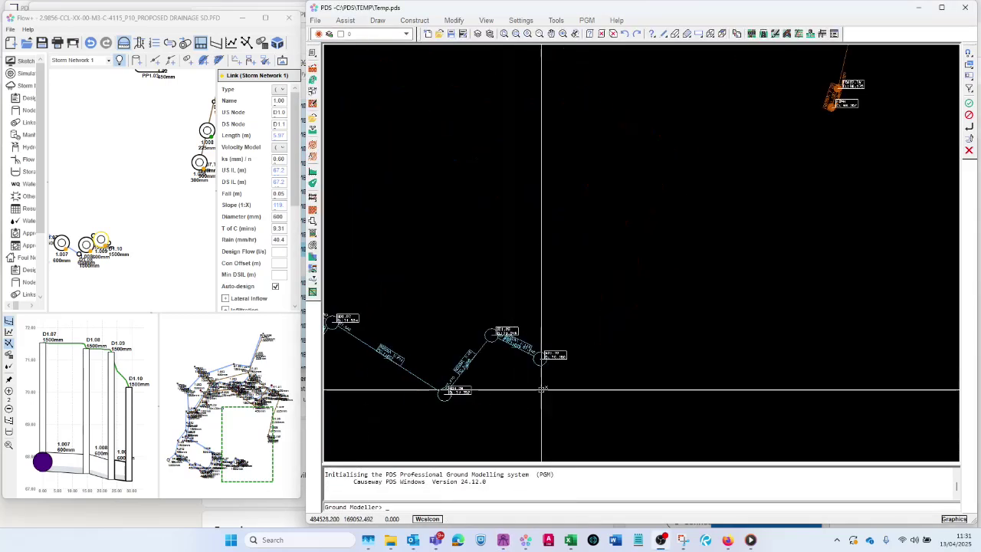
scroll(474, 282, "down", 6)
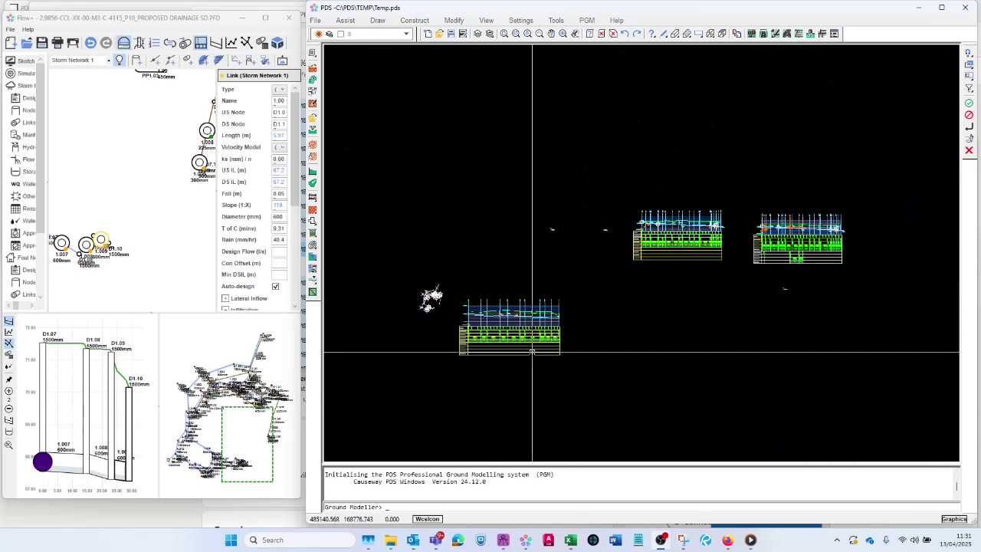
Examine the level, gradient and length data of pipes 1.007 to 1.009 in the long section nearest the plan.
scroll(552, 345, "up", 2)
scroll(552, 344, "up", 1)
scroll(583, 319, "up", 1)
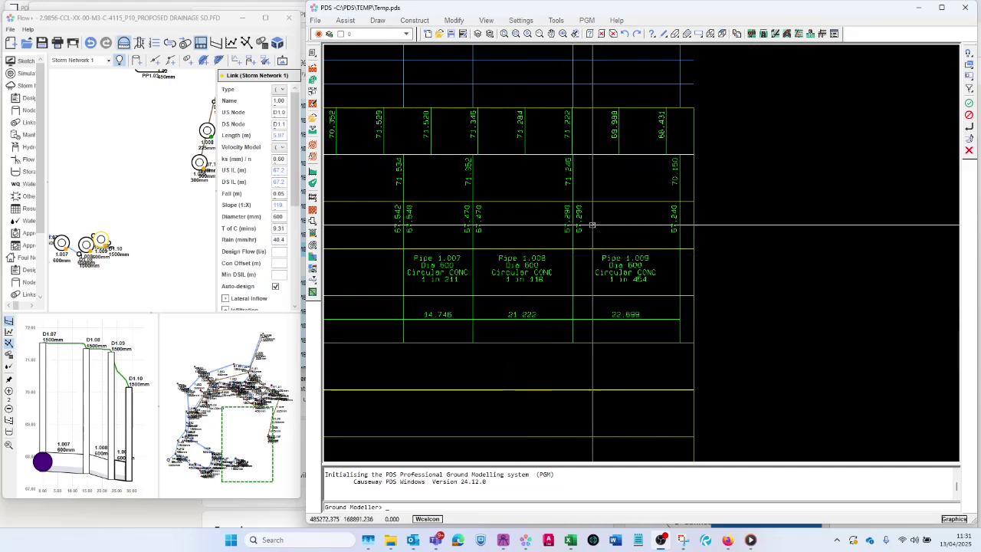
scroll(620, 268, "down", 2)
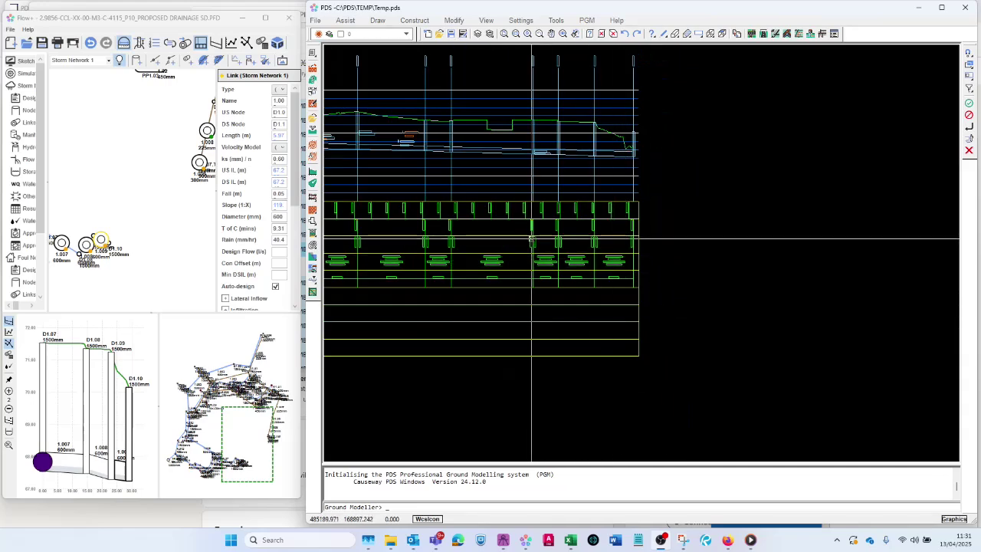
scroll(531, 240, "down", 3)
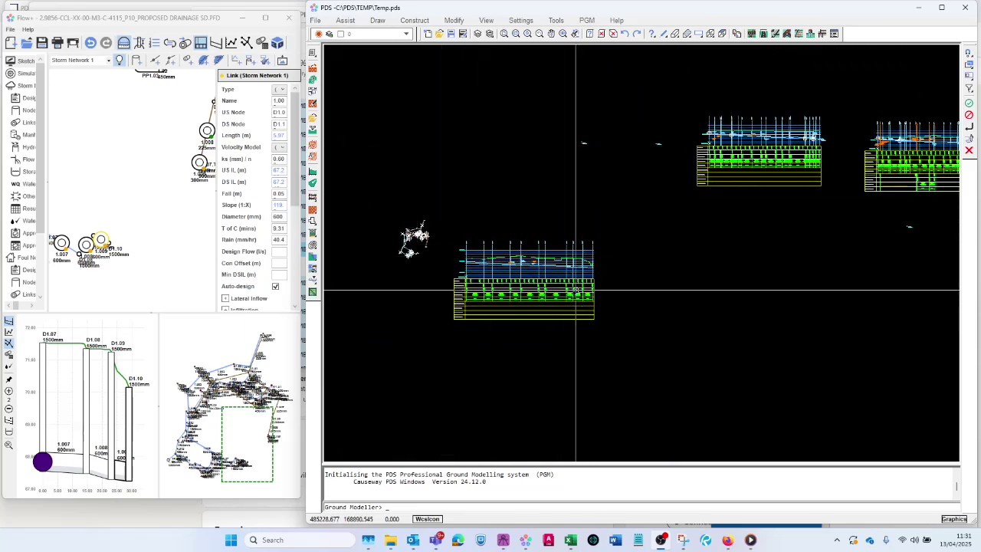
scroll(565, 288, "up", 2)
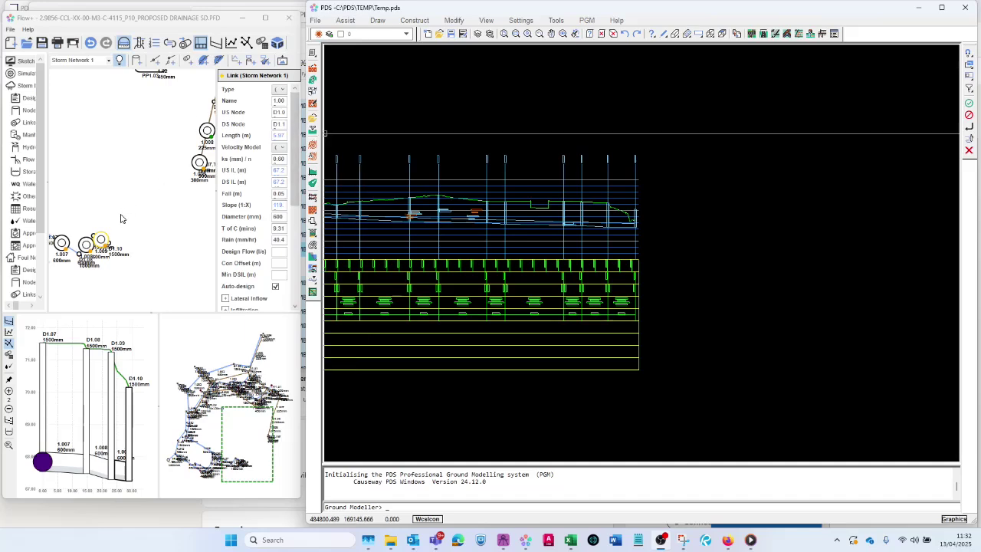
Move manhole D1.10 closer to D1.09 in the Flow+ sketch and check the length and slope of link 1.009.
scroll(122, 218, "up", 5)
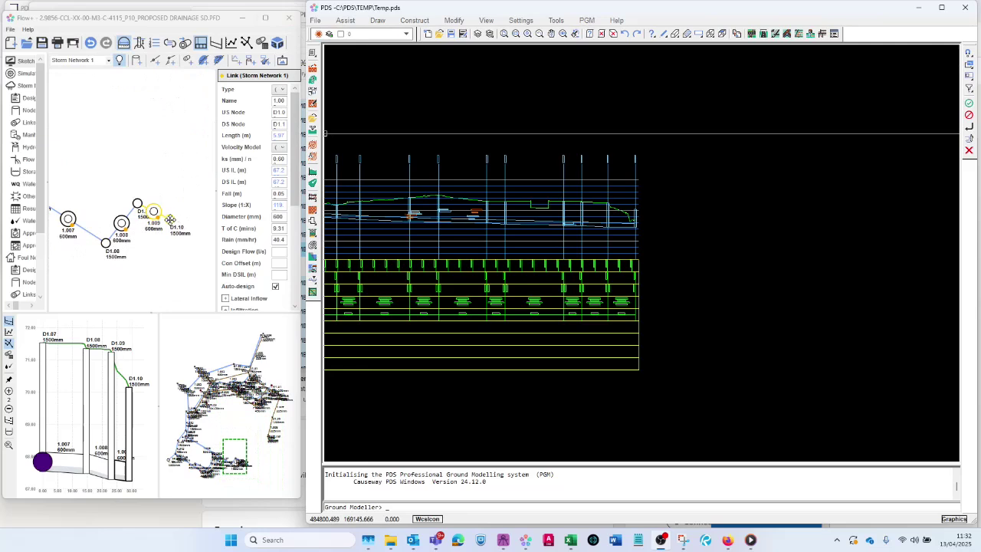
left_click_drag(170, 220, 159, 203)
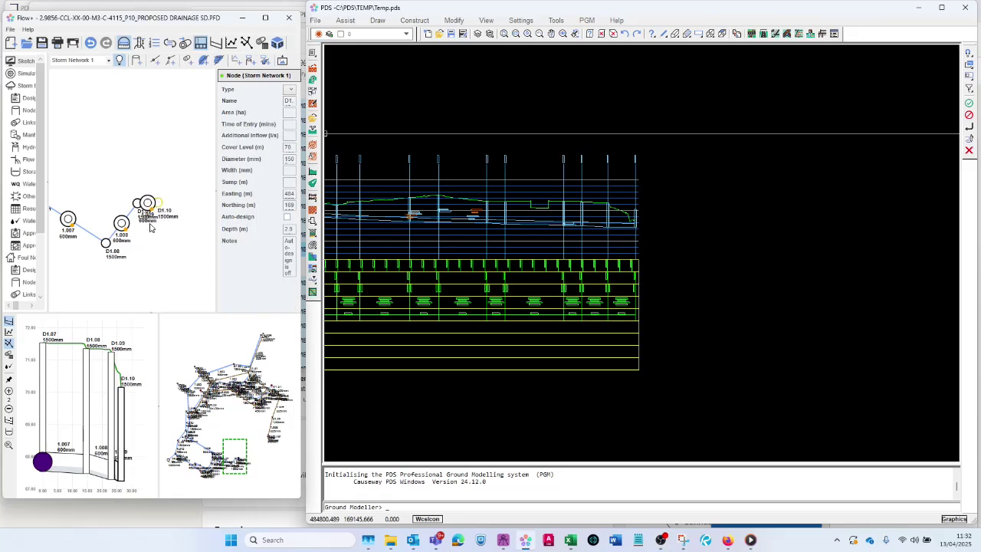
left_click(265, 17)
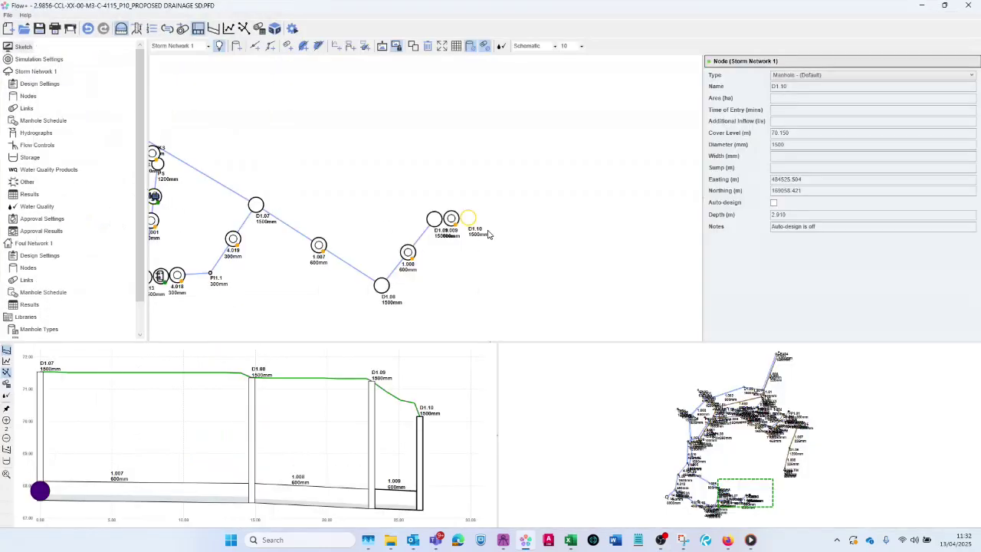
left_click(453, 223)
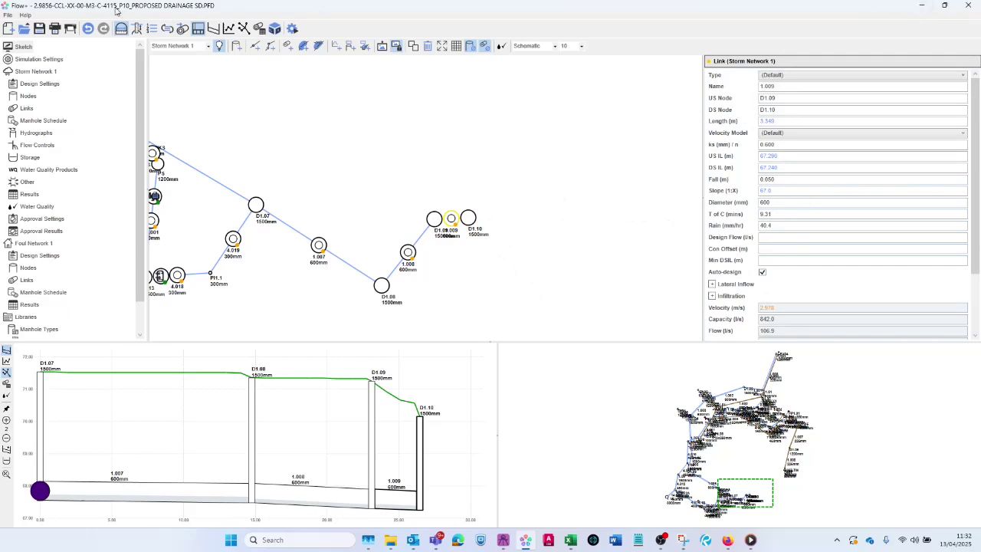
left_click(946, 6)
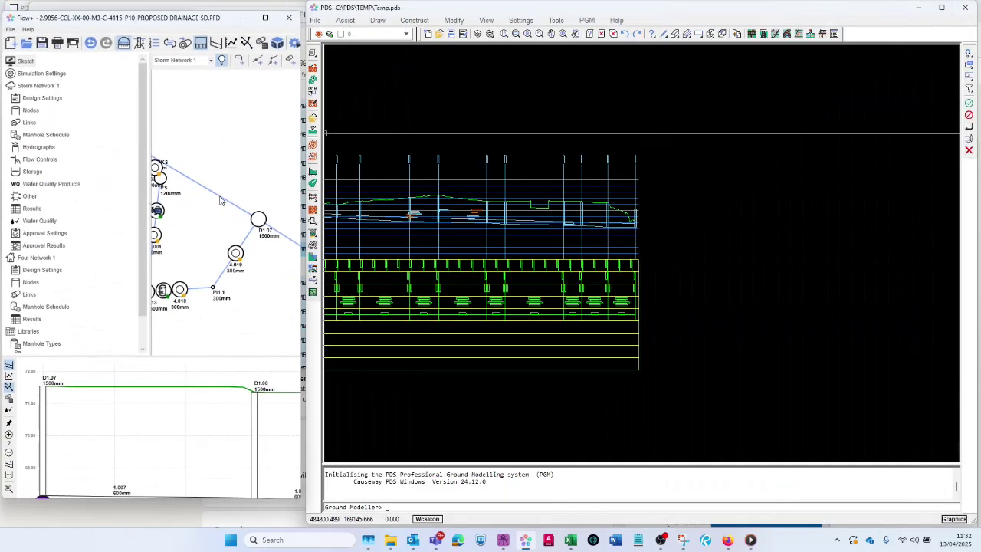
Check manholes SD1.08 to SD1.10 on the PDS plan and open the storm manhole schedule in Flow+.
scroll(635, 202, "down", 4)
scroll(502, 201, "up", 5)
scroll(519, 212, "up", 6)
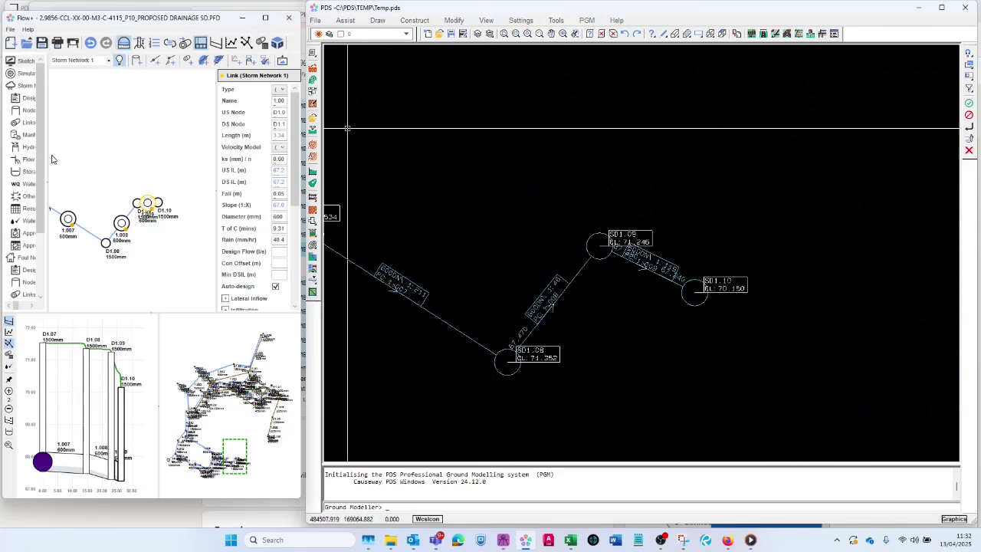
left_click(25, 111)
left_click(27, 134)
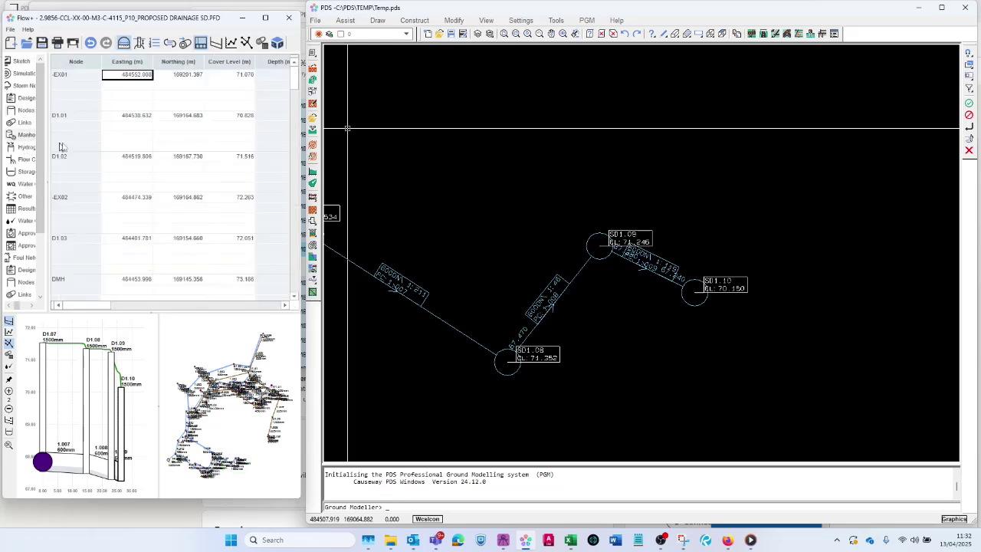
left_click(750, 376)
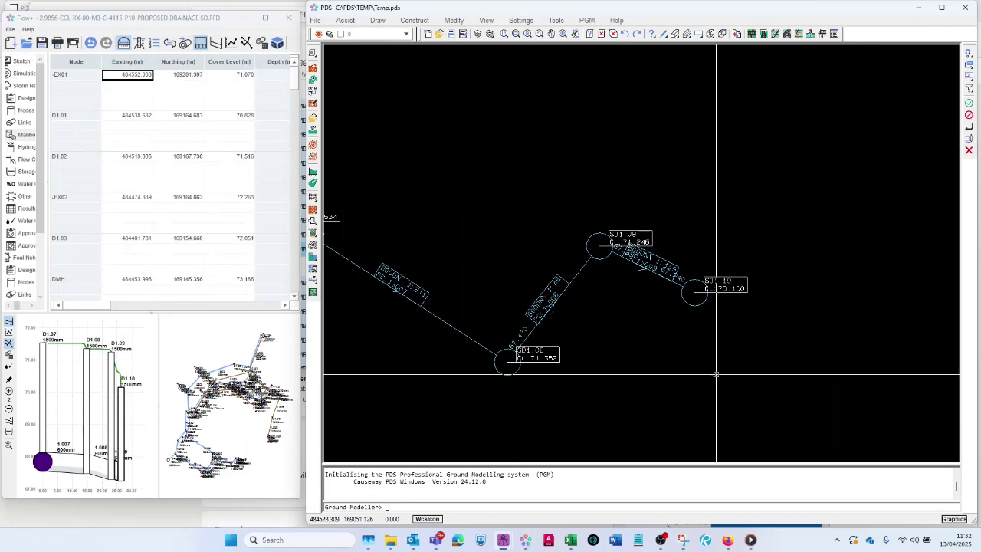
scroll(604, 333, "down", 3)
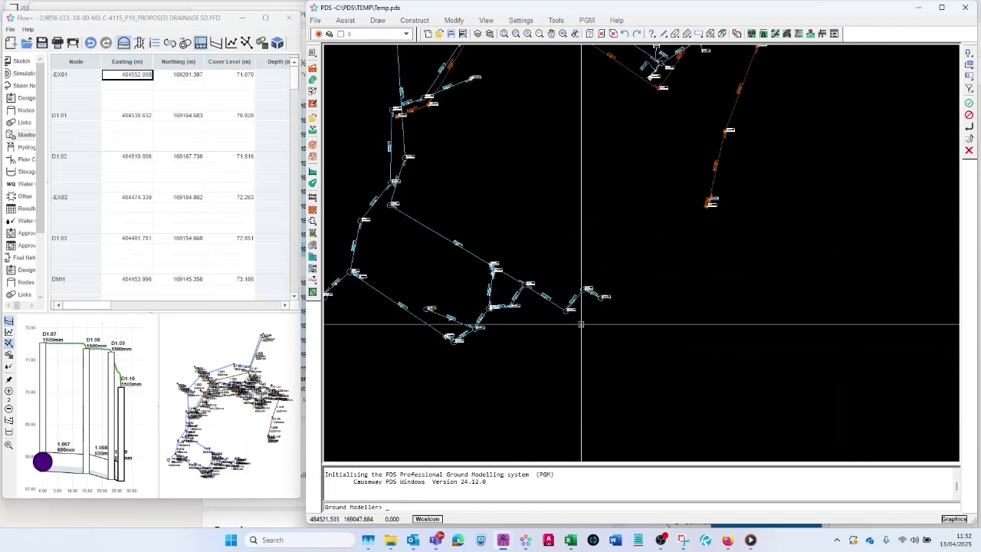
Insert a short vertical line on layer 465 in the empty area below the drainage network in PDS.
left_click(375, 22)
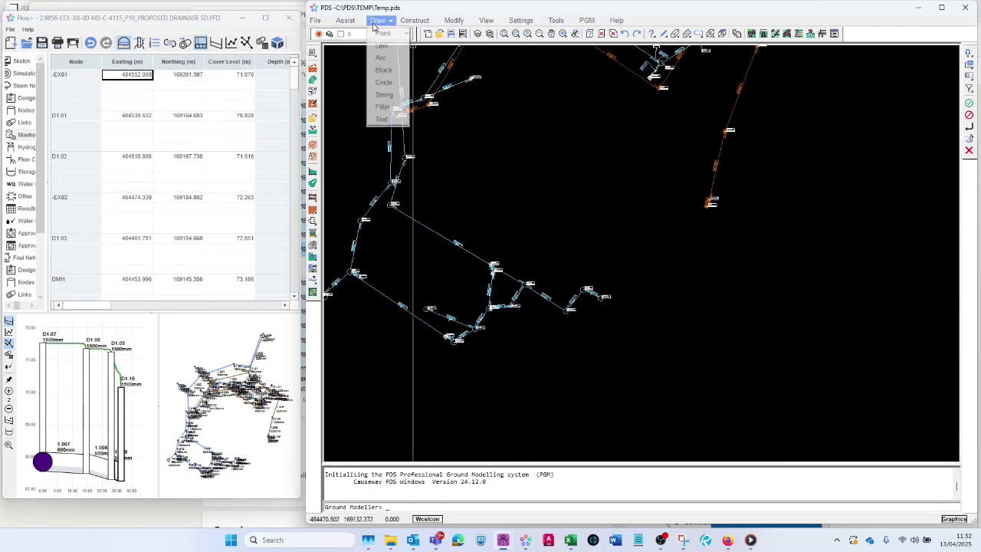
left_click(383, 45)
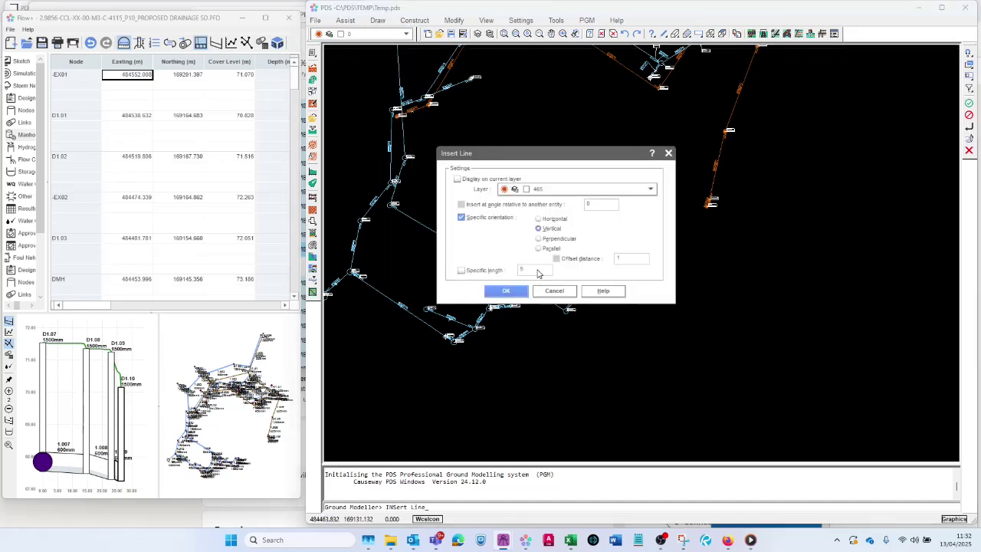
left_click(505, 295)
left_click(519, 373)
left_click(799, 366)
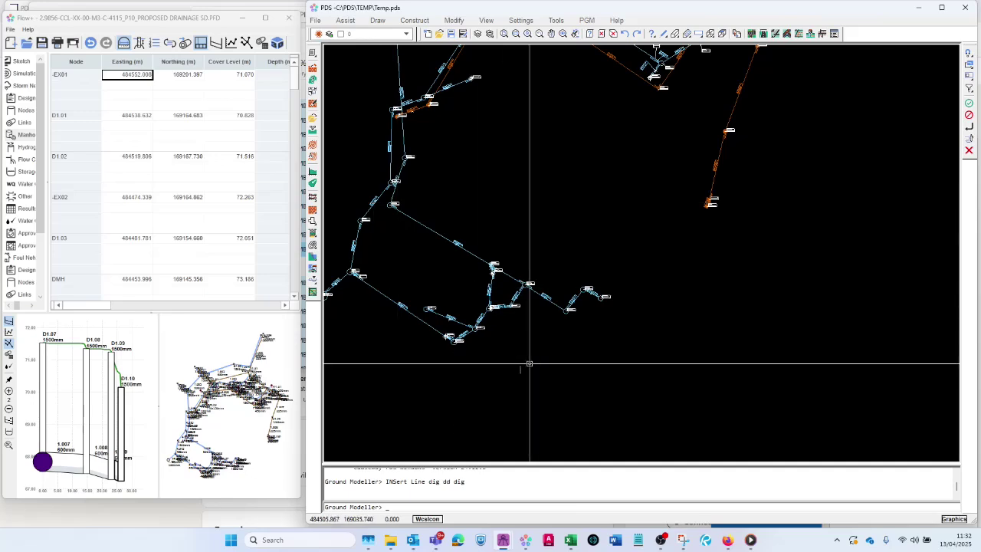
Transfer the storm network from the Flow PFD file, replacing all of the network in the drawing, and accept the rising main note.
left_click(786, 36)
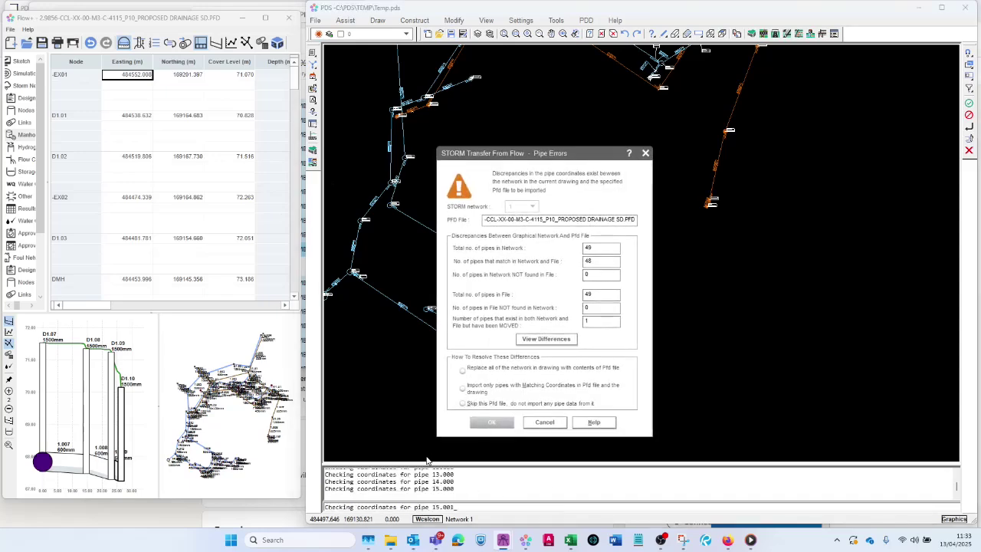
left_click(476, 370)
left_click(492, 422)
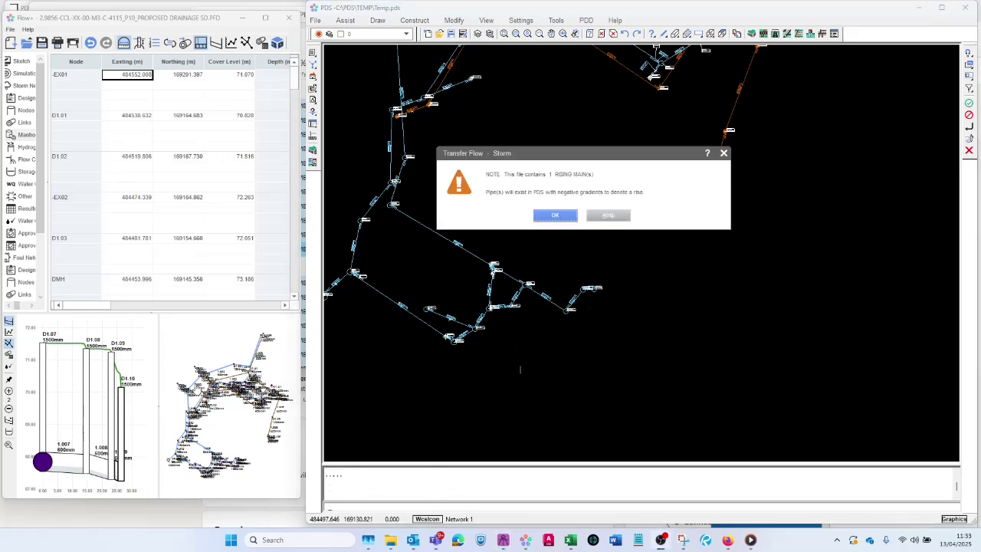
left_click(550, 218)
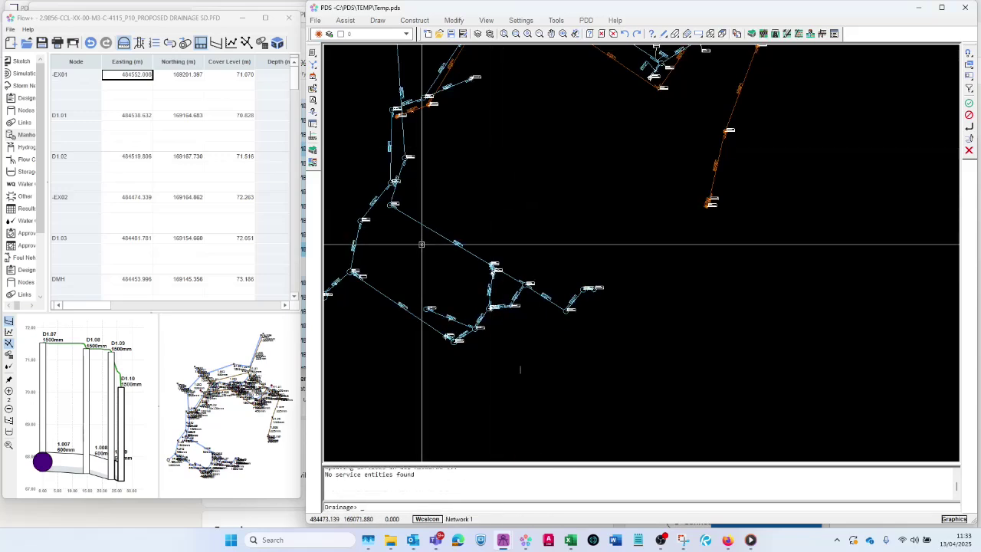
Compare the transferred manholes SD1.08 to SD1.10 on the plan with the pipe data in the long section.
scroll(420, 239, "down", 5)
scroll(430, 254, "up", 3)
scroll(429, 253, "up", 4)
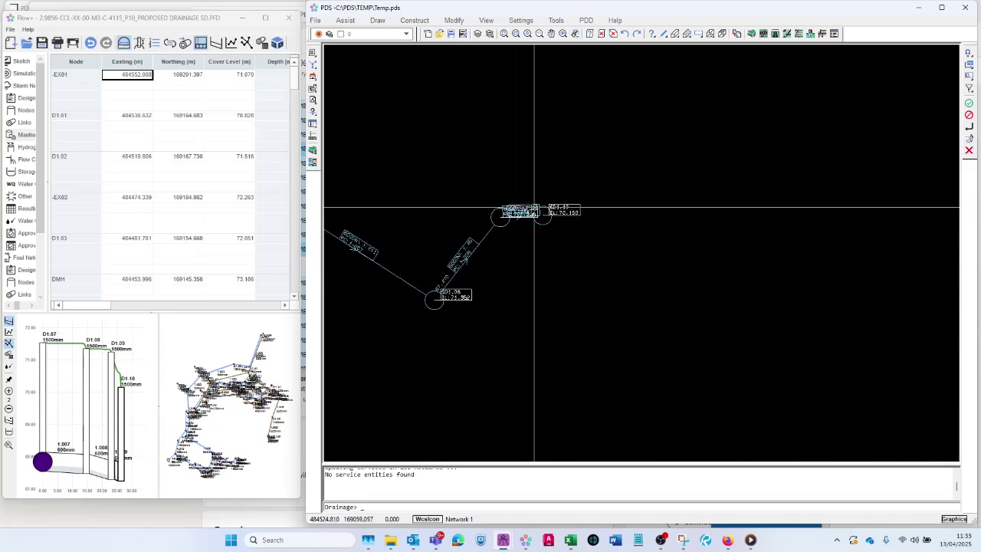
scroll(447, 202, "down", 6)
scroll(694, 255, "up", 2)
scroll(694, 255, "up", 3)
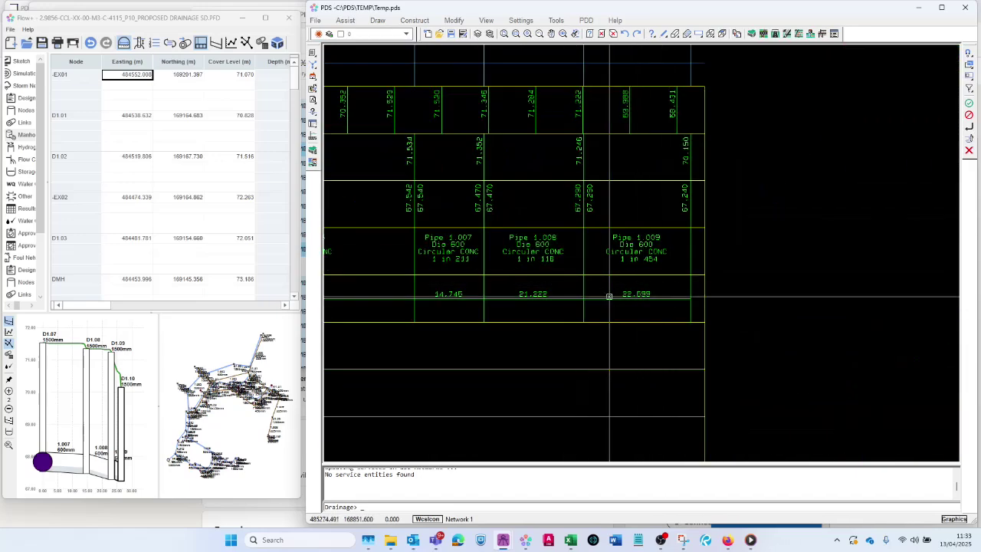
scroll(600, 304, "down", 5)
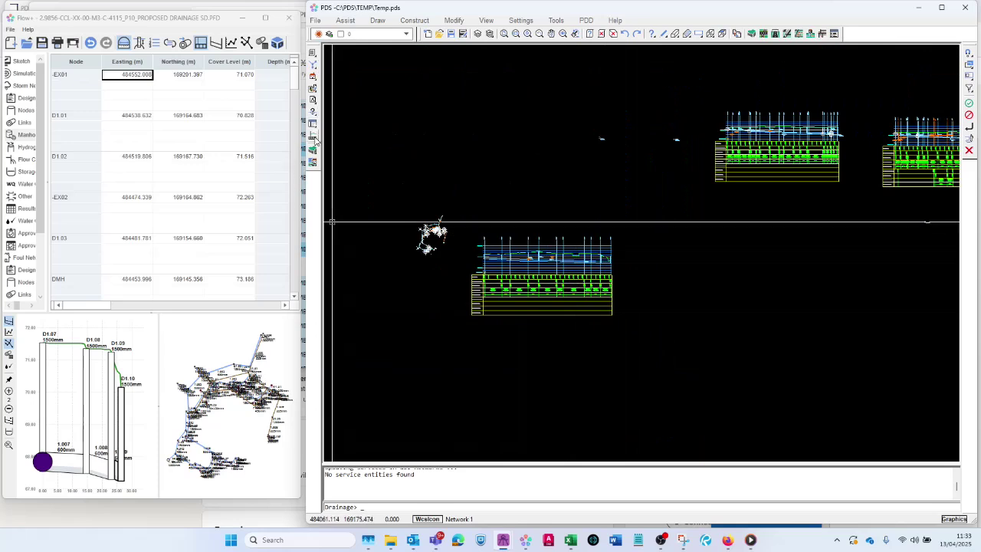
Annotate the long section nearest the plan with storm and foul details and pipe codes, and generate crossing pipes from all networks, including all crossing services.
left_click(313, 112)
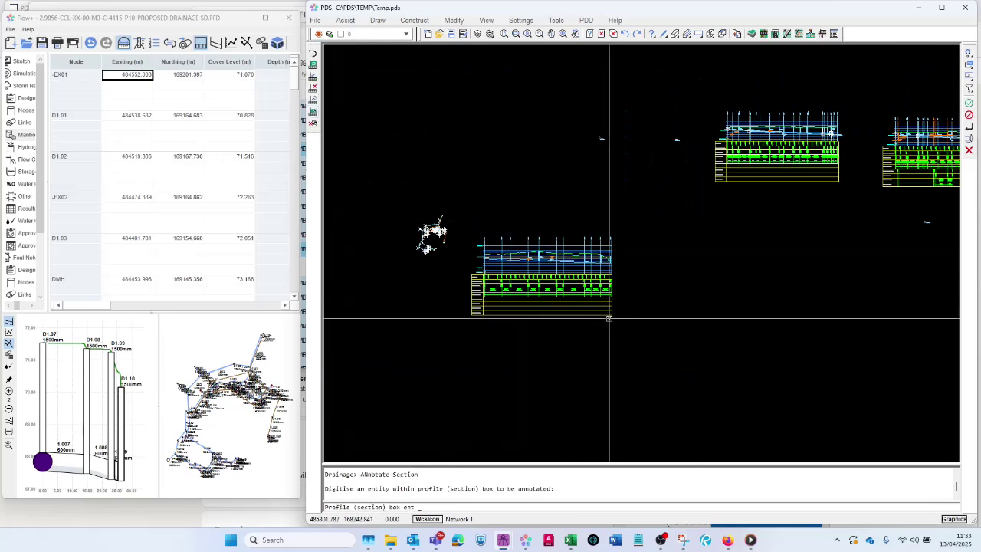
scroll(582, 306, "up", 3)
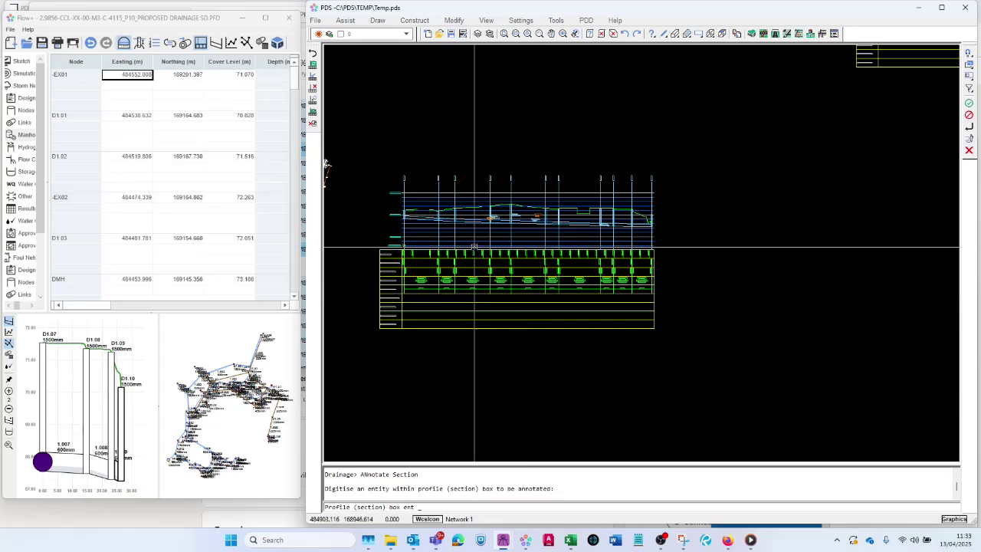
left_click(531, 366)
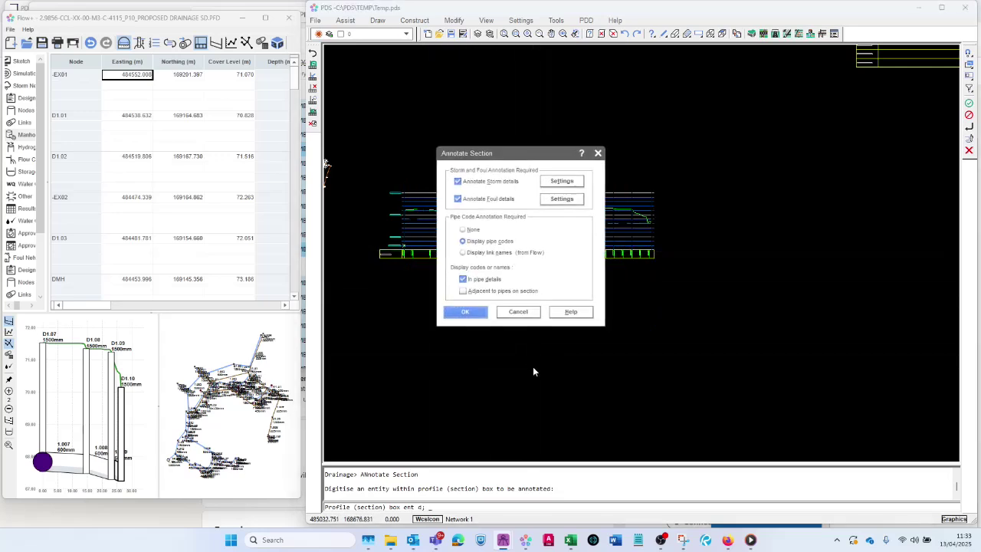
left_click(468, 312)
left_click(515, 198)
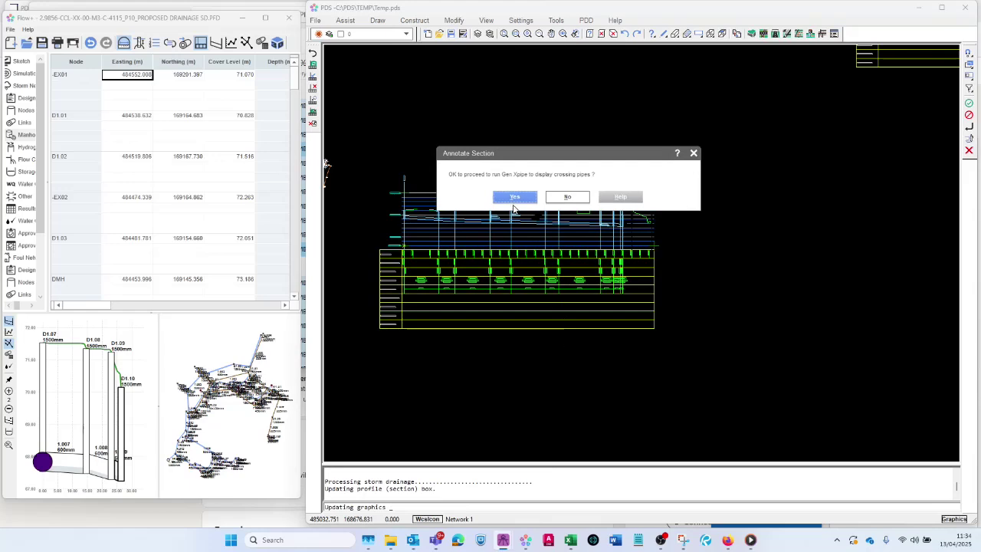
left_click(517, 197)
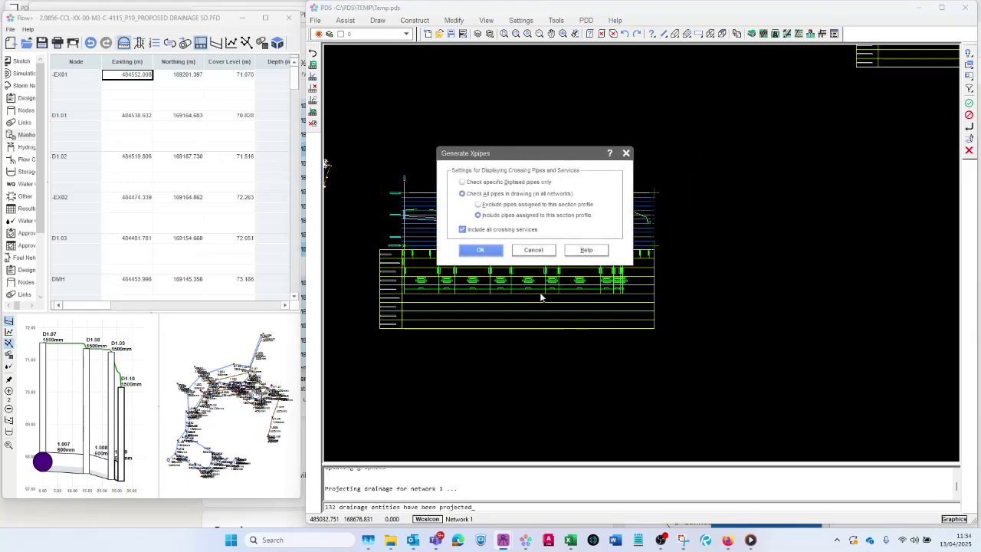
left_click(483, 253)
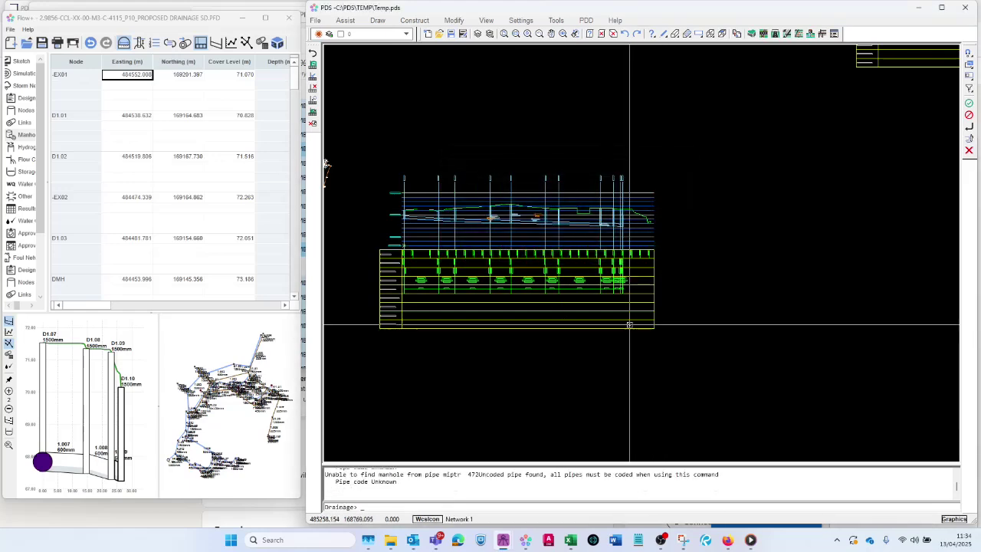
Examine the re-annotated long section between manholes SD1.07 and SD1.10, including the gradients and lengths of pipes 1.007 to 1.009.
scroll(625, 86, "up", 3)
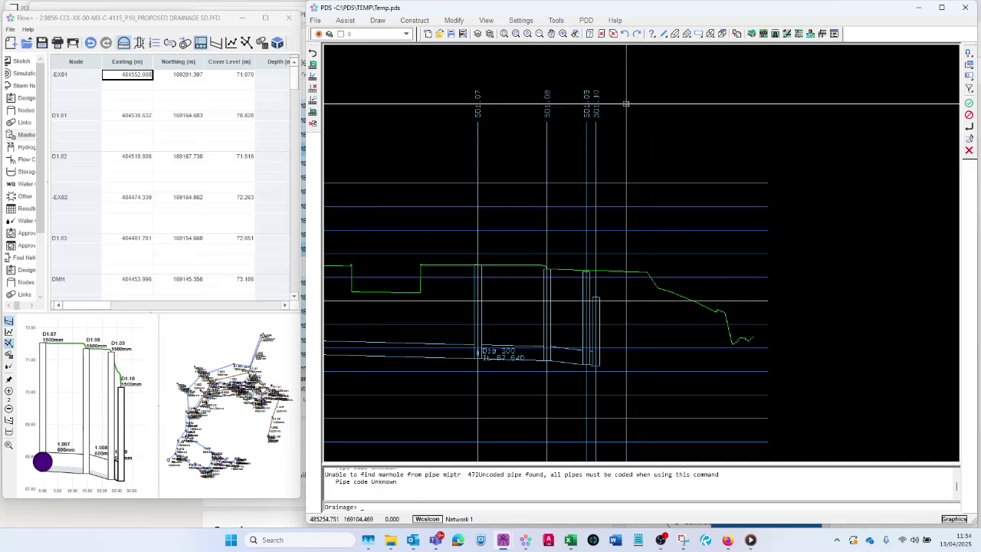
scroll(540, 100, "down", 2)
scroll(539, 100, "down", 3)
scroll(551, 284, "up", 5)
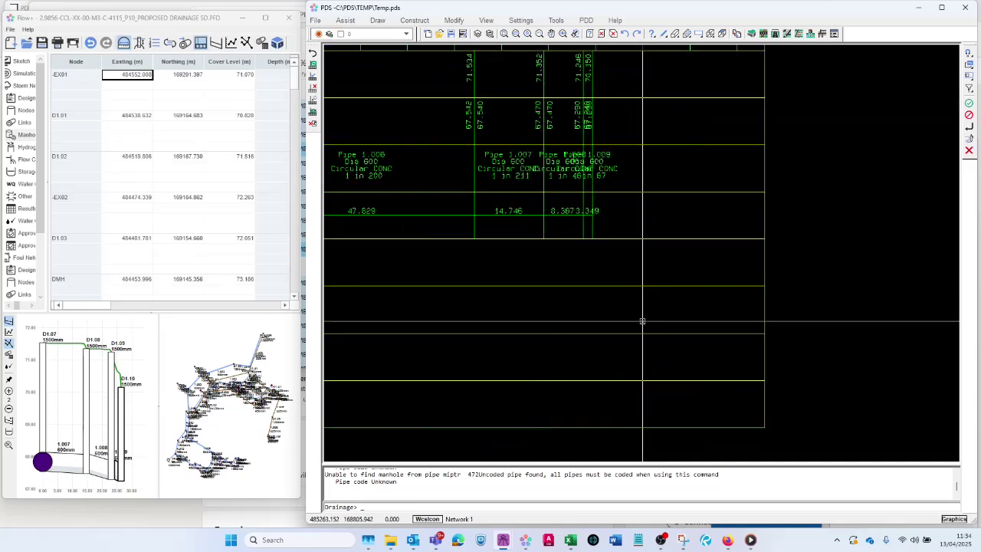
scroll(607, 100, "up", 3)
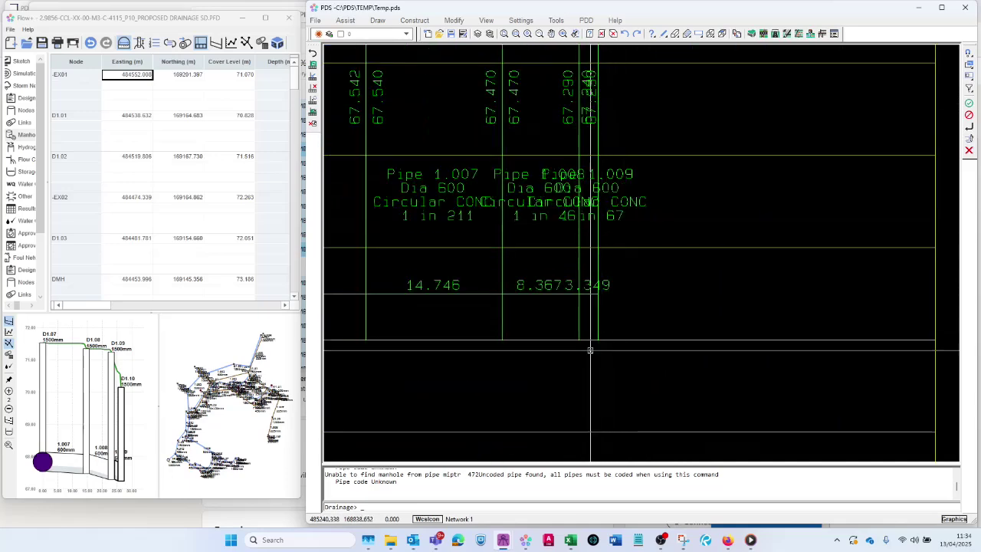
scroll(585, 377, "down", 5)
scroll(585, 377, "up", 2)
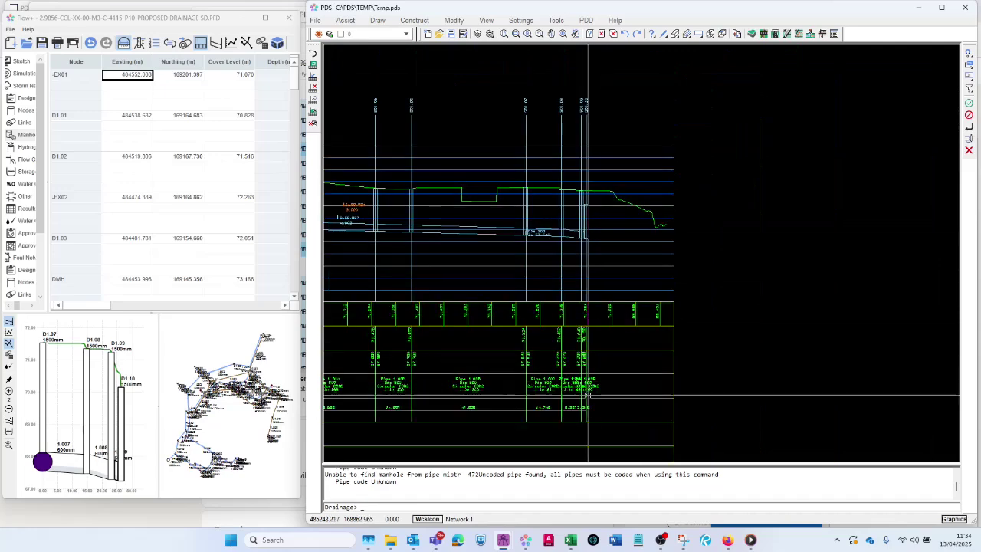
scroll(581, 416, "up", 3)
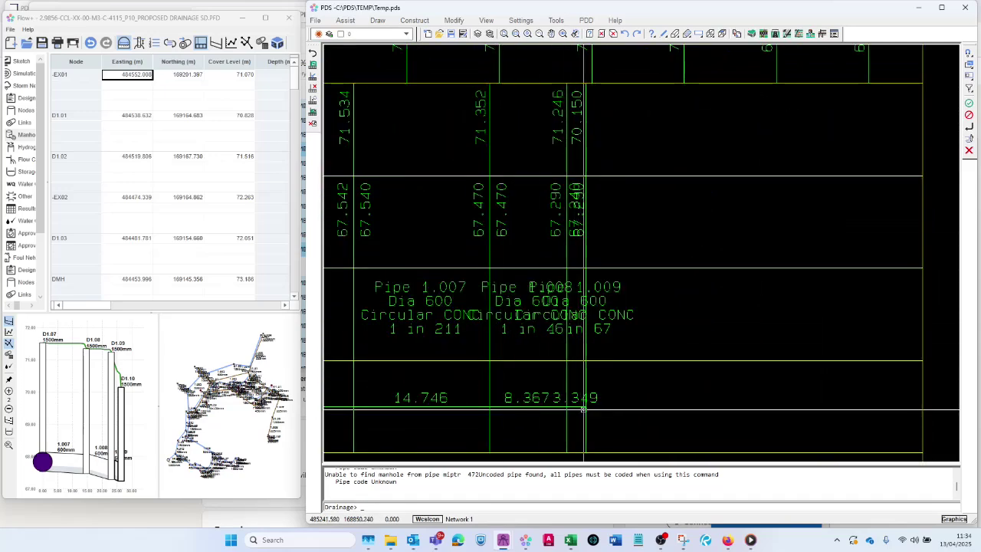
scroll(557, 374, "down", 3)
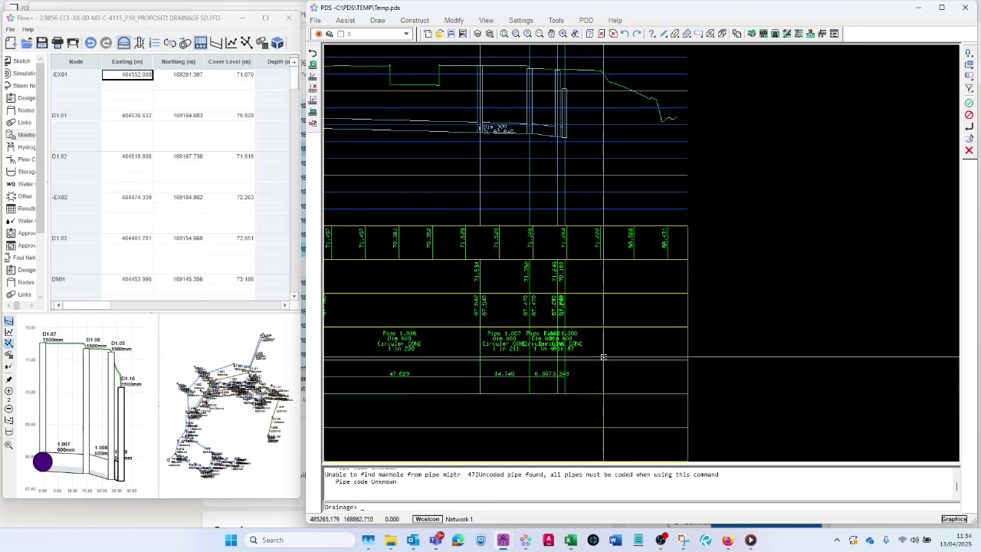
scroll(543, 414, "down", 2)
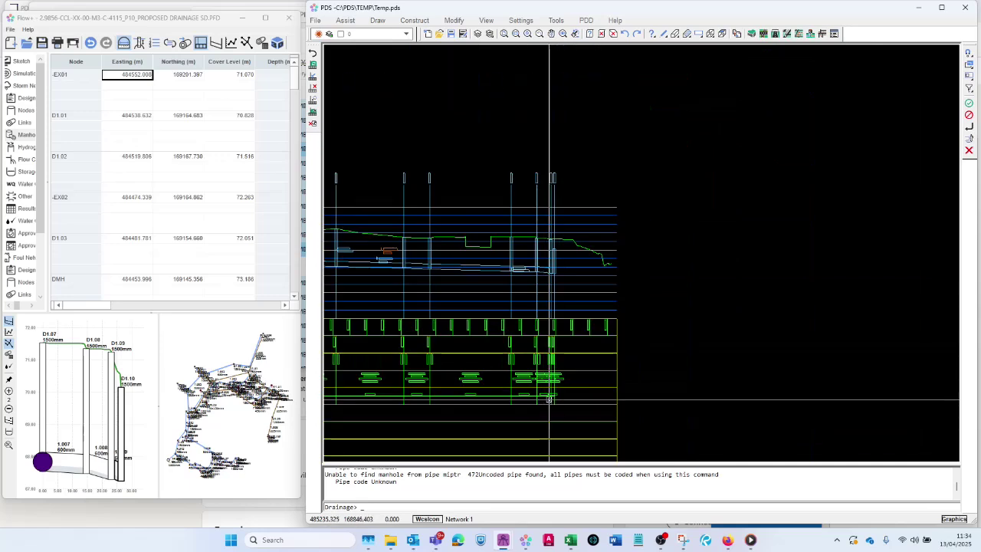
Examine the ground line and the manhole covers at the downstream end of the long section.
scroll(546, 399, "up", 2)
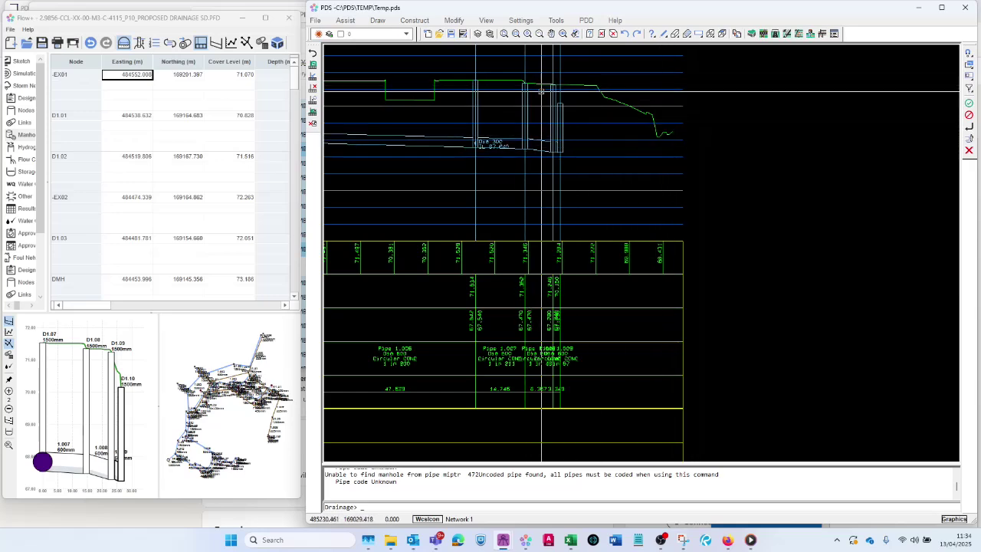
scroll(559, 84, "up", 5)
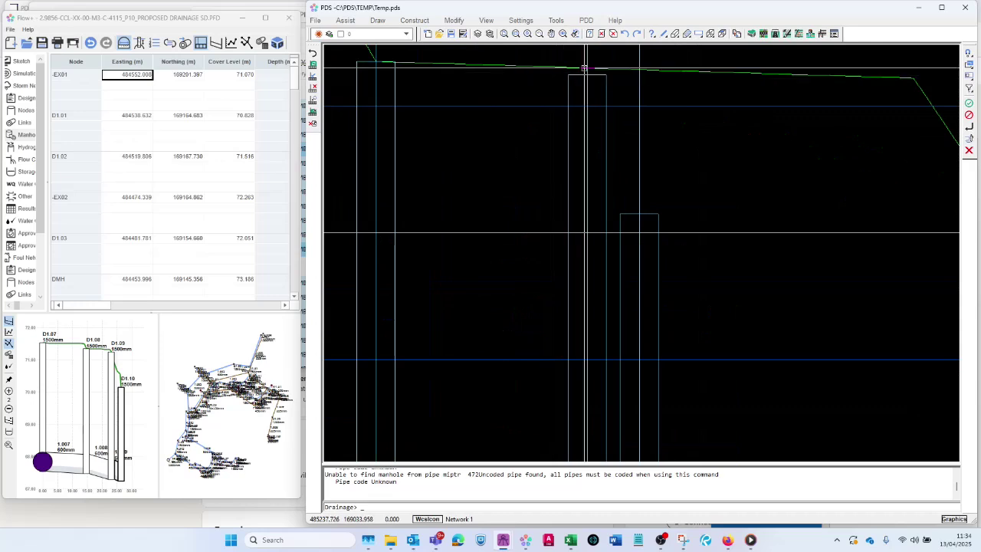
scroll(590, 155, "down", 3)
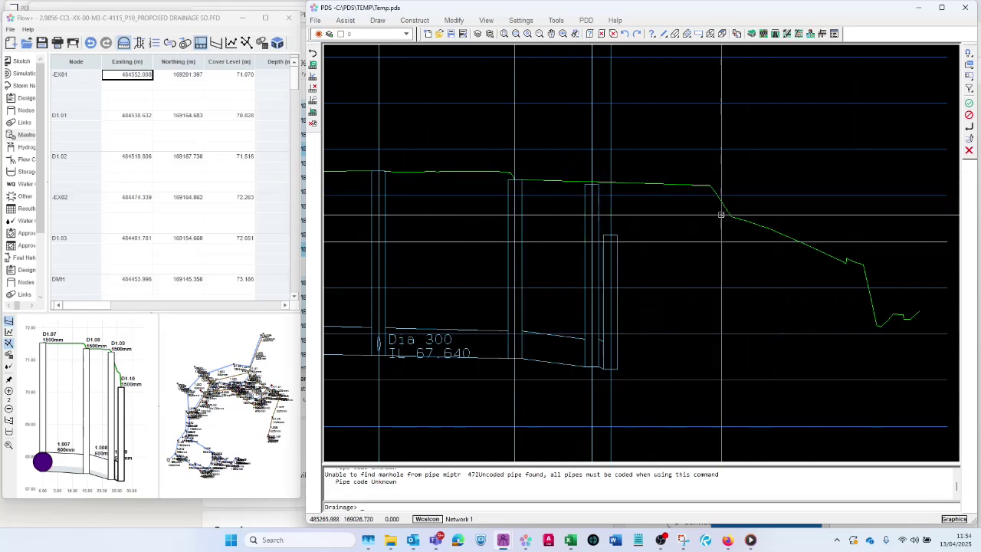
scroll(700, 228, "down", 3)
scroll(694, 227, "down", 4)
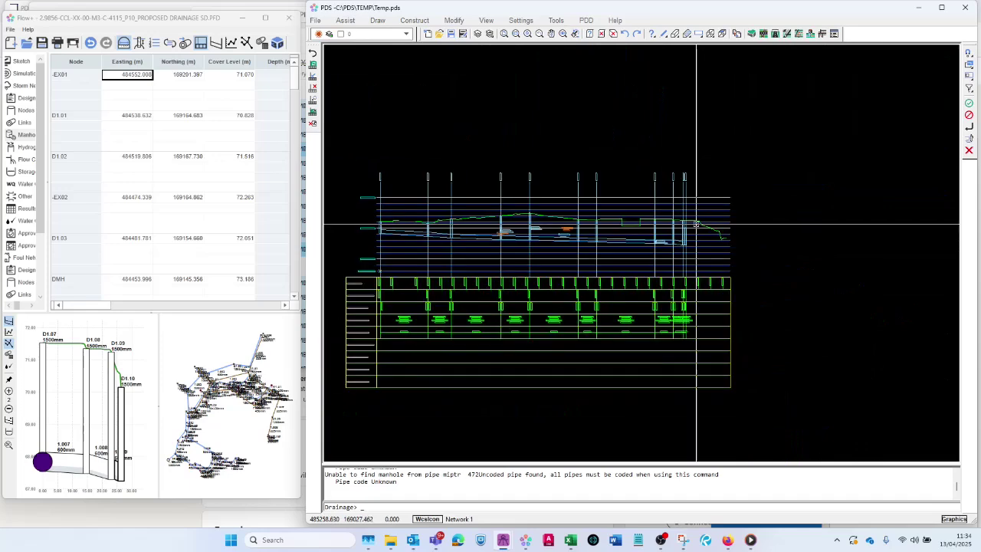
scroll(349, 184, "up", 3)
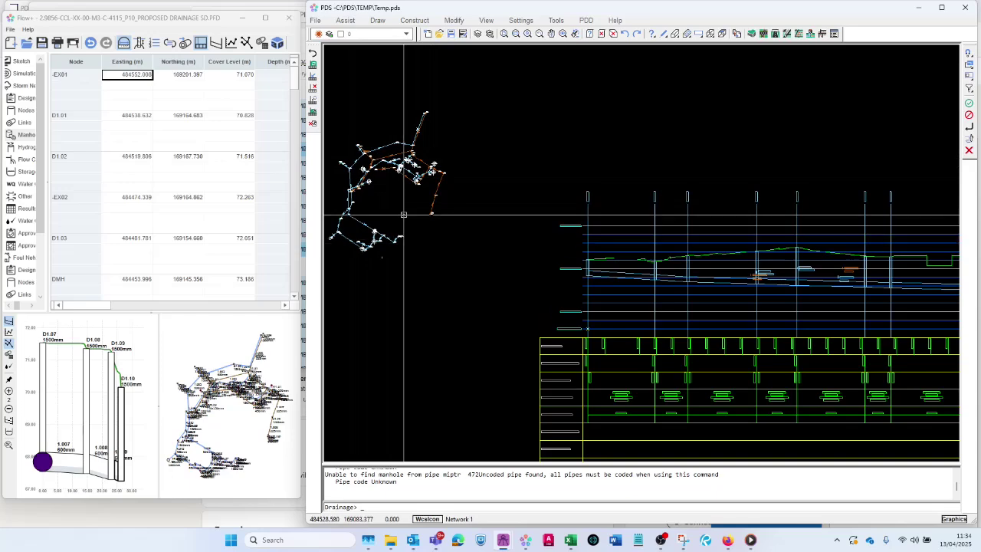
scroll(404, 215, "down", 2)
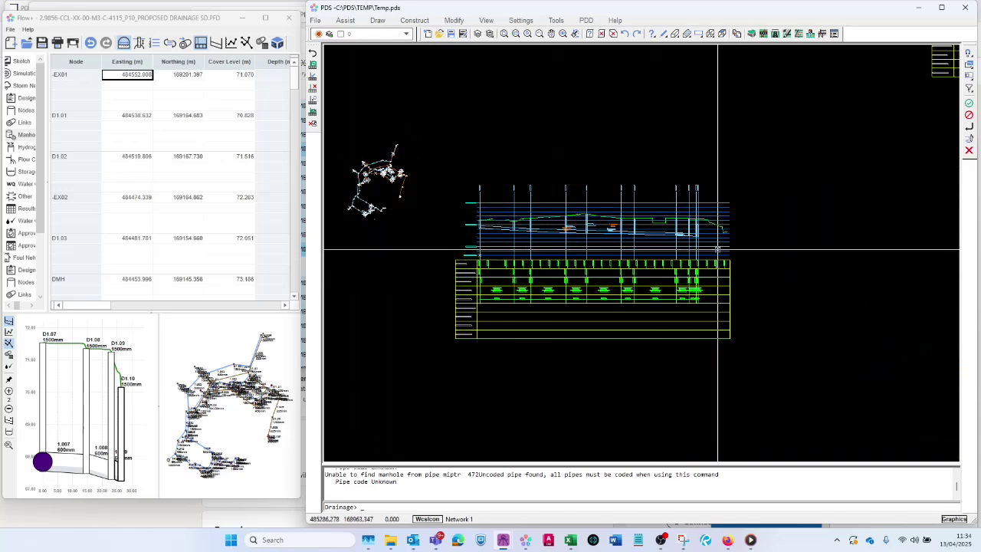
scroll(736, 250, "up", 3)
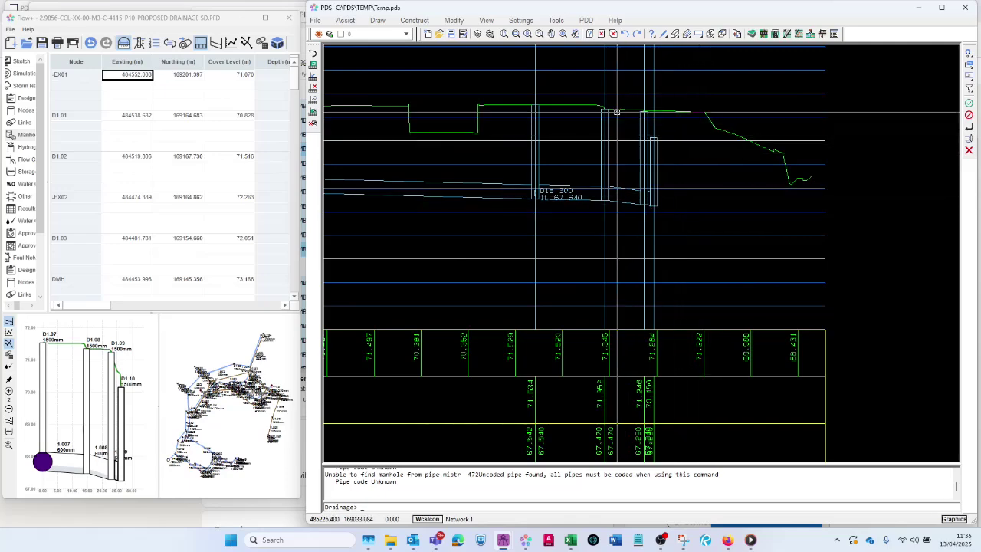
scroll(659, 116, "down", 3)
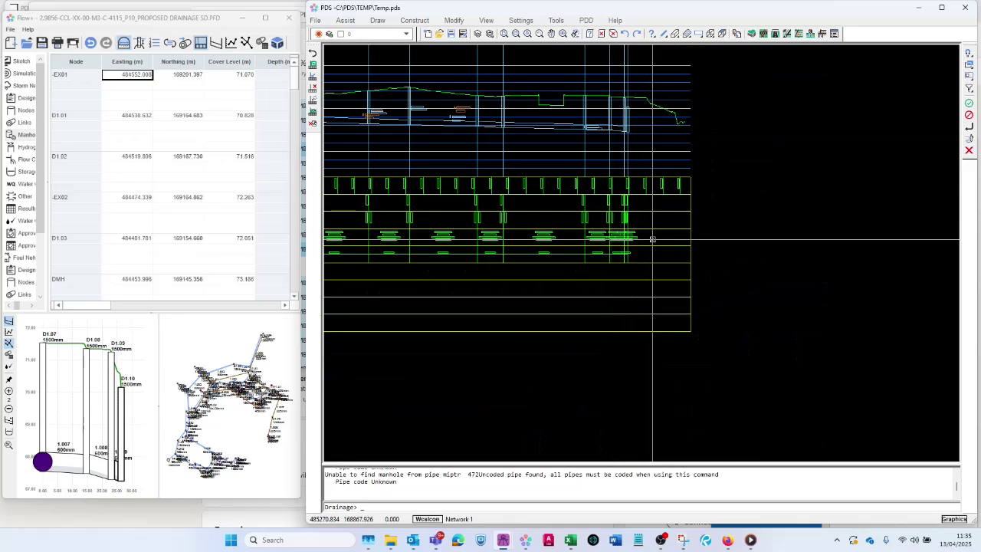
Delete the outdated long section box beside the drainage plan.
left_click(312, 88)
left_click(679, 326)
key("Return")
Generate a drainage section at 10 m chainage interval from the northernmost storm manhole to SD1.10, placing its box beside the plan.
left_click(312, 66)
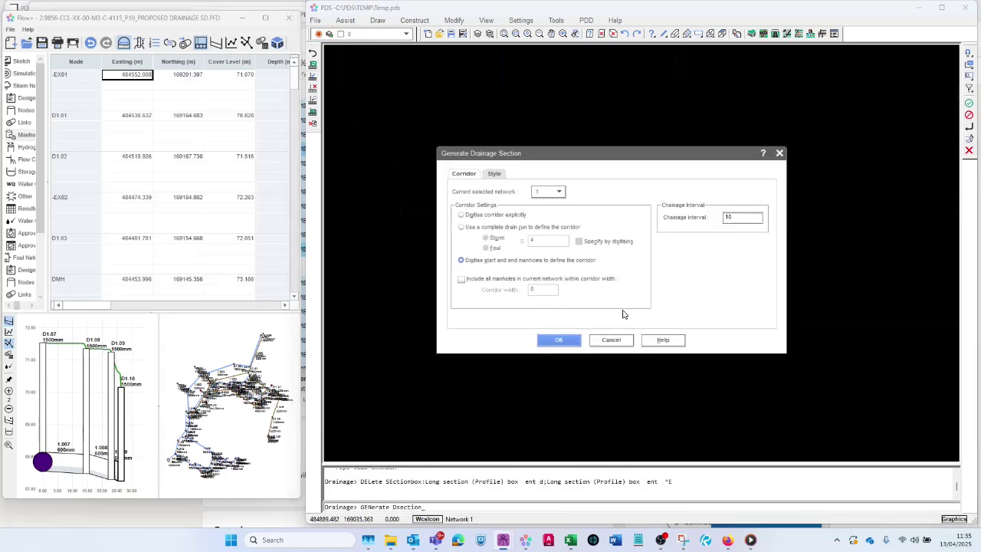
left_click(560, 340)
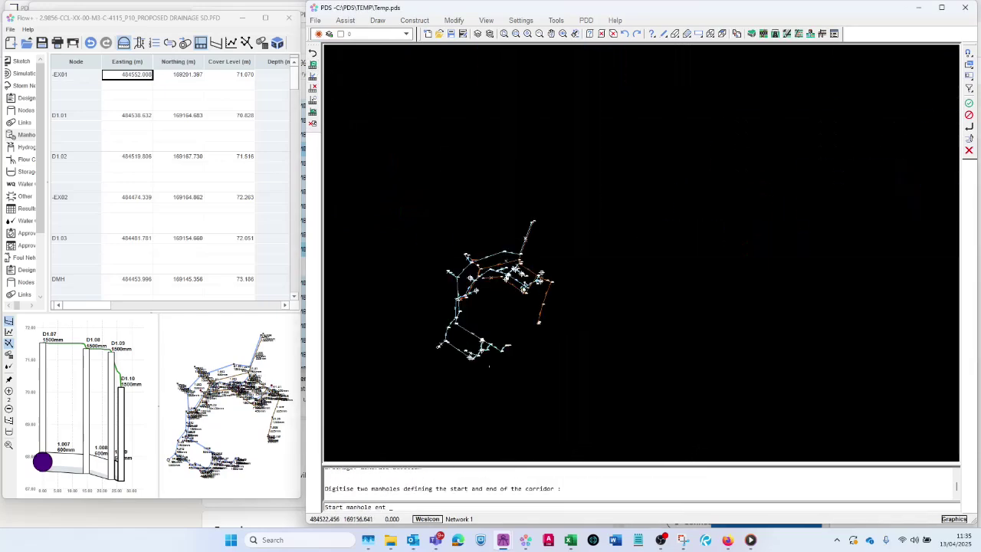
scroll(563, 145, "up", 3)
left_click(595, 183)
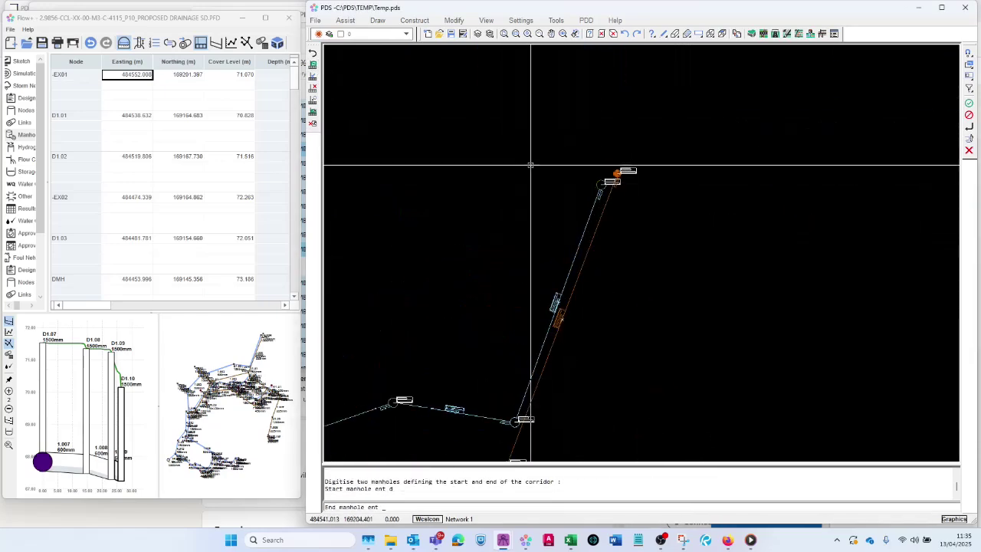
scroll(506, 165, "down", 5)
scroll(479, 332, "up", 3)
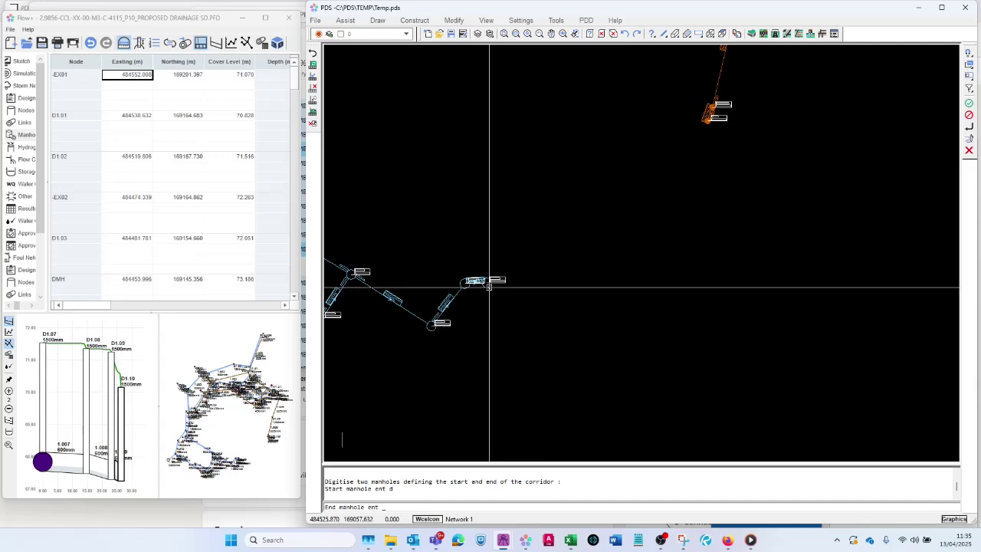
left_click(475, 328)
left_click(566, 299)
scroll(493, 307, "down", 3)
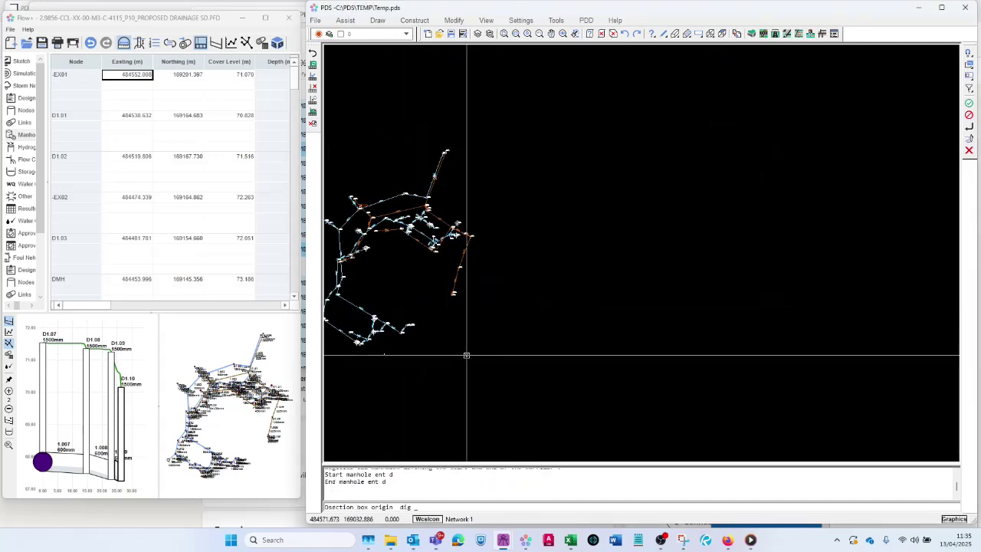
left_click(549, 219)
right_click(684, 312)
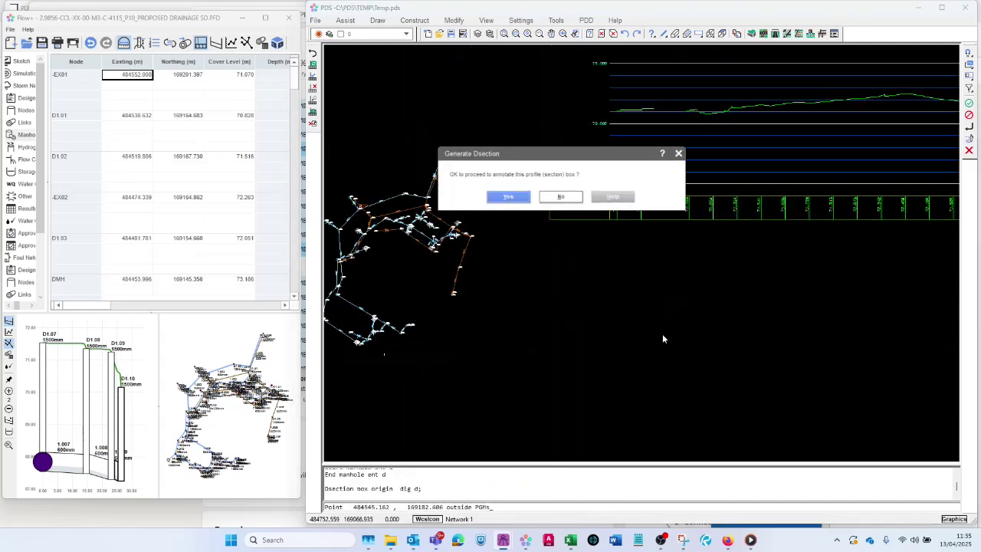
Annotate the new section with storm and foul details and pipe codes in the pipe details, and generate its crossing pipes.
left_click(496, 198)
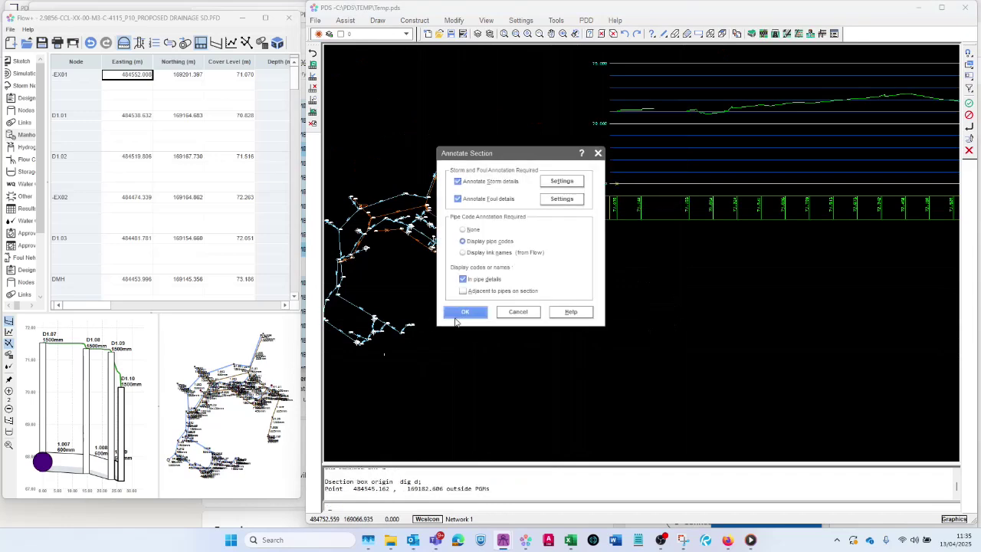
left_click(463, 312)
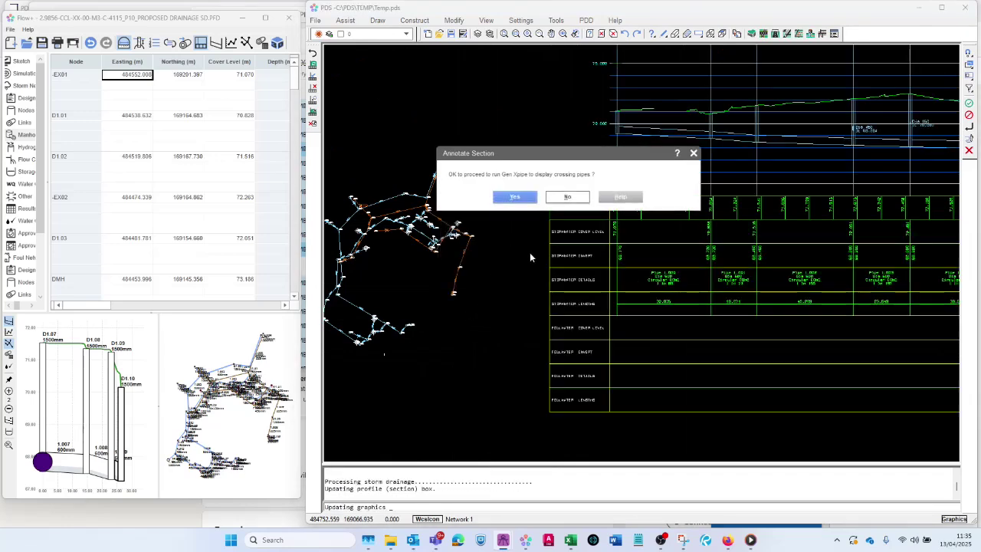
left_click(514, 197)
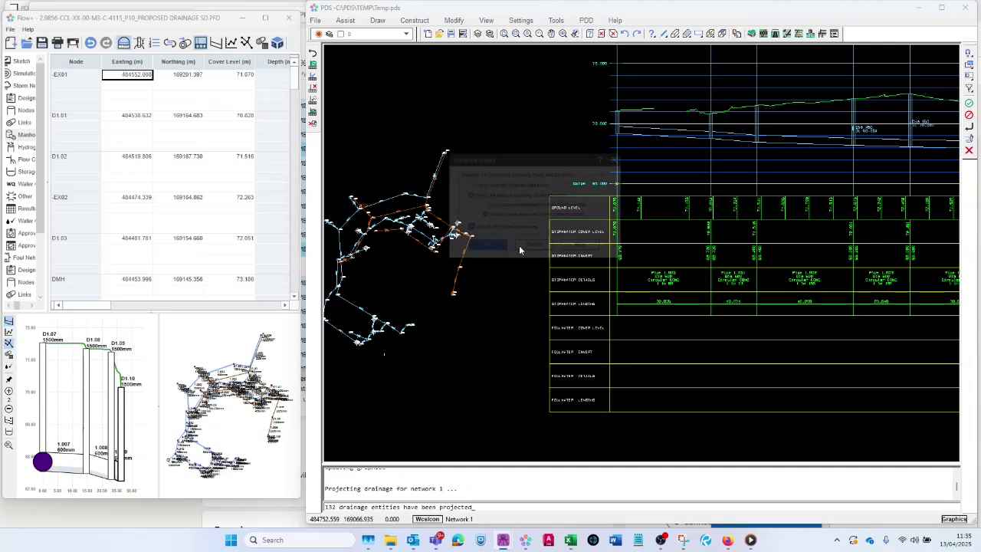
left_click(485, 251)
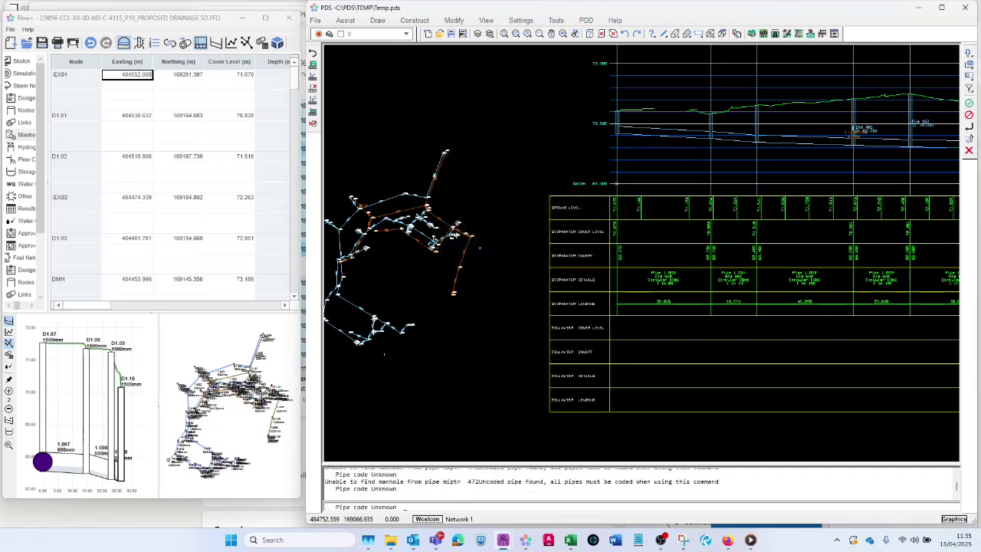
Check pipes 1.007 to 1.009, their lengths and gradients, and the ground profile at the end of the regenerated long section.
scroll(436, 312, "down", 5)
scroll(574, 309, "up", 4)
scroll(580, 323, "up", 5)
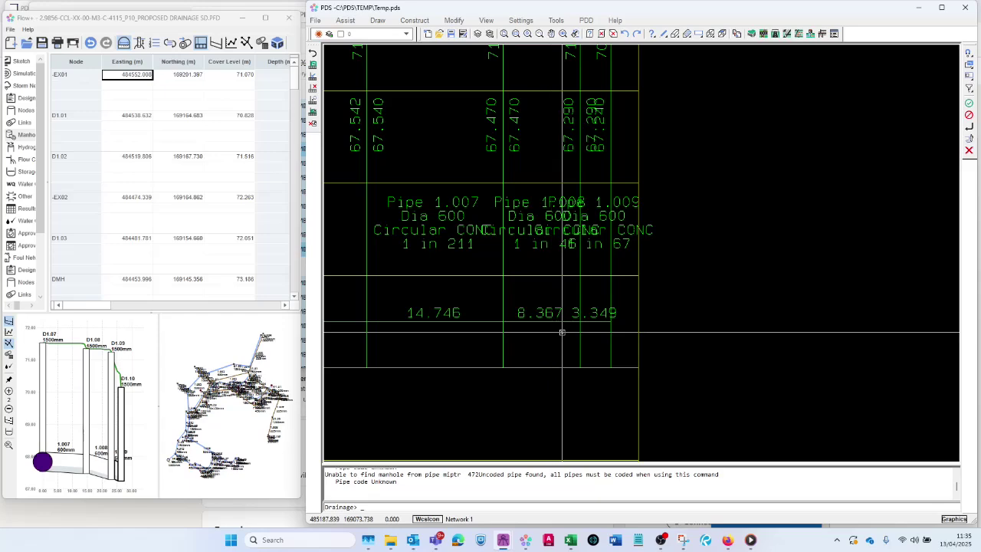
scroll(583, 330, "down", 5)
scroll(563, 240, "up", 4)
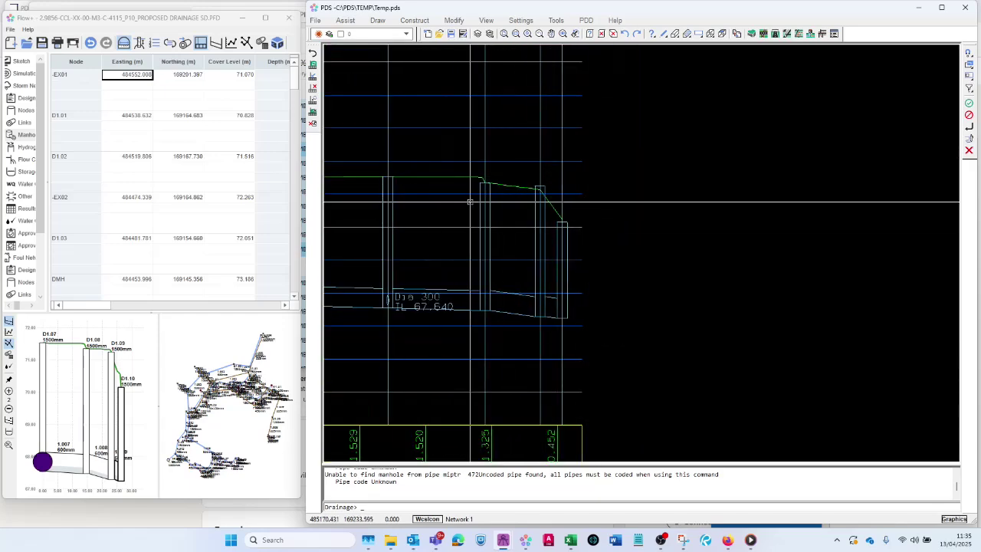
scroll(557, 203, "down", 5)
scroll(475, 240, "up", 1)
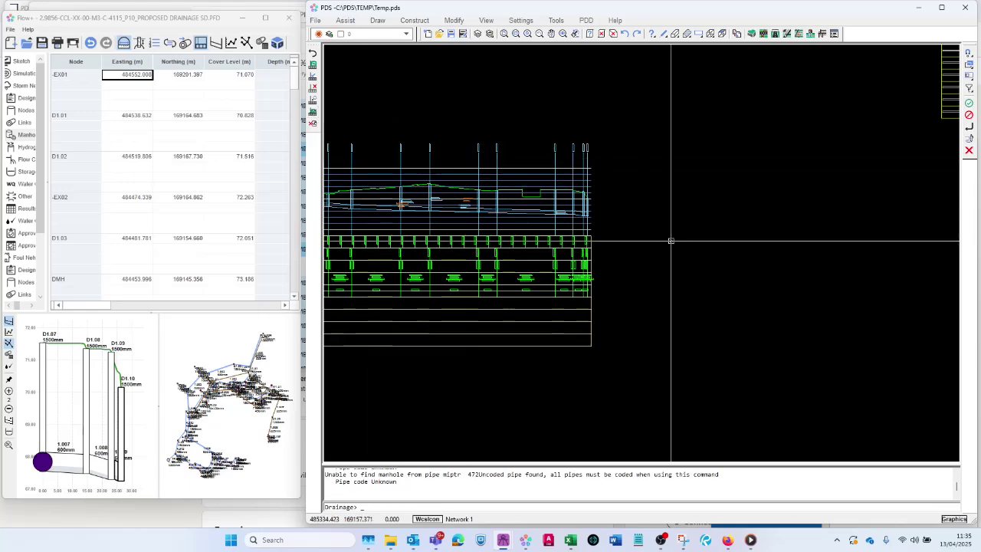
scroll(590, 259, "down", 3)
scroll(544, 245, "up", 2)
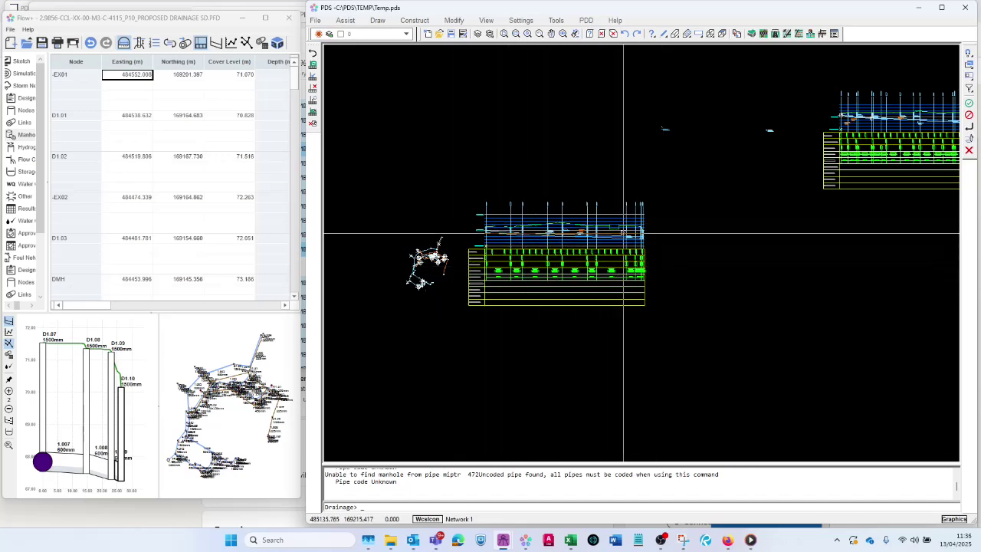
left_click(477, 34)
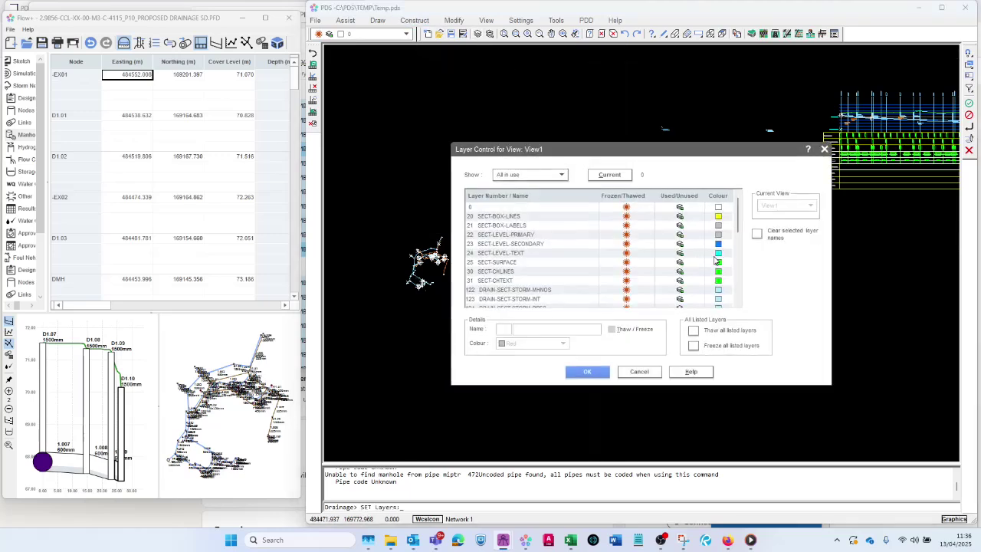
left_click(637, 372)
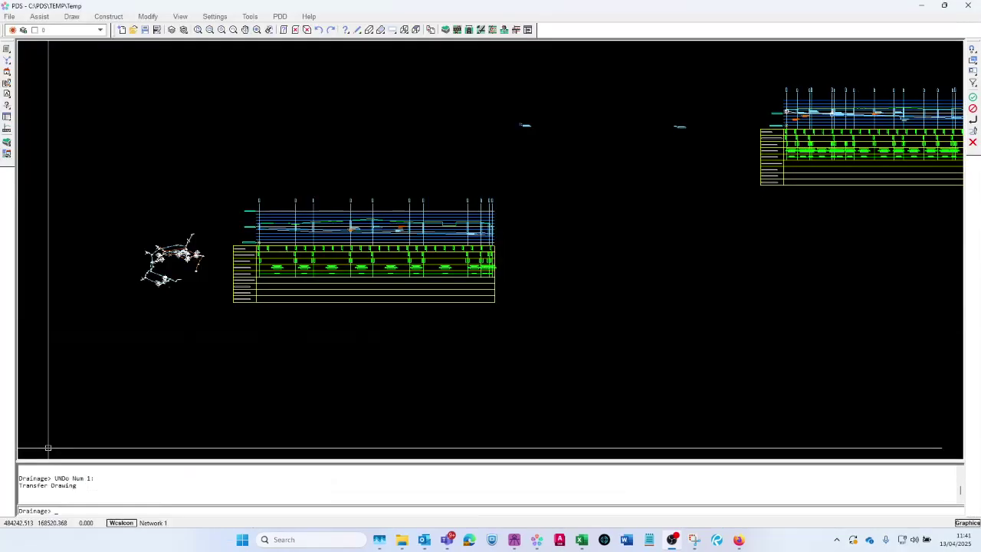
Import the AutoCAD DWG 2.9856-CCL-XX-00-M3-C-4265_C03_ PROPOSED SITE 3D LINEWORK.dwg into the drawing.
left_click(431, 31)
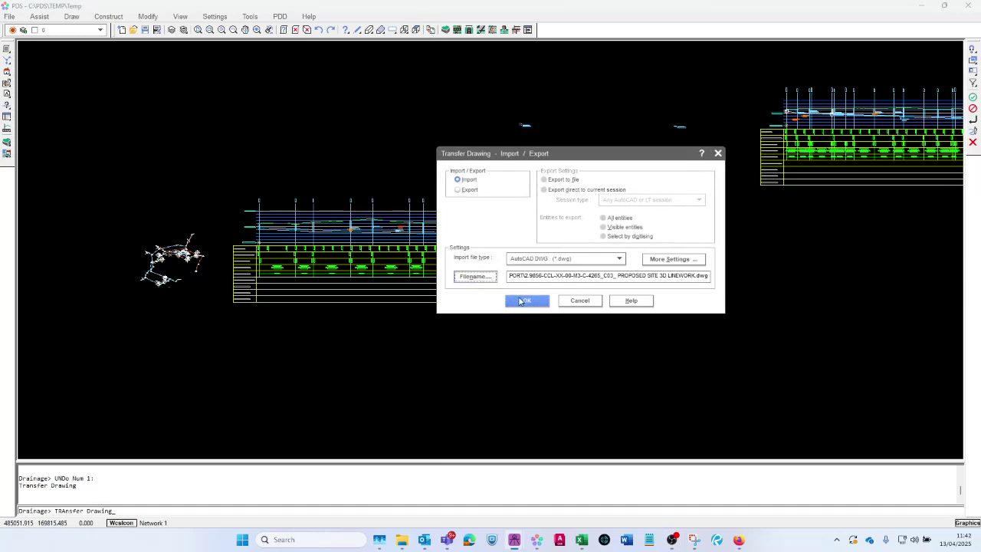
left_click(527, 301)
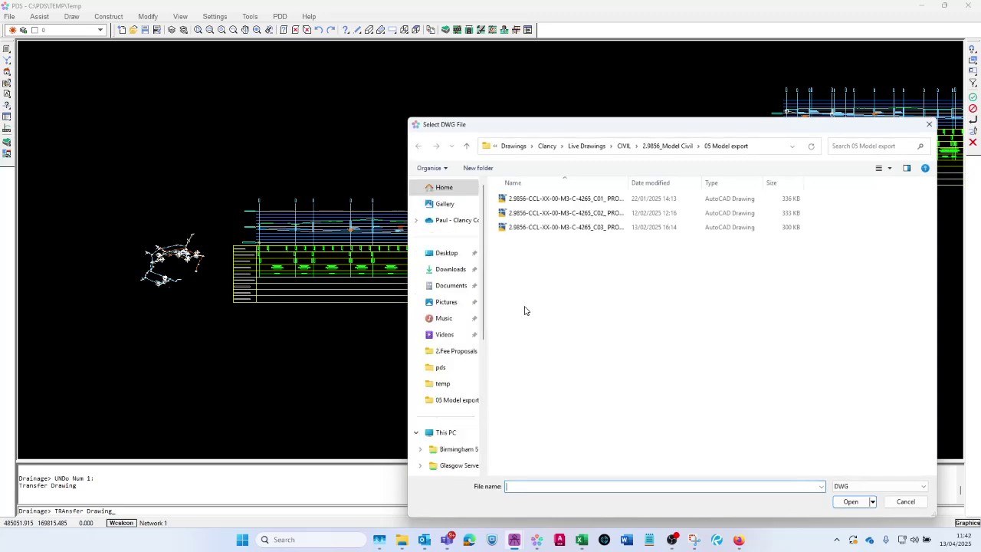
left_click(609, 229)
left_click(849, 502)
left_click(523, 302)
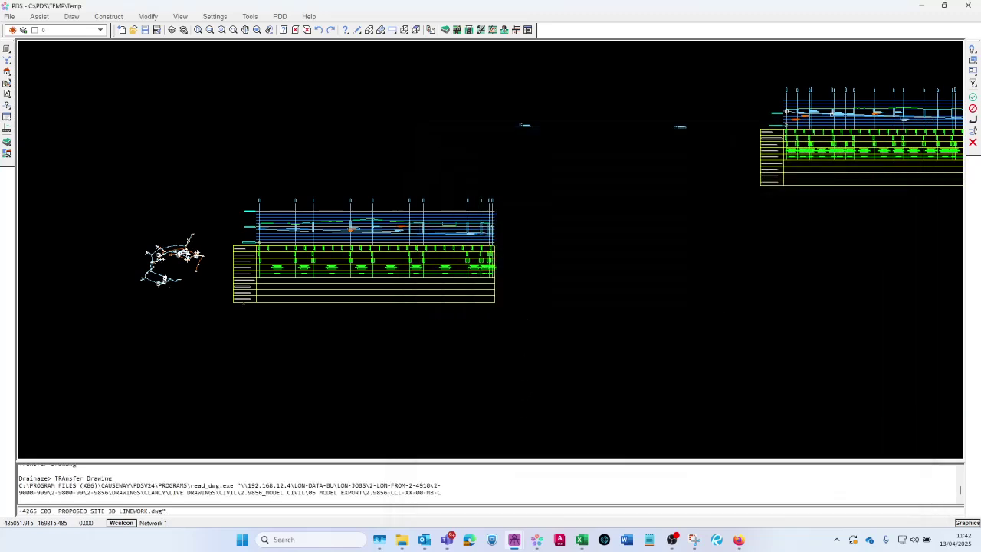
left_click(536, 355)
scroll(143, 328, "up", 5)
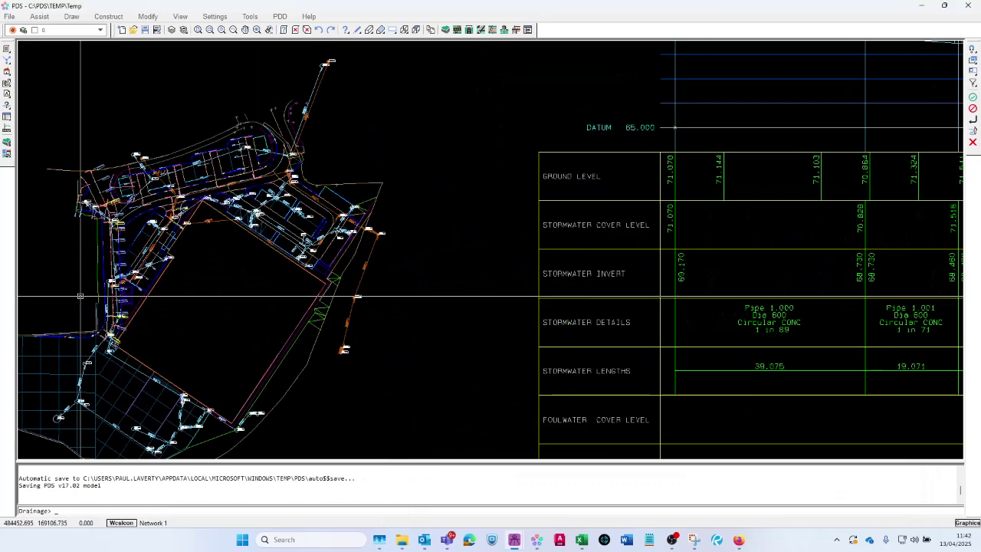
Freeze the road alignment annotation layers by picking their chainage lines and text and other alignment labels on the plan.
scroll(80, 295, "up", 3)
left_click(184, 30)
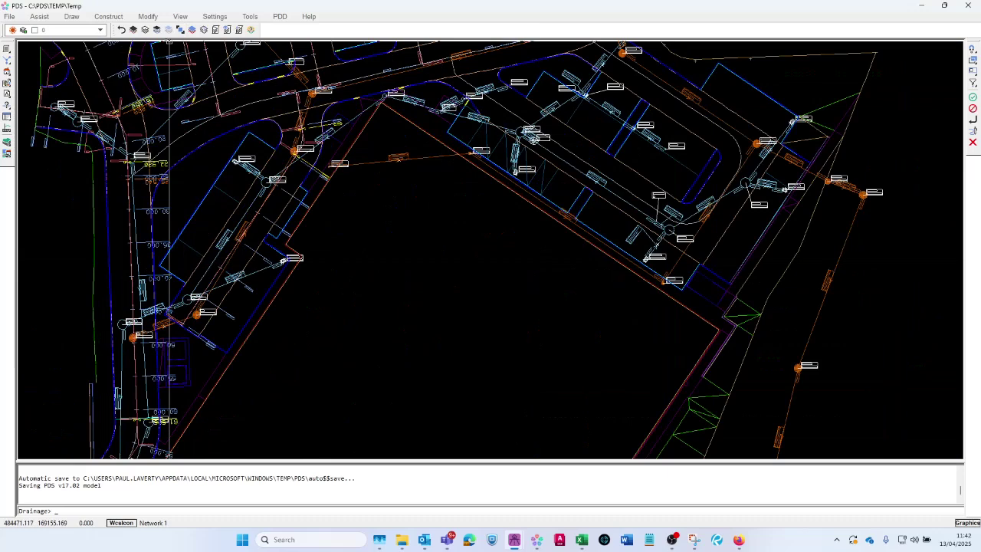
left_click(167, 31)
scroll(236, 121, "up", 3)
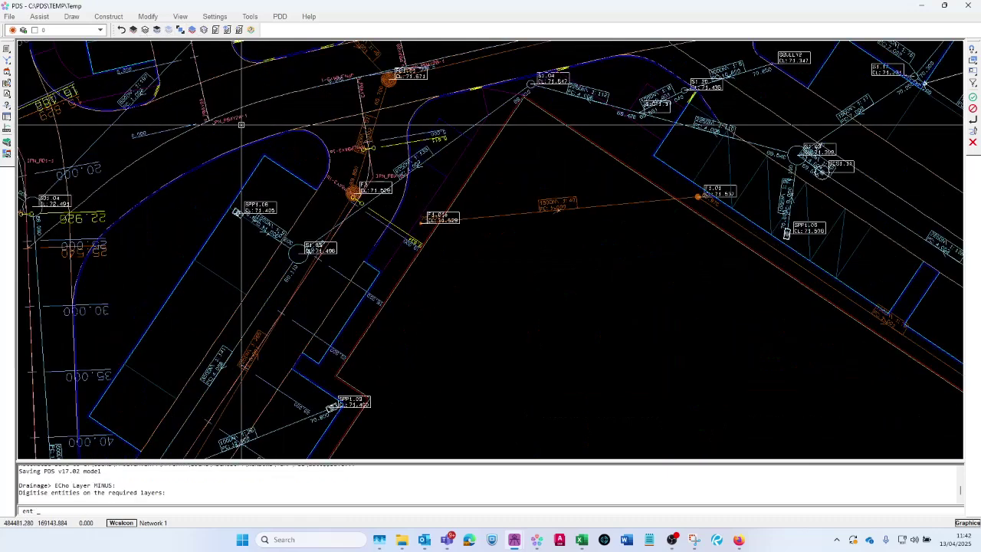
left_click(213, 125)
left_click(145, 136)
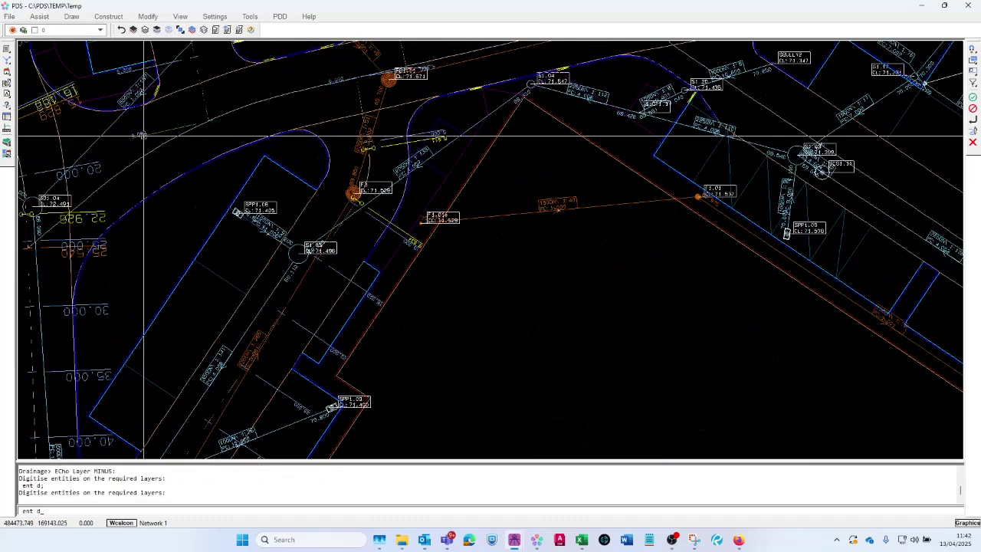
left_click(102, 168)
left_click(91, 213)
left_click(94, 216)
left_click(69, 250)
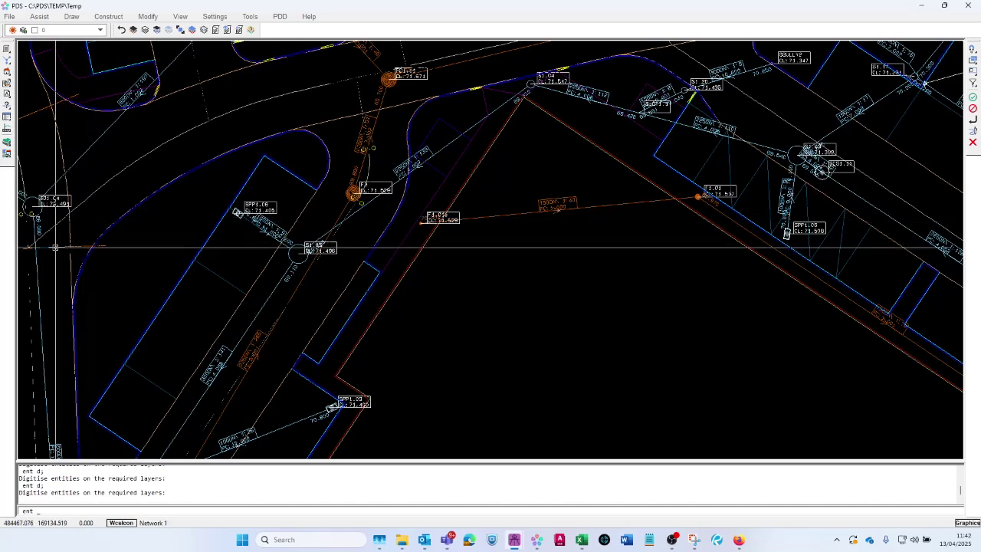
scroll(36, 218, "up", 3)
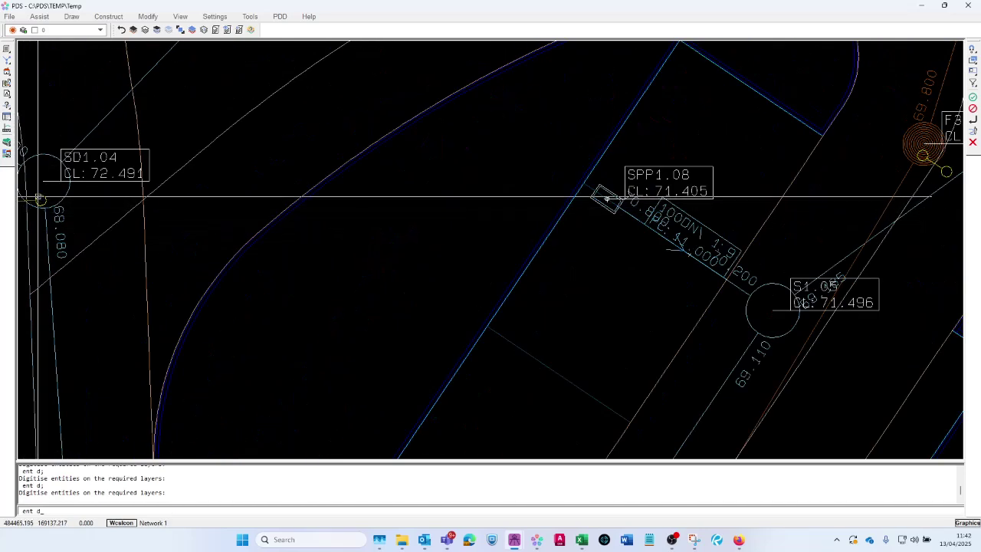
scroll(606, 198, "down", 5)
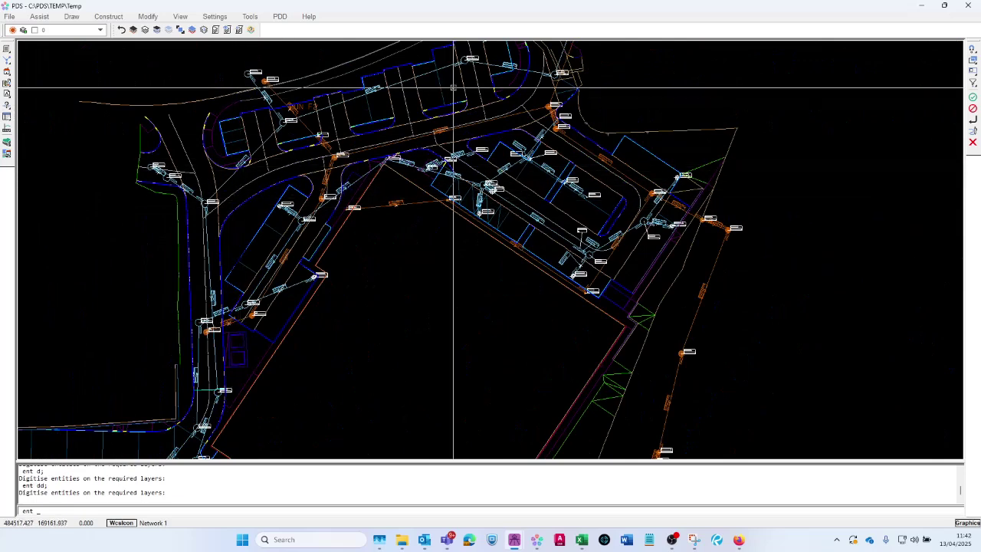
Freeze all drainage layers from DRAIN-SECT-STORM-MHNOS to STORM-LAY-PIPE-DETAIL in the layer control.
left_click(145, 29)
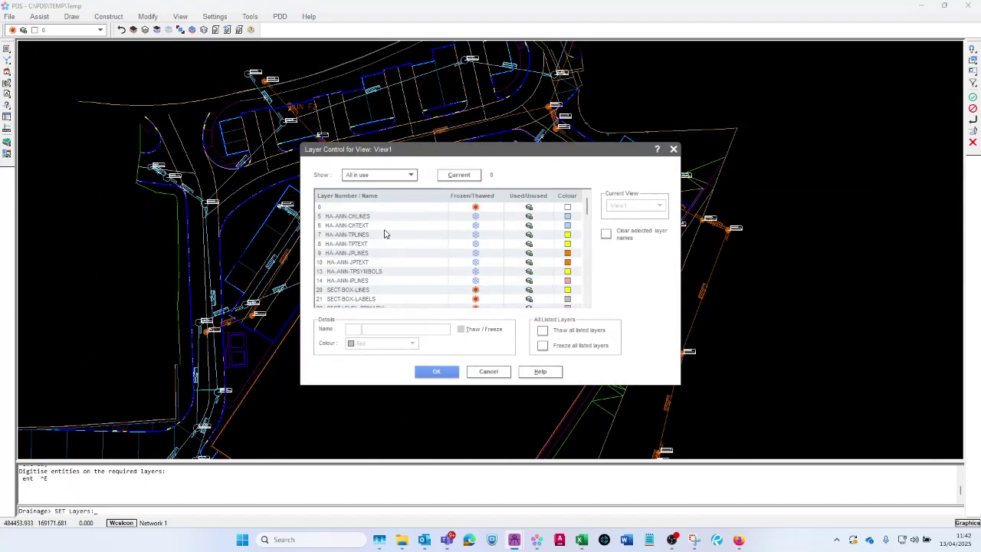
scroll(384, 234, "down", 4)
scroll(385, 225, "down", 2)
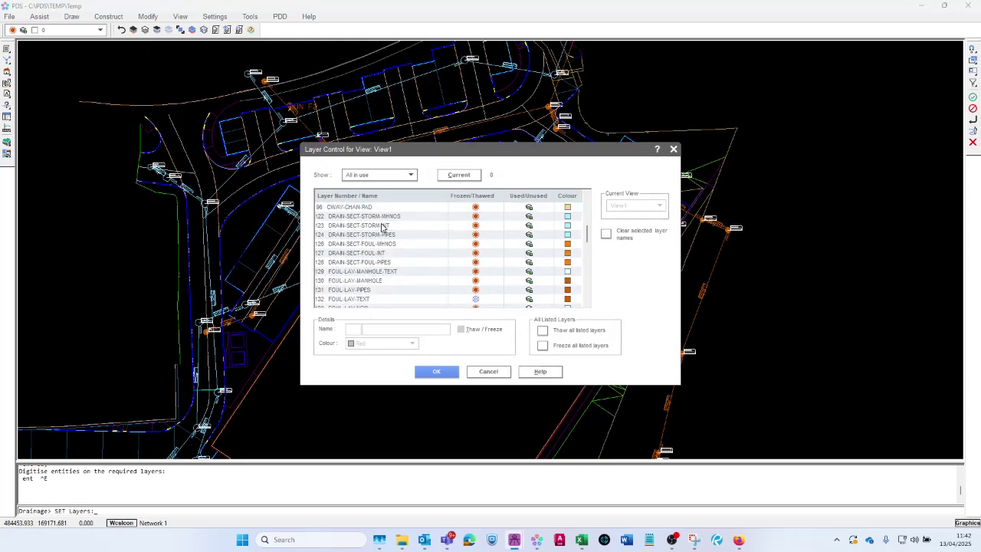
left_click(376, 217)
scroll(387, 248, "down", 4)
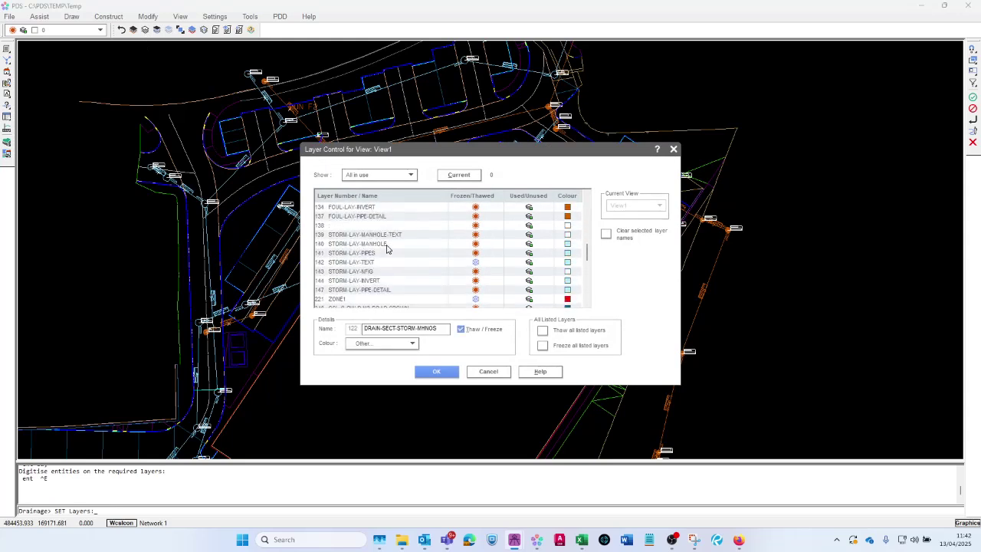
scroll(387, 247, "down", 2)
left_click(361, 236, "shift")
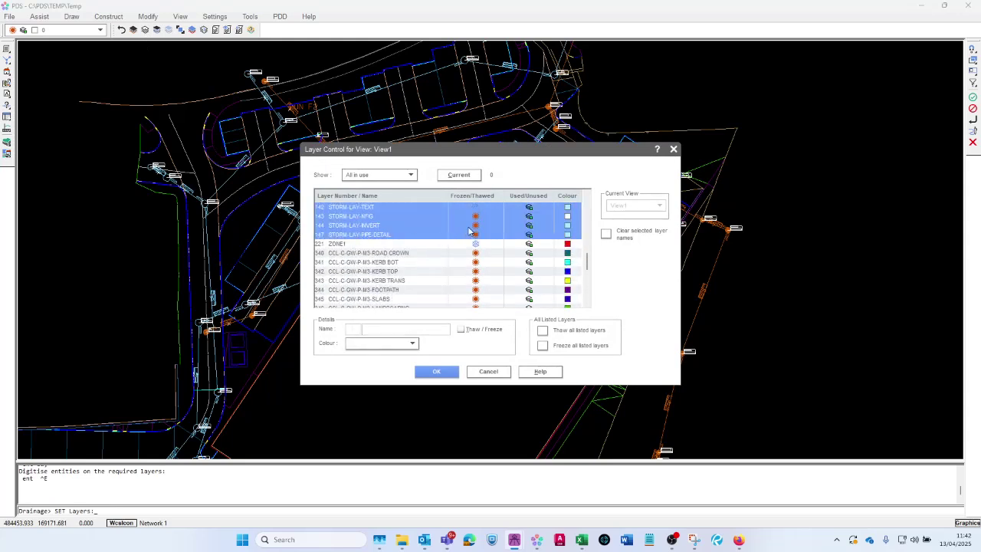
left_click(436, 371)
Compare the site linework on the plan with the dip in the long section's ground profile.
scroll(212, 125, "down", 4)
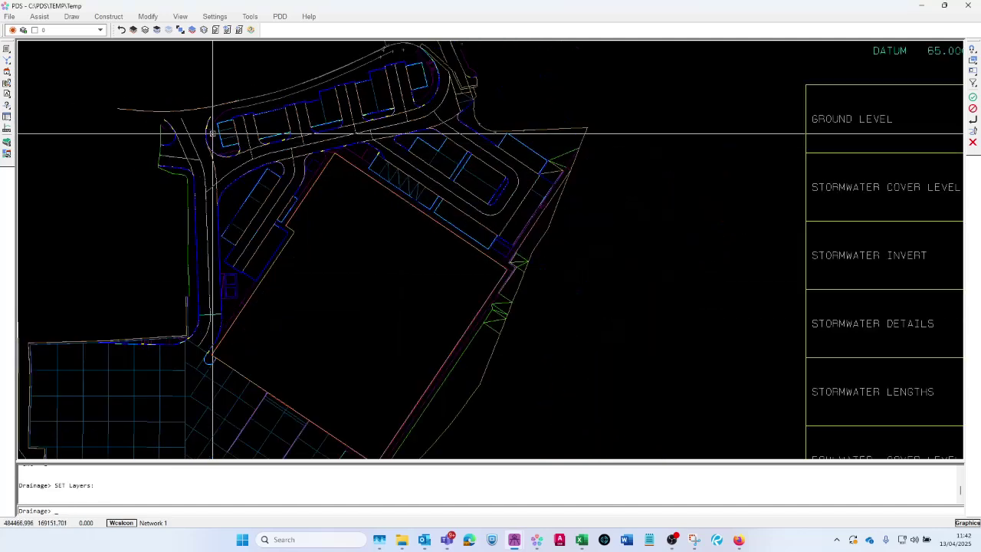
scroll(248, 315, "up", 3)
scroll(247, 314, "down", 3)
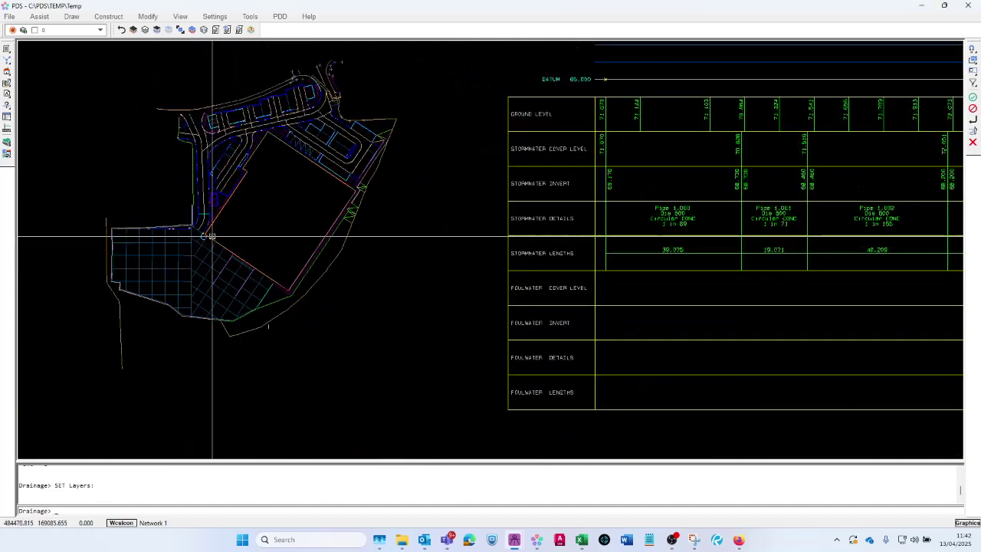
scroll(187, 204, "up", 4)
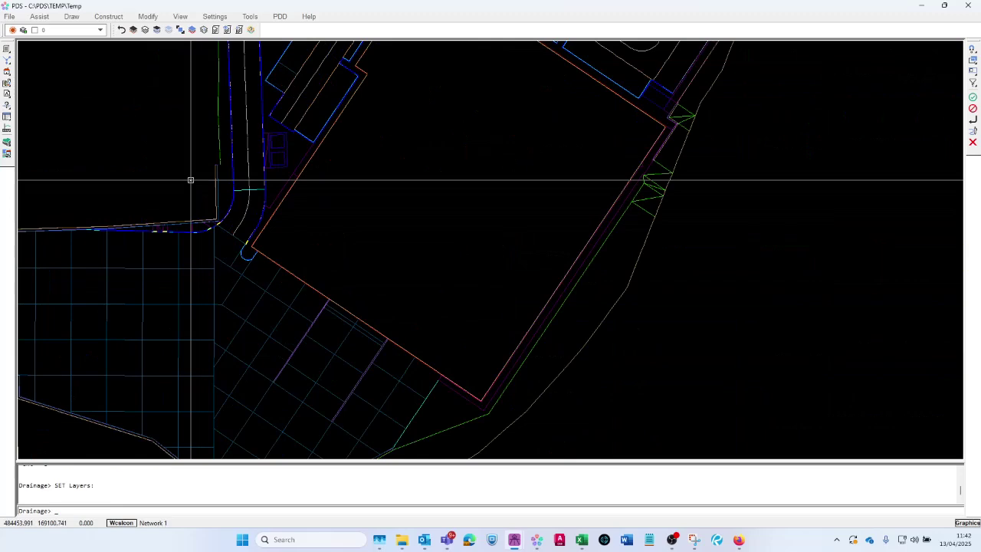
scroll(190, 179, "down", 4)
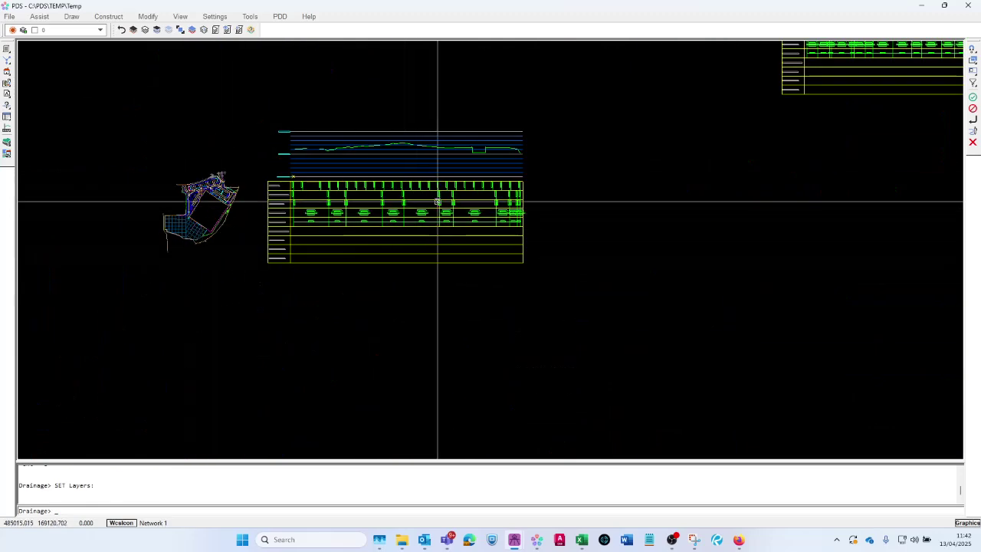
scroll(479, 162, "up", 4)
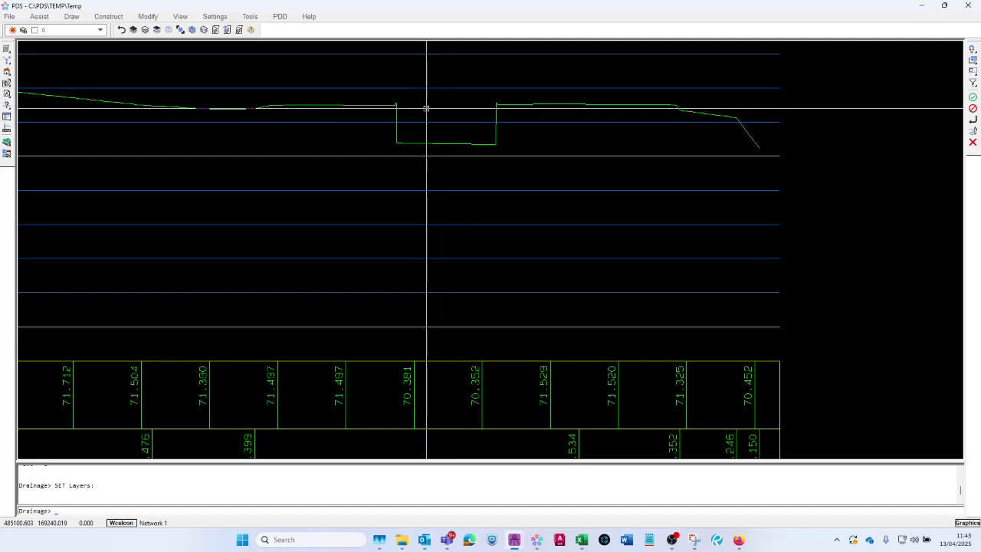
scroll(565, 179, "down", 5)
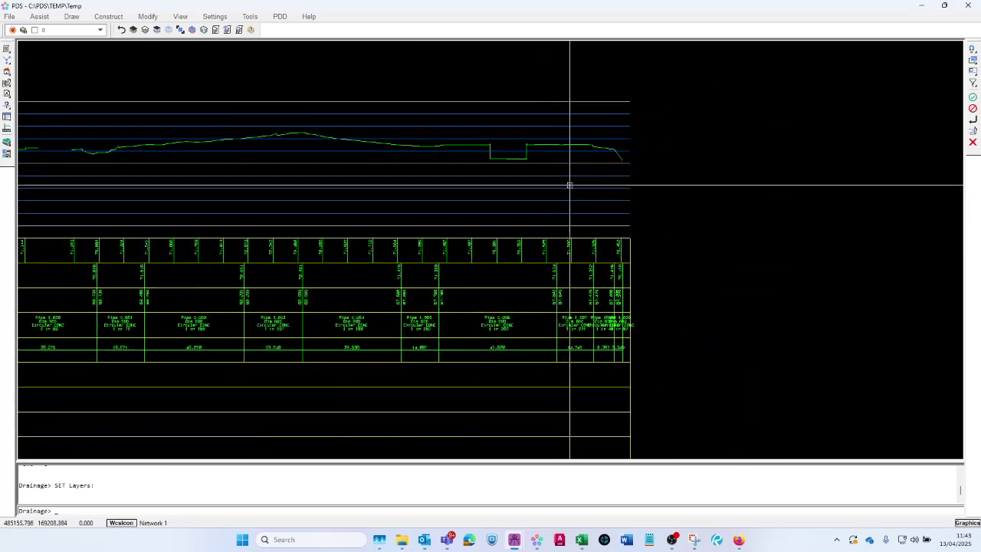
scroll(245, 253, "up", 4)
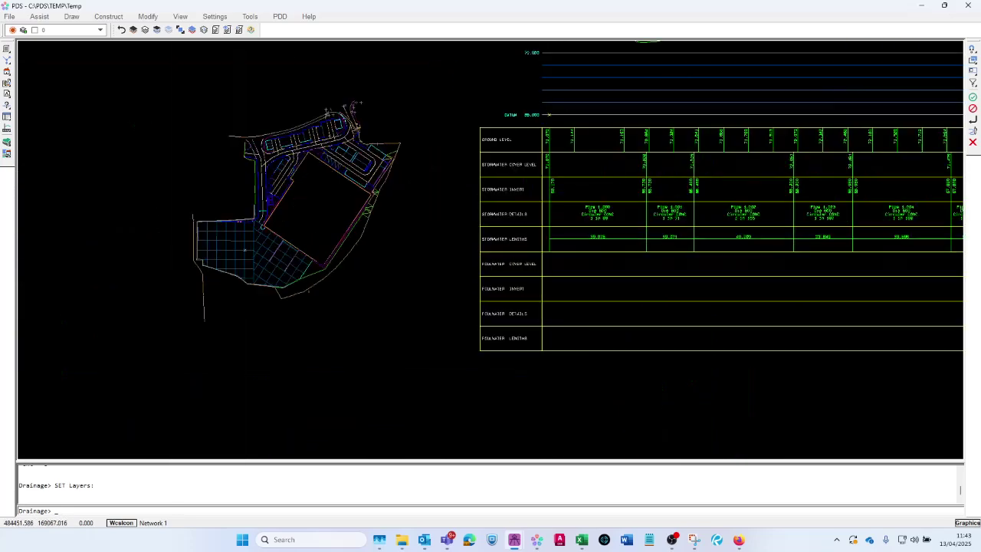
In a tilted 3D view, delete the surface grid lines crossing the recessed area between the two sloping walls beside the building.
scroll(327, 265, "down", 2)
mouse_move(345, 279)
middle_mouse_down("shift")
mouse_move(320, 188)
mouse_move(320, 129)
middle_mouse_up("shift")
scroll(313, 187, "up", 6)
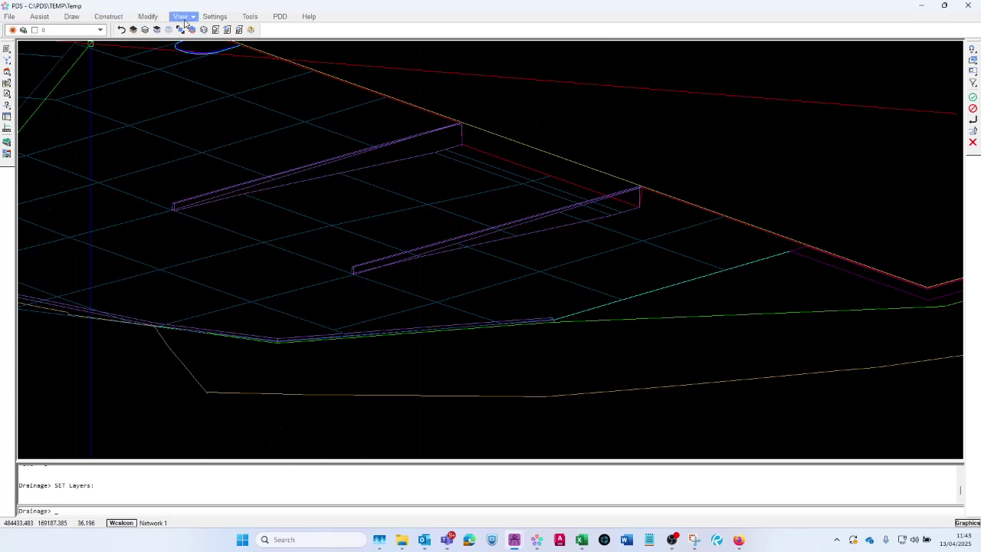
left_click(150, 17)
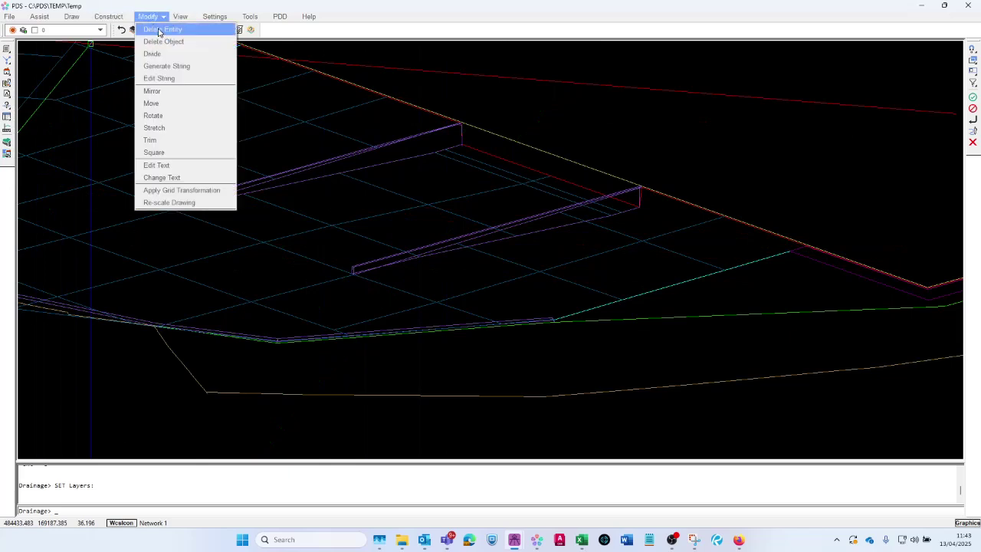
left_click(164, 29)
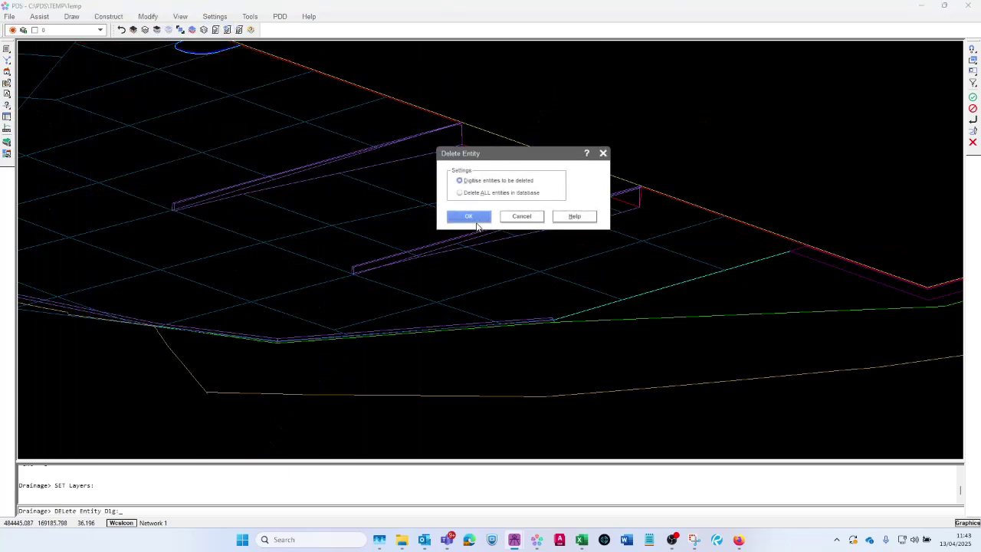
left_click(469, 217)
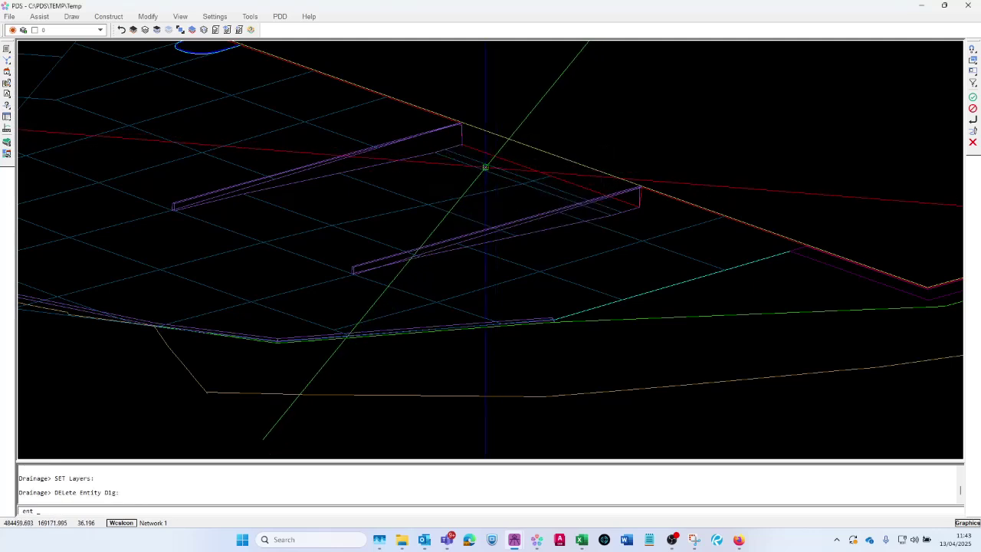
right_click(470, 168)
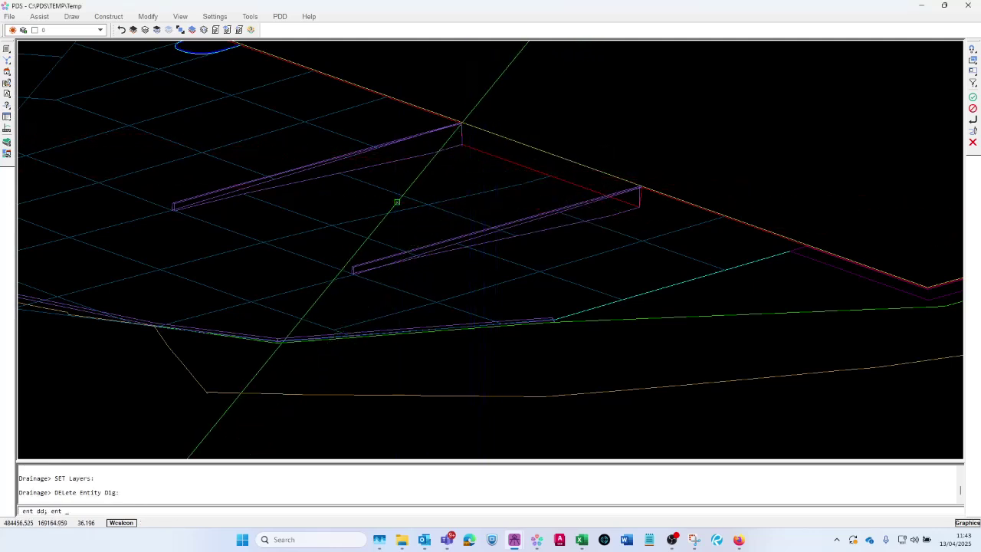
left_click(374, 186)
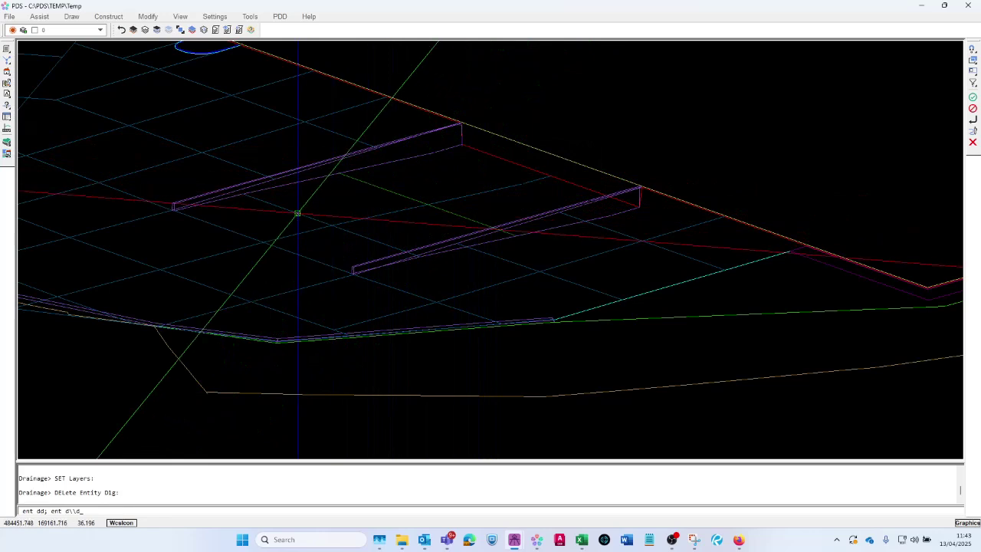
left_click(290, 214)
left_click(284, 211)
right_click(285, 212)
left_click(335, 225)
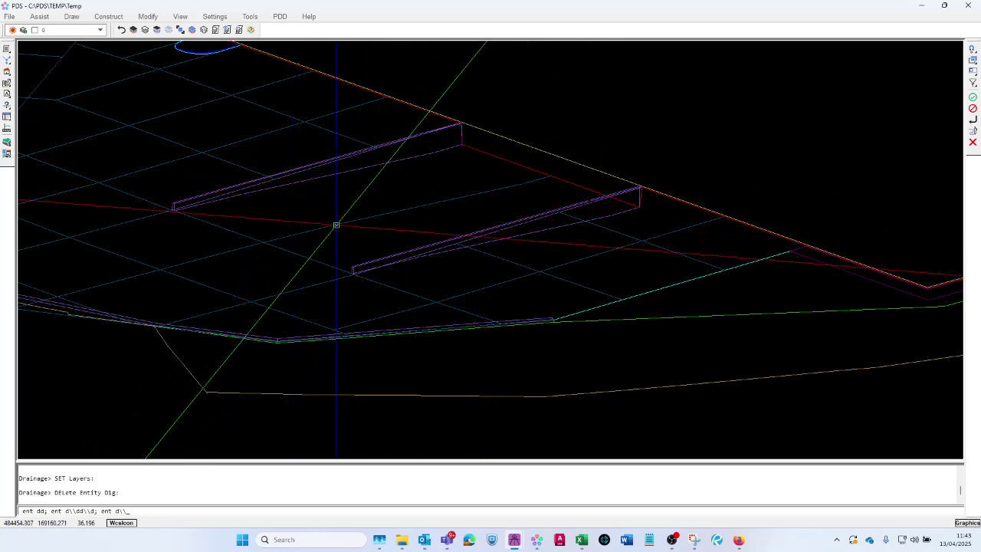
Shorten the remaining long string between the two walls by deleting its end vertices after vertex 4 in the tabular edit.
left_click(147, 16)
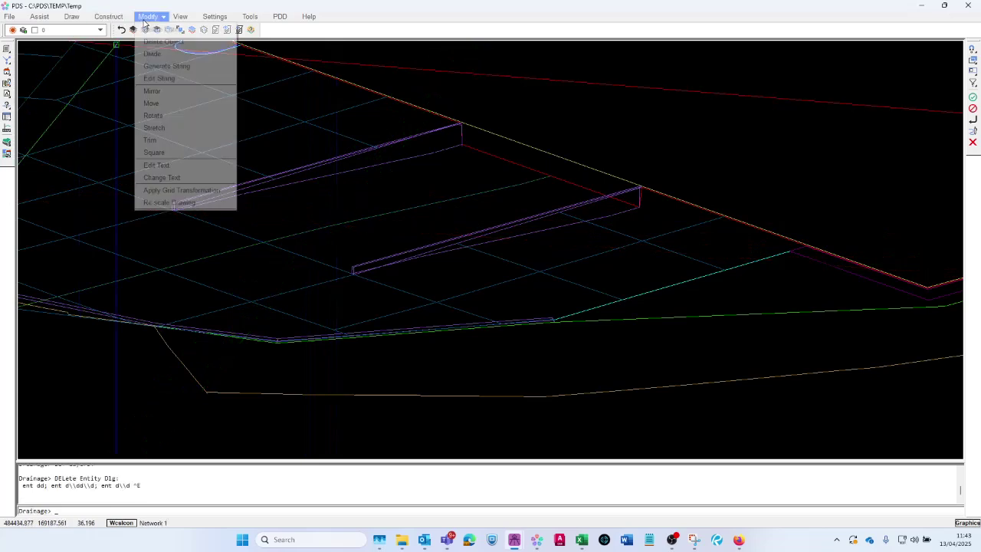
left_click(157, 80)
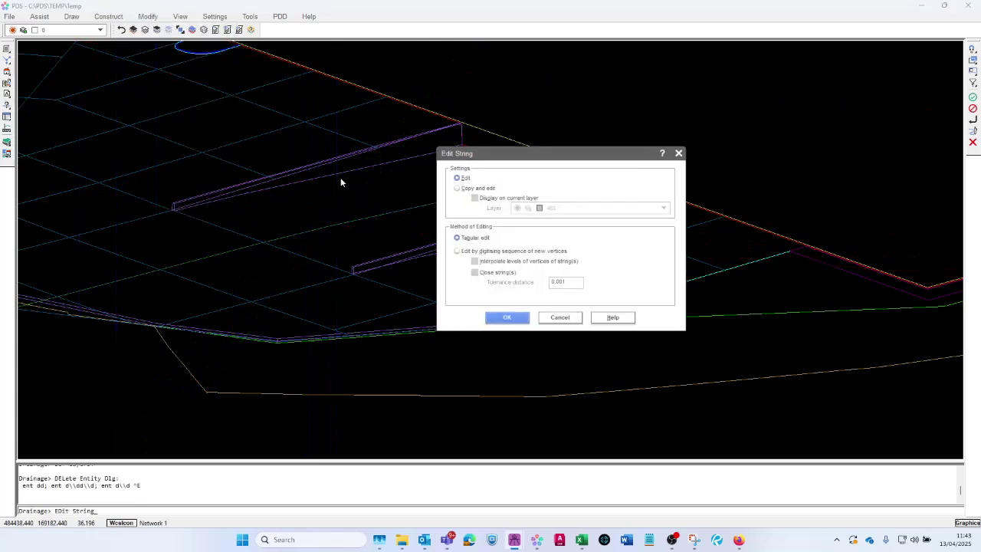
key("Return")
left_click(374, 222)
key("Return")
left_click_drag(643, 150, 661, 258)
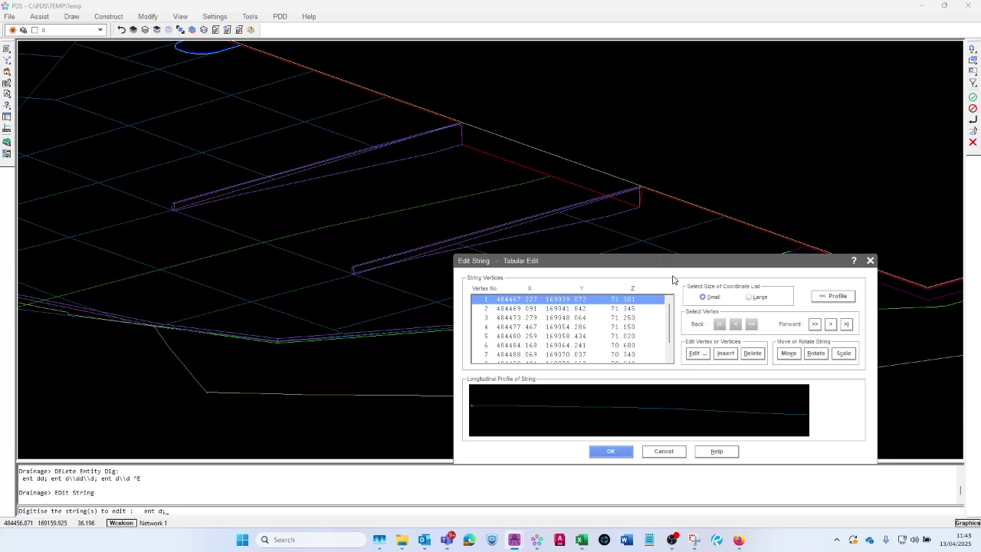
left_click(846, 324)
left_click(745, 354)
left_click(745, 354)
left_click(747, 354)
left_click(748, 355)
left_click(749, 355)
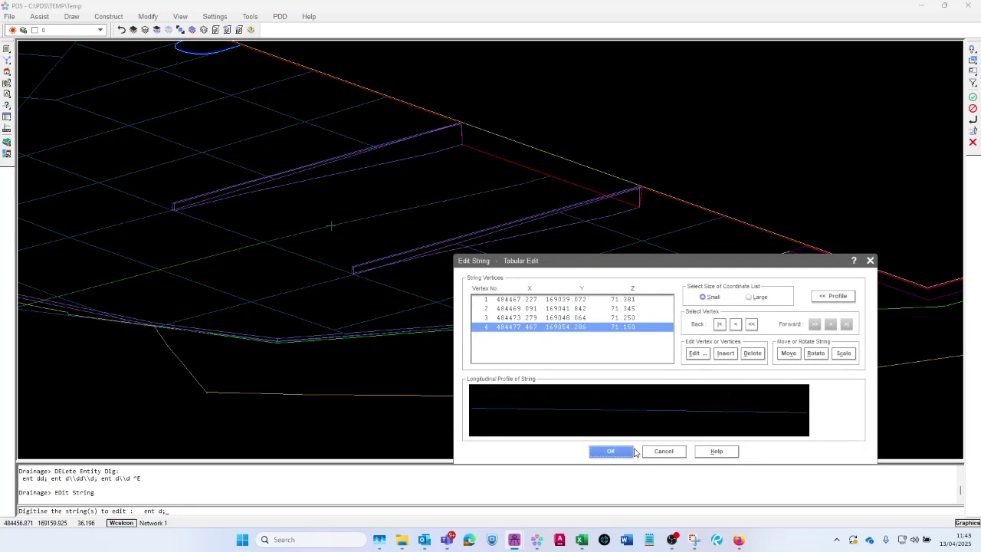
left_click(611, 451)
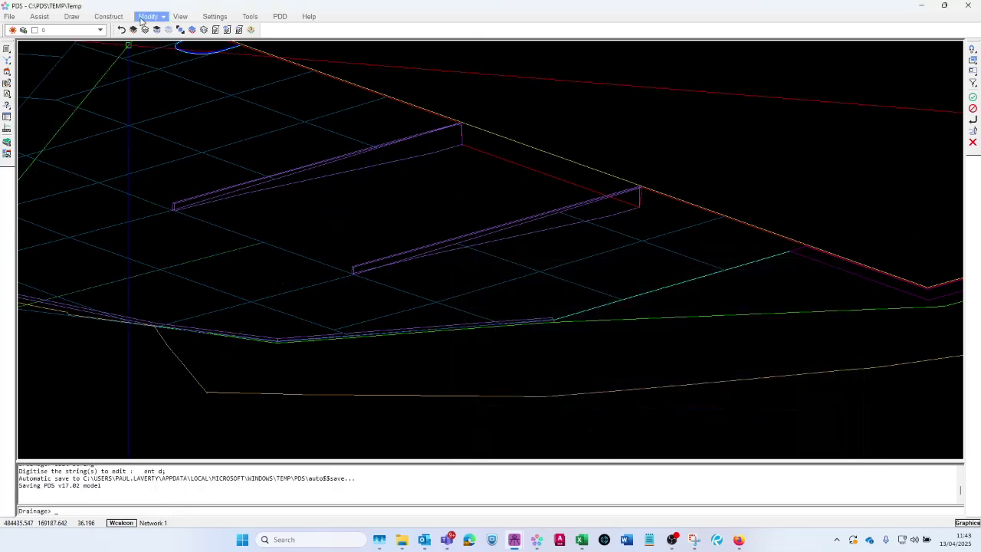
Inspect the vertex levels of the string along the base of the upper wall in the tabular edit, leaving them unedited.
left_click(142, 18)
left_click(158, 78)
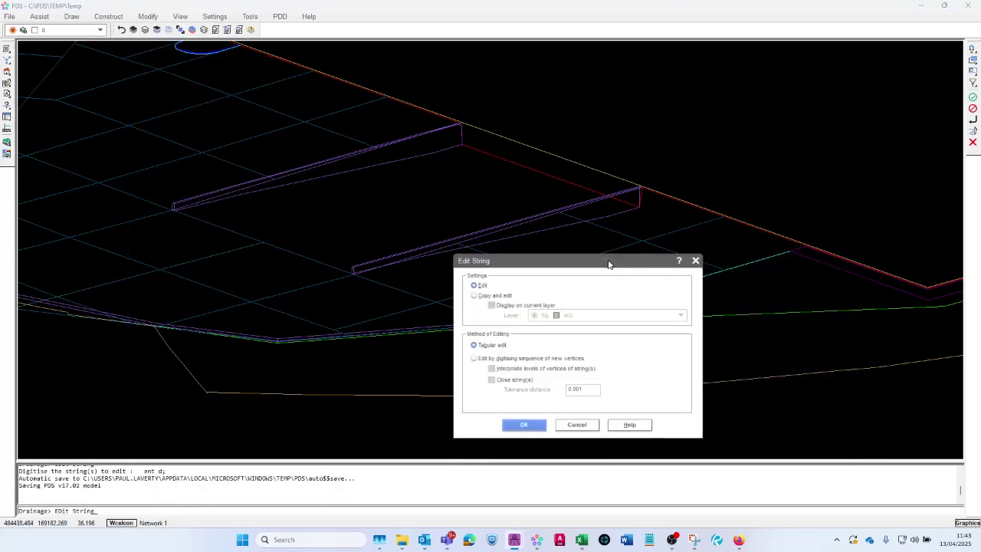
left_click(524, 424)
left_click(408, 156)
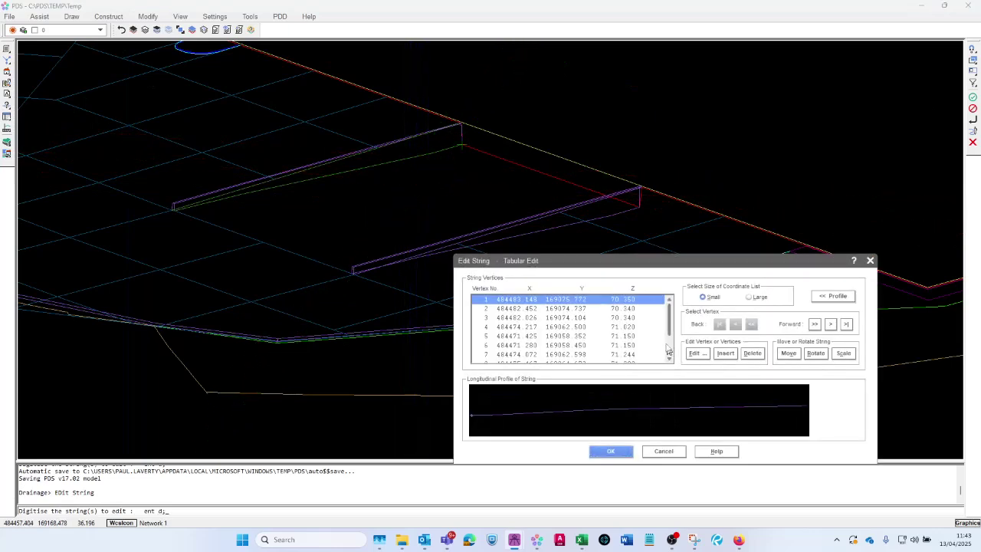
left_click(639, 354)
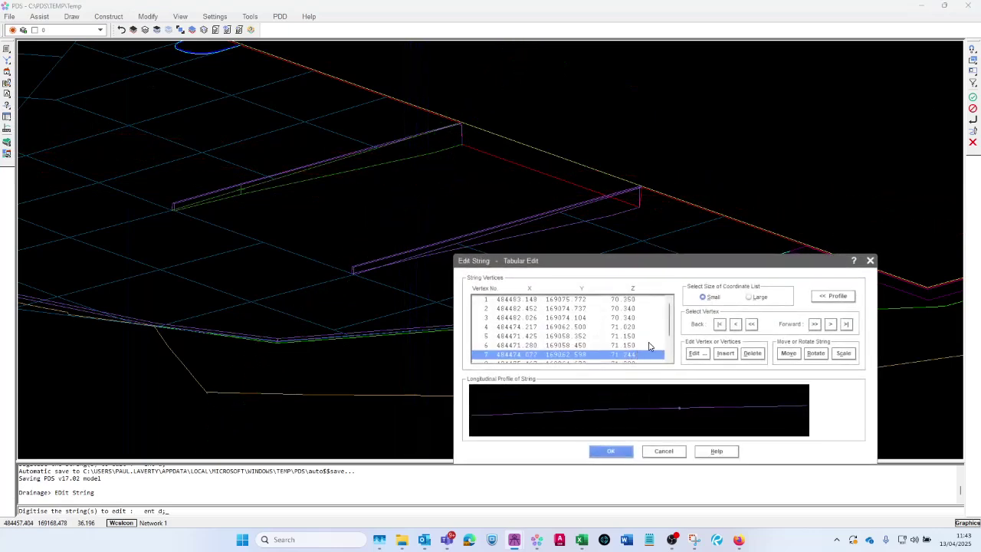
scroll(651, 345, "down", 2)
left_click(635, 354)
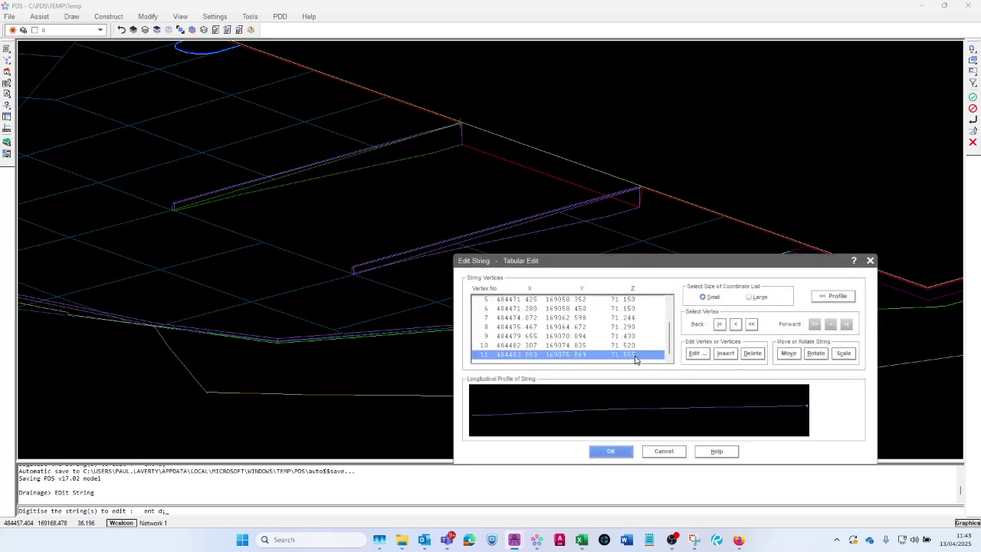
left_click(751, 324)
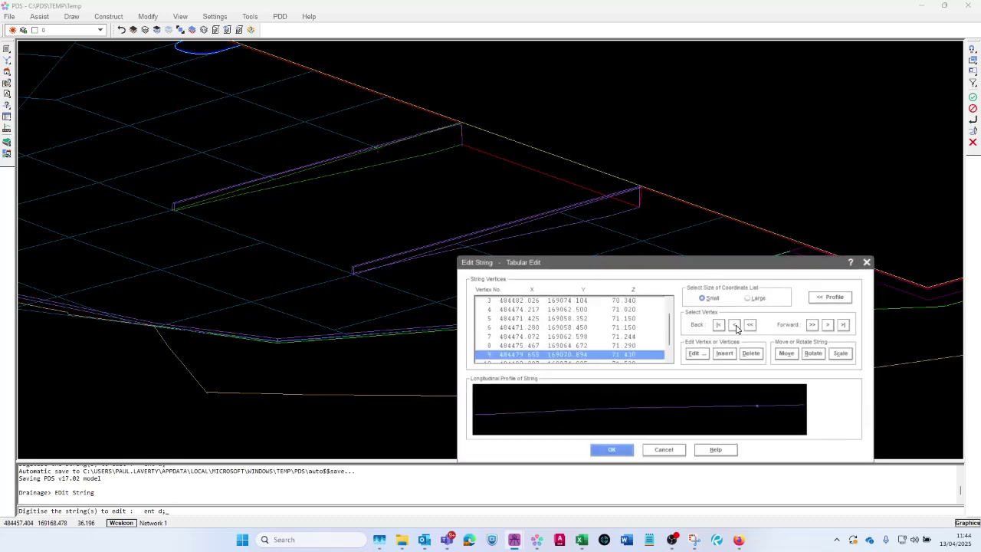
left_click(663, 451)
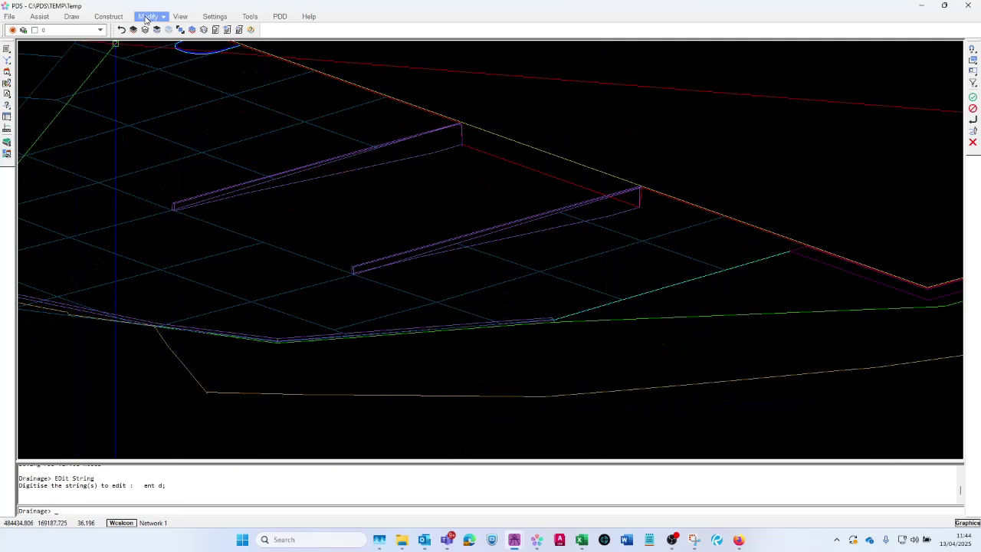
Return to the top view and freeze the layer of the outer building line beside the wall's end.
left_click(180, 16)
mouse_move(193, 71)
mouse_move(247, 92)
left_click(311, 92)
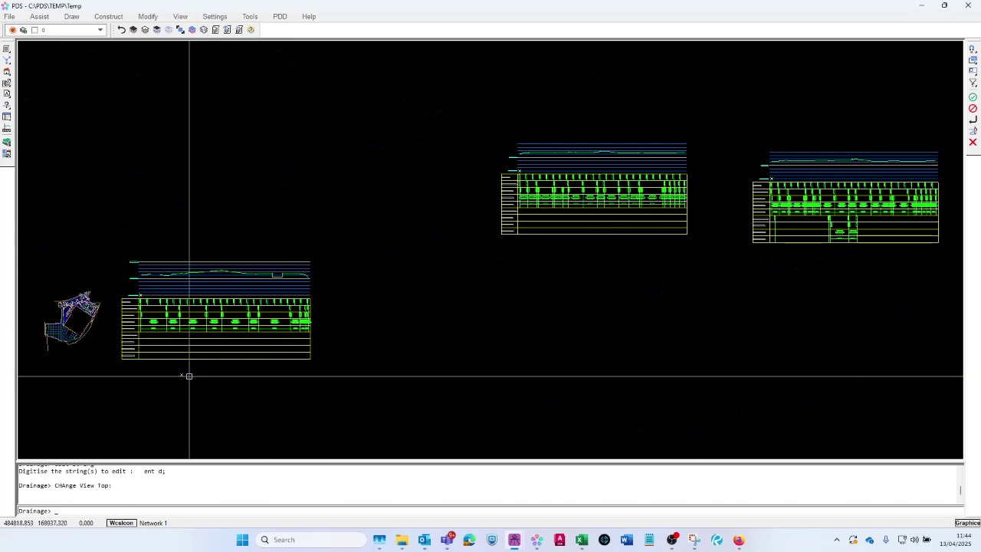
scroll(62, 335, "up", 3)
scroll(121, 305, "up", 2)
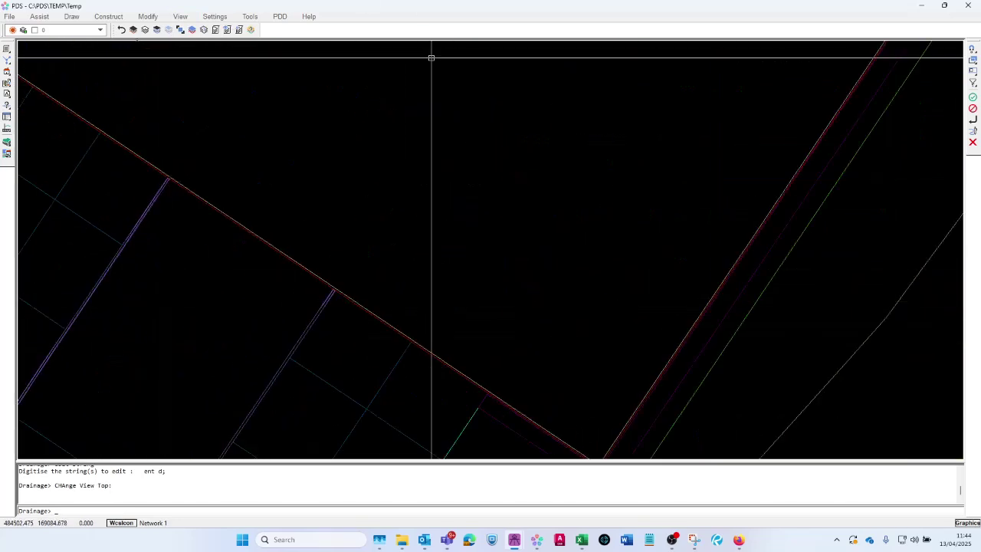
left_click(169, 30)
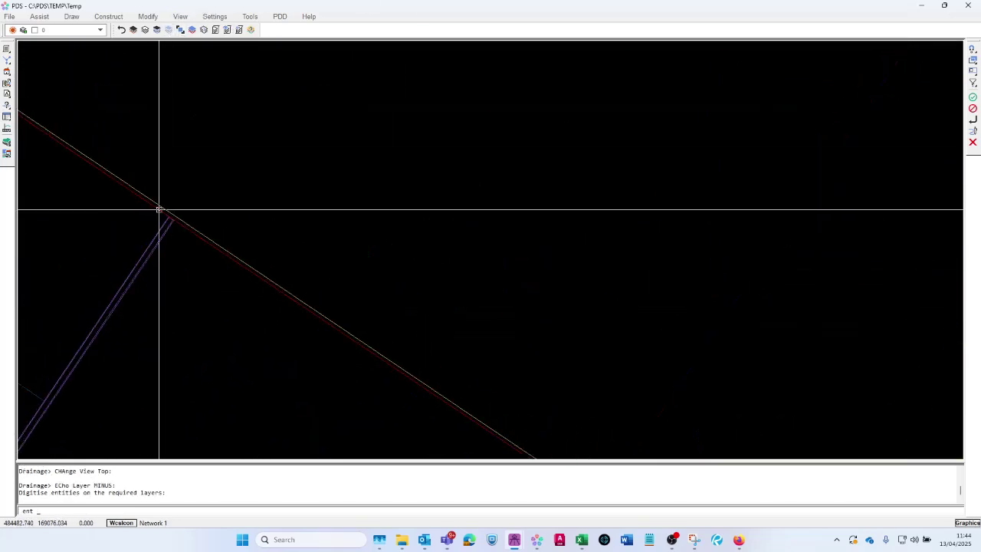
right_click(192, 205)
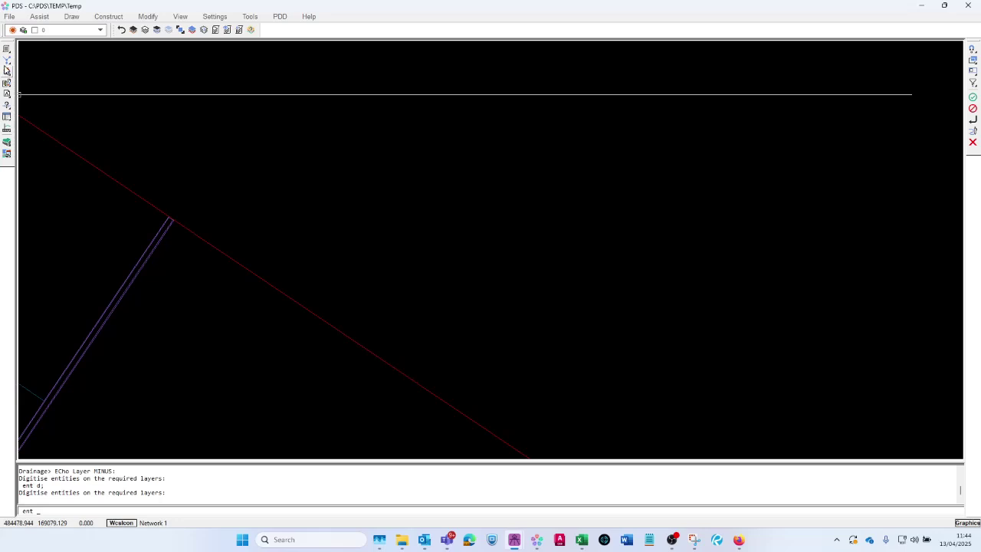
Switch from the drainage module to the Ground Modeller module.
left_click(123, 31)
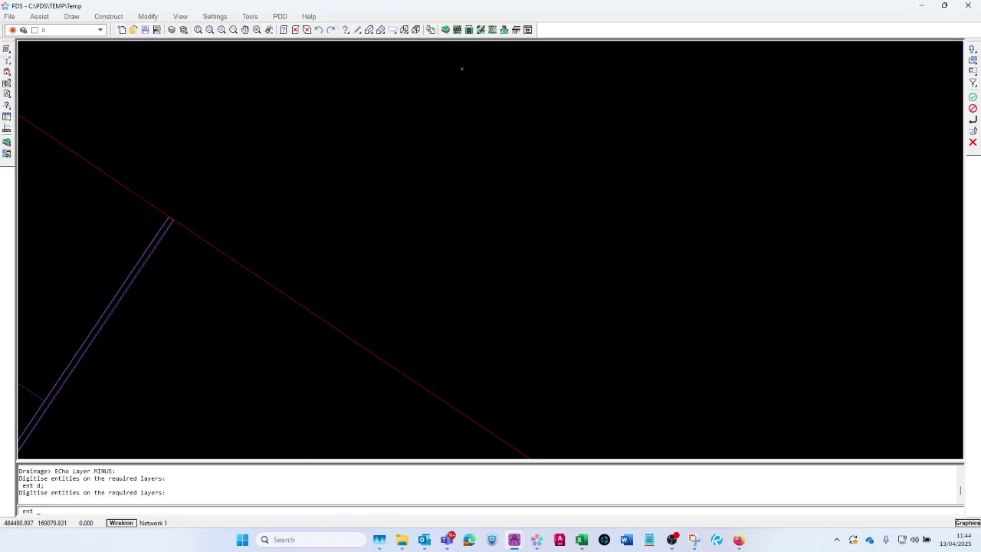
left_click(446, 32)
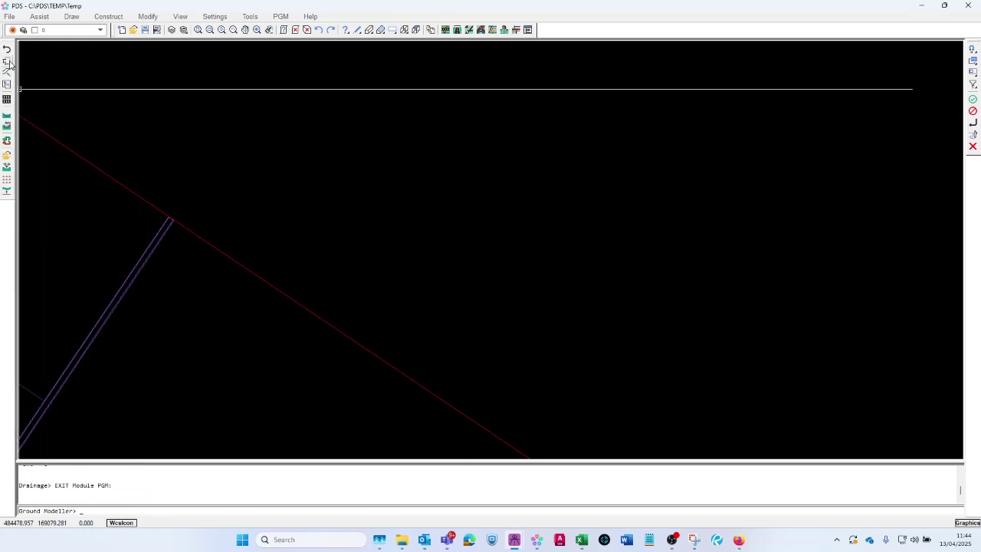
Start perimeter level design on the red string running past the wall ends, using an explicit vertex level of 71.6.
left_click(8, 63)
left_click(500, 320)
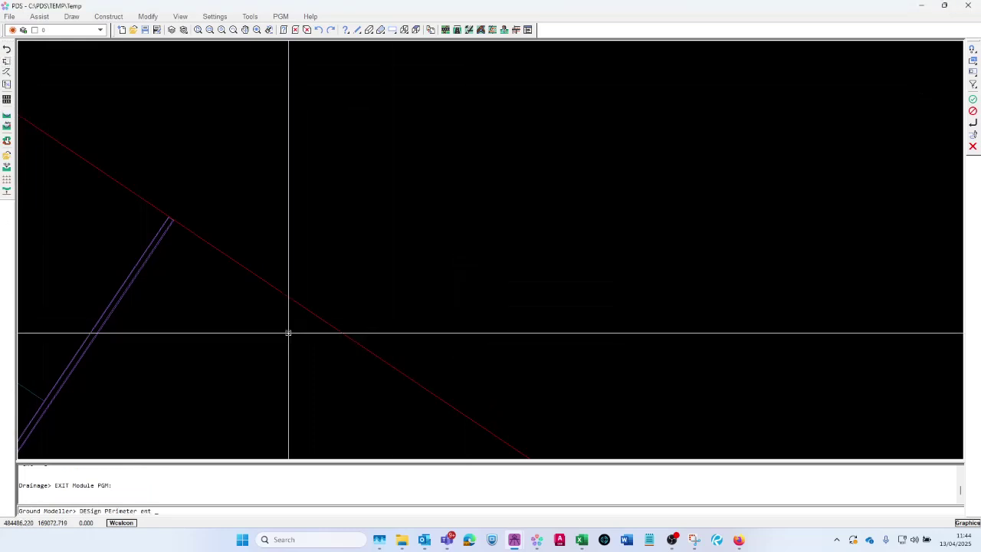
left_click(281, 290)
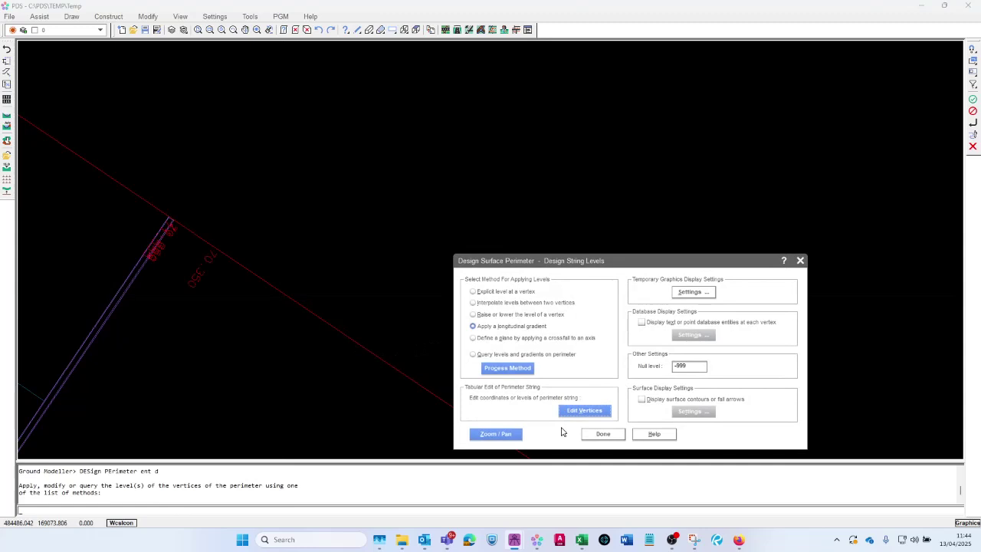
left_click(505, 369)
left_click(500, 327)
scroll(333, 331, "down", 3)
scroll(112, 199, "up", 4)
left_click(181, 210)
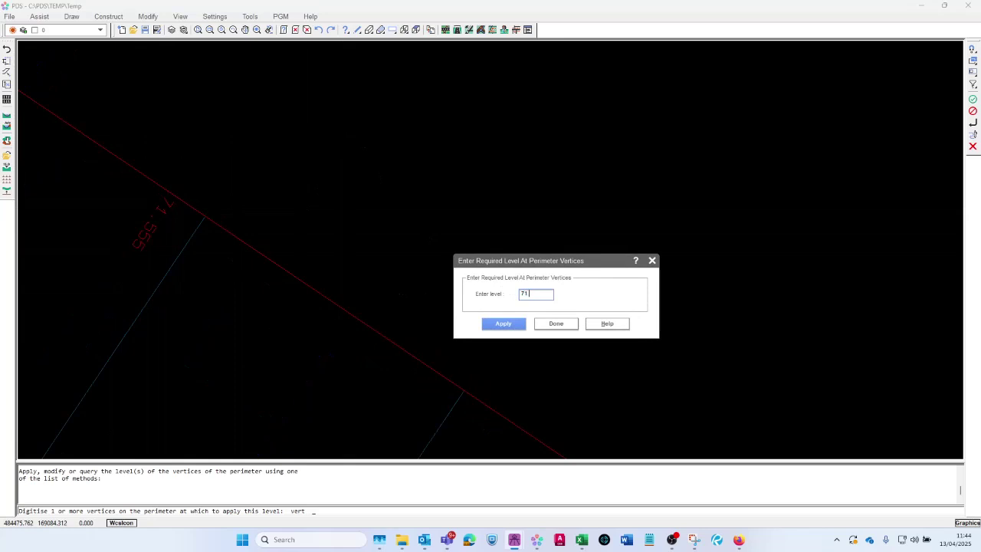
left_click(501, 323)
Apply the 71.6 level to the red string's vertices at the ends of both walls and between them.
scroll(263, 215, "down", 2)
scroll(296, 284, "up", 3)
scroll(288, 235, "down", 2)
scroll(258, 215, "up", 3)
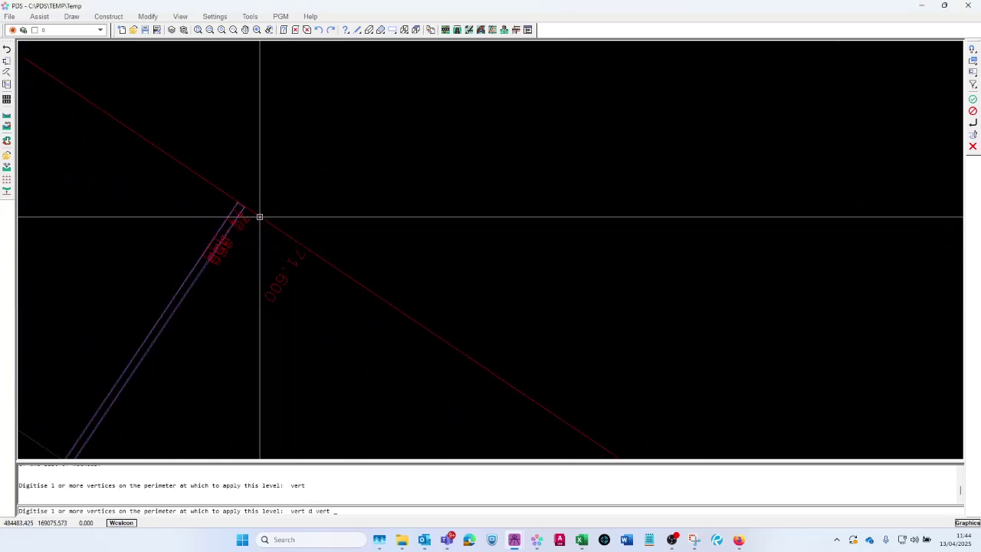
scroll(252, 202, "up", 3)
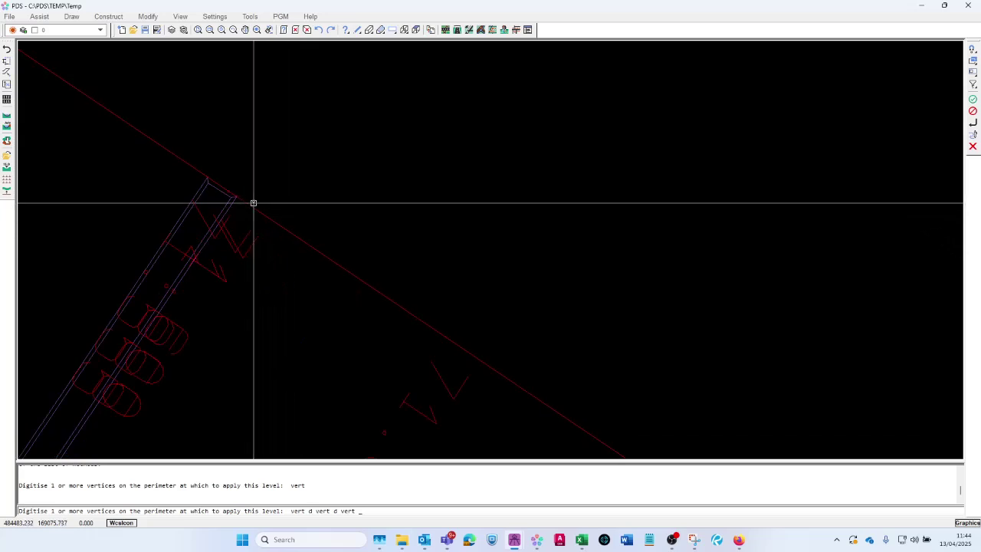
scroll(436, 299, "down", 4)
scroll(293, 254, "up", 3)
scroll(350, 257, "down", 1)
left_click(338, 222)
scroll(451, 169, "down", 1)
scroll(451, 207, "down", 6)
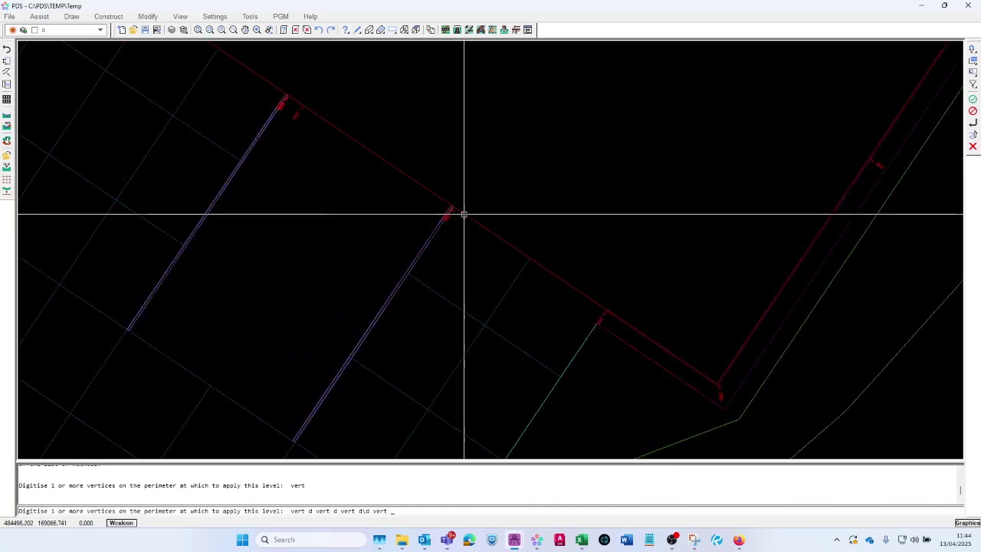
right_click(351, 227)
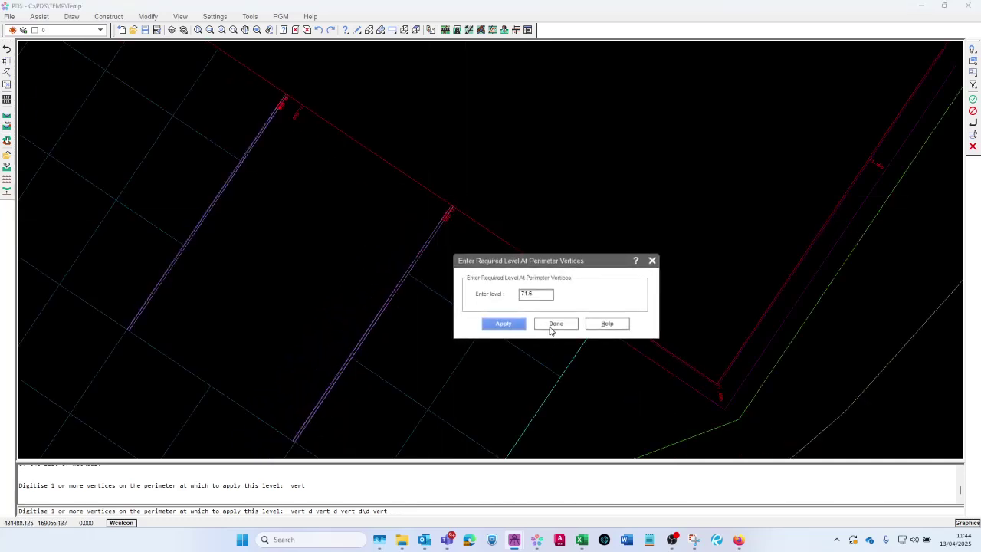
left_click(553, 324)
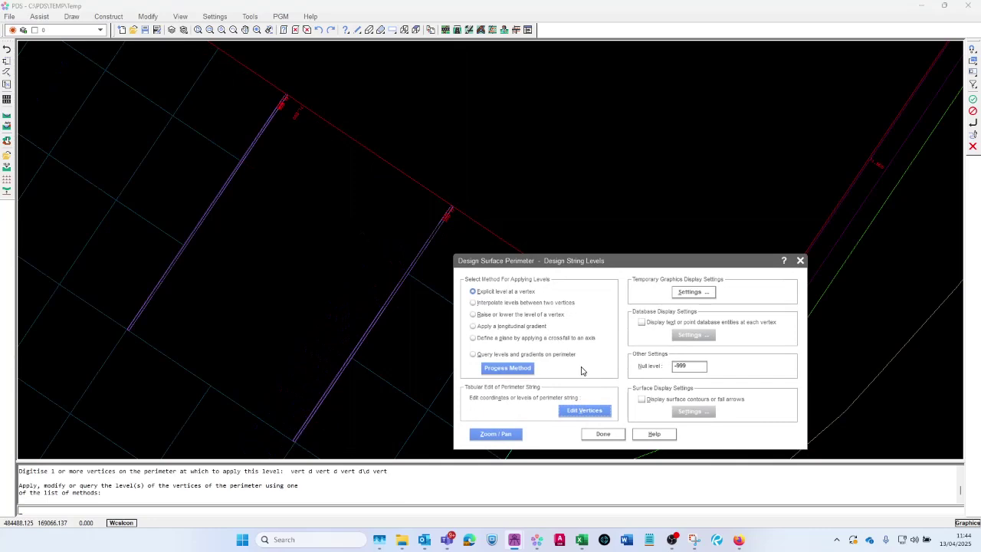
Review the red string's vertex levels in the tabular edit and finish its level design.
left_click(583, 411)
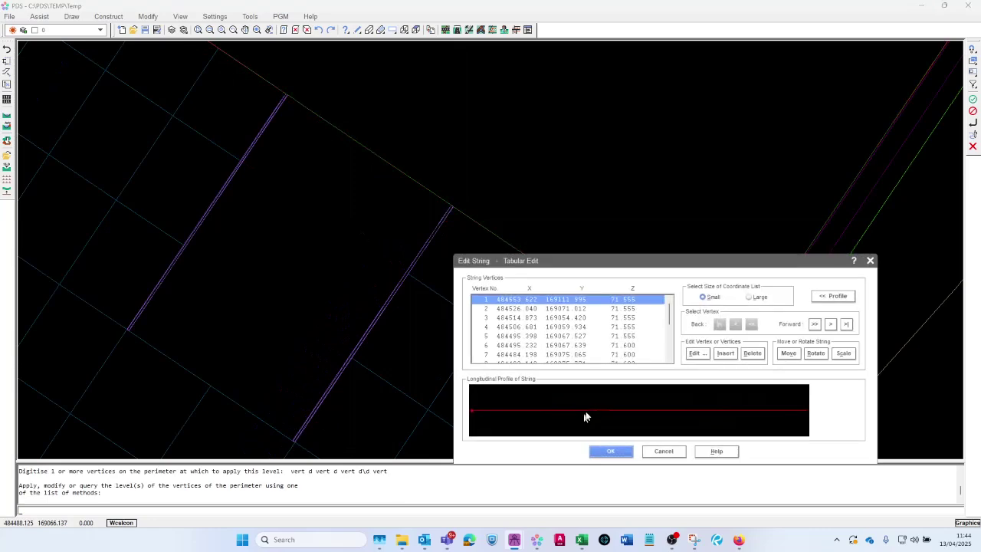
left_click(634, 346)
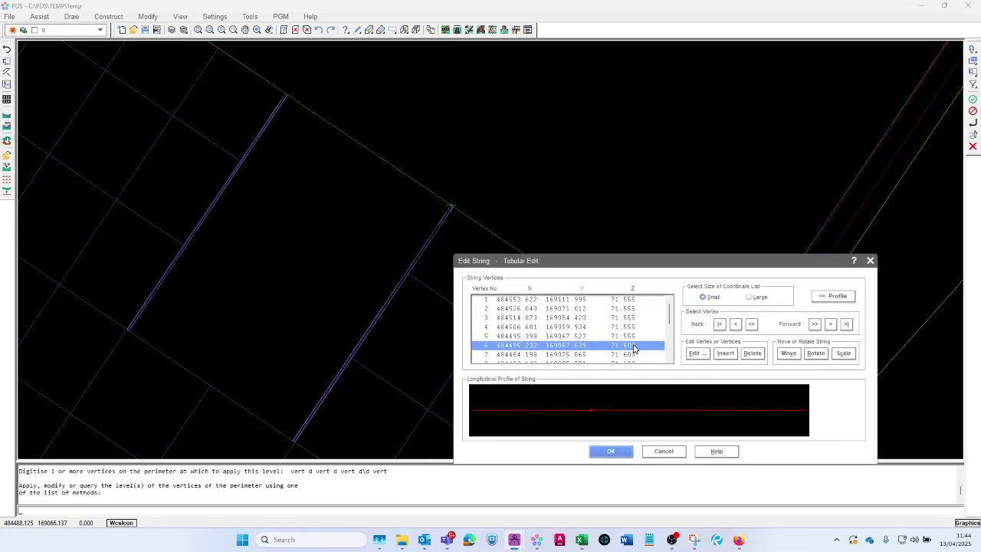
left_click(670, 359)
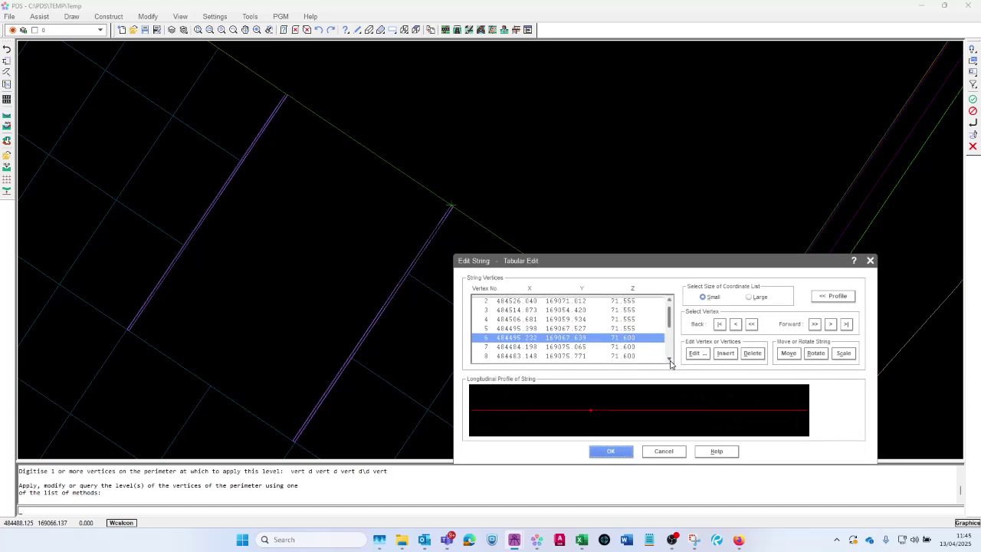
left_click(669, 360)
left_click(670, 360)
left_click(611, 451)
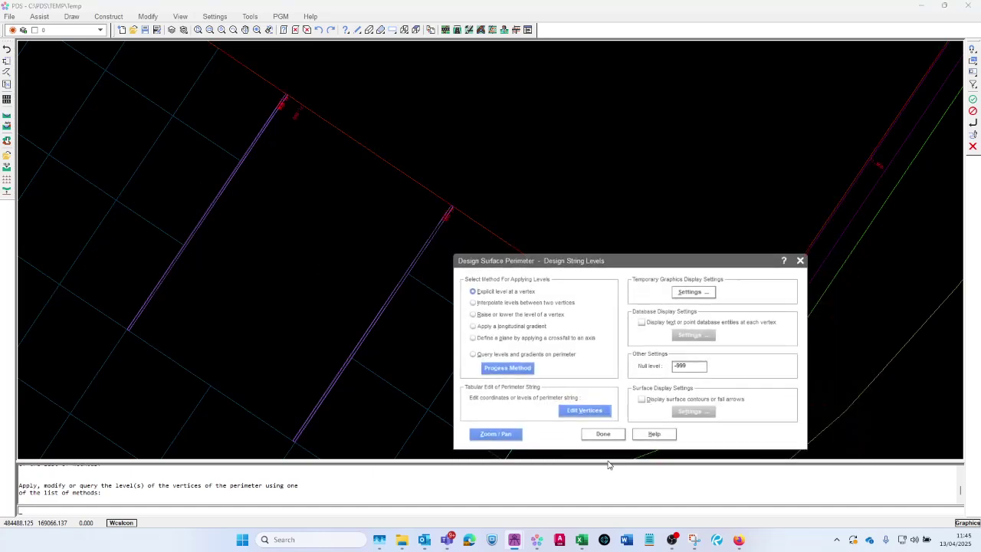
left_click(594, 438)
Select the first wall's string for level design and review its vertex levels along the full wall.
left_click(491, 319)
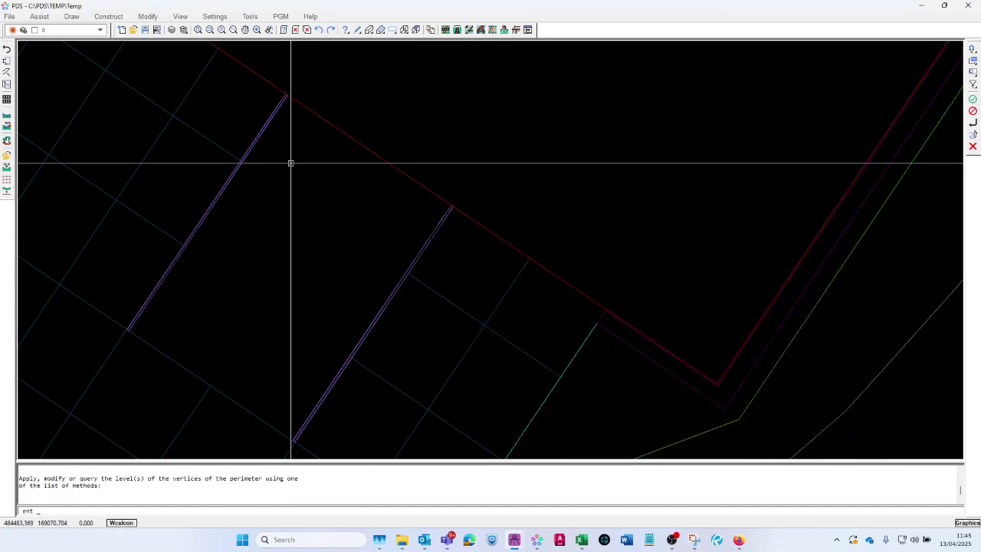
scroll(281, 99, "up", 3)
scroll(283, 103, "up", 4)
left_click(416, 259)
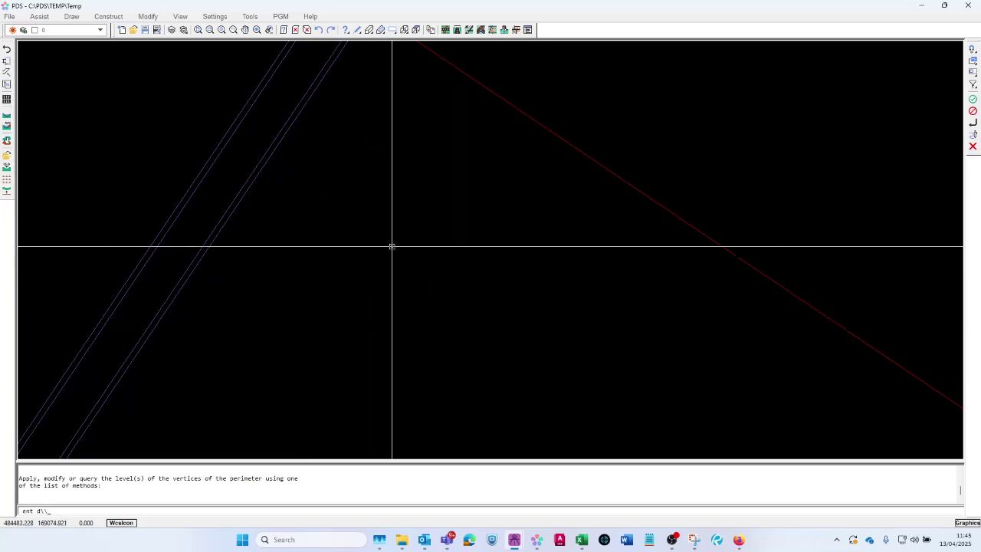
scroll(351, 189, "down", 3)
scroll(346, 187, "up", 3)
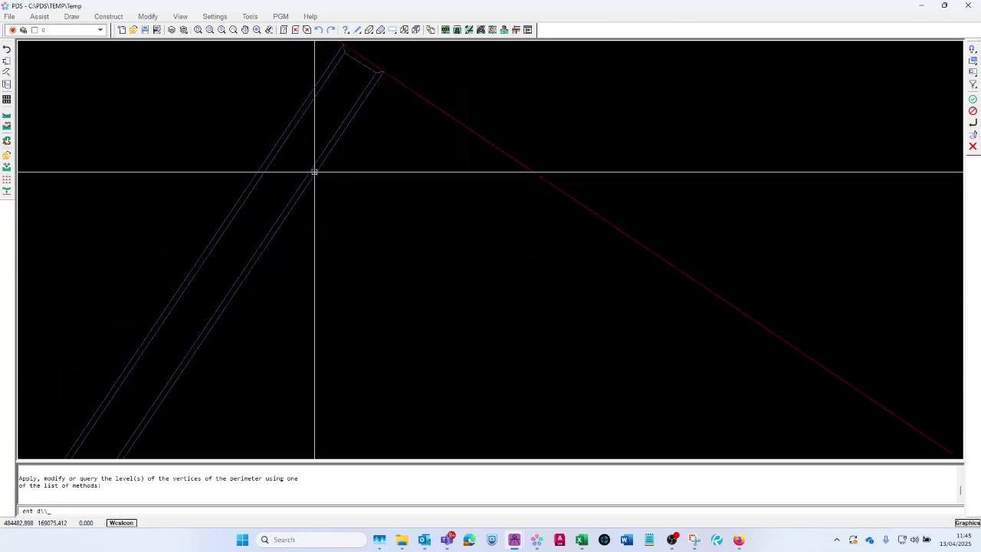
left_click(314, 173)
left_click(555, 341)
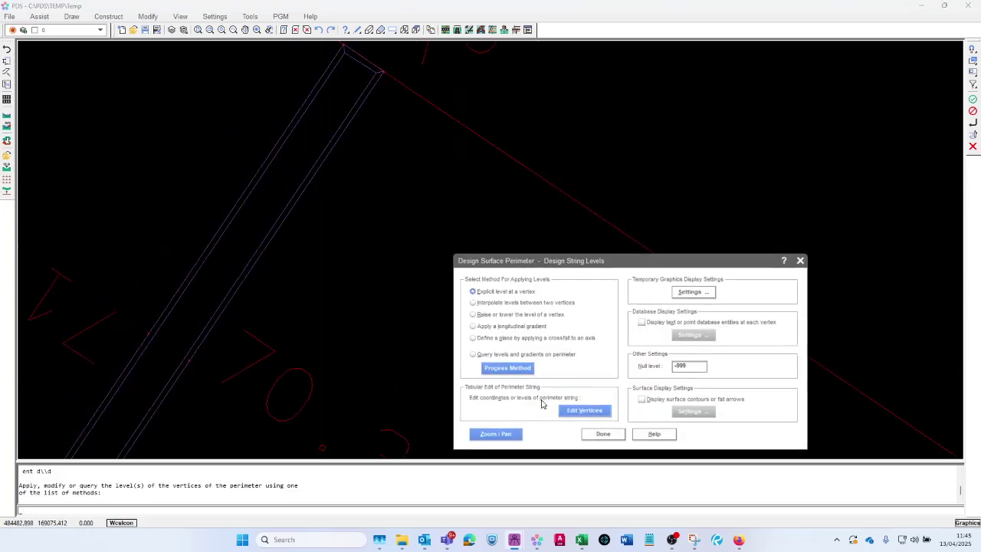
left_click(496, 434)
scroll(339, 299, "down", 2)
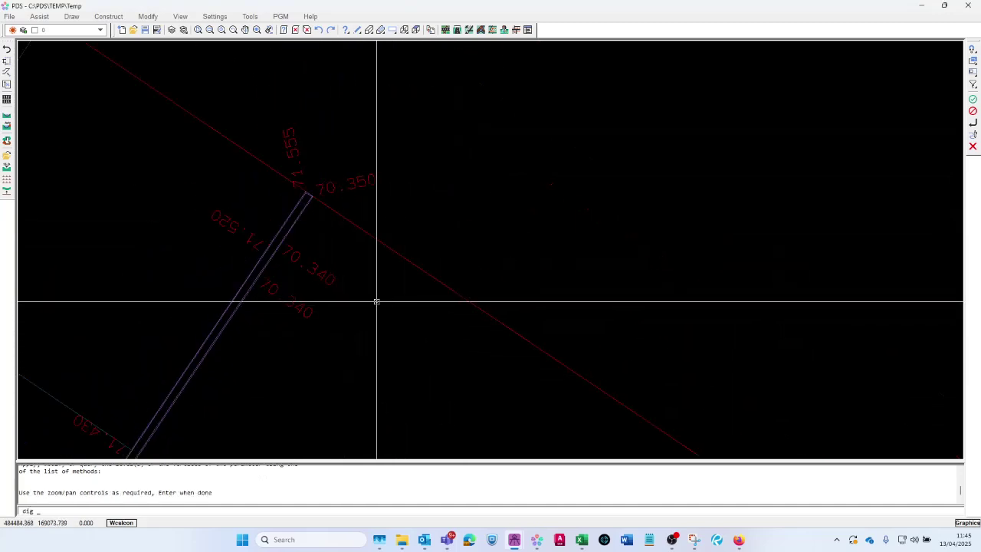
scroll(313, 204, "down", 4)
scroll(184, 437, "up", 4)
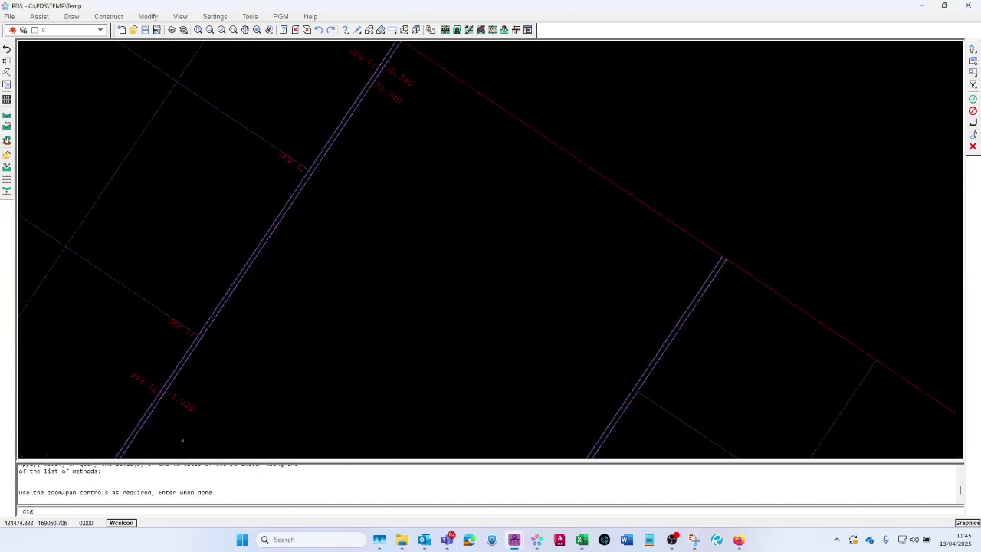
scroll(277, 169, "down", 3)
key("Return")
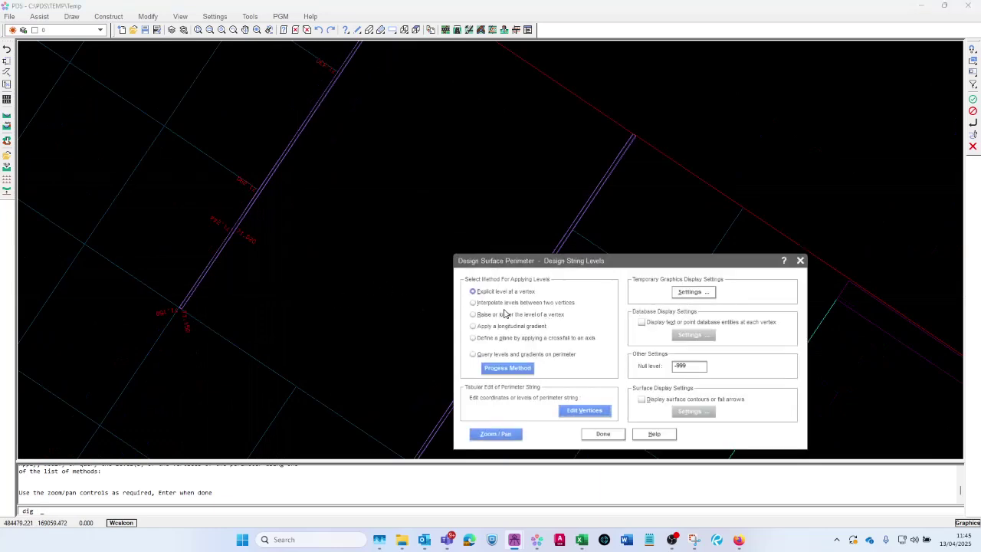
Apply an explicit level of 71.6 to the low vertices at the first wall's end meeting the red string.
left_click(501, 369)
left_click(503, 325)
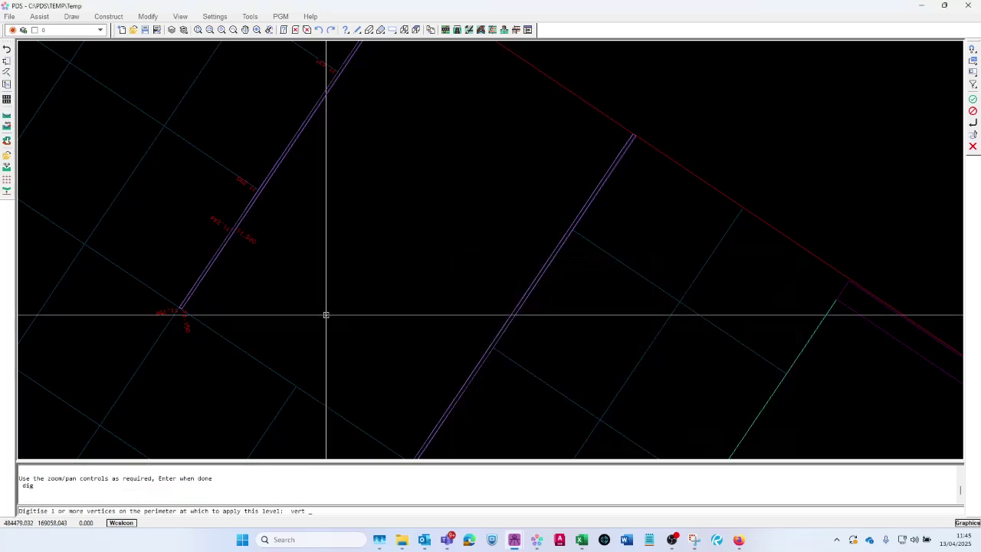
scroll(270, 369, "down", 3)
scroll(306, 298, "up", 3)
scroll(258, 319, "up", 2)
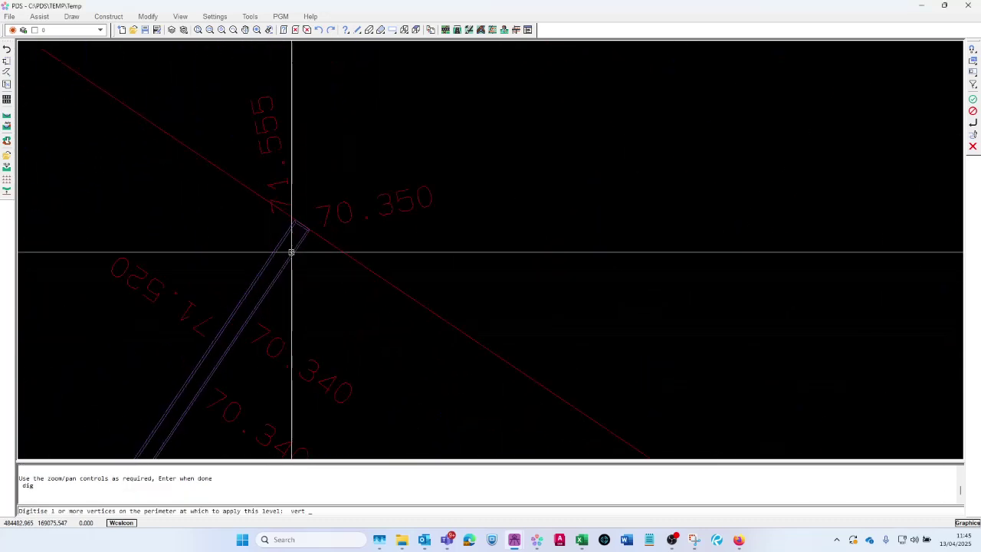
scroll(309, 226, "up", 2)
left_click(306, 224)
scroll(357, 98, "down", 5)
scroll(313, 185, "up", 3)
left_click(318, 159)
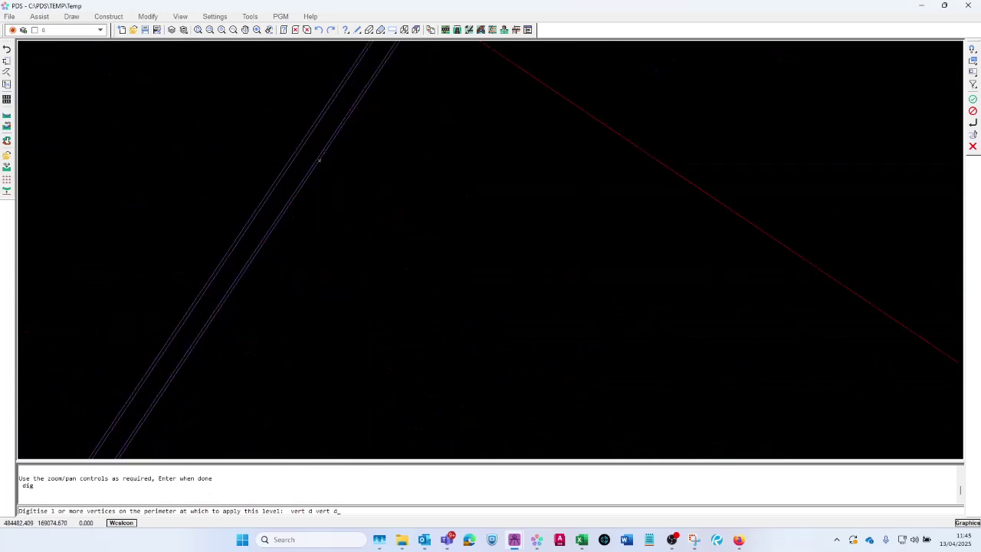
left_click(266, 240)
Apply the same 71.6 level to the vertex near the first wall's far end and finish, restoring the unclosed string.
scroll(394, 138, "down", 4)
scroll(315, 230, "down", 5)
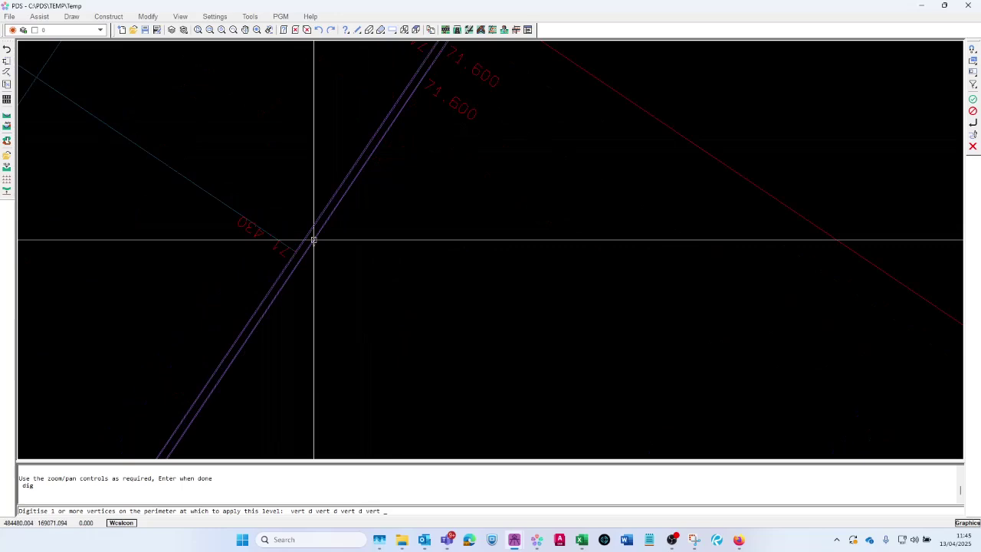
scroll(303, 304, "up", 5)
left_click(303, 304)
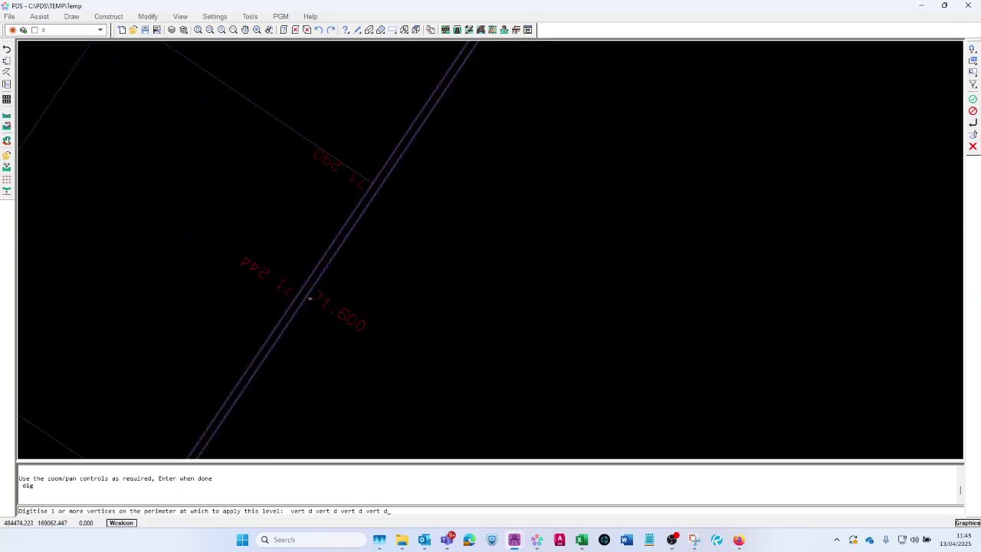
scroll(350, 296, "down", 5)
key("Return")
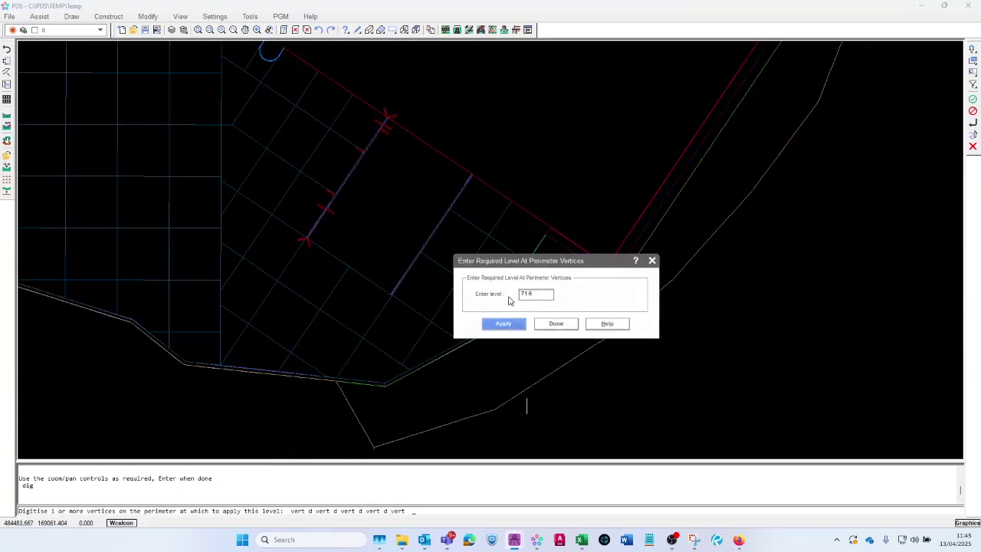
left_click(543, 326)
left_click(603, 434)
left_click(531, 325)
Select the second wall's string for level design with an explicit vertex level of 71.6.
left_click(496, 319)
scroll(445, 161, "up", 4)
scroll(473, 236, "up", 3)
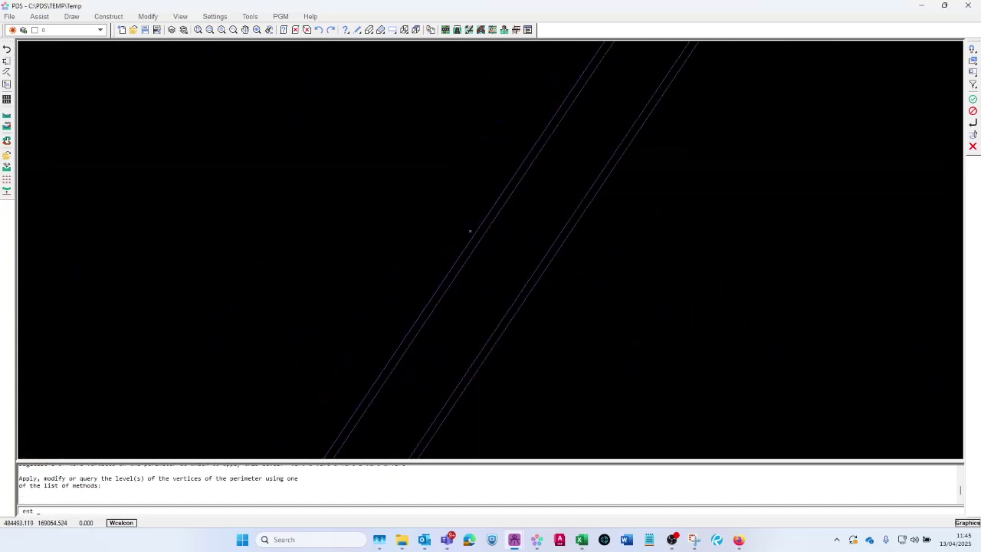
left_click(470, 234)
left_click(548, 344)
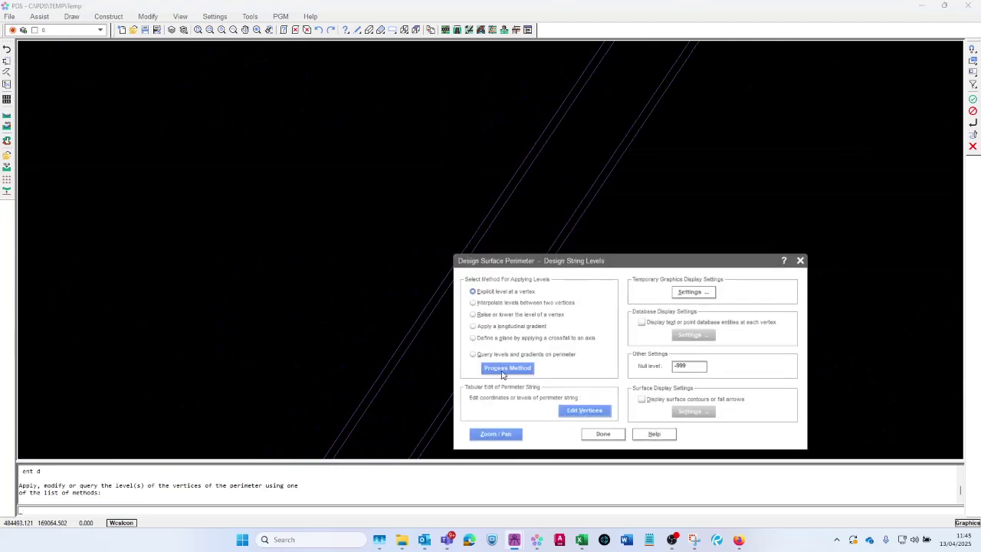
left_click(496, 366)
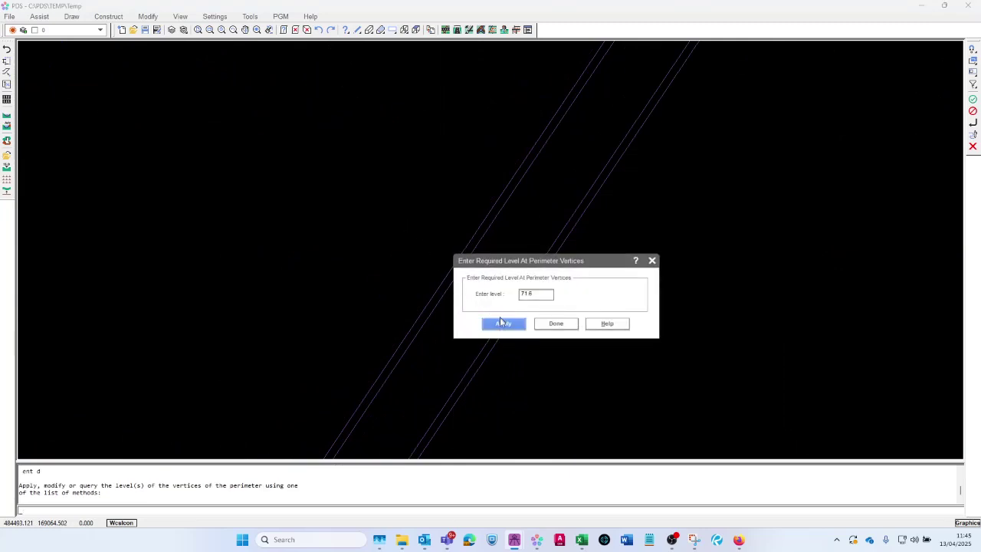
left_click(503, 323)
Apply 71.6 to the second wall's 70.350 and 70.340 vertices, restore the unclosed string, and end perimeter design.
scroll(493, 219, "up", 5)
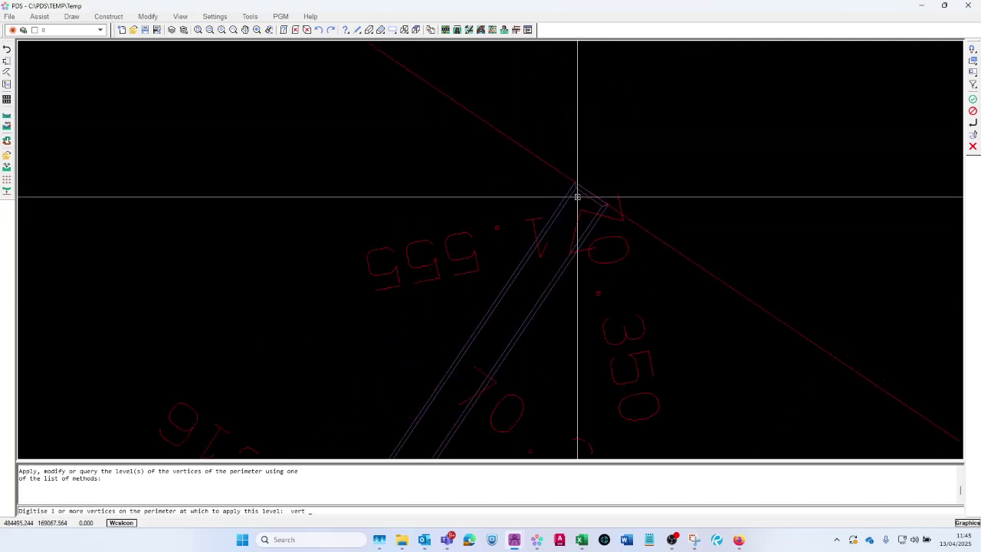
scroll(569, 187, "down", 5)
scroll(422, 239, "up", 3)
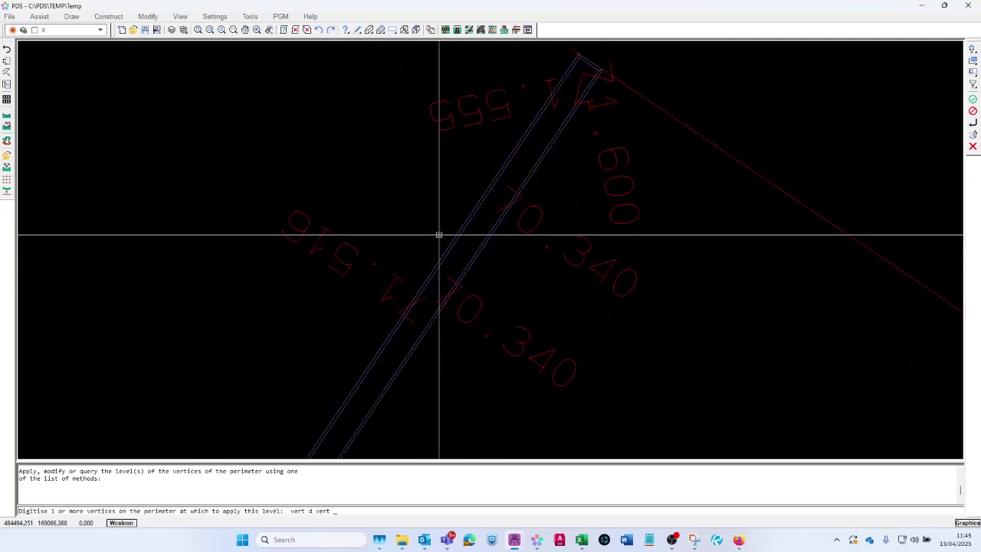
left_click(478, 201)
scroll(361, 127, "down", 2)
scroll(183, 436, "up", 2)
scroll(338, 275, "down", 2)
scroll(267, 317, "up", 2)
scroll(278, 390, "down", 3)
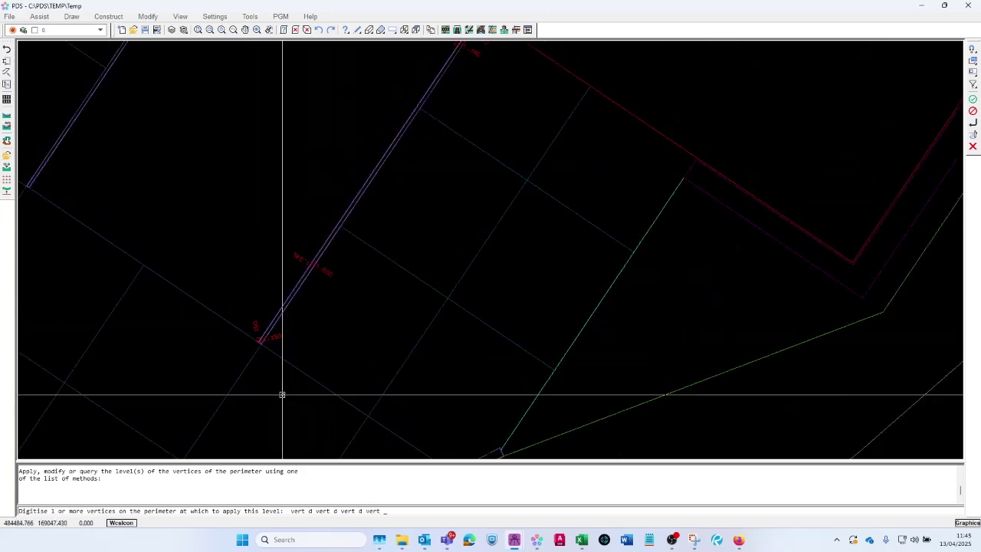
scroll(318, 208, "down", 2)
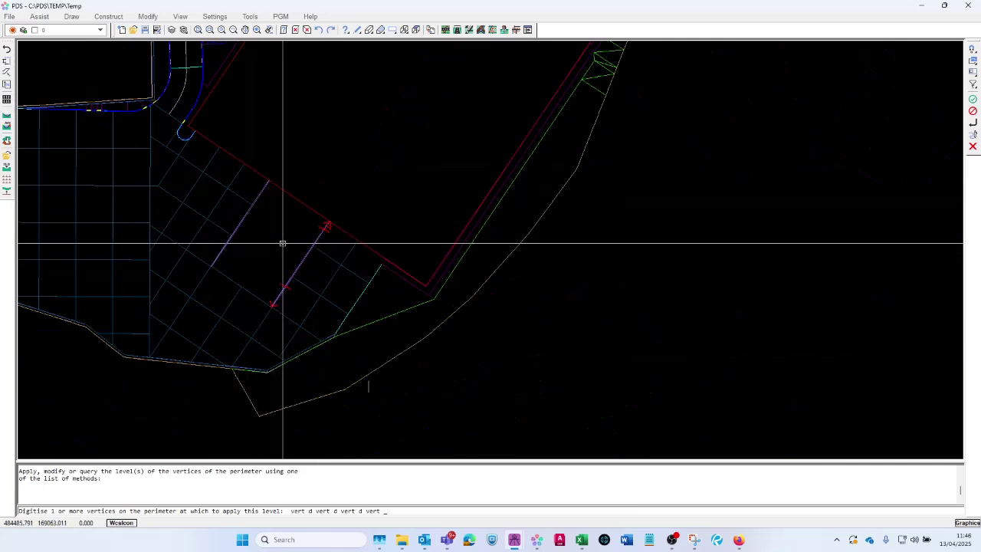
right_click(279, 242)
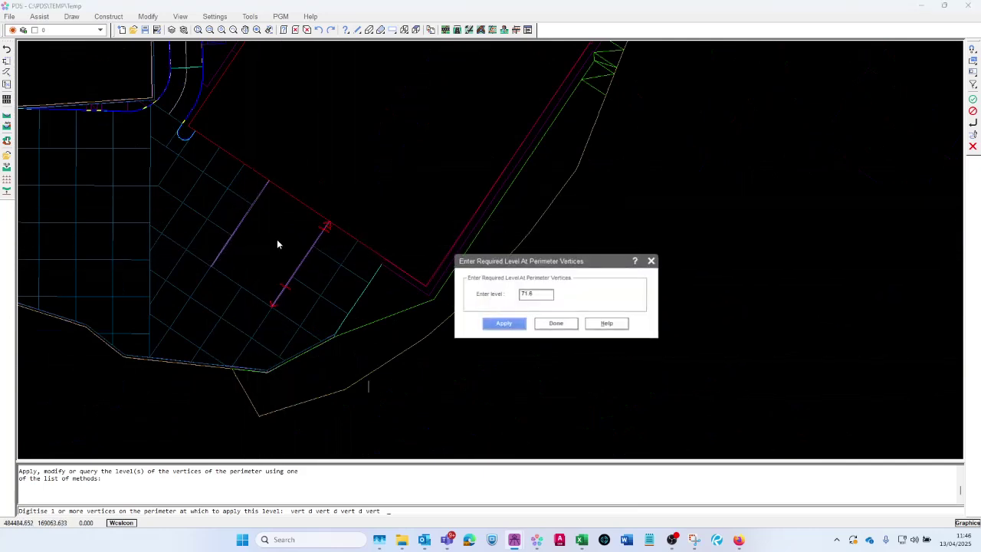
left_click(557, 324)
left_click(602, 434)
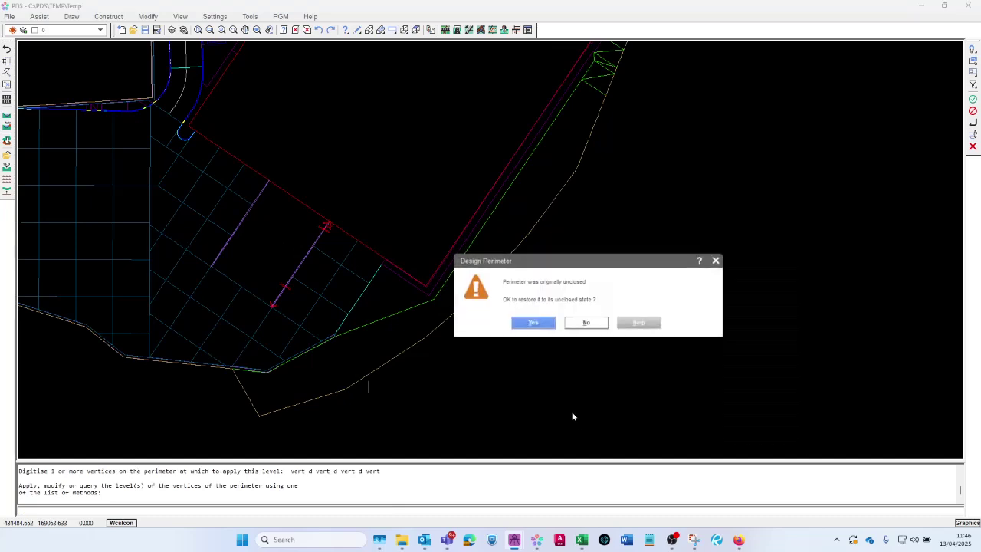
left_click(531, 324)
left_click(549, 348)
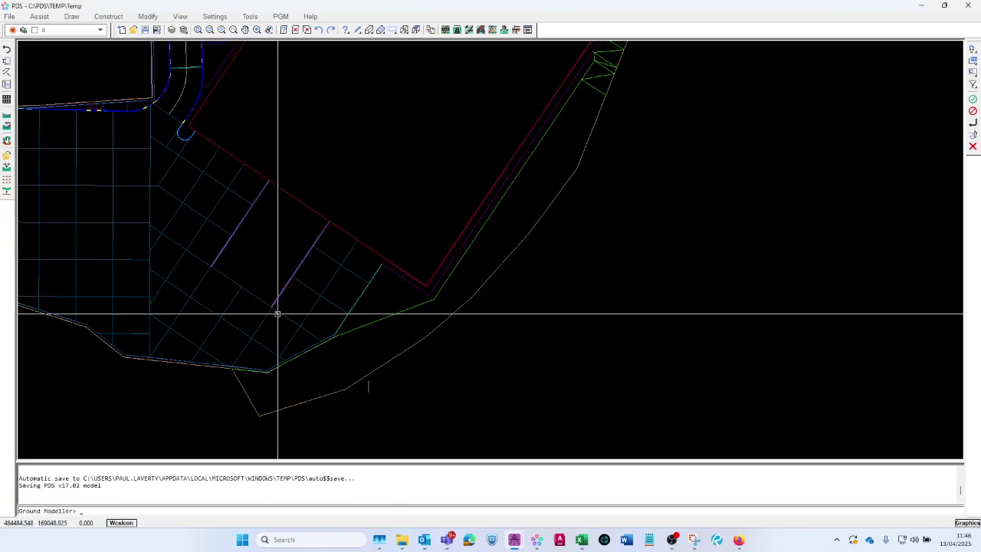
Thaw the storm and foul drainage section layers from DRAIN-SECT-STORM-MHNOS to DRAIN-SECT-FOUL-PIPES (122 to 128).
scroll(36, 243, "down", 3)
scroll(290, 240, "down", 1)
scroll(299, 226, "up", 1)
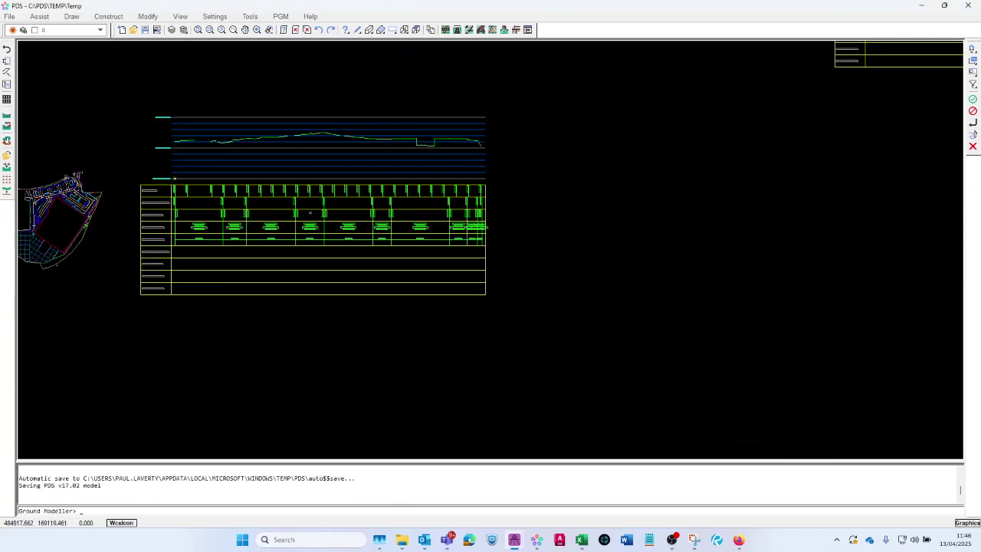
scroll(419, 145, "up", 1)
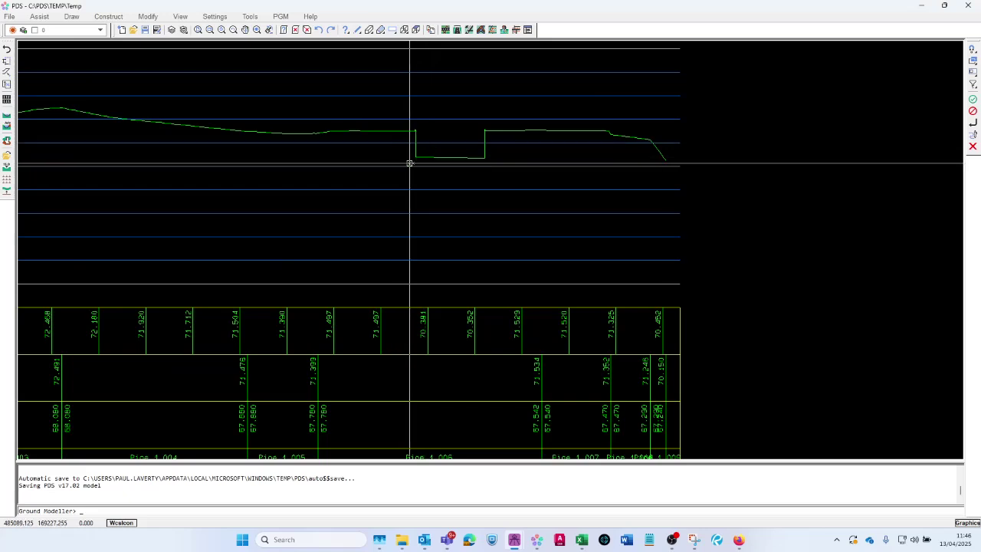
left_click(172, 31)
scroll(396, 253, "down", 4)
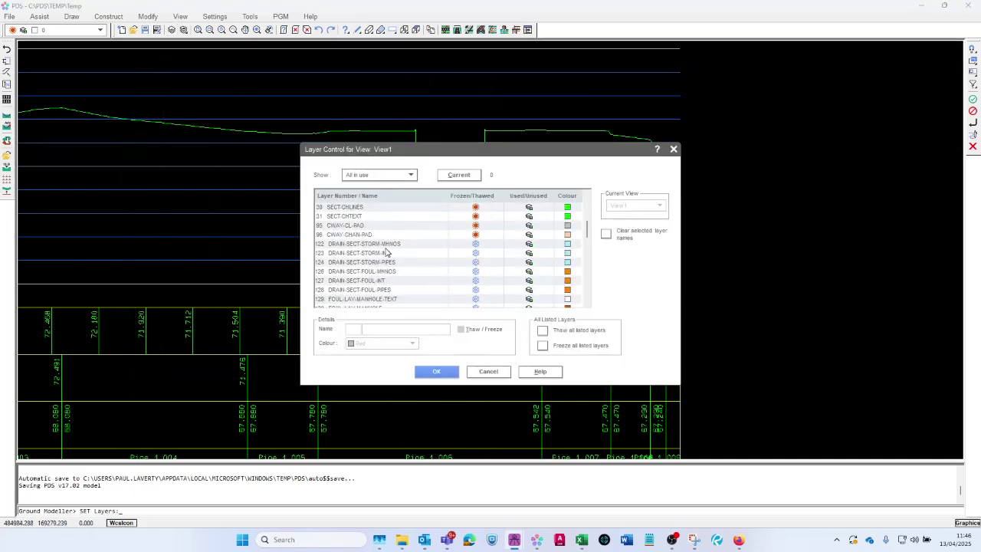
left_click(381, 245)
scroll(379, 250, "down", 1)
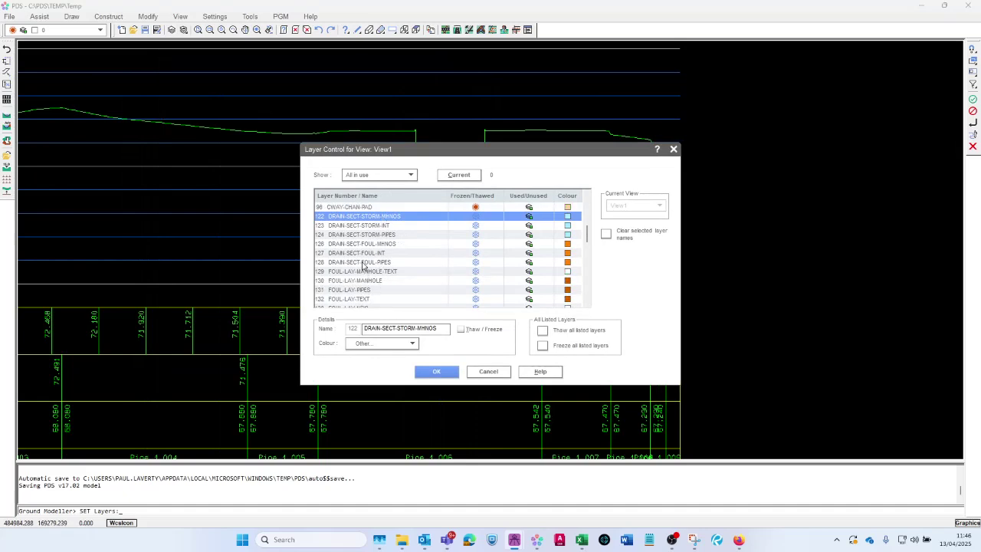
left_click(361, 263, "shift")
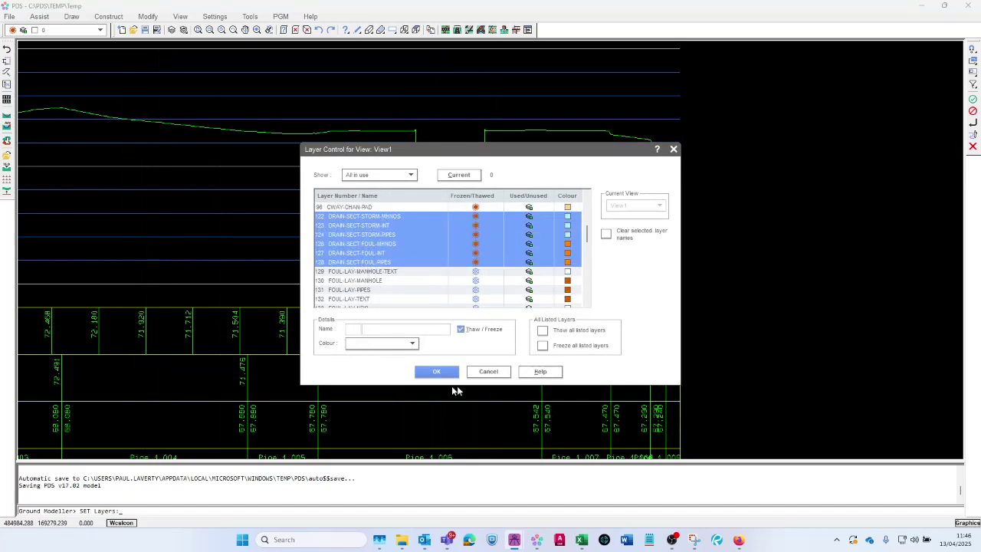
left_click(434, 373)
Build a PGM from the visible site data enclosed around the site plan, accepting the proximity boundary, data range and validation edits.
scroll(423, 263, "down", 5)
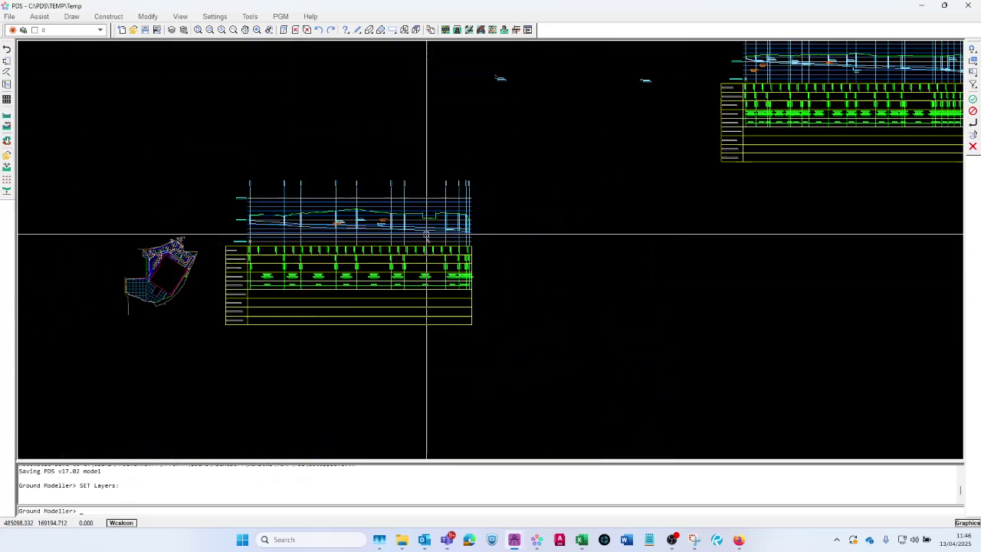
scroll(338, 258, "up", 2)
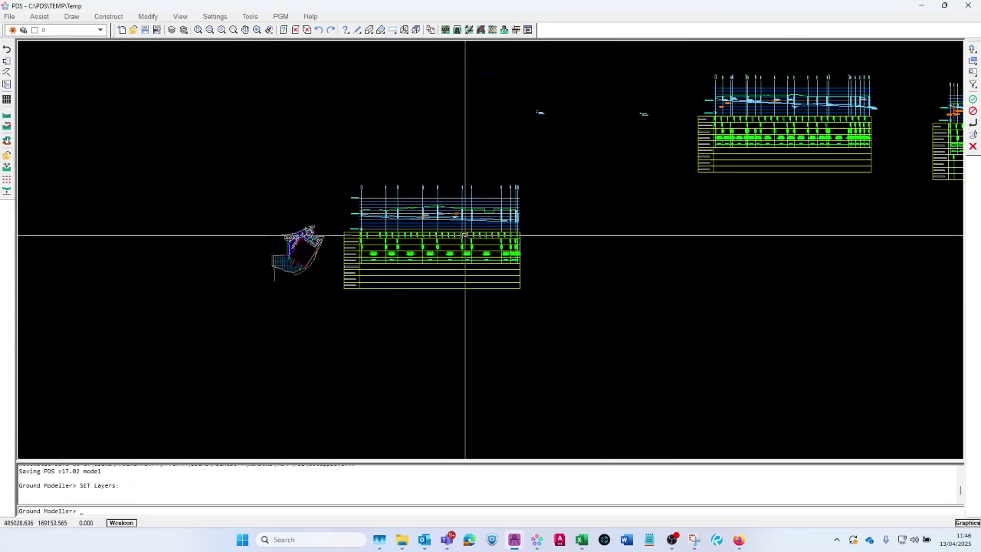
scroll(456, 230, "up", 3)
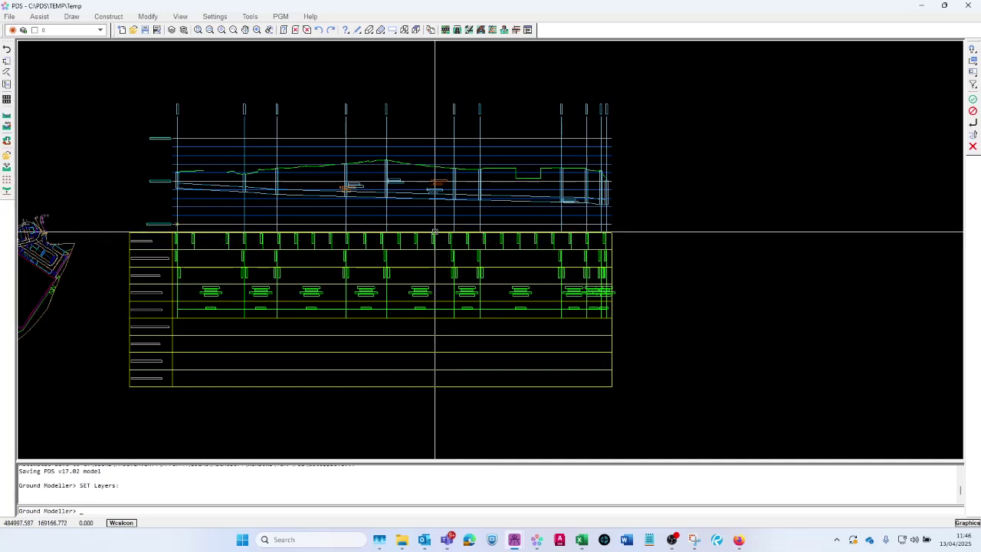
scroll(455, 219, "down", 3)
scroll(290, 273, "up", 3)
scroll(455, 128, "up", 5)
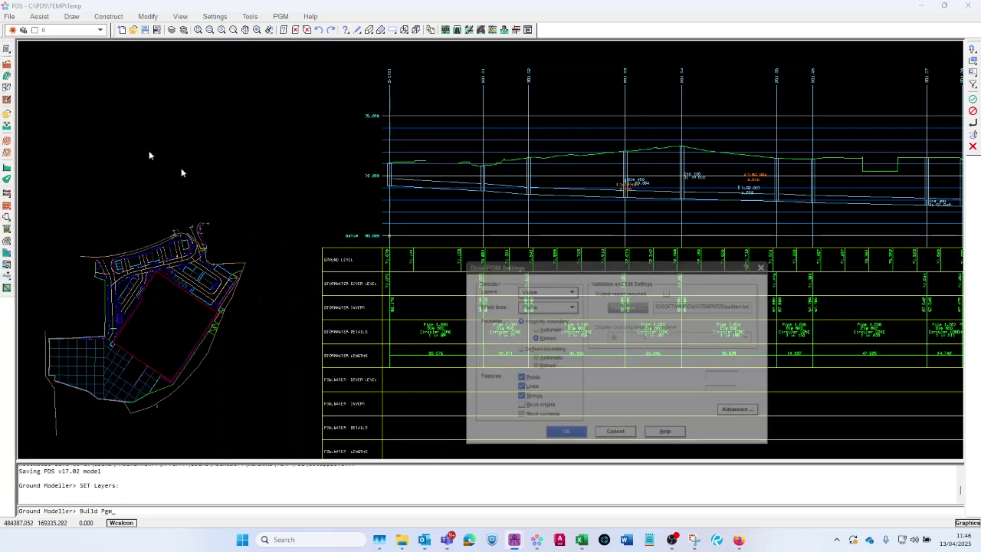
left_click(560, 438)
scroll(258, 258, "down", 3)
left_click(263, 386)
left_click(77, 385)
left_click(86, 226)
key("Return")
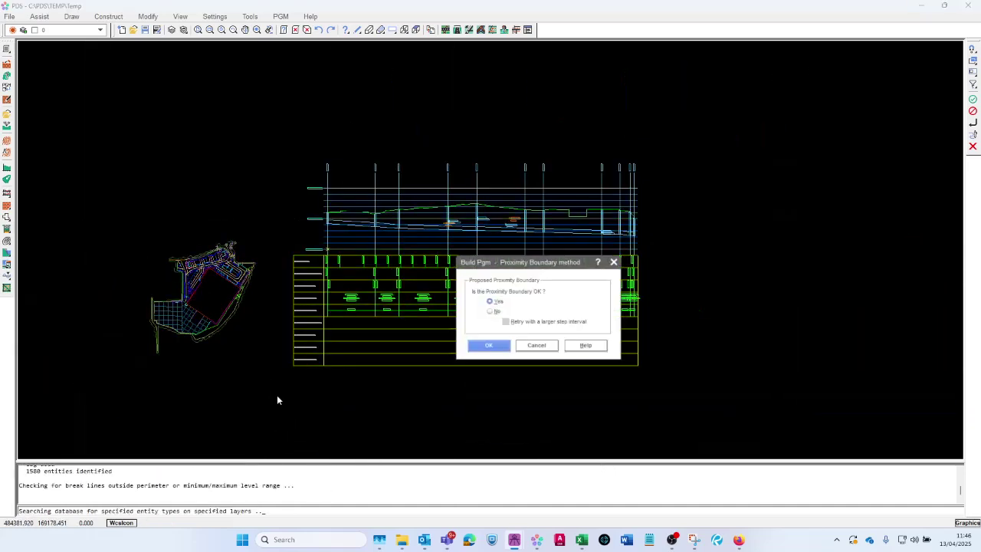
left_click(484, 349)
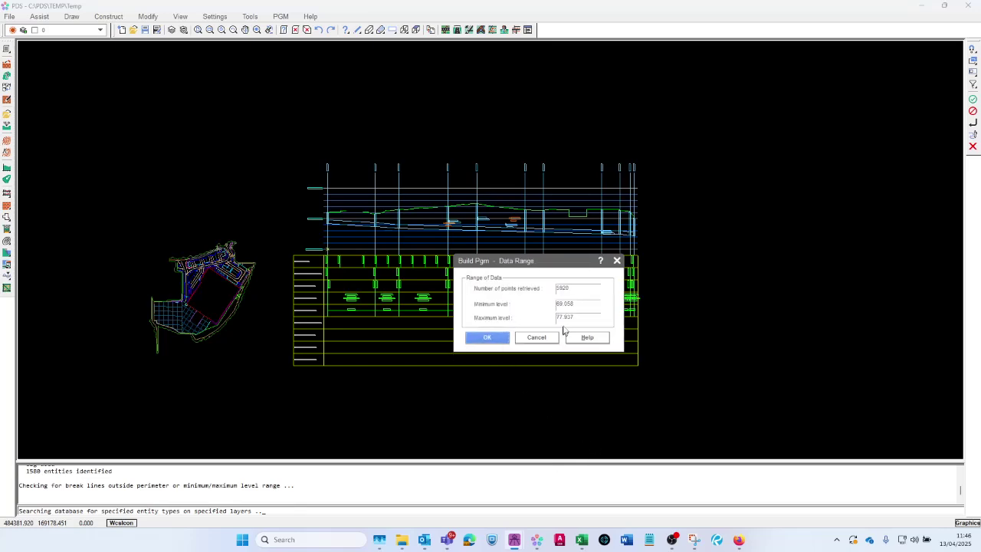
left_click(508, 337)
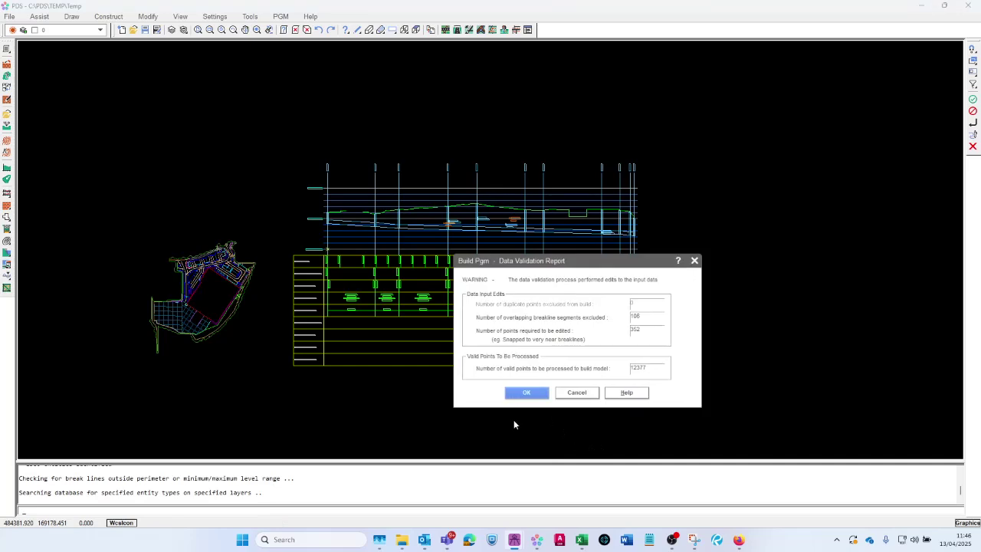
left_click(531, 392)
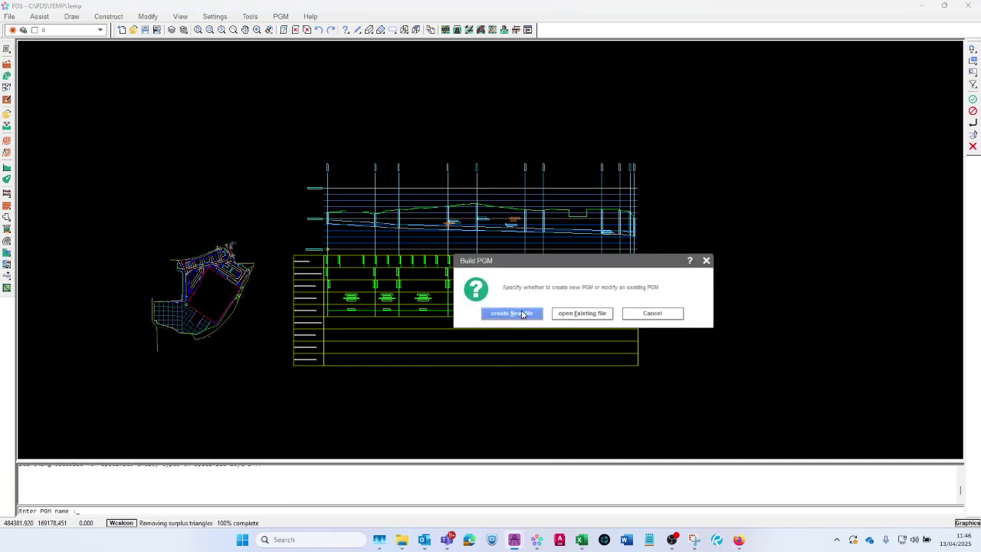
Choose to create a new PGM file and browse to the C:\pds\temp folder as its save location.
left_click(512, 314)
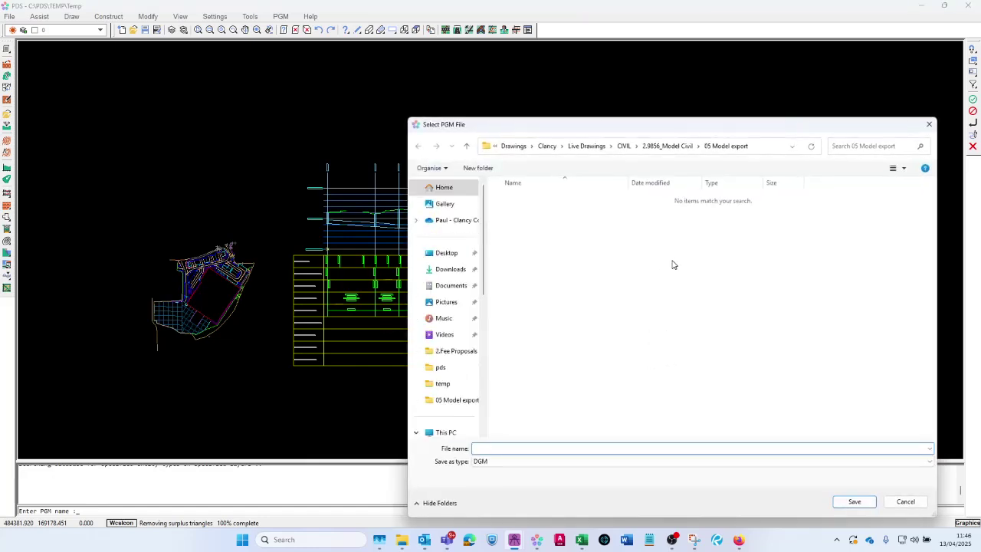
left_click(669, 146)
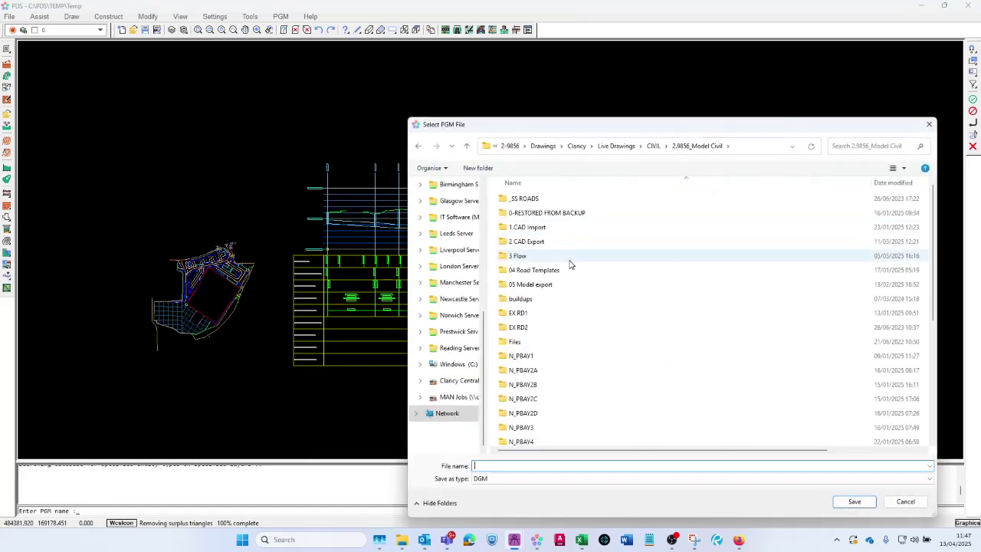
scroll(558, 230, "down", 5)
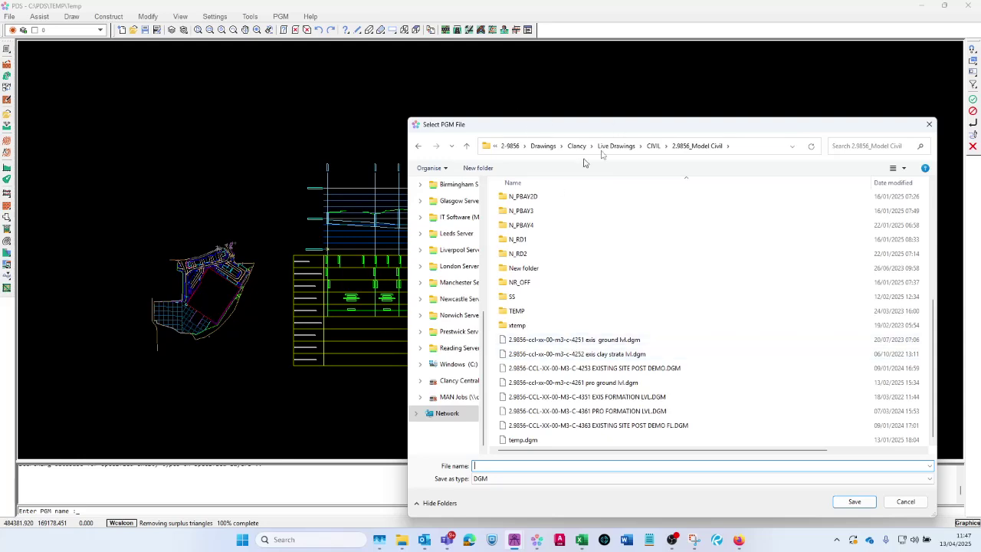
scroll(450, 318, "up", 5)
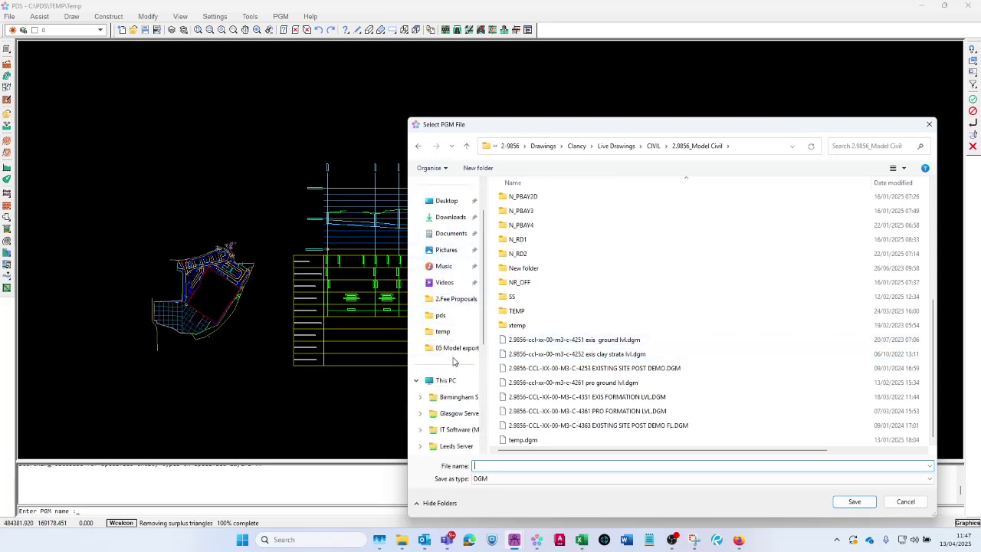
left_click(447, 202)
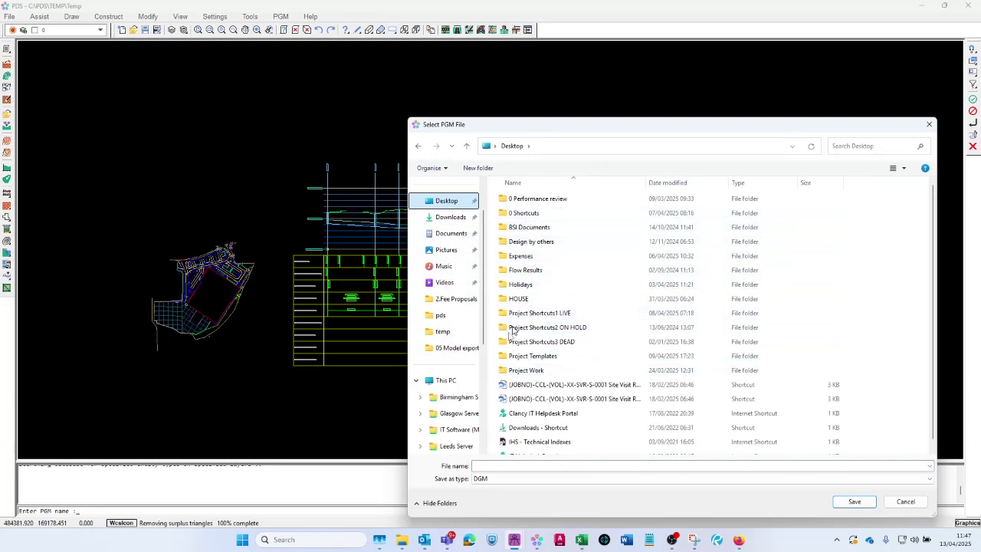
scroll(449, 440, "down", 5)
left_click(452, 365)
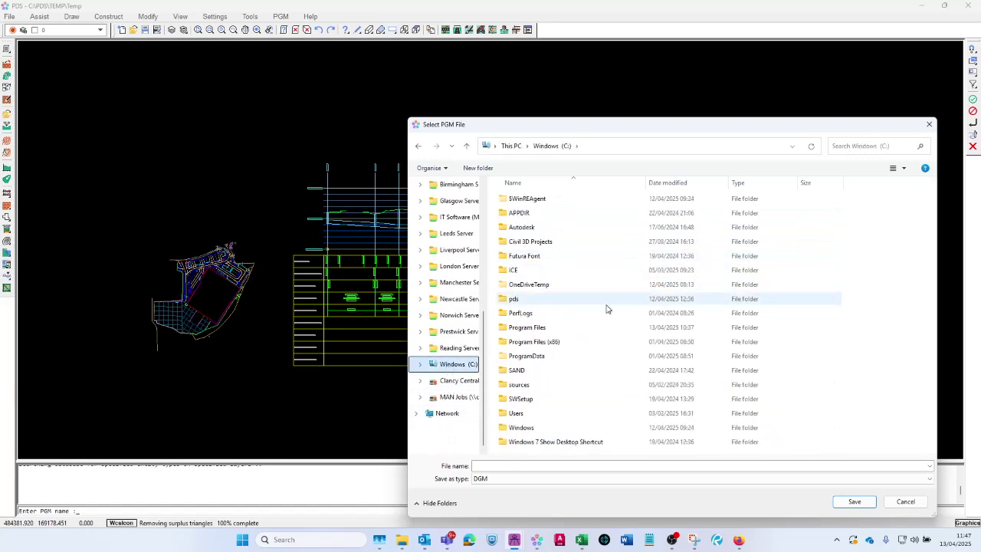
double_click(512, 298)
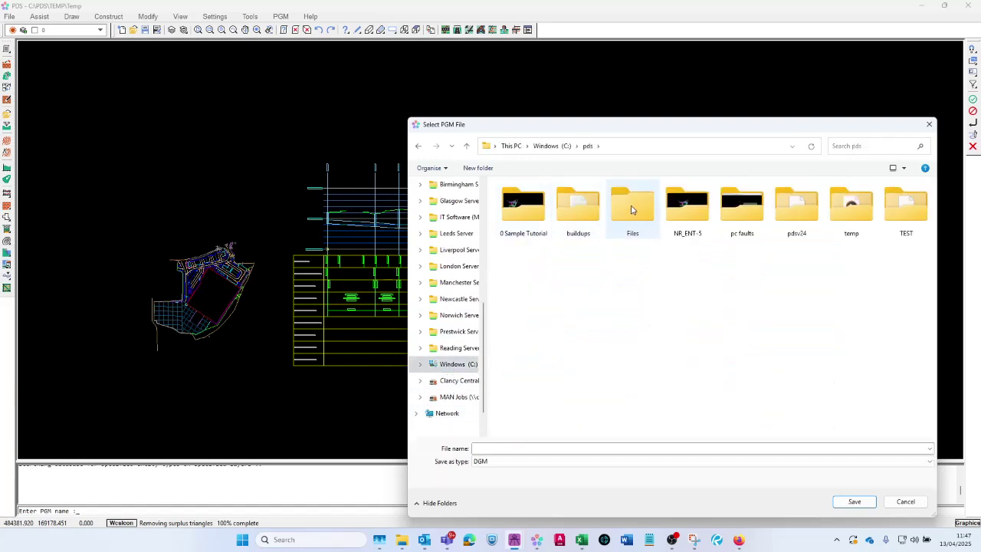
double_click(851, 206)
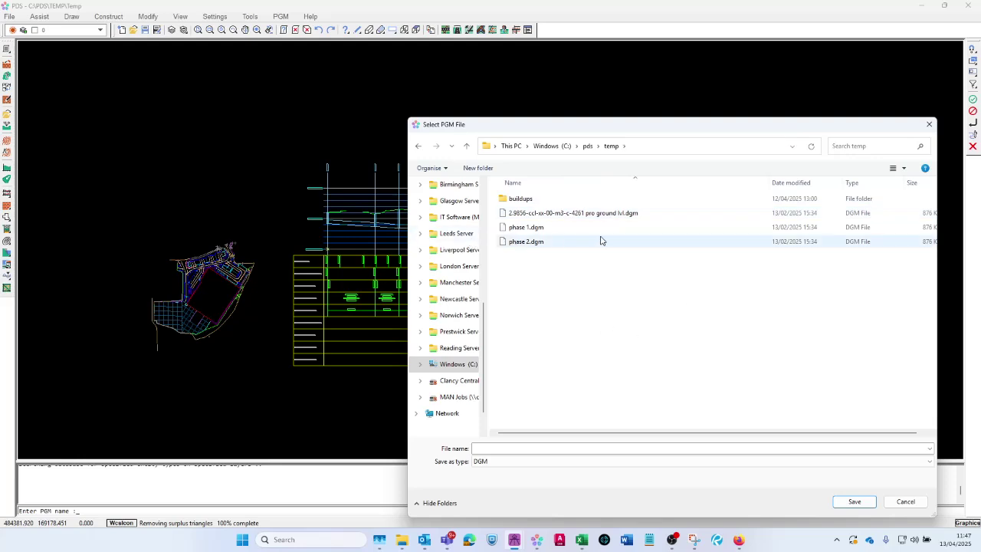
Overwrite 2.9856-ccl-xx-00-m3-c-4261 pro ground lvl.dgm with the new model, initialise it, preview its triangulation and dismiss the zone details.
left_click(629, 213)
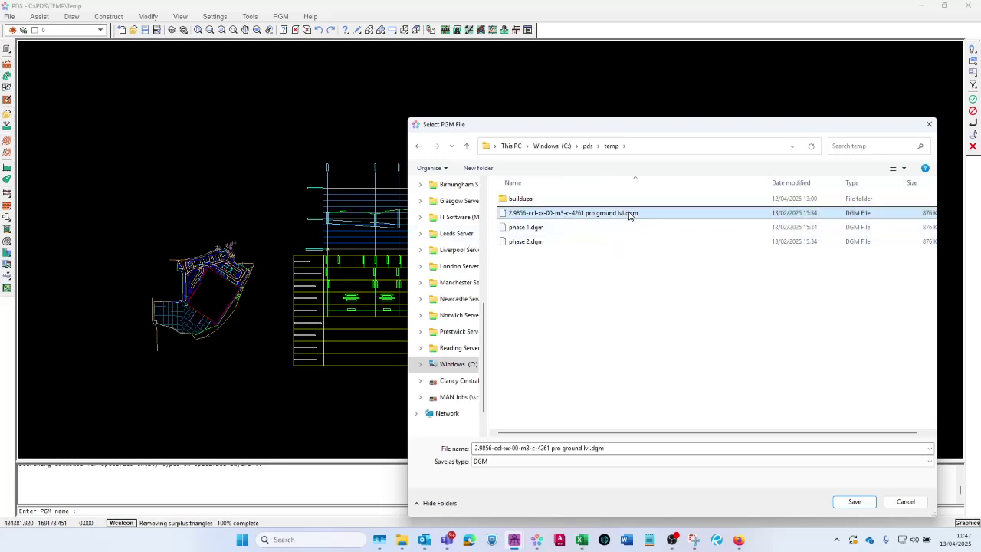
left_click(854, 502)
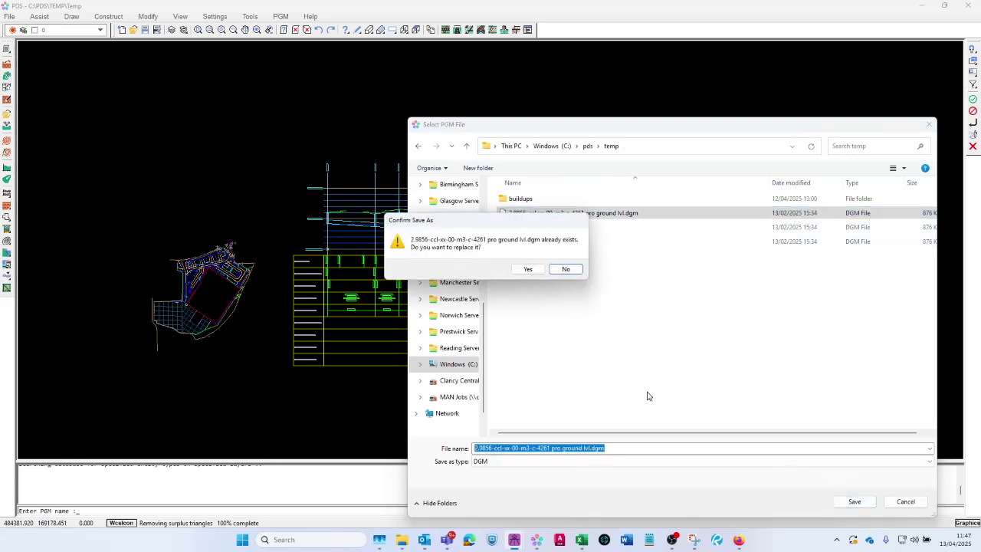
left_click(528, 270)
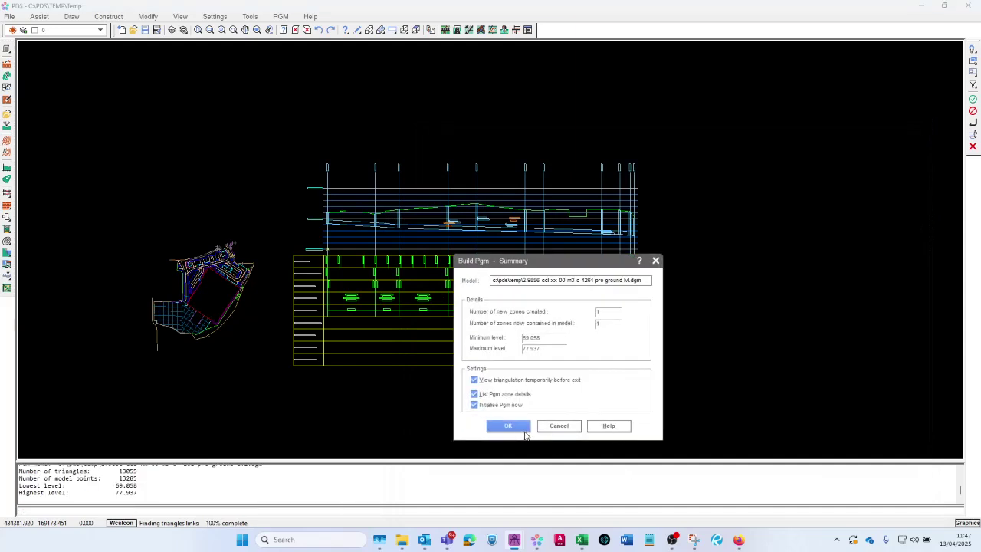
left_click(506, 428)
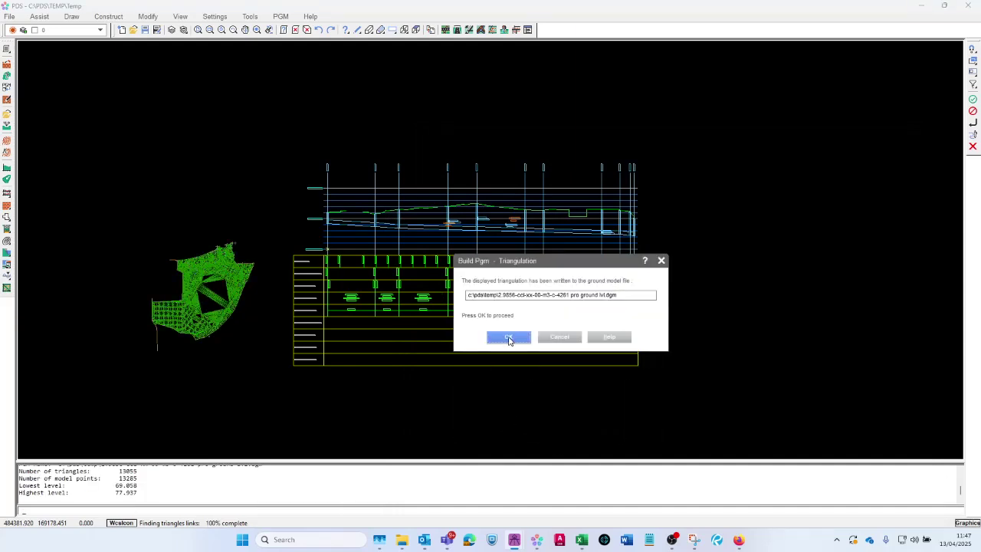
left_click(507, 338)
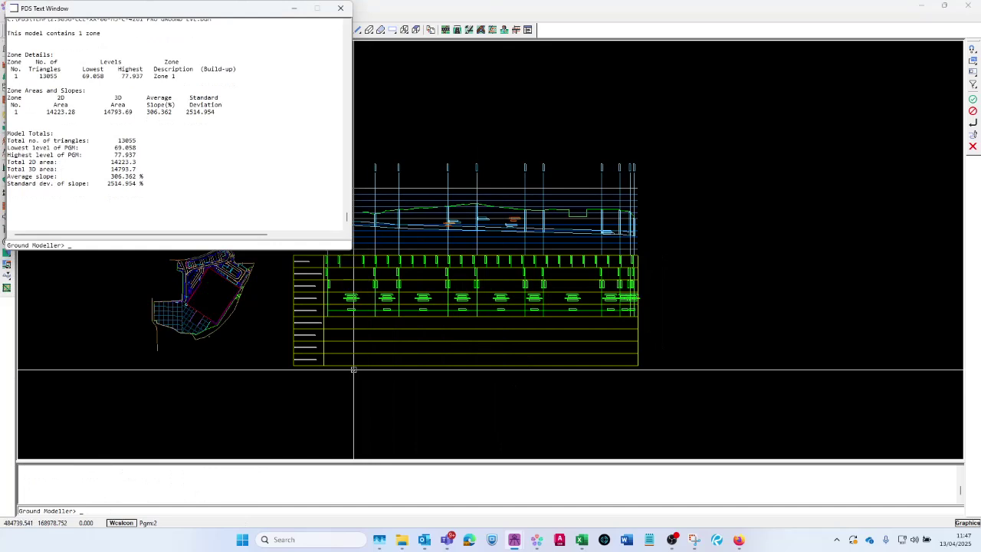
left_click(266, 367)
key("Escape")
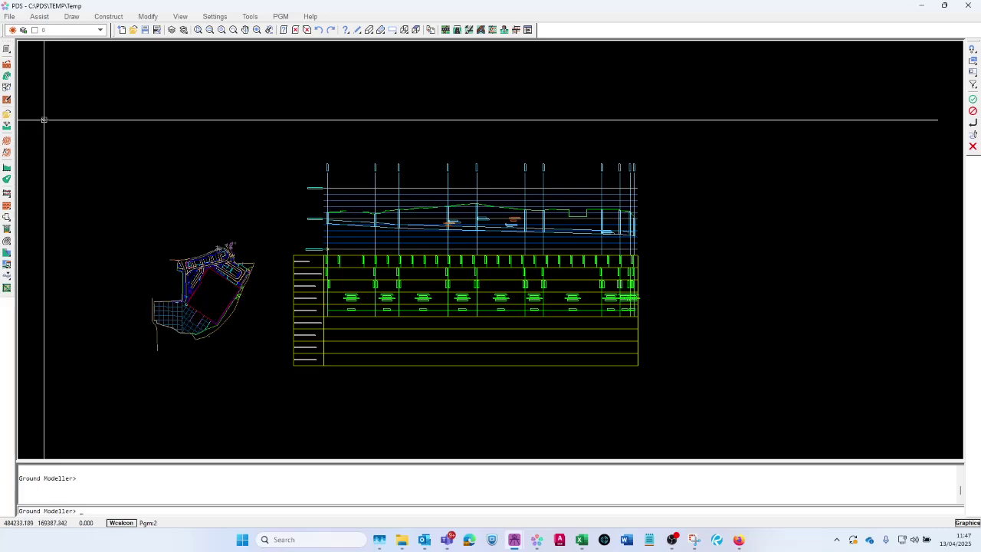
Query levels of the initialised proposed ground model at several points in and around the area between the two walls.
left_click(7, 128)
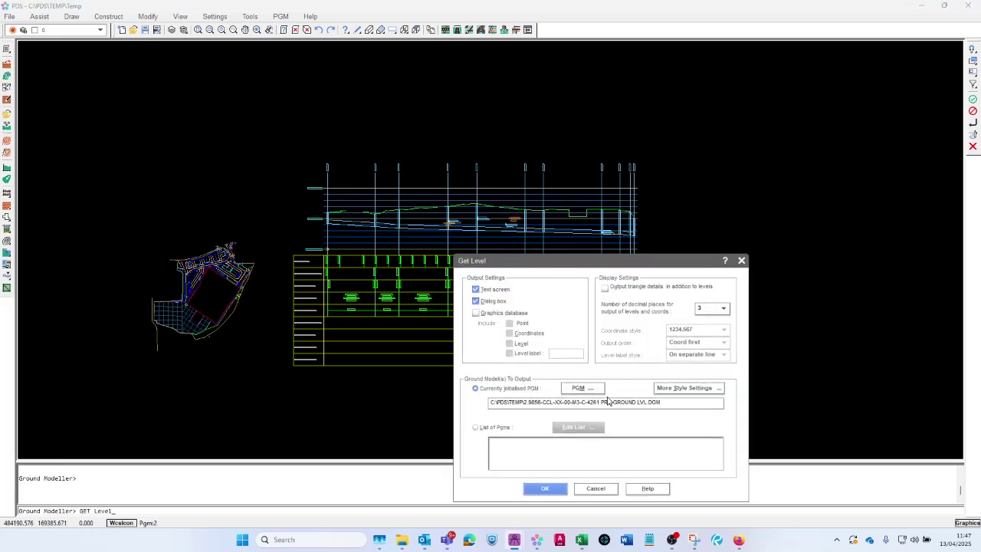
left_click(551, 497)
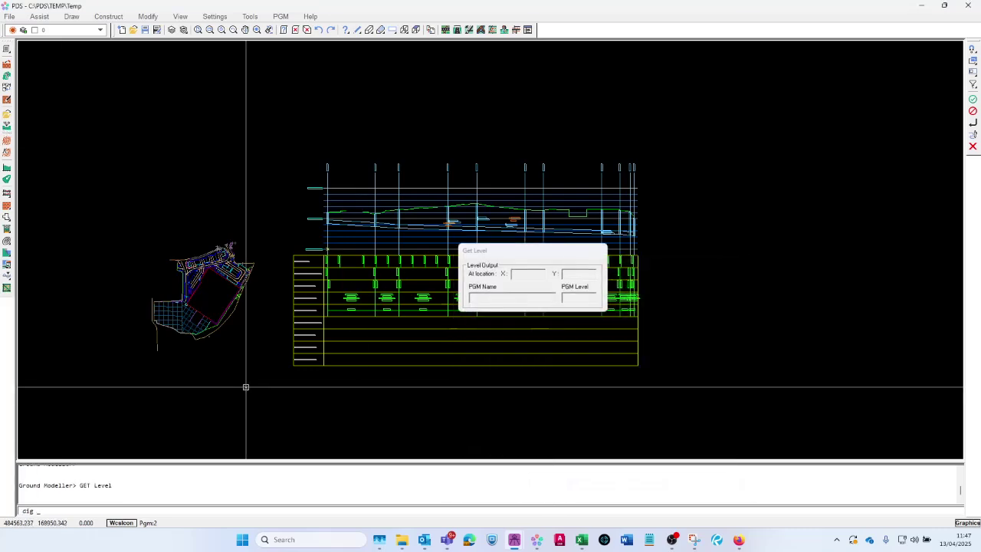
scroll(200, 312, "up", 3)
left_click(195, 308)
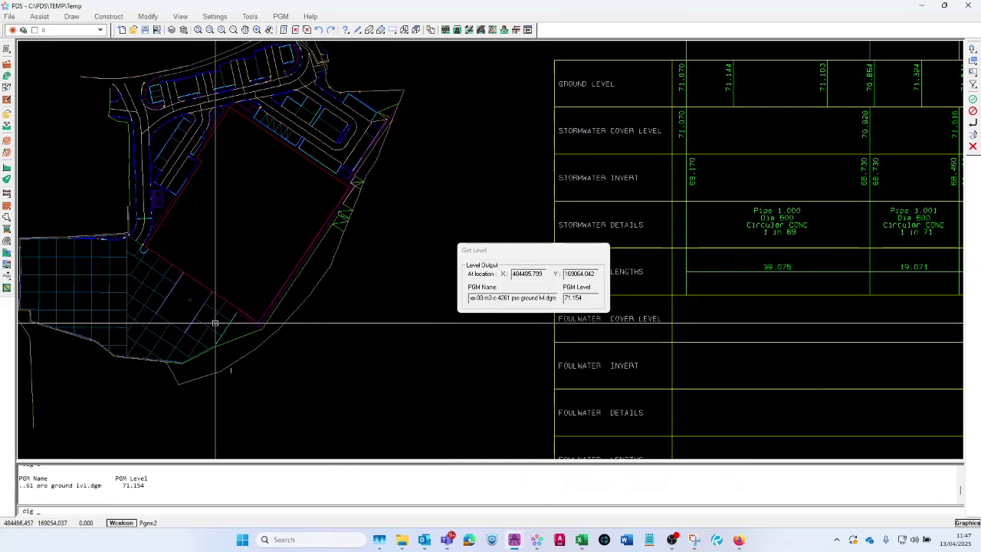
left_click(194, 295)
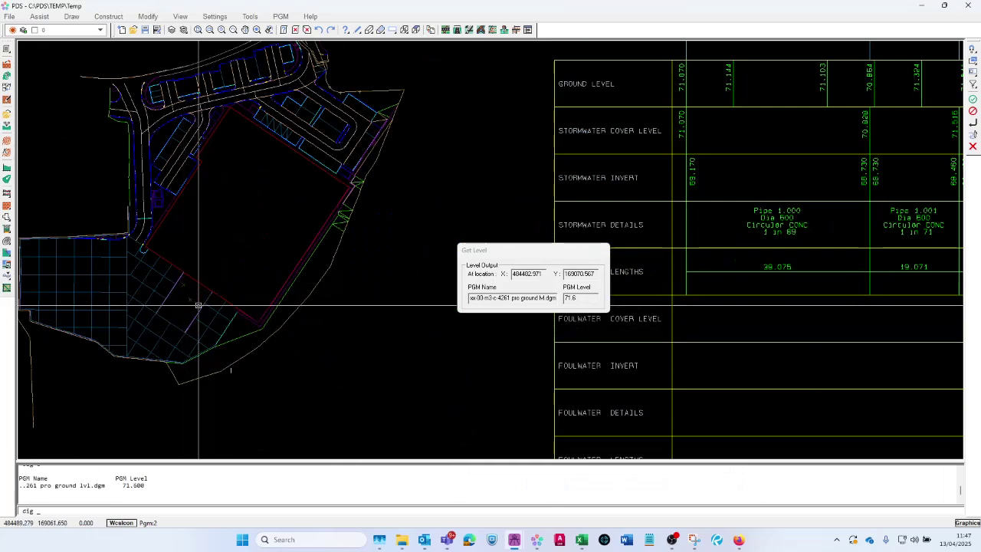
scroll(188, 288, "up", 3)
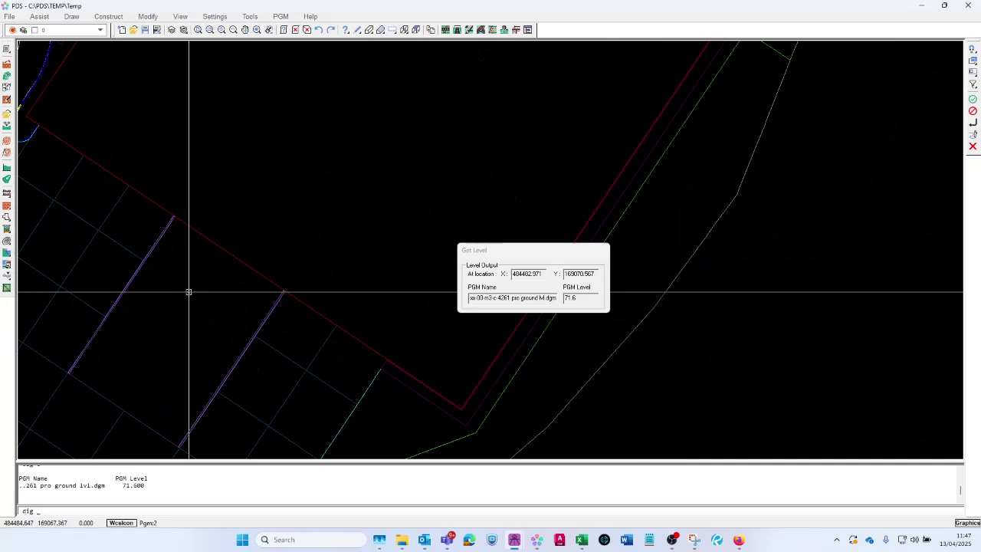
left_click(227, 295)
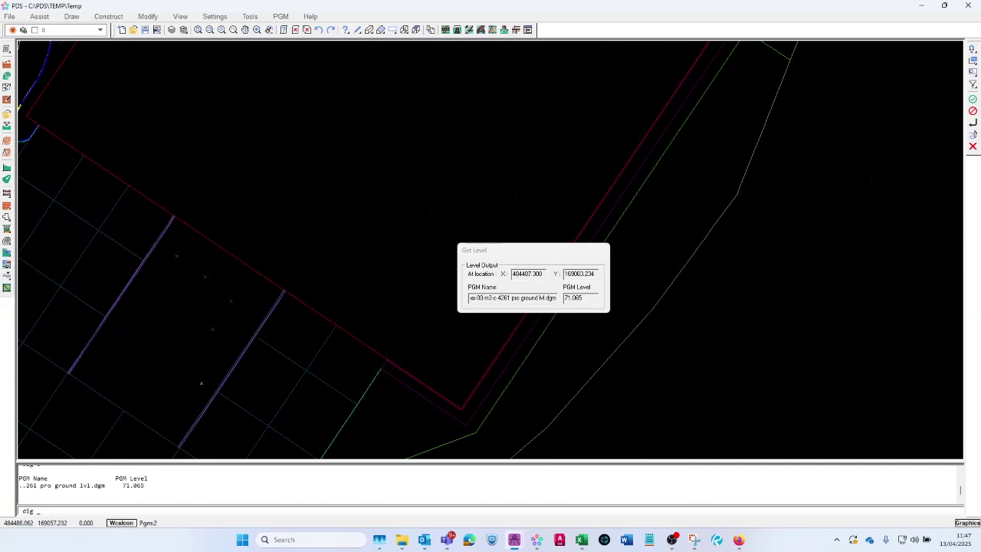
left_click(133, 390)
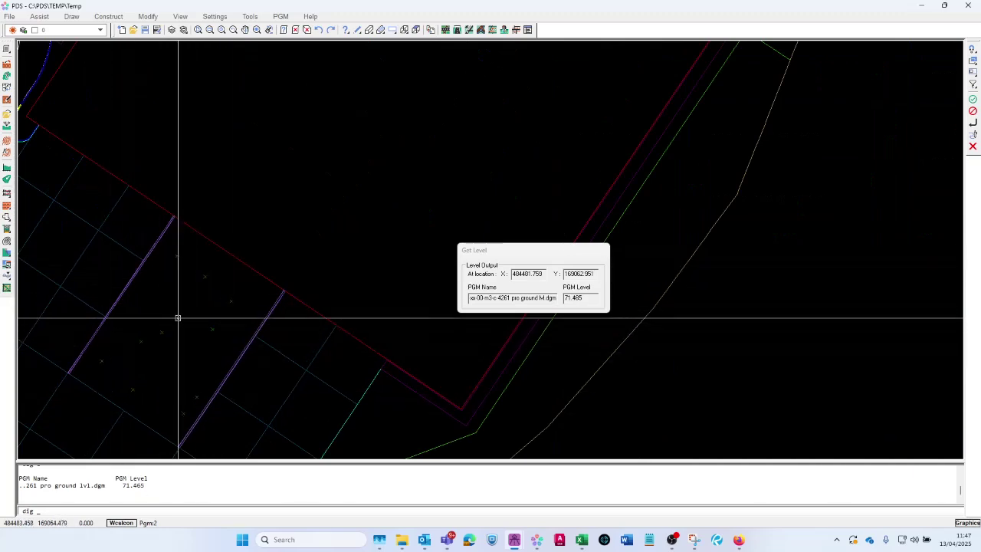
key("Escape")
scroll(89, 211, "down", 4)
scroll(262, 276, "down", 3)
scroll(339, 261, "up", 6)
scroll(282, 259, "down", 4)
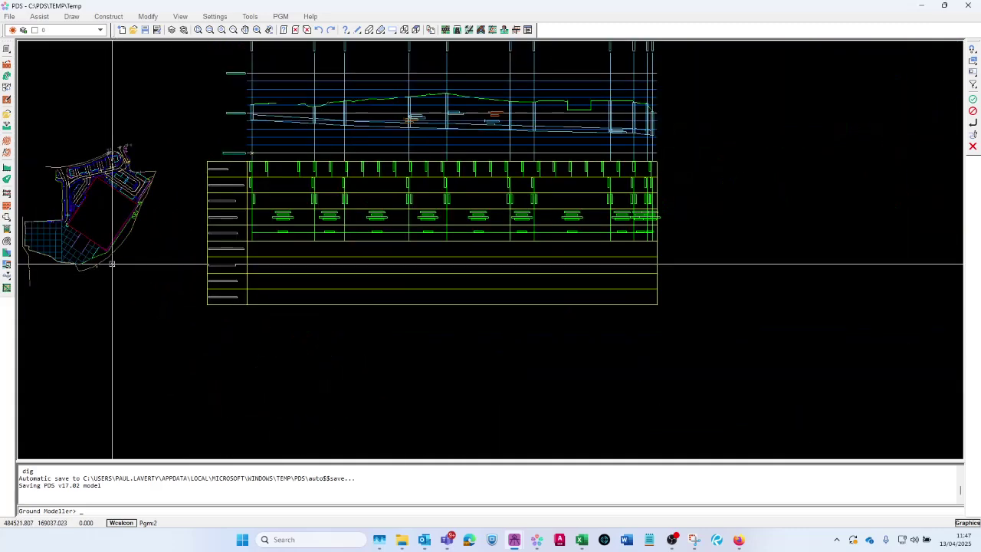
Switch to the Drainage module and re-annotate the existing long section with storm and foul details, including pipe codes in the pipe details.
scroll(110, 266, "down", 4)
scroll(208, 322, "up", 6)
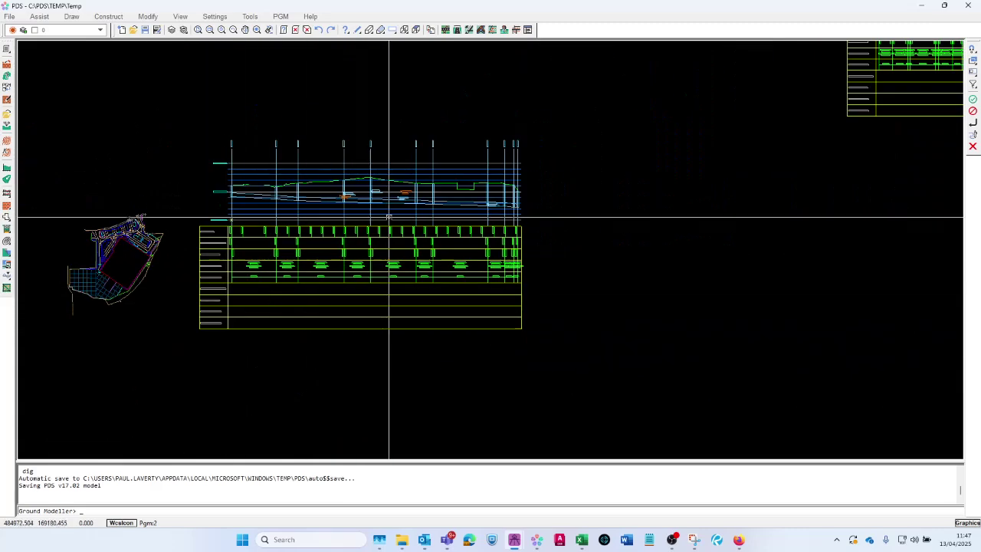
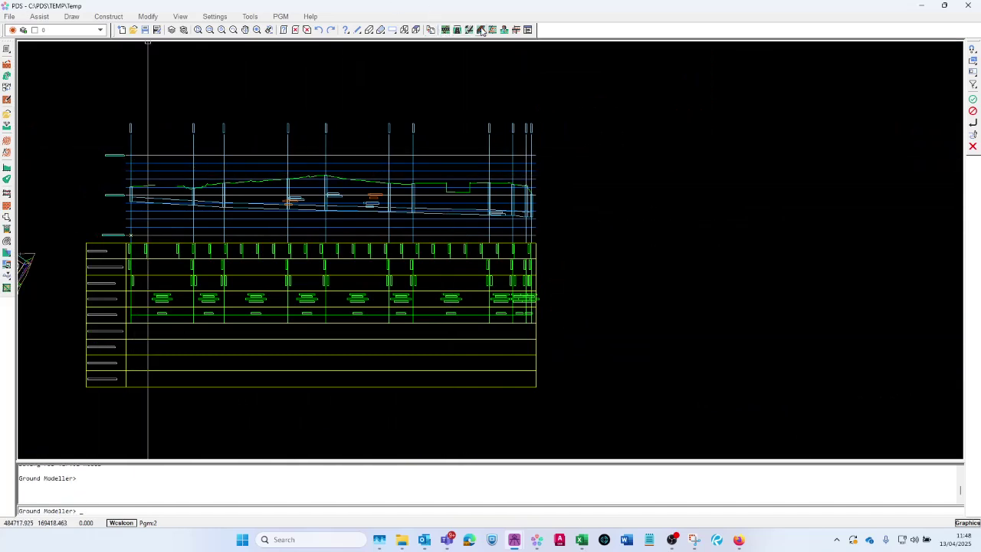
key("Return")
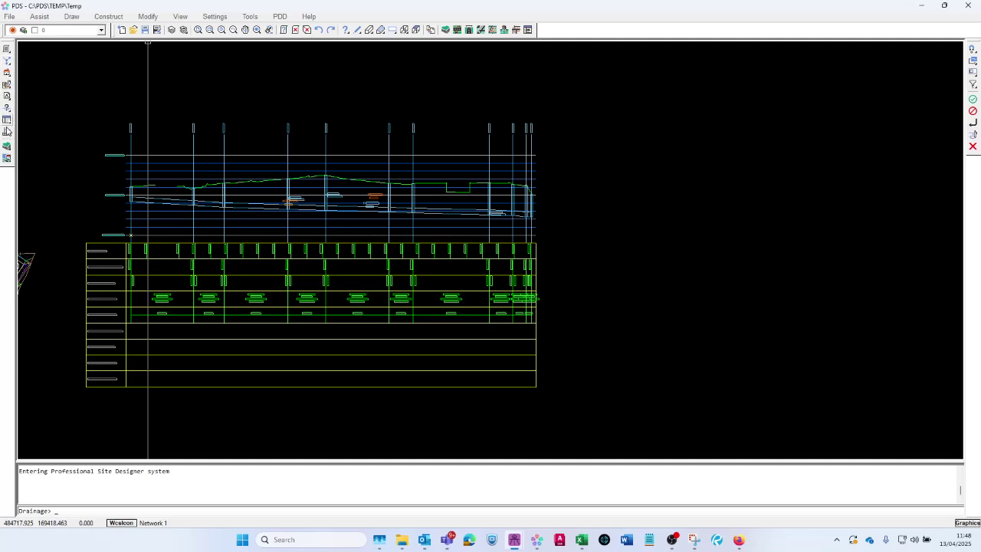
left_click(7, 109)
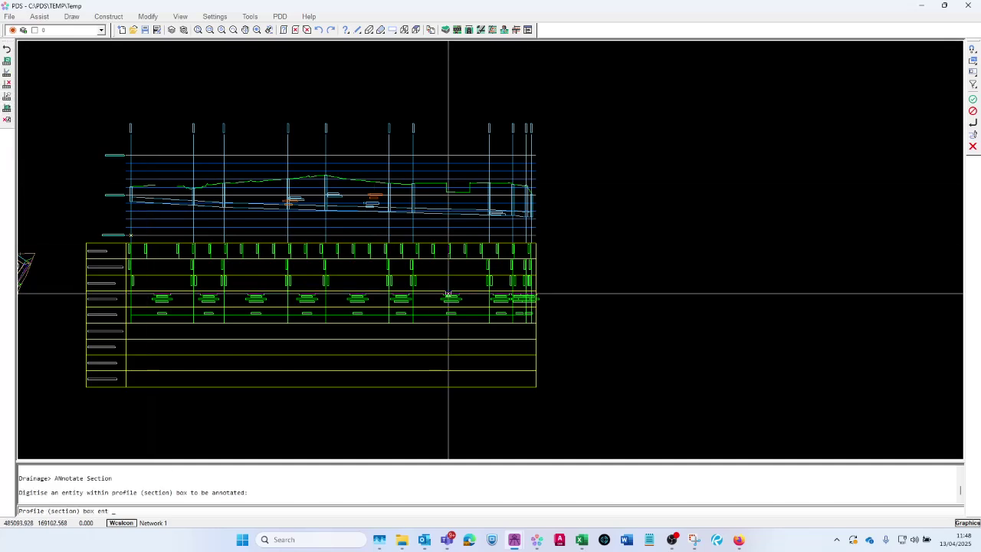
type("d")
key("Return")
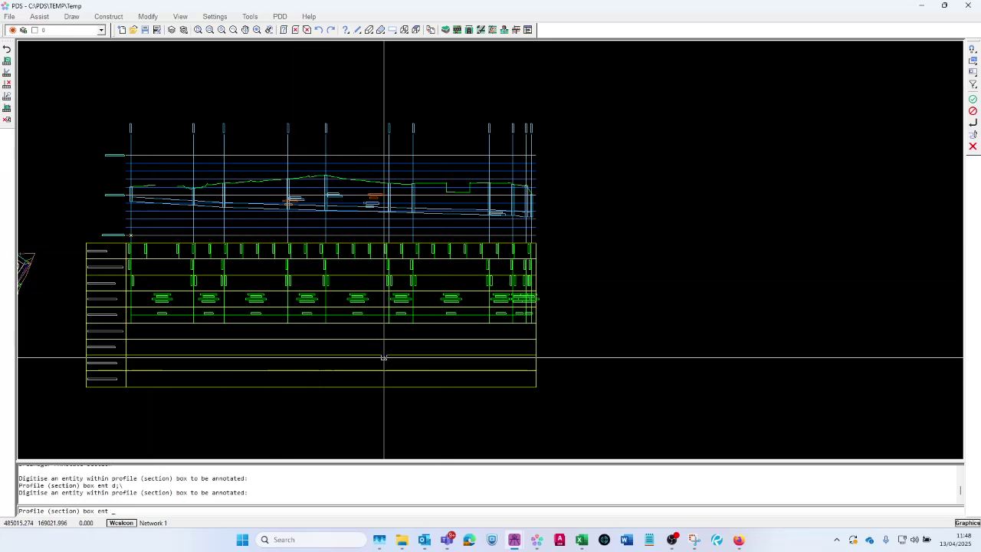
left_click(280, 245)
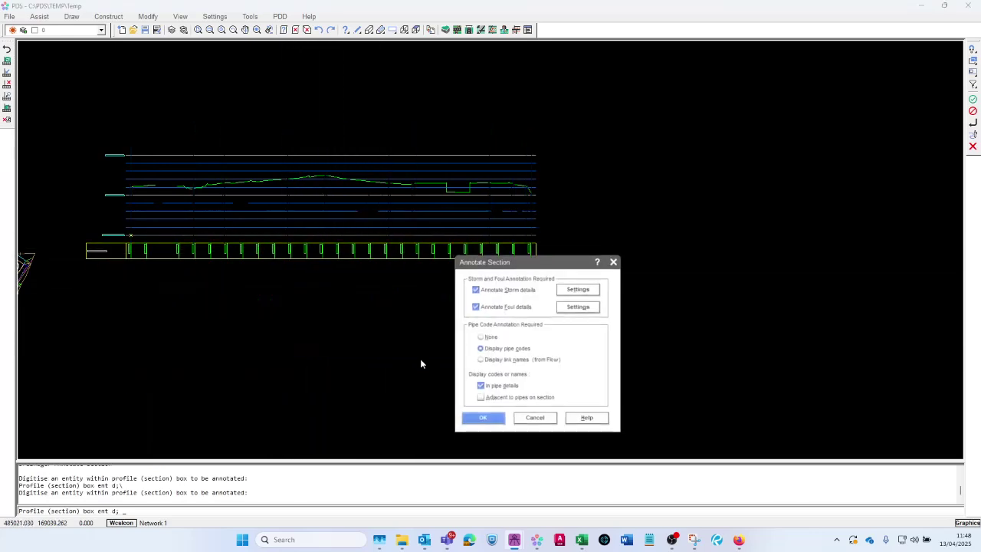
left_click(483, 419)
left_click(531, 304)
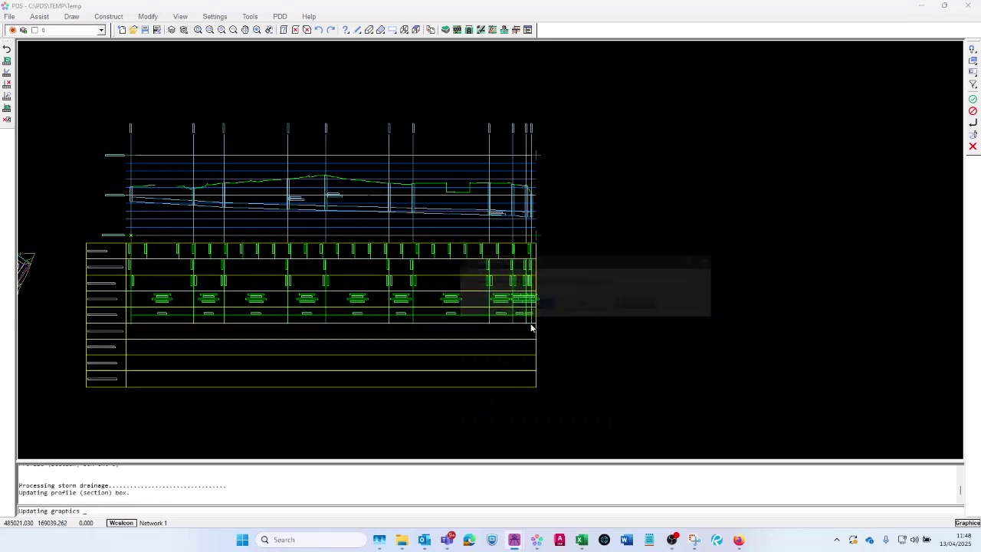
left_click(531, 304)
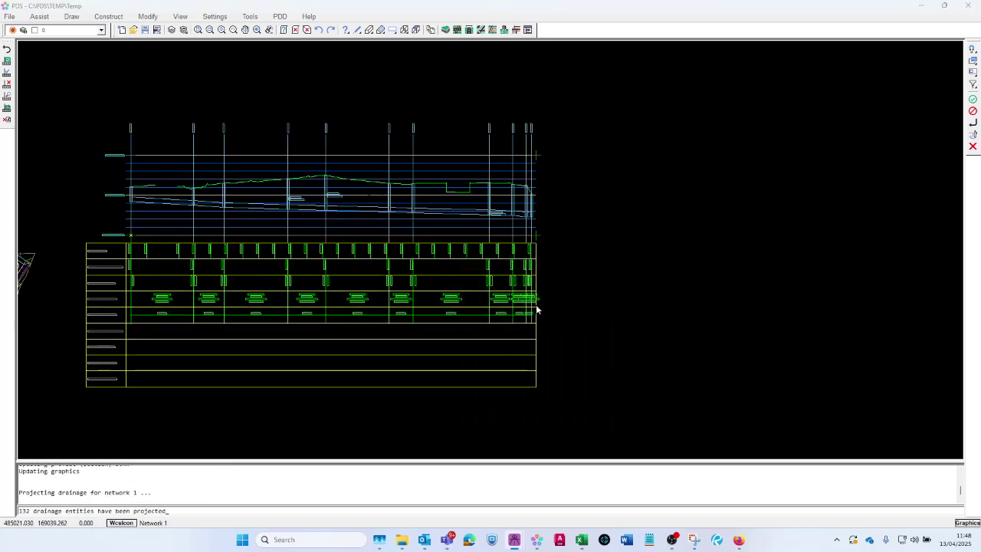
left_click(510, 362)
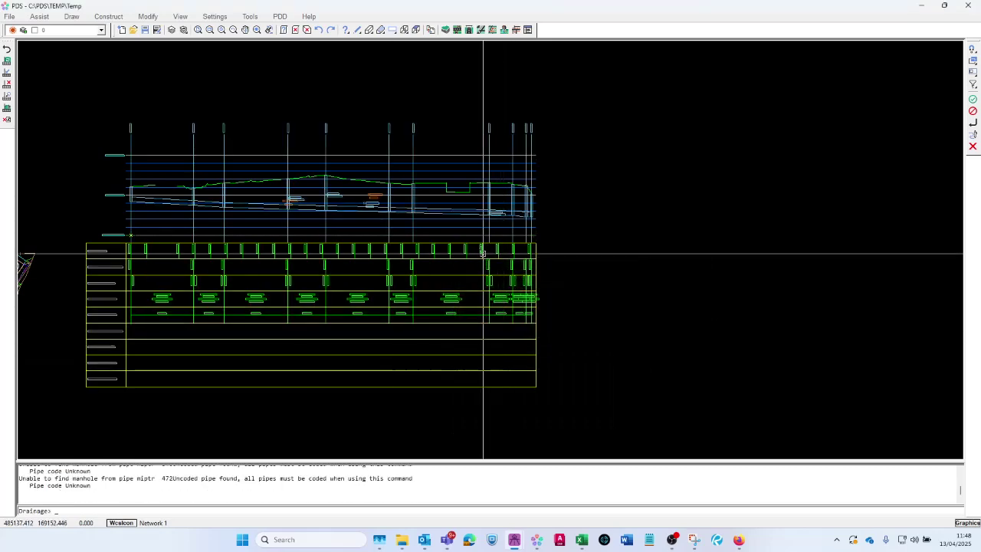
scroll(473, 217, "up", 2)
scroll(473, 218, "down", 2)
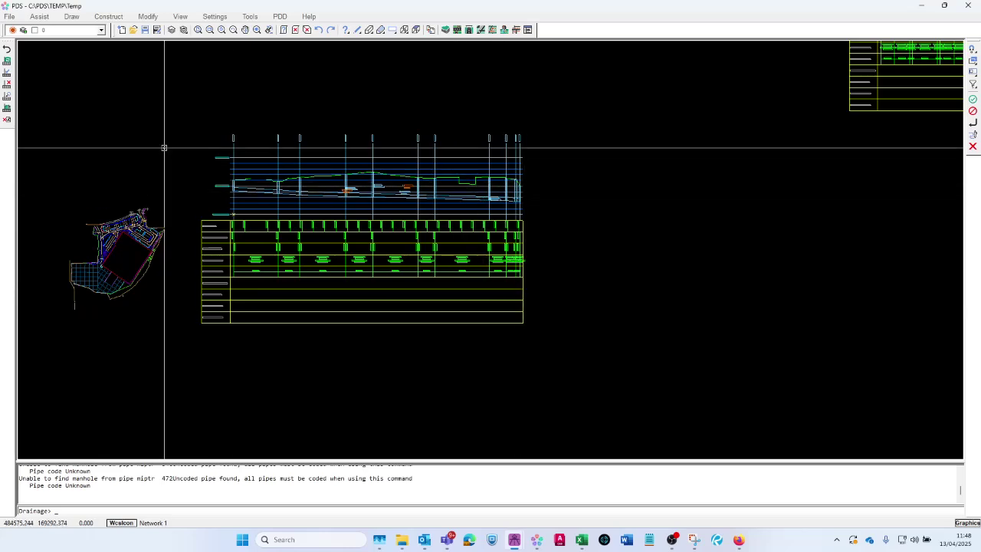
left_click(7, 61)
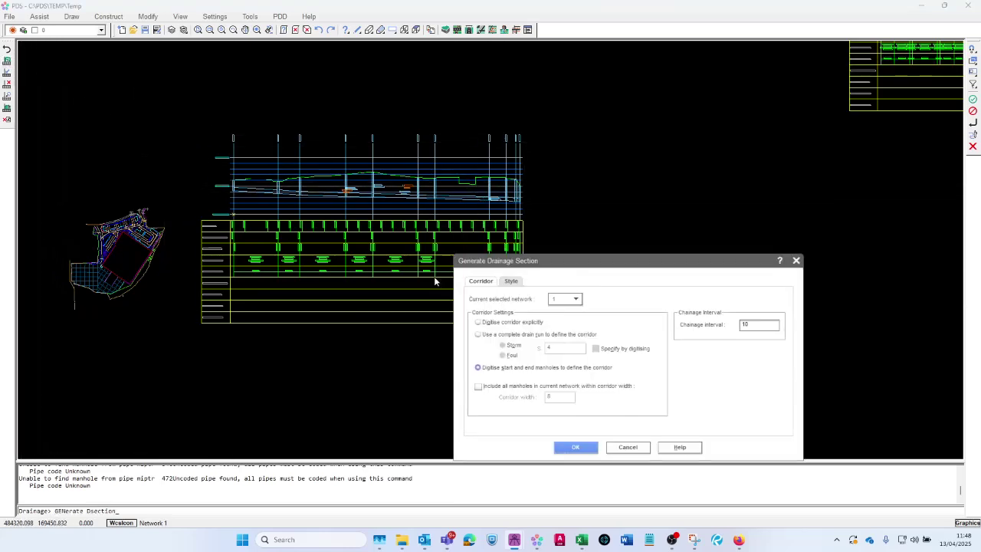
left_click(573, 447)
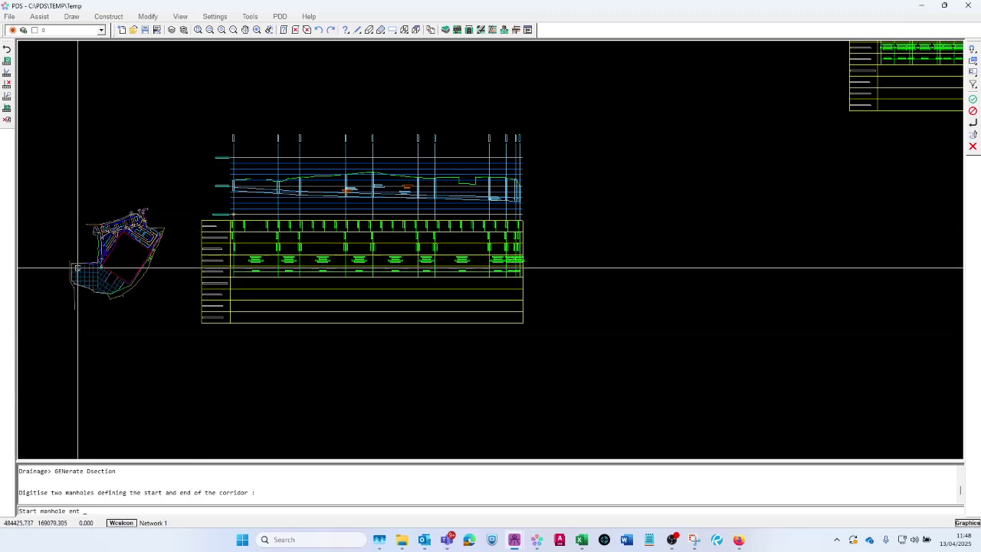
scroll(115, 261, "up", 5)
scroll(176, 247, "down", 4)
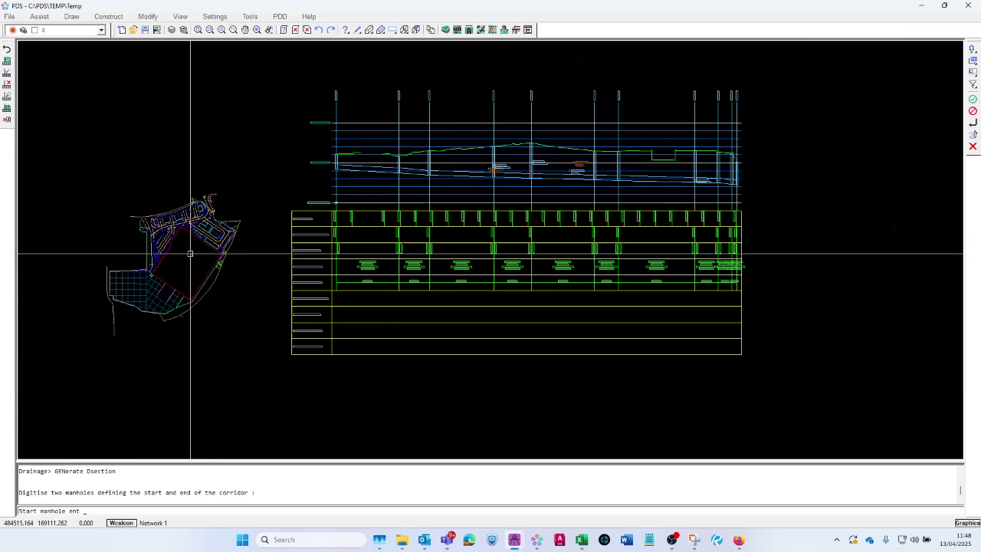
Thaw the foul and storm drainage layout layers and freeze the ZONE1 layer again.
left_click(172, 29)
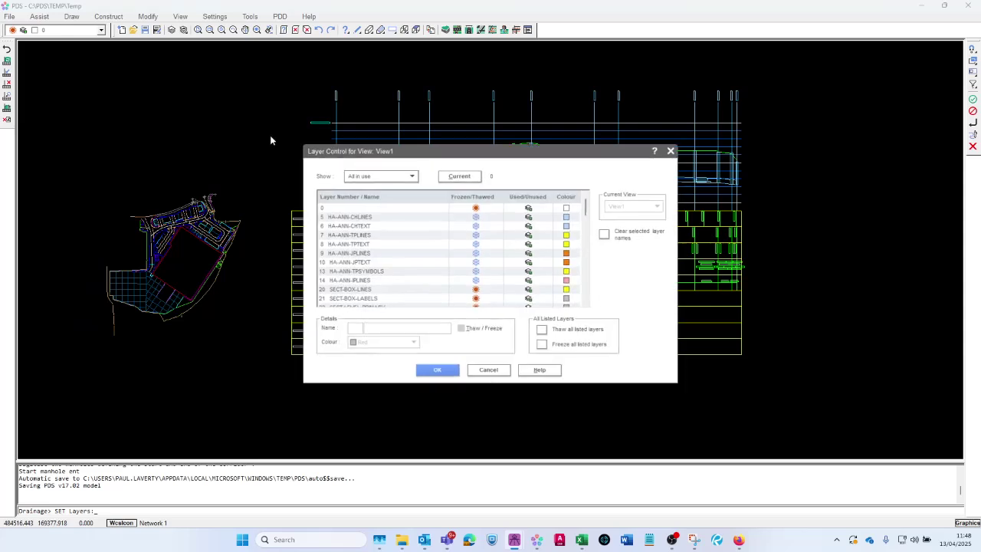
scroll(383, 230, "down", 15)
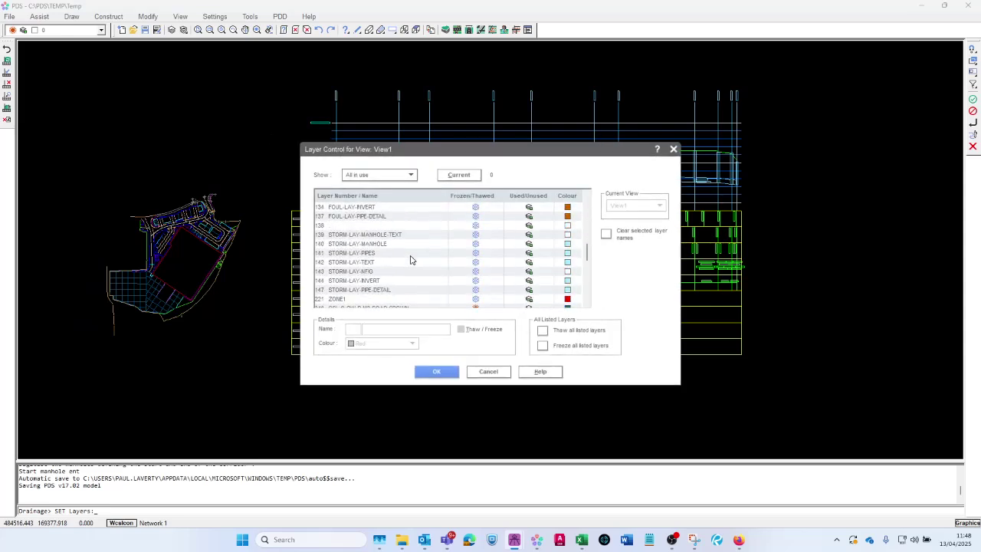
left_click(409, 217)
scroll(410, 245, "down", 4)
left_click(408, 271, "shift")
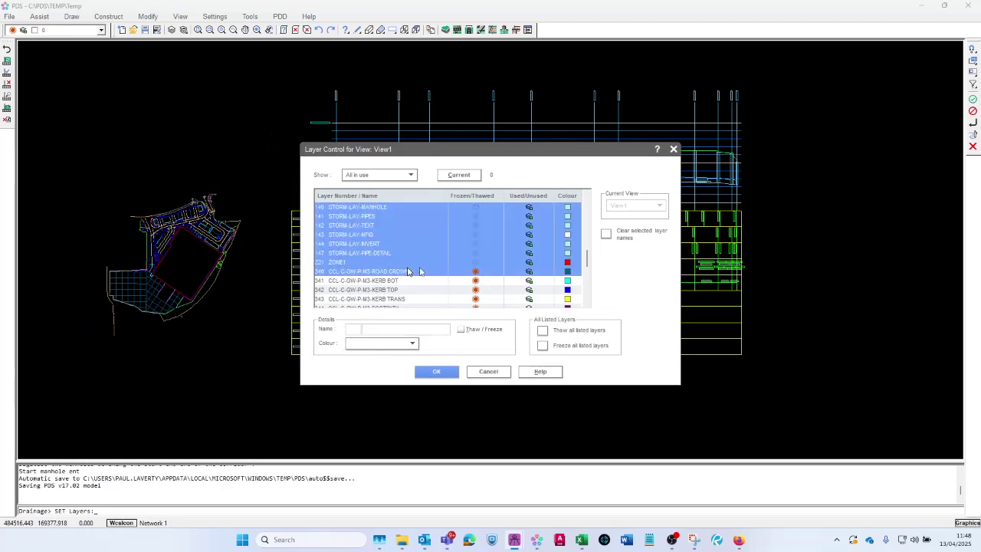
left_click(454, 283)
left_click(477, 263)
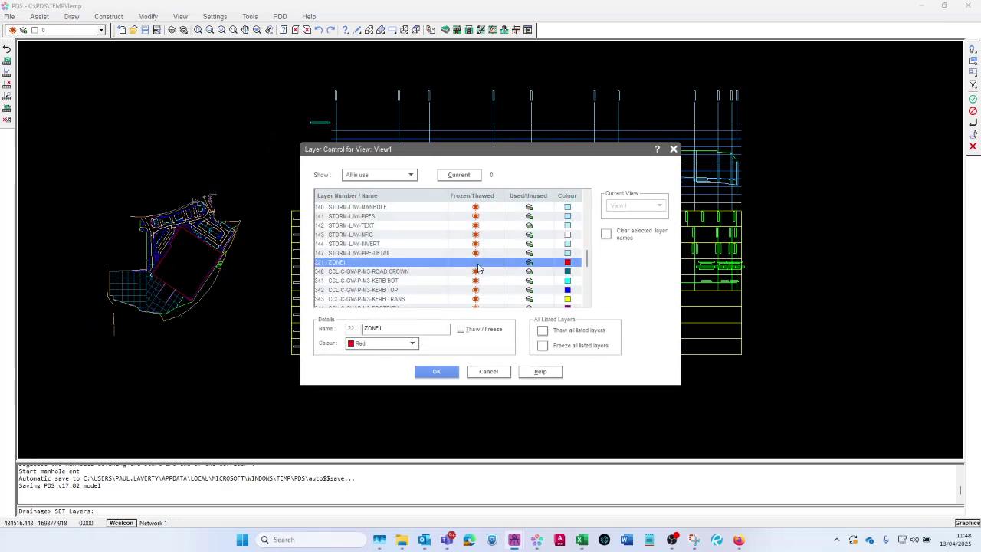
left_click(433, 374)
Generate a drainage section for network 1 between two manholes at chainage interval 10, starting from the outer storm manhole of run S1.
scroll(230, 260, "up", 2)
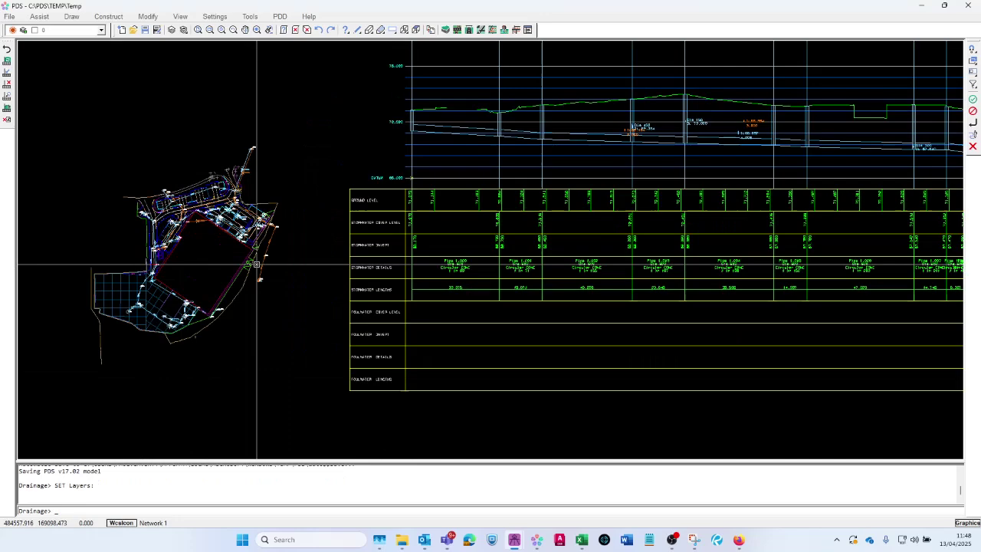
scroll(378, 265, "down", 2)
left_click(7, 59)
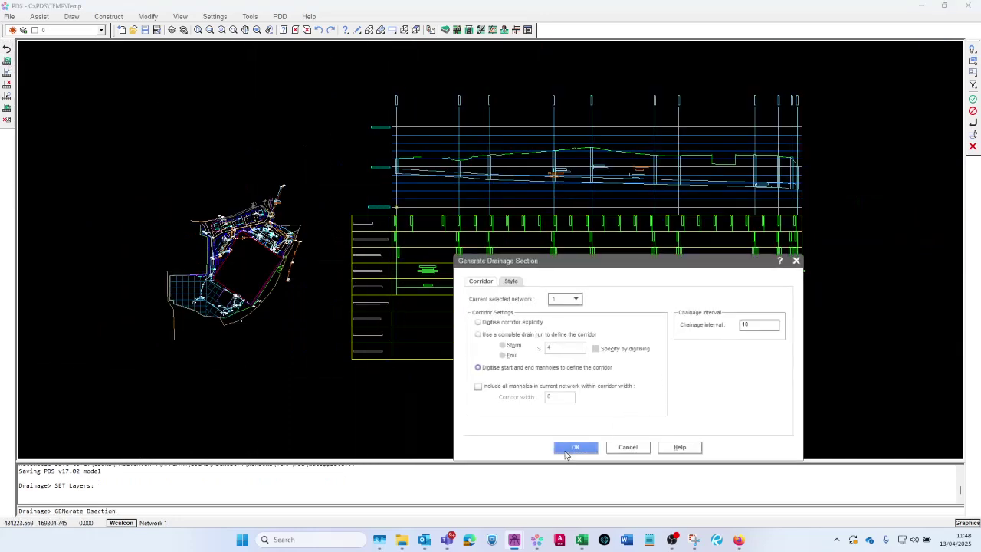
left_click(575, 447)
scroll(236, 252, "up", 5)
scroll(330, 421, "down", 2)
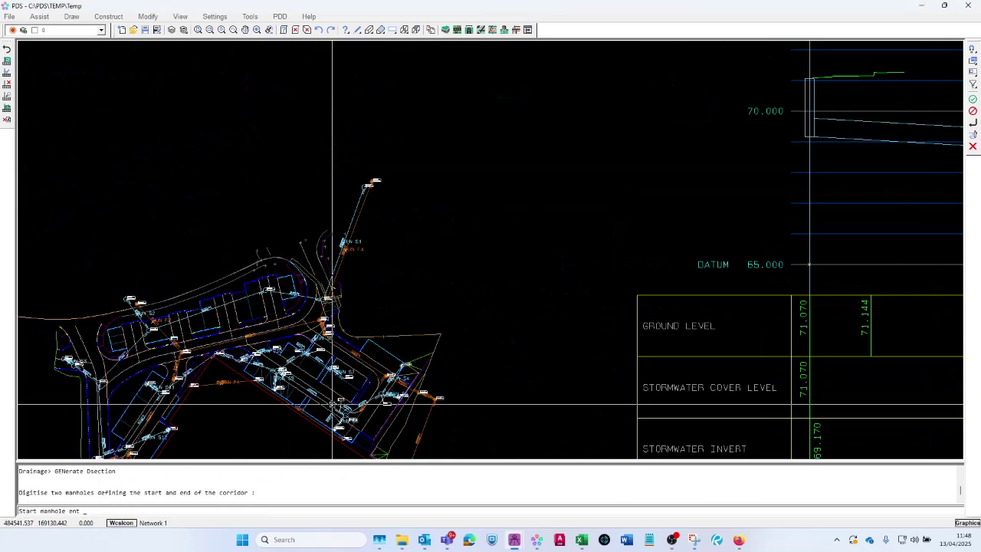
scroll(363, 179, "up", 4)
left_click(365, 178)
Pick storm manhole SD1.10 at the site's southern corner as the end of the section corridor.
scroll(257, 295, "down", 5)
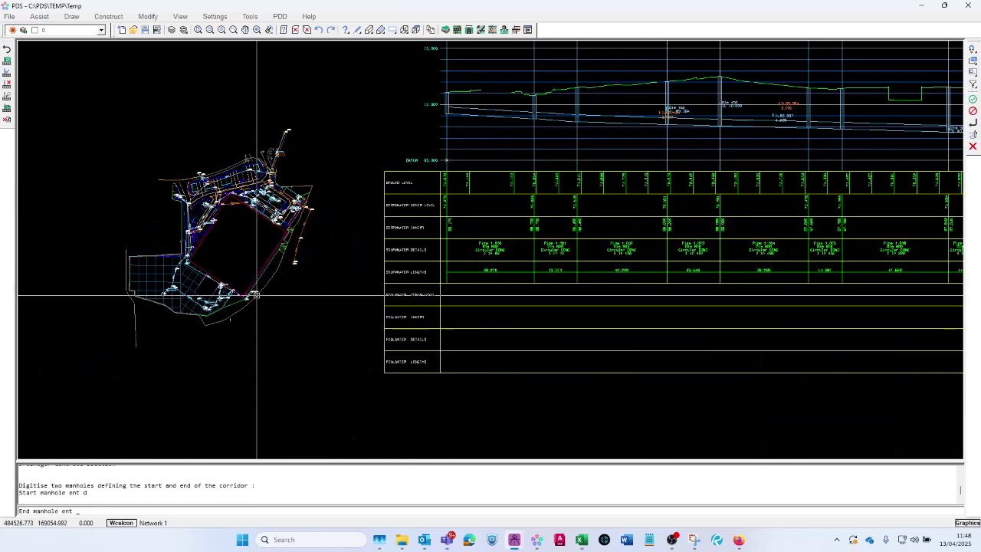
scroll(256, 295, "up", 6)
scroll(367, 218, "up", 2)
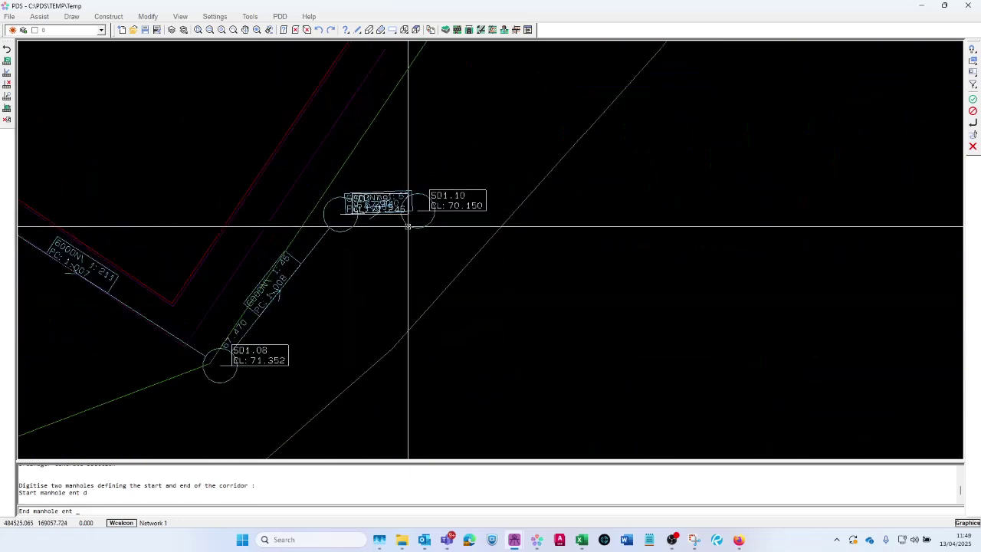
left_click(408, 227)
left_click(561, 404)
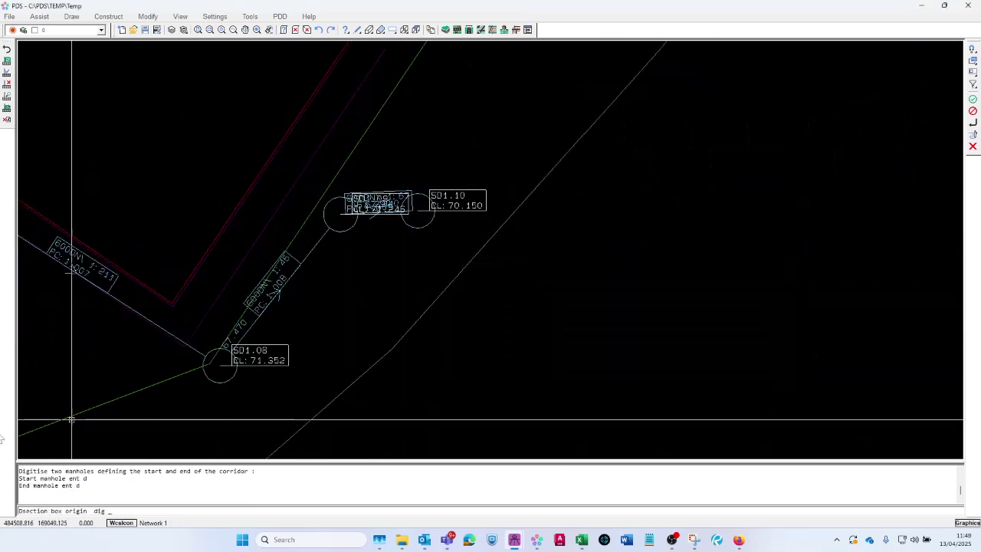